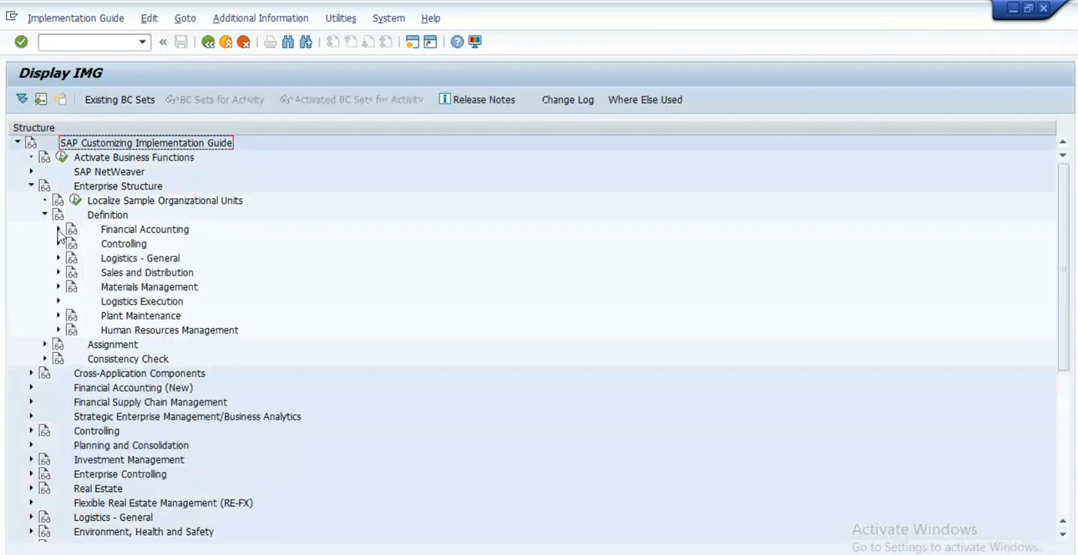
Step: Open Define company under Financial Accounting and find company RE99, Royal Enfield motors
click(59, 230)
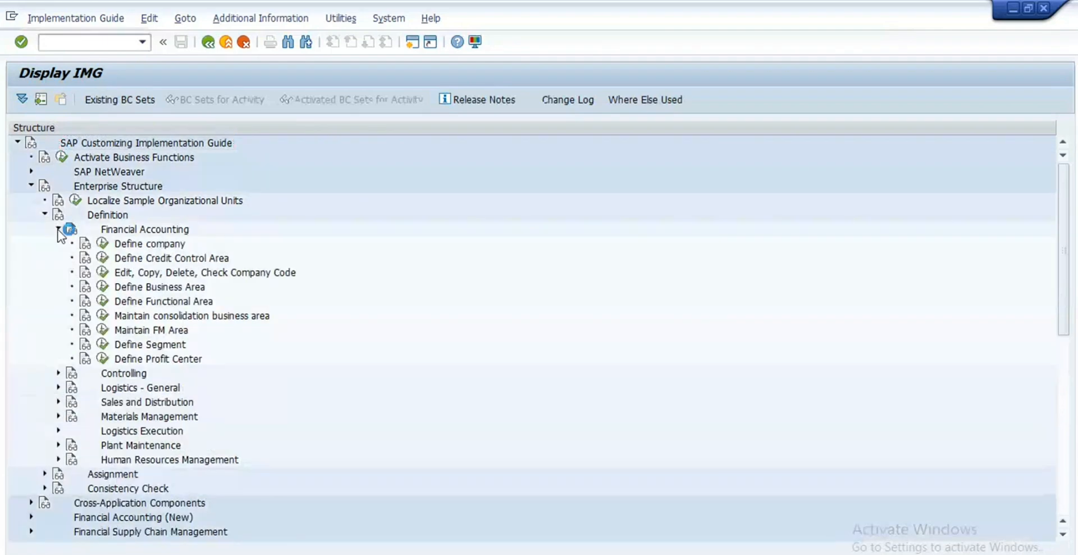
click(102, 245)
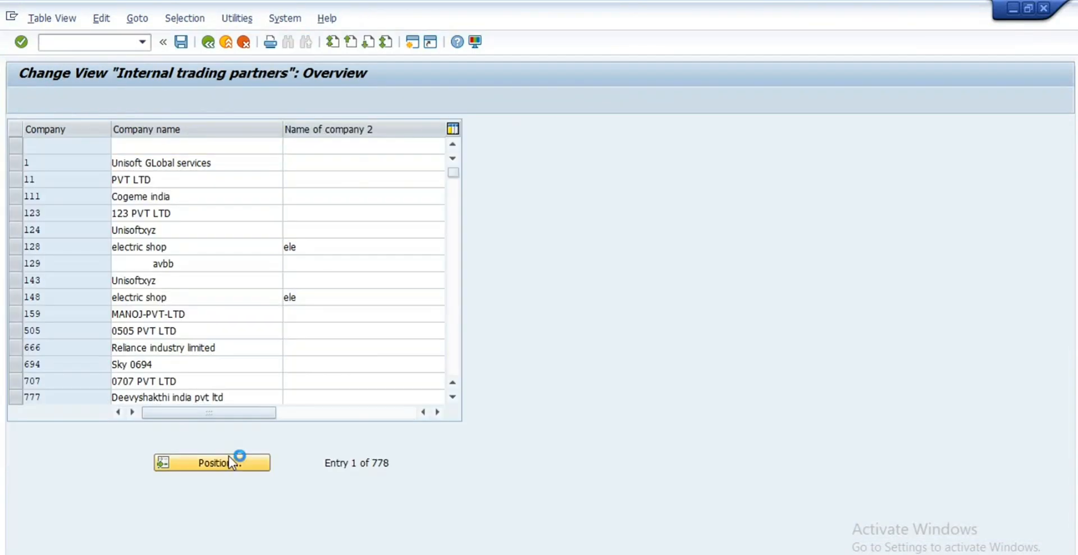
click(228, 456)
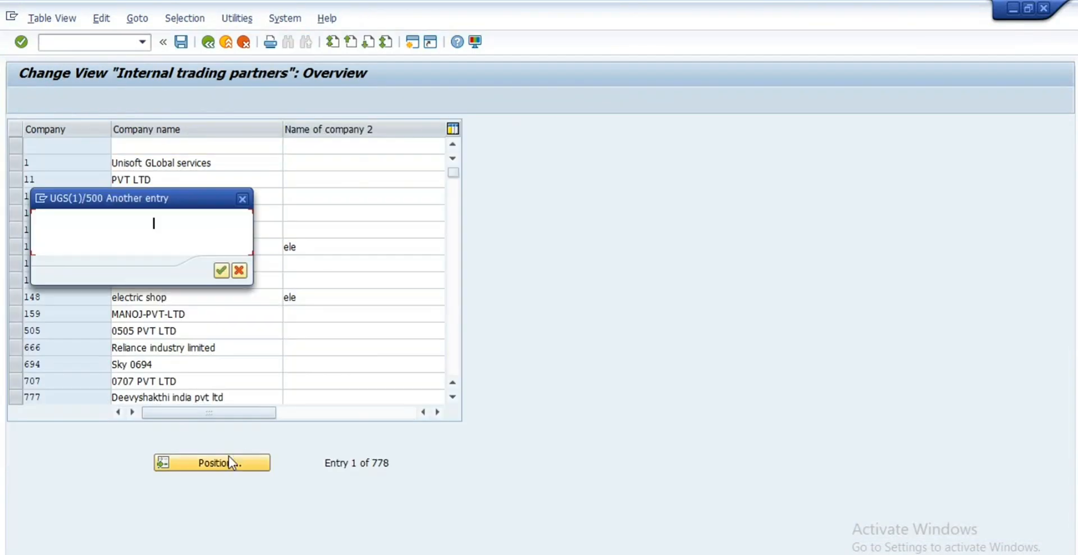
text(re99)
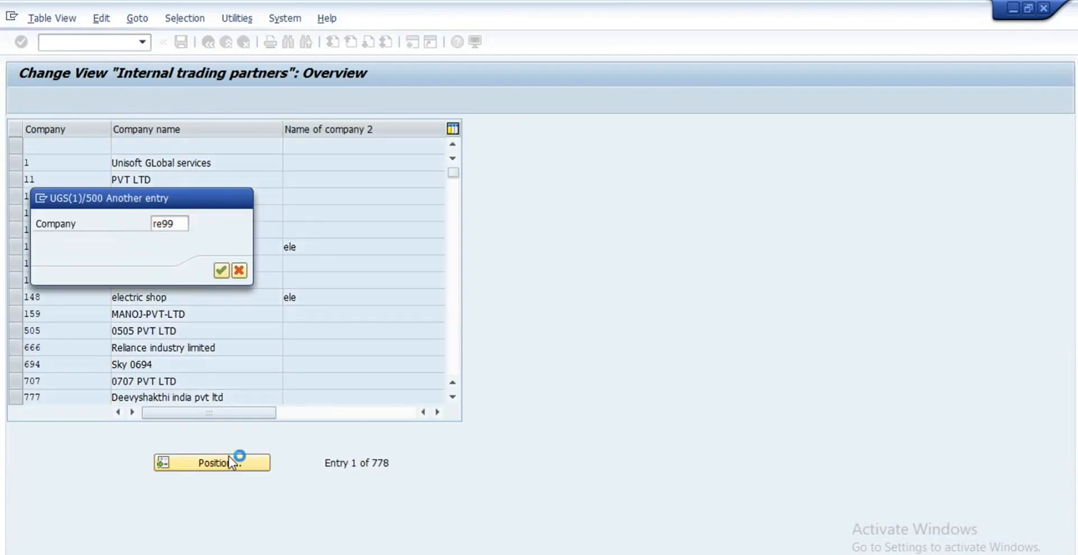
key(Return)
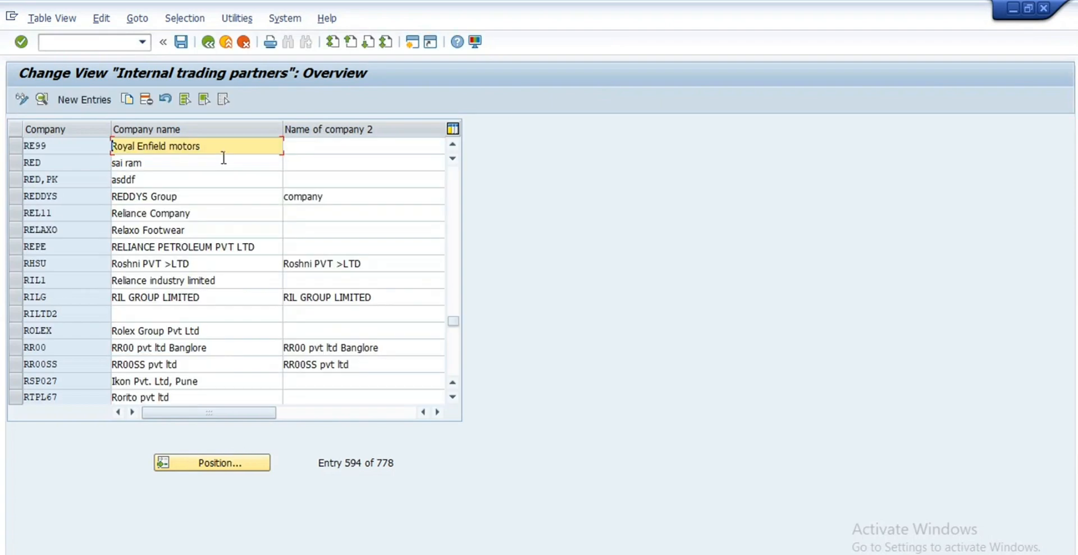
drag(223, 151, 26, 169)
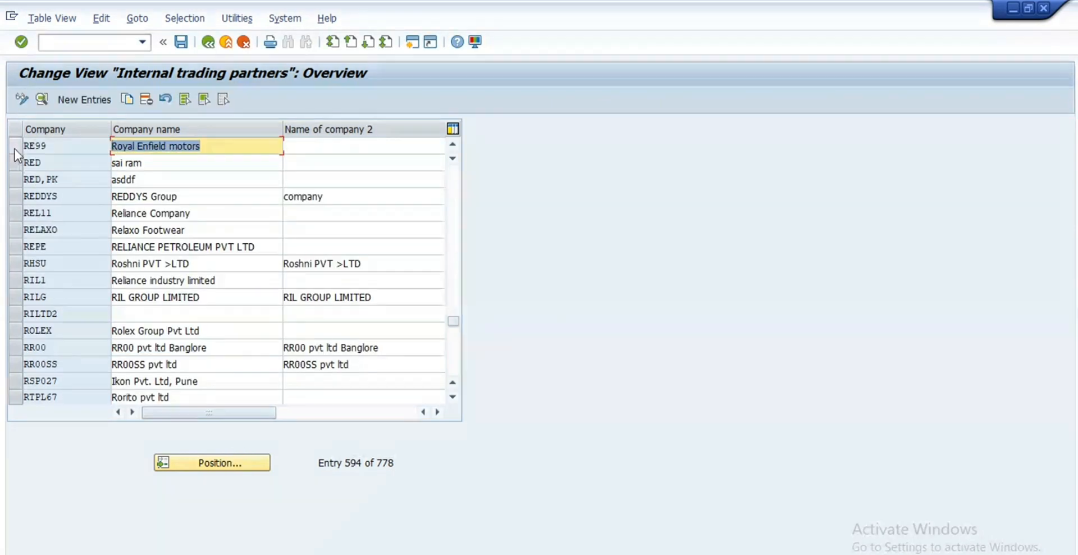
click(14, 149)
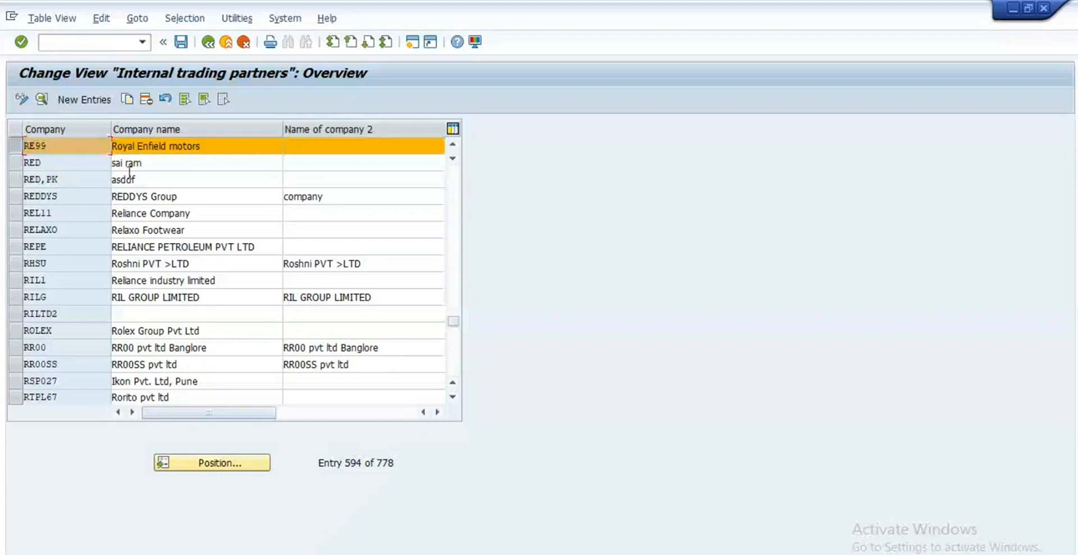
Step: Reopen the company list and jump to company 1000, ABCDE PVT LTD
click(208, 43)
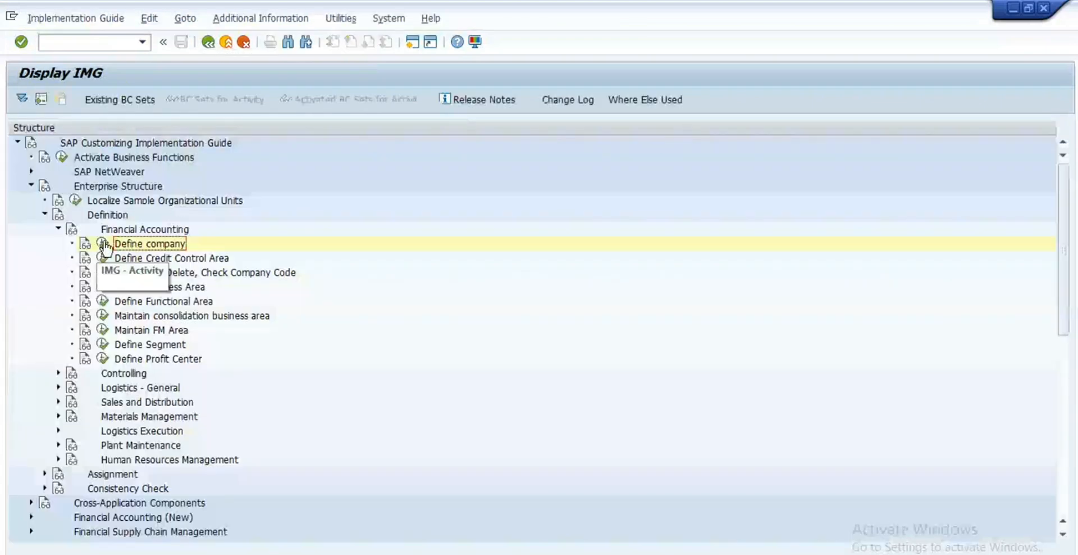
click(103, 244)
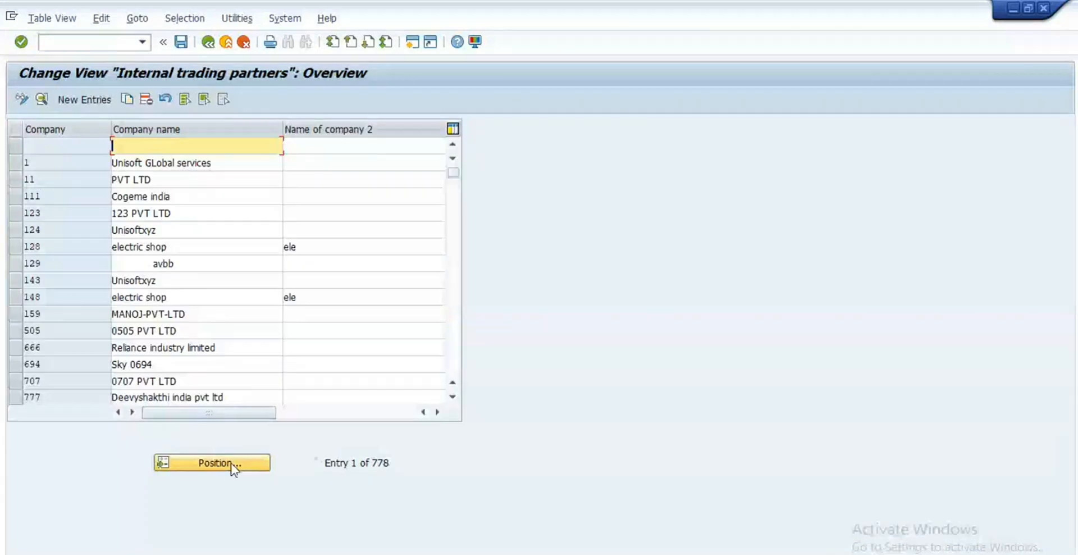
click(233, 463)
text(100)
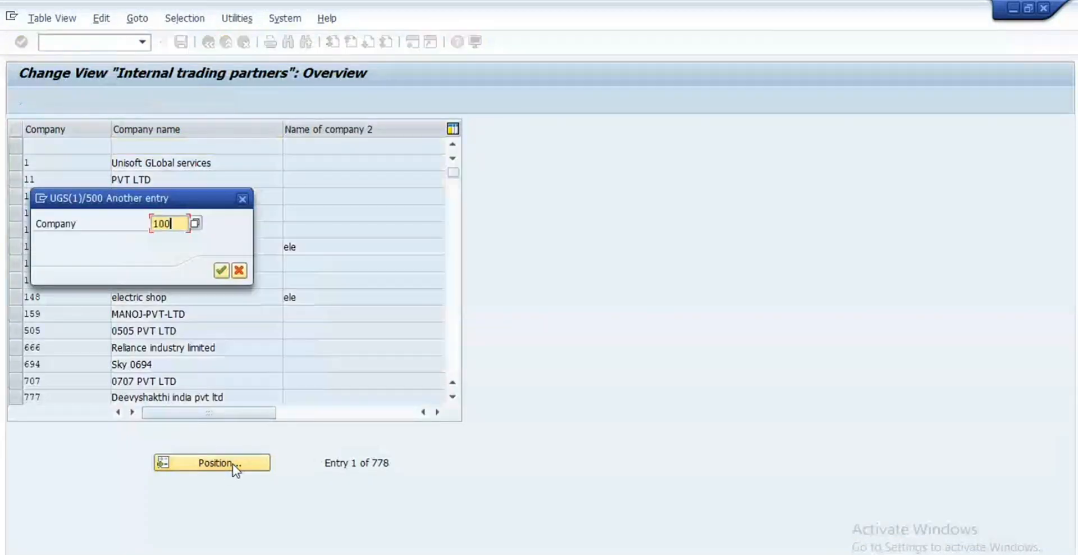
text(0)
key(Return)
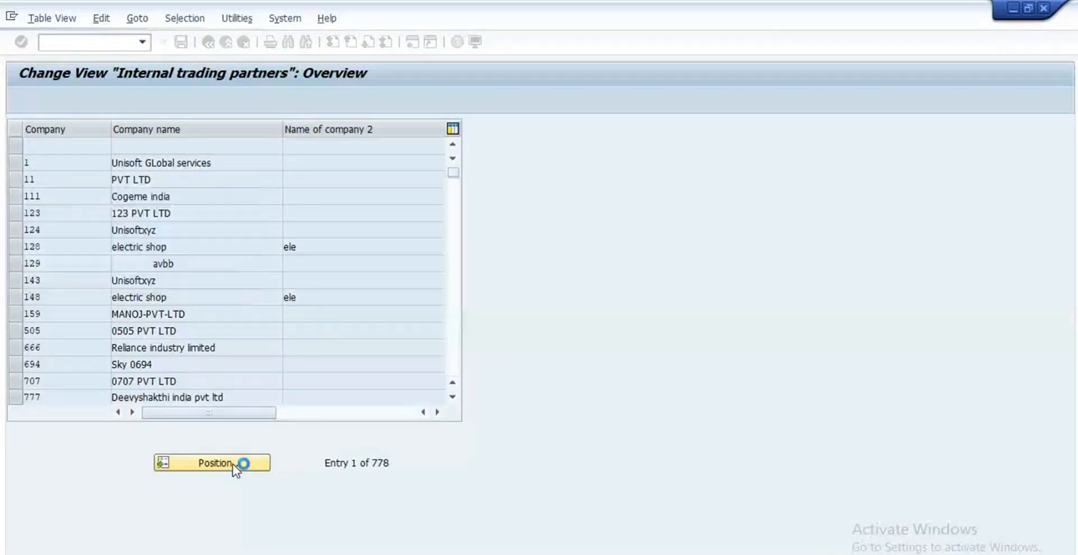
click(14, 146)
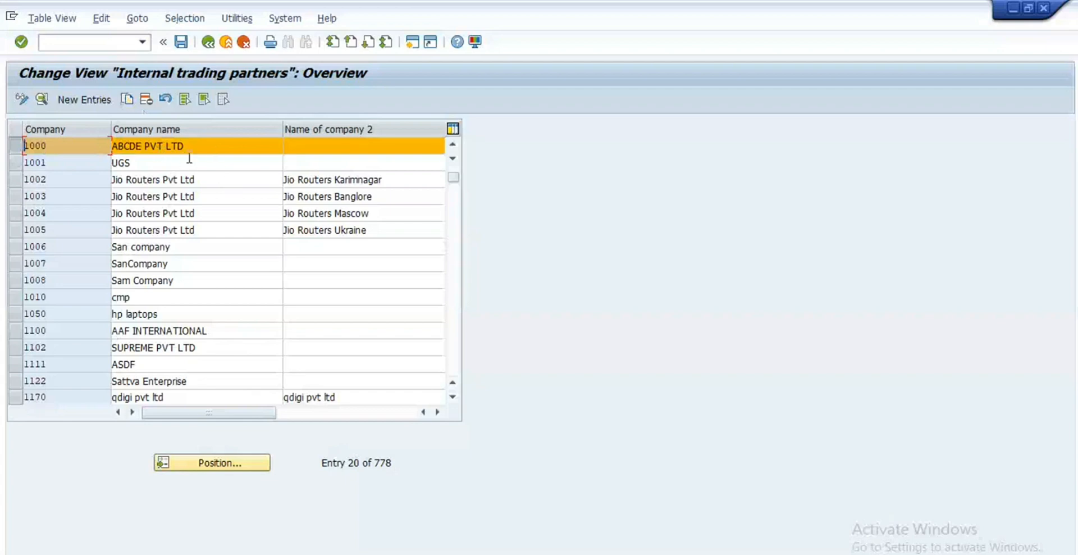
Step: Open Edit Company Code Data and jump to company code RE99
click(209, 42)
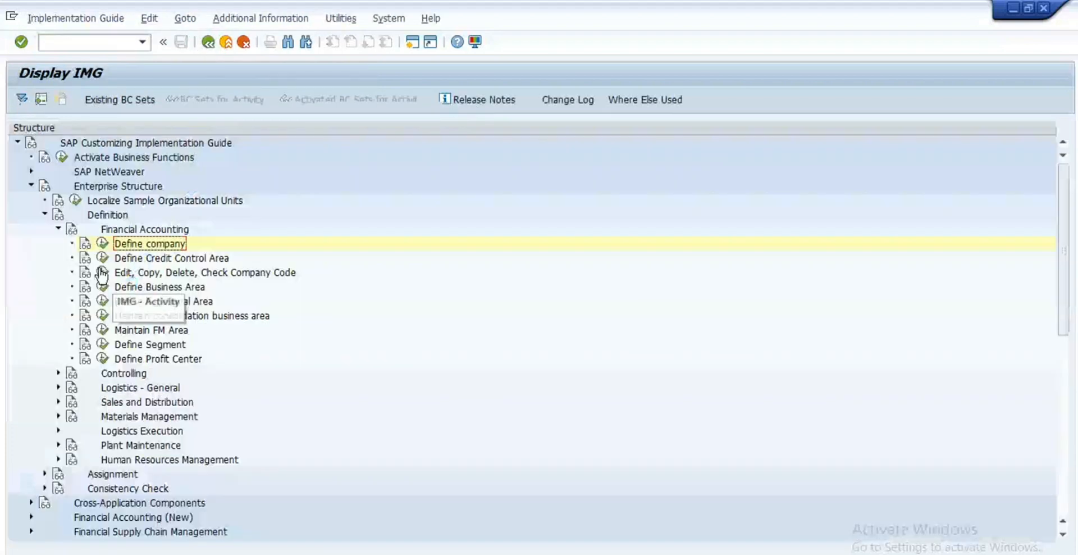
click(102, 272)
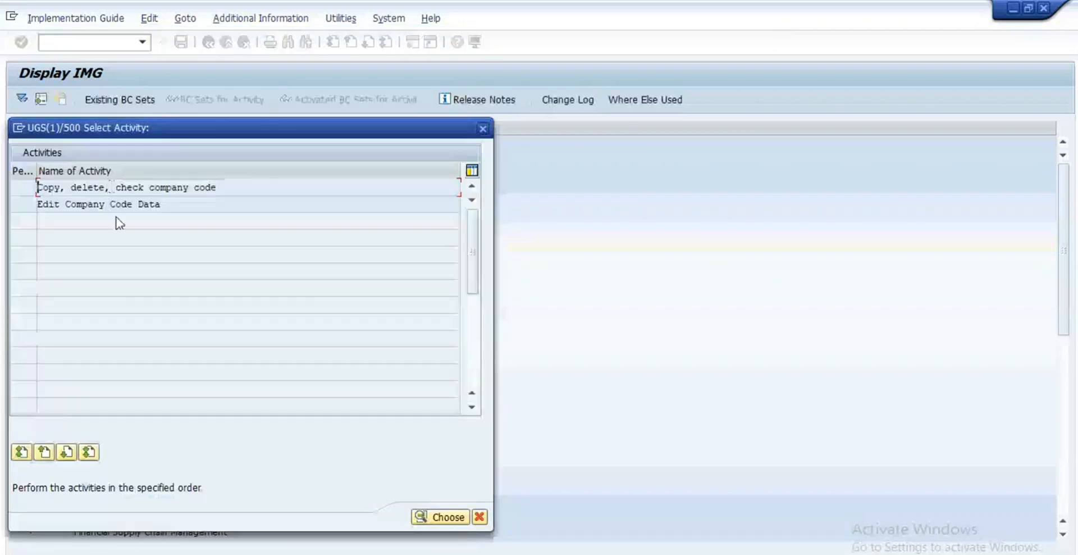
double_click(121, 205)
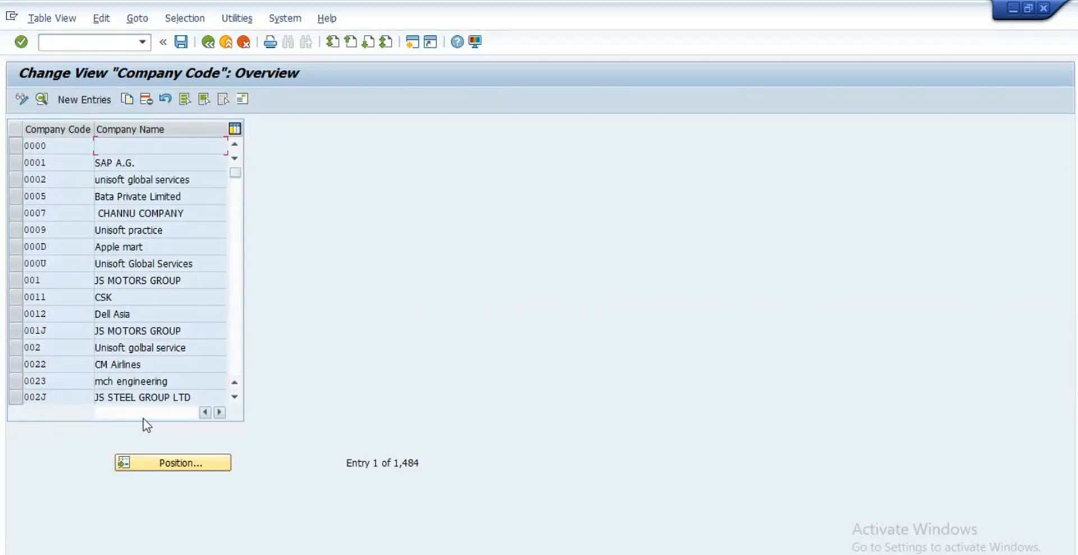
click(175, 463)
text(re99)
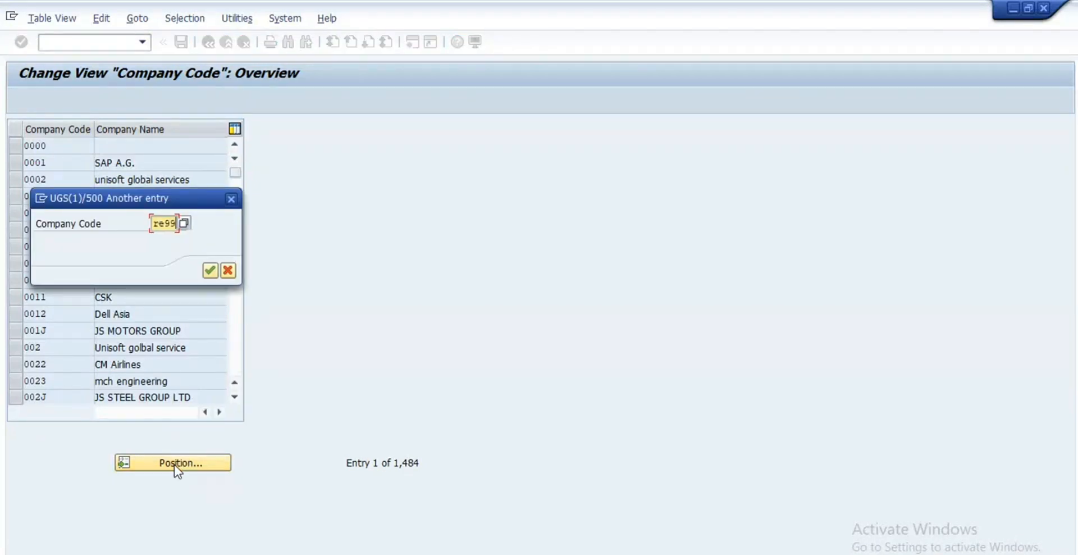
key(Return)
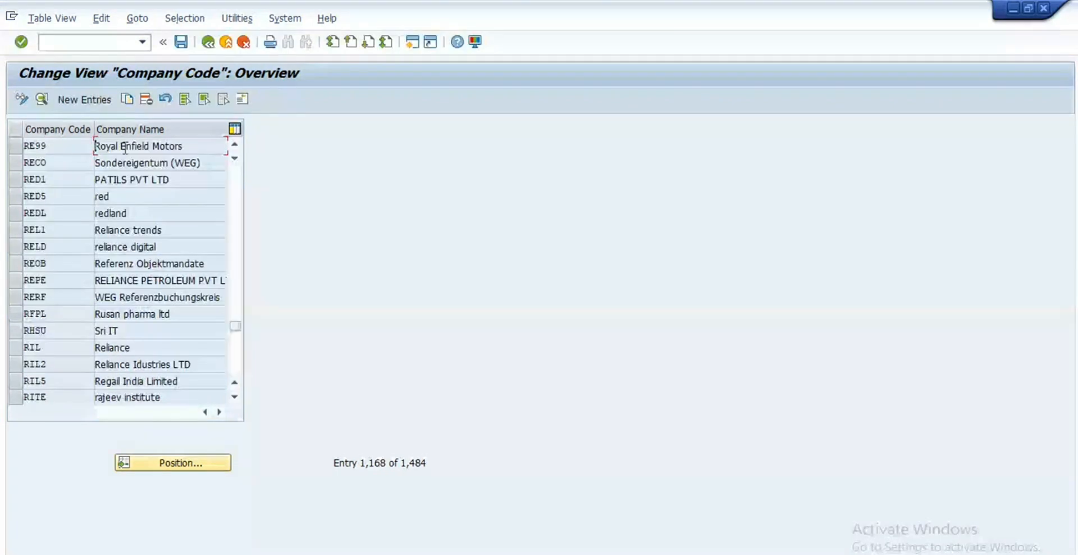
Step: Review RE99's country IN, currency INR and language EN, then back out
double_click(126, 147)
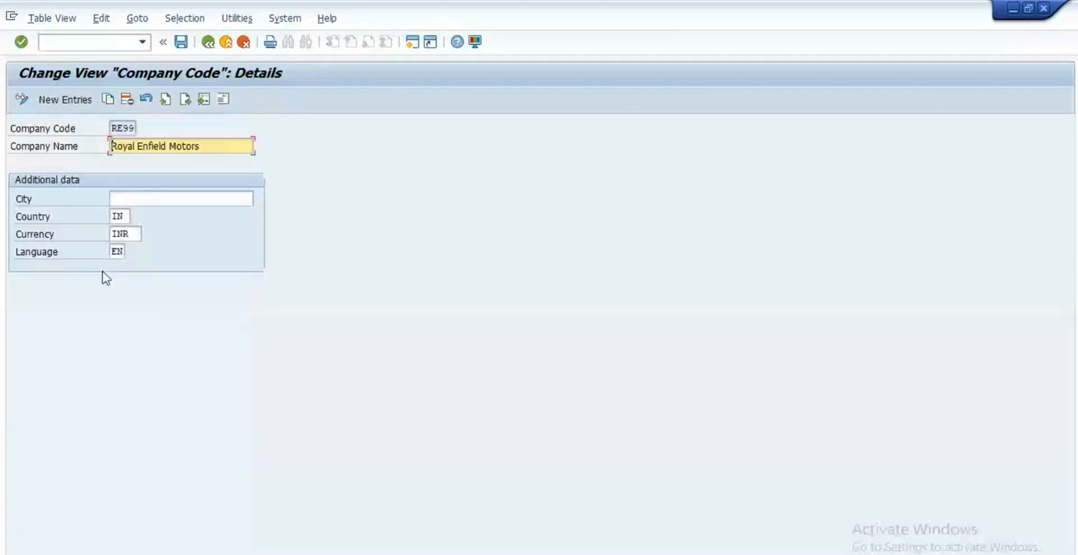
click(120, 216)
click(134, 233)
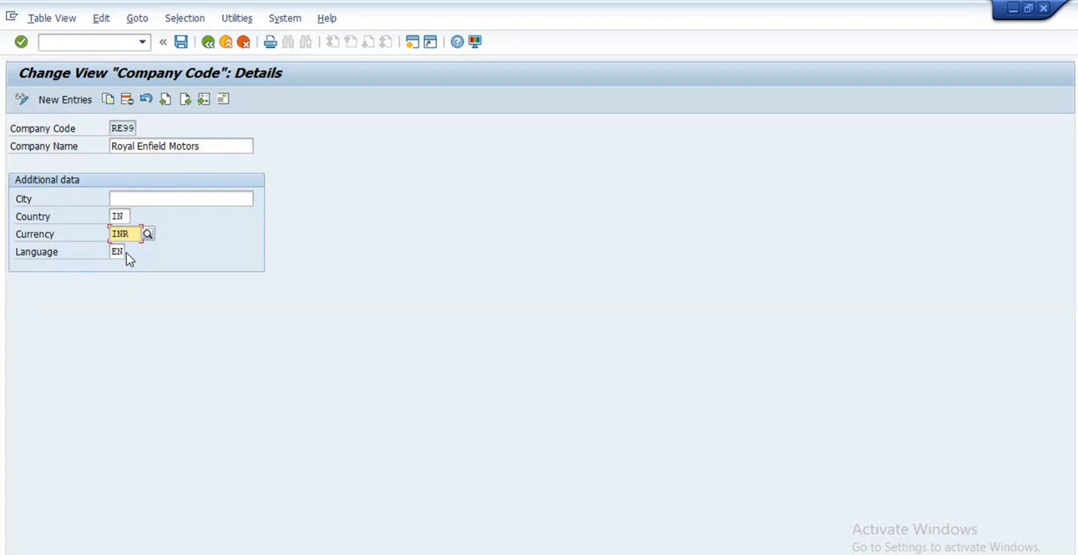
click(126, 253)
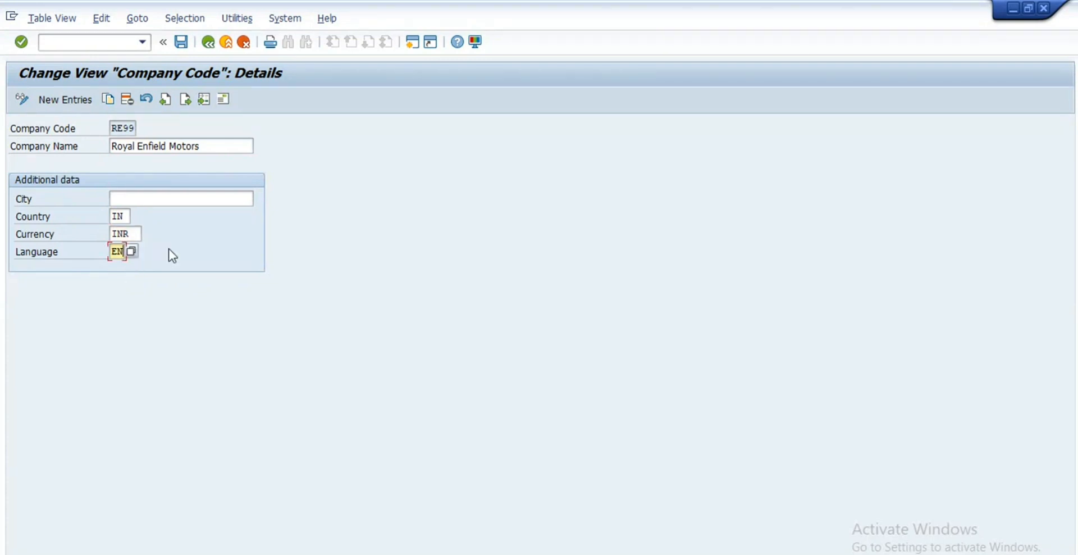
click(124, 214)
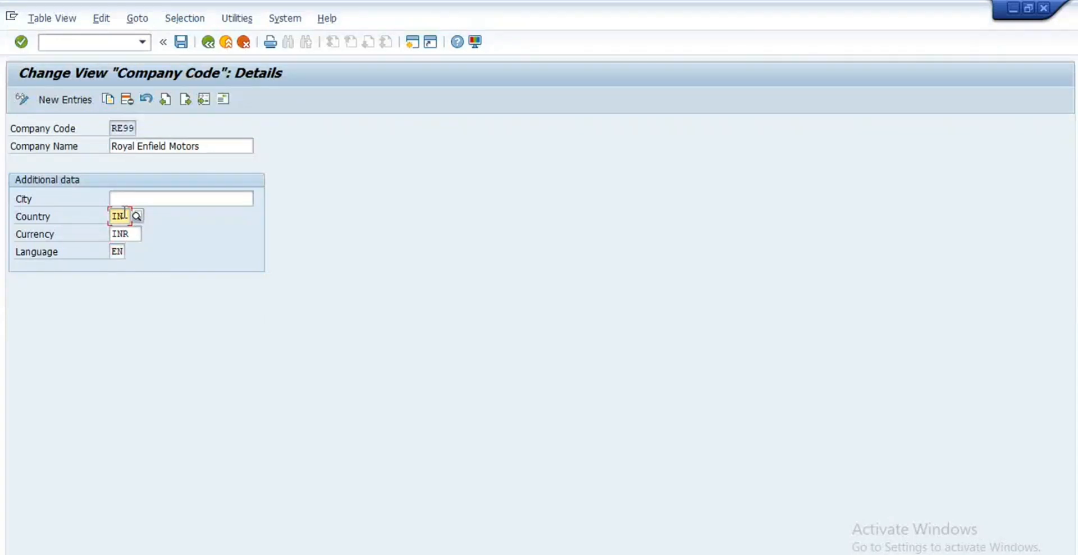
click(208, 43)
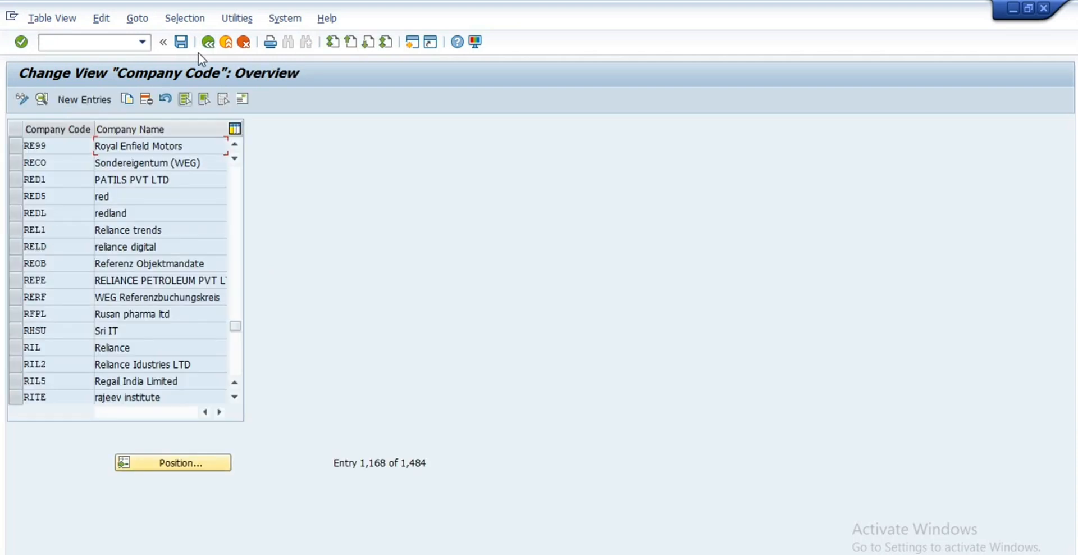
click(205, 45)
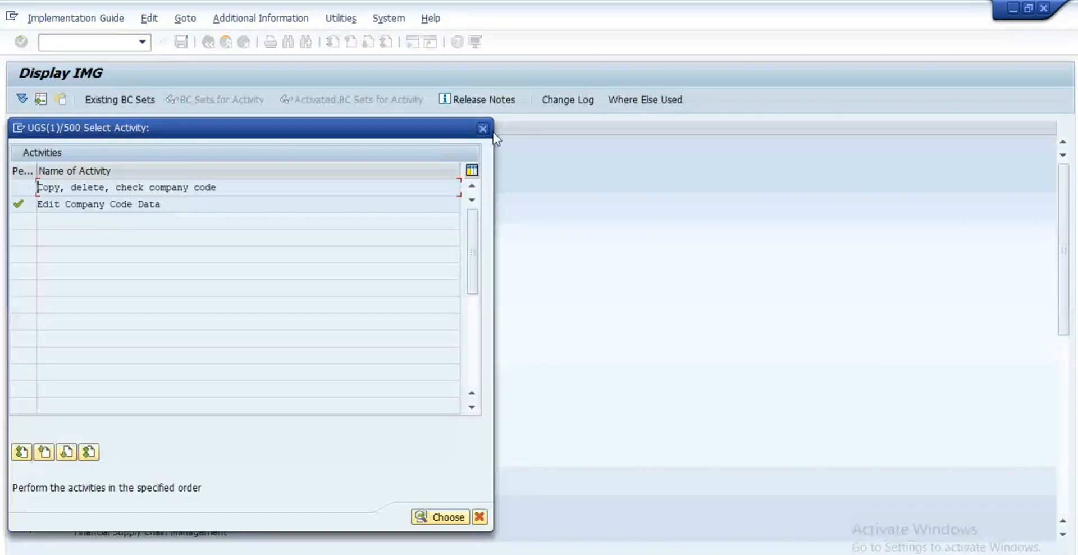
Step: Open Define Plant under Logistics - General and jump to plant RE99
click(483, 129)
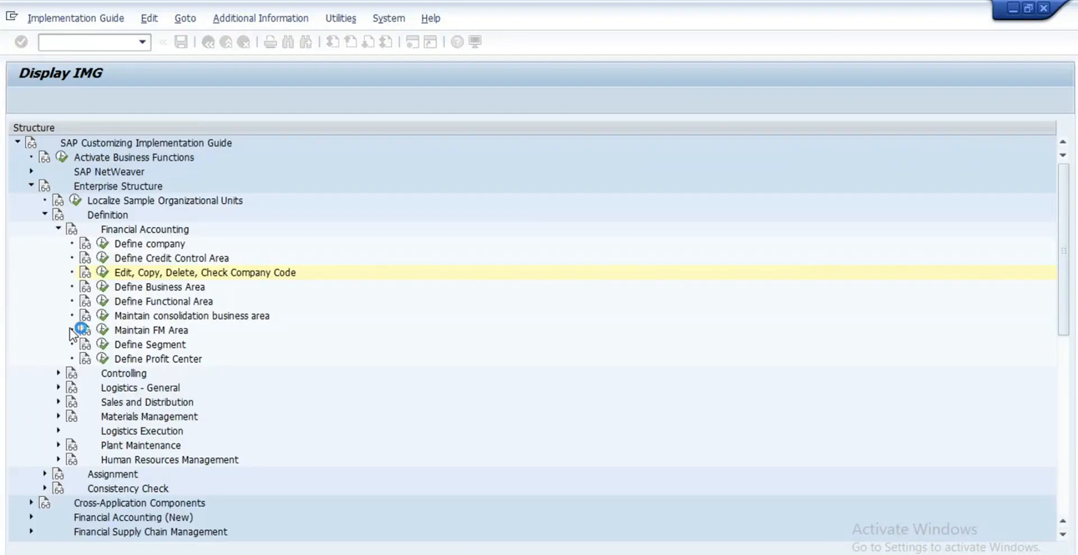
click(59, 229)
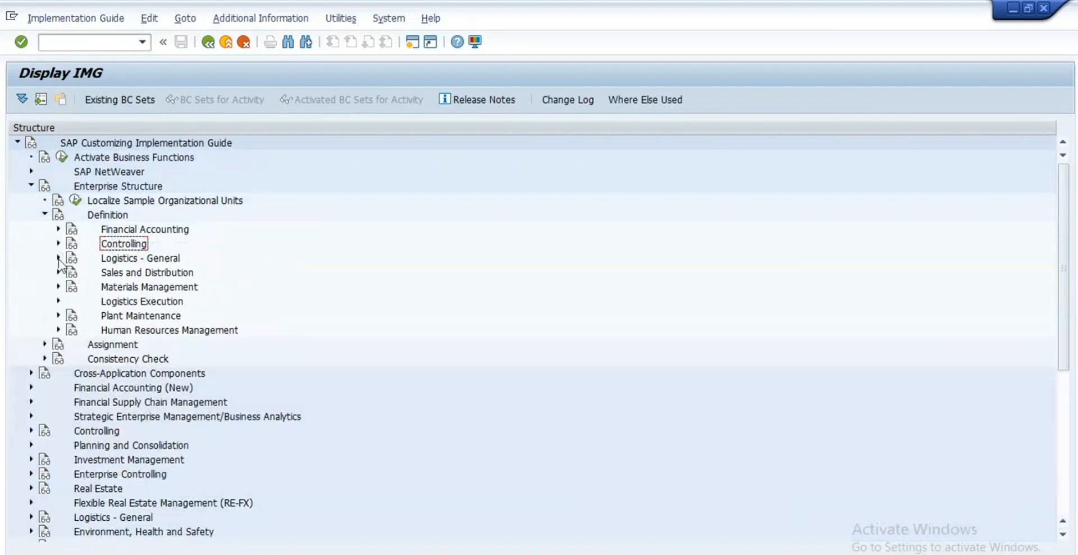
click(59, 258)
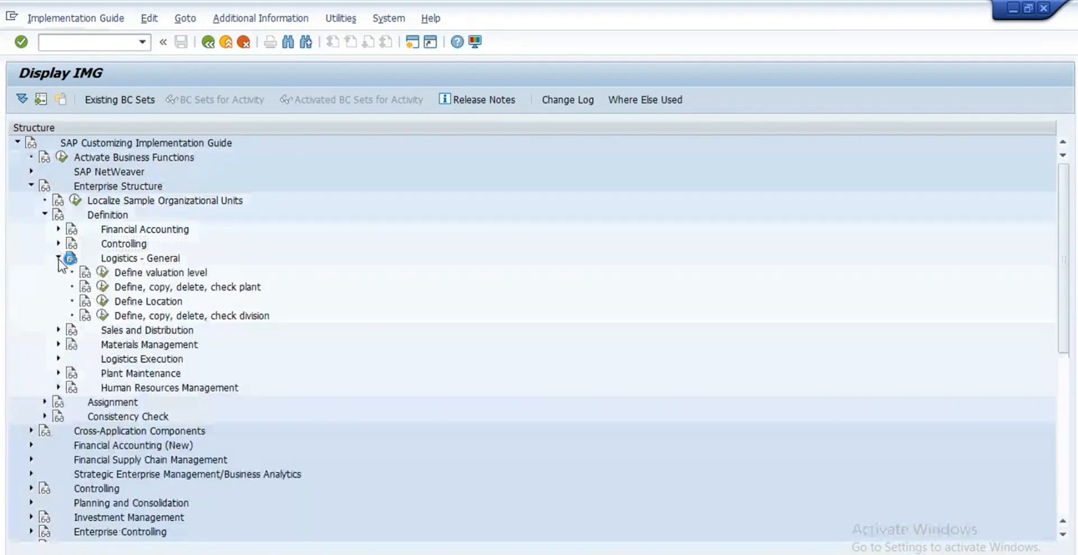
click(102, 287)
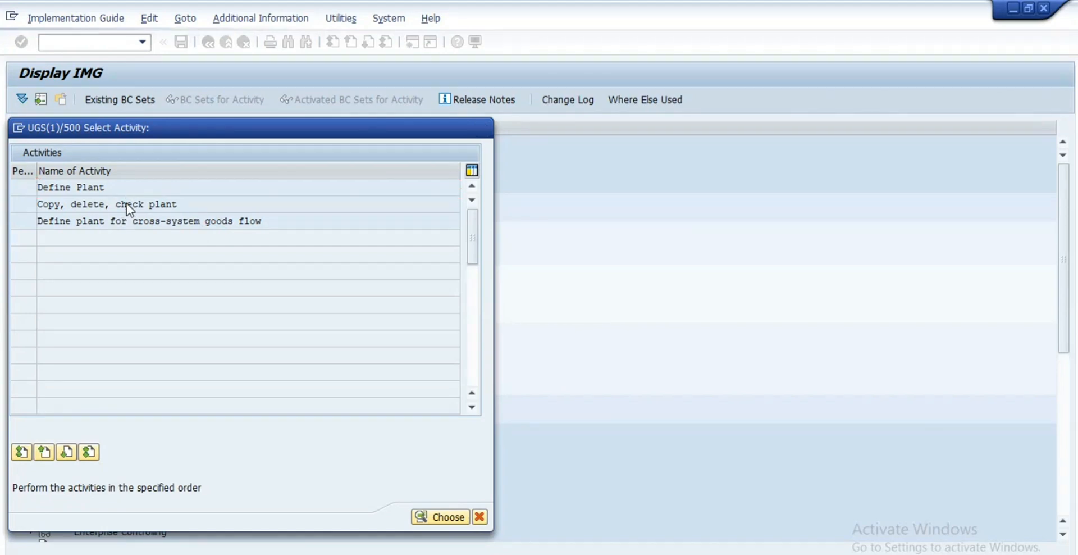
double_click(128, 209)
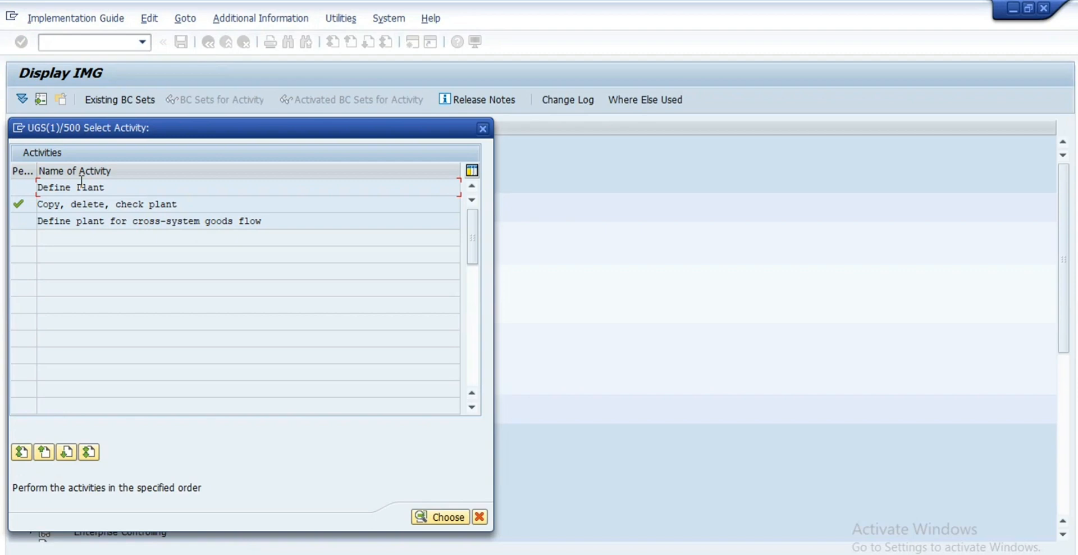
double_click(80, 185)
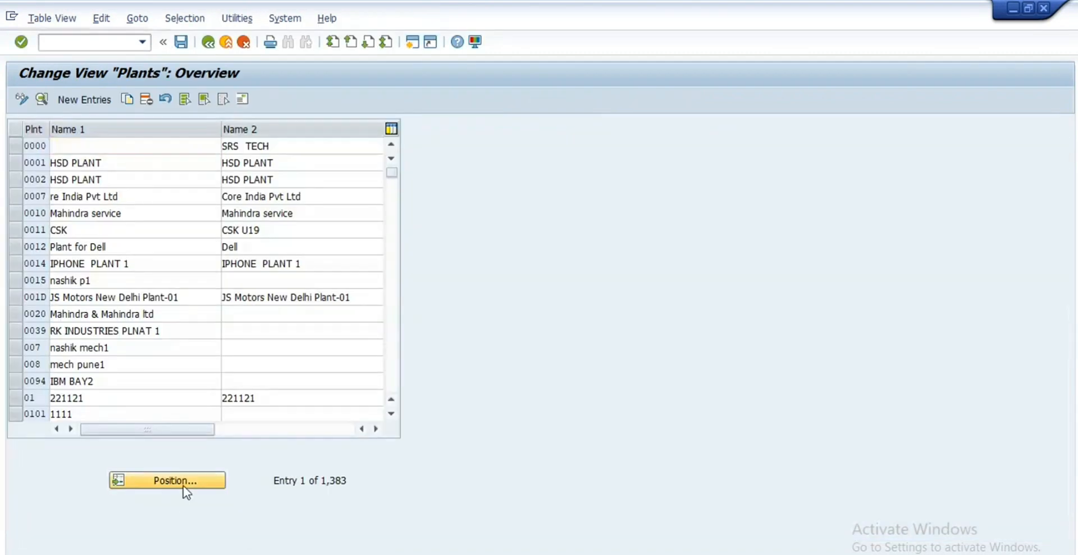
click(183, 484)
text(re)
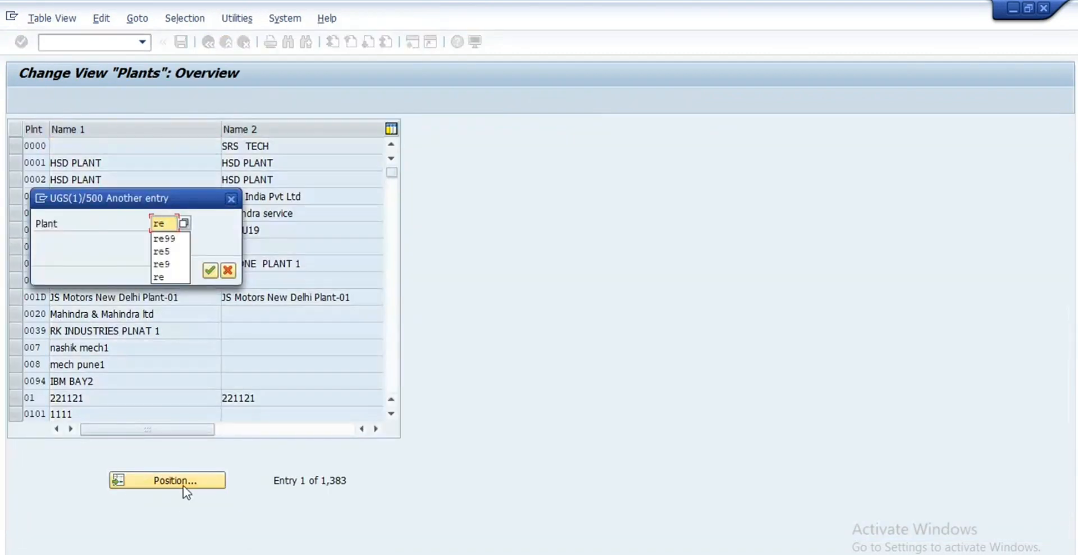
text(99)
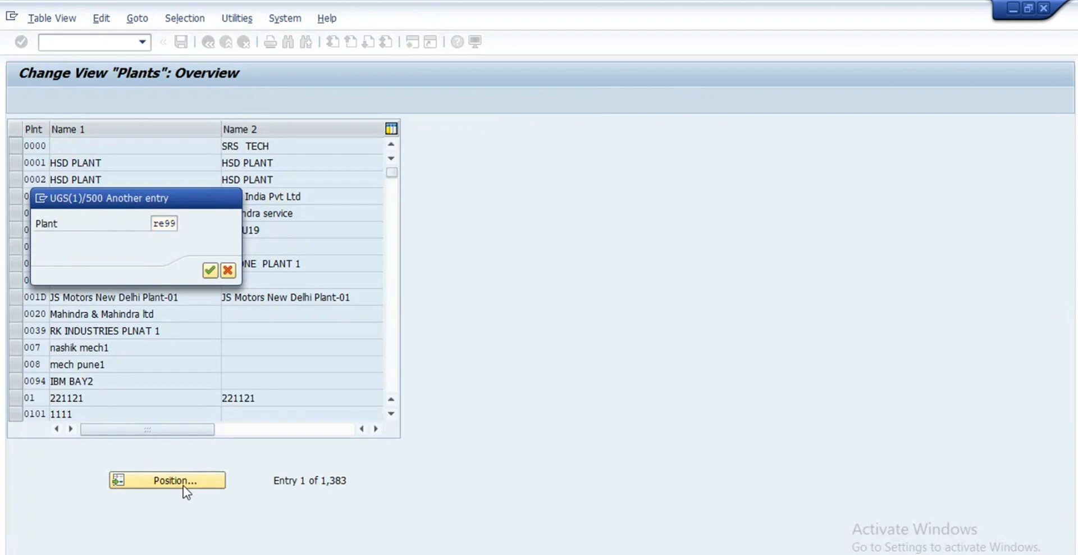
key(Return)
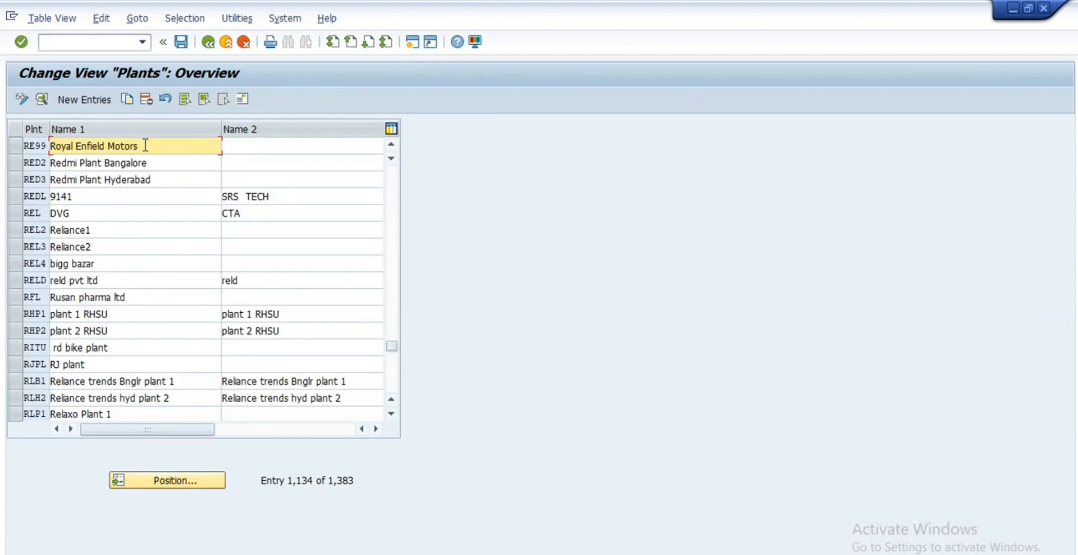
Step: Review plant RE99's postal code 123456, region 29 Karnataka and factory calendar IN
double_click(143, 147)
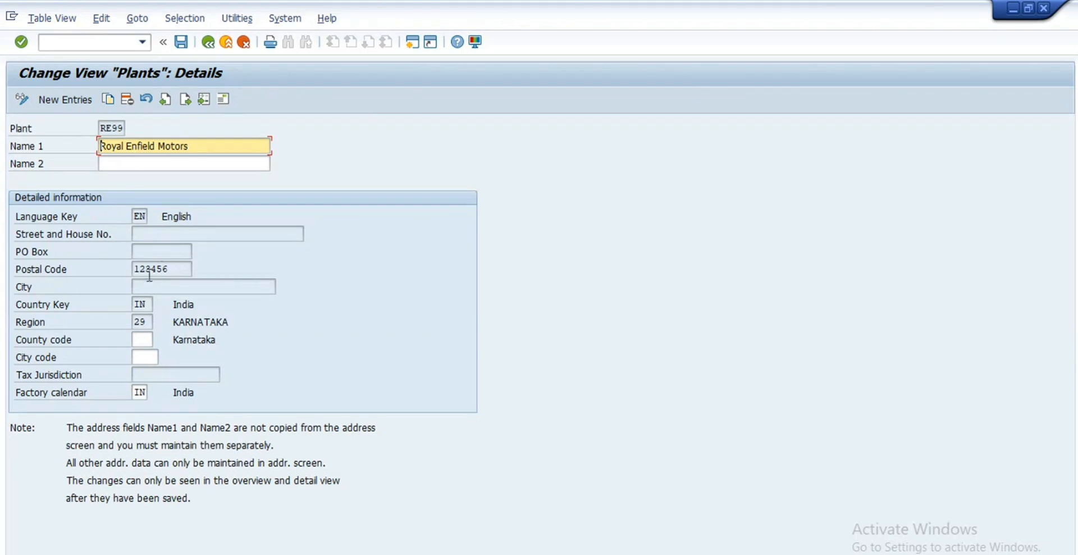
click(29, 132)
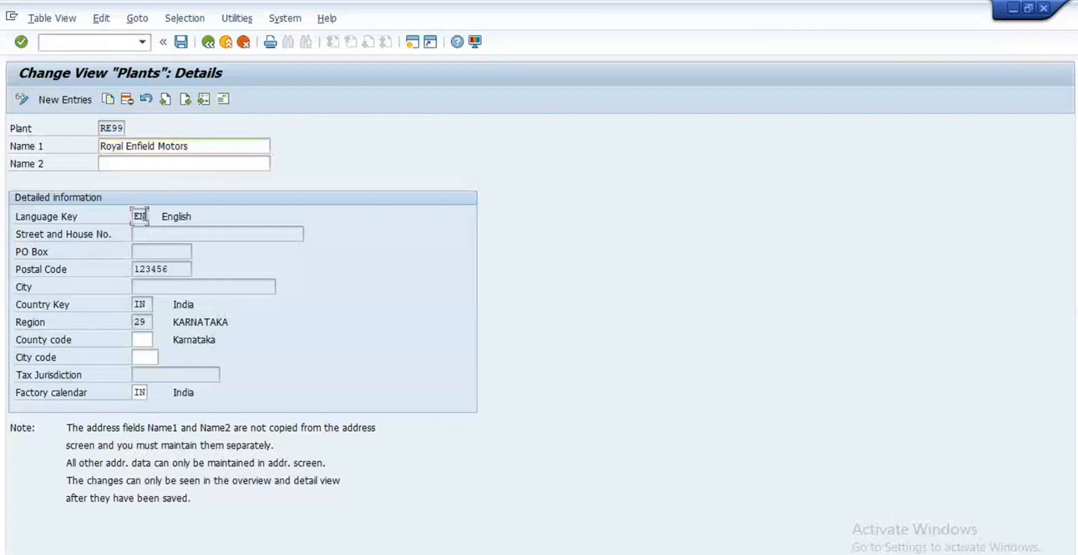
drag(185, 268, 137, 267)
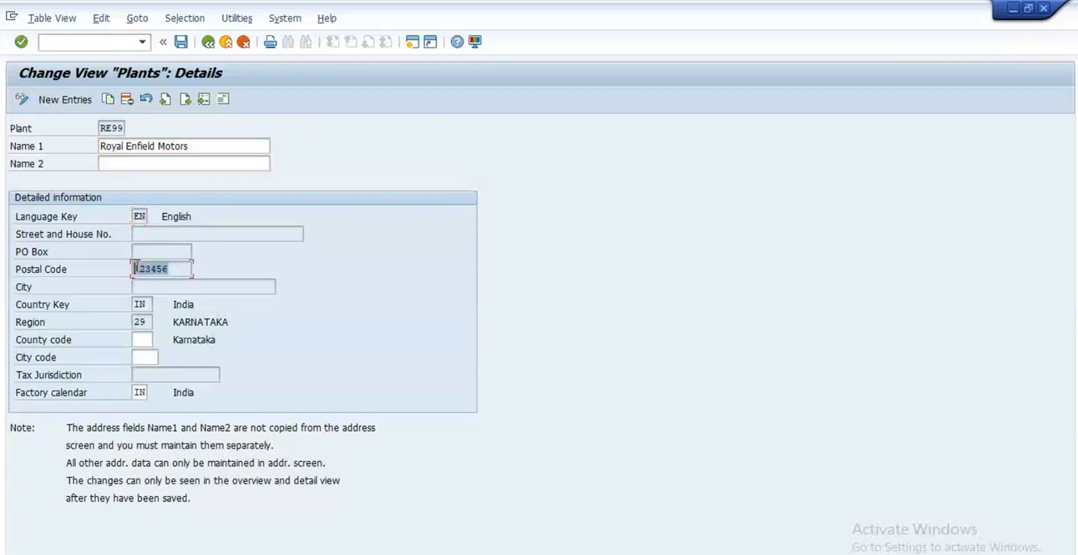
click(180, 273)
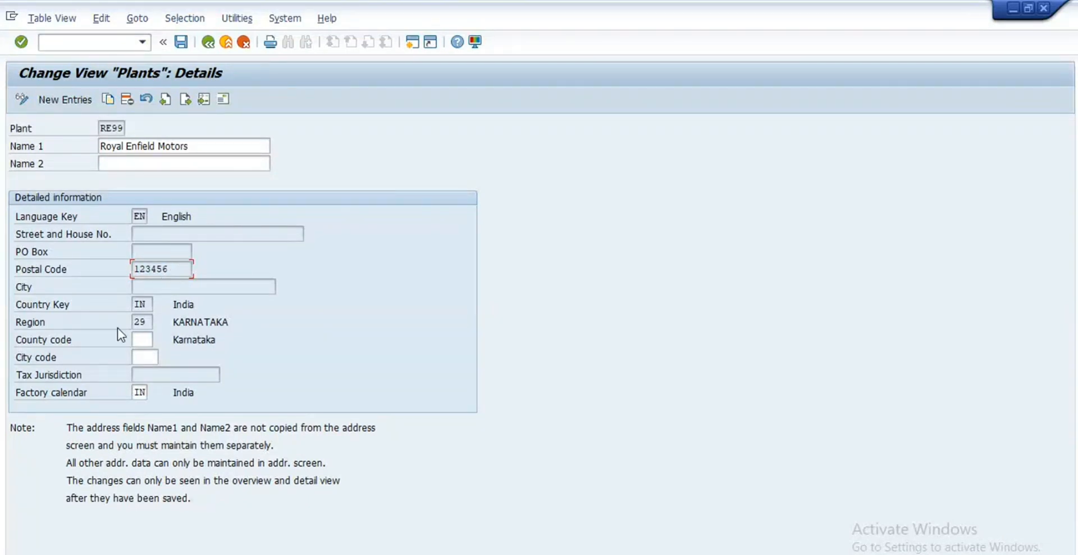
click(147, 323)
click(147, 392)
Step: View plant RE99's full address, then return through the Plants overview to the IMG
click(222, 100)
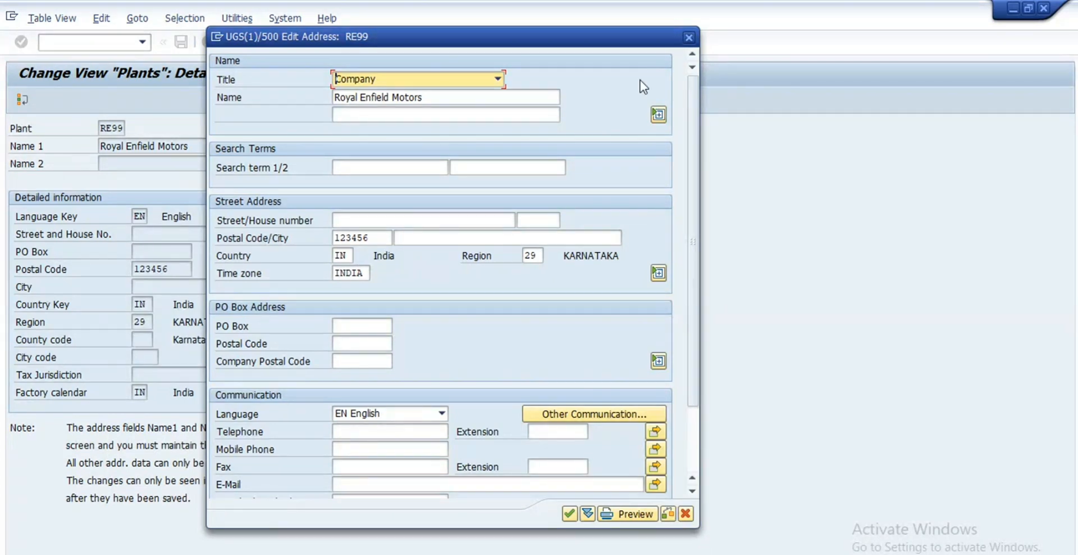
click(690, 38)
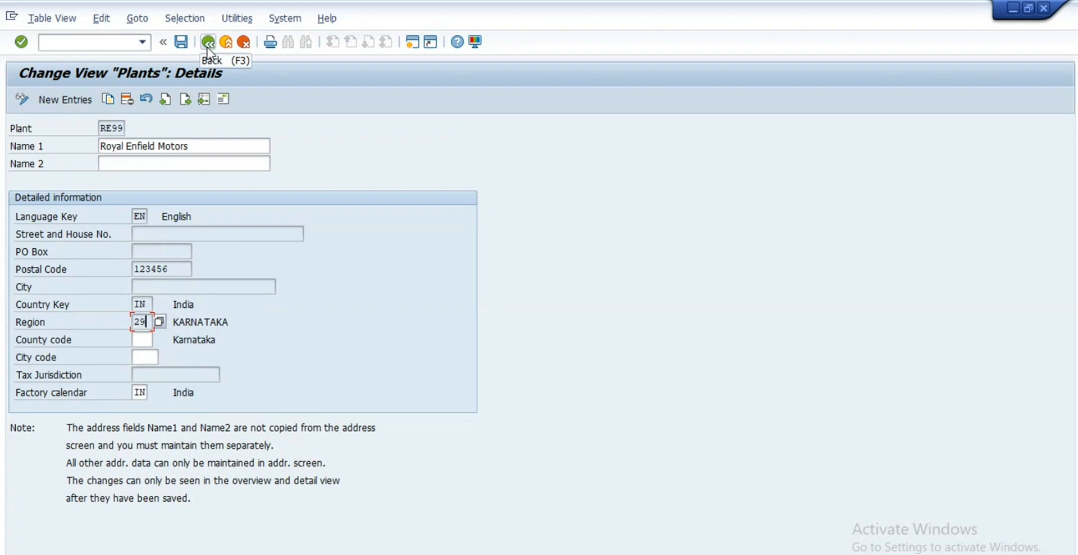
click(213, 44)
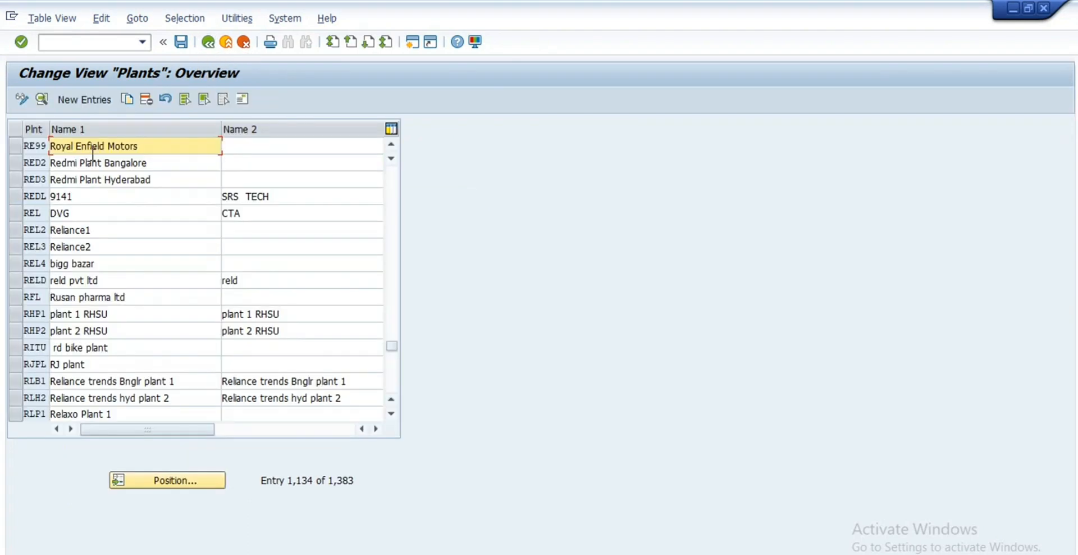
click(16, 147)
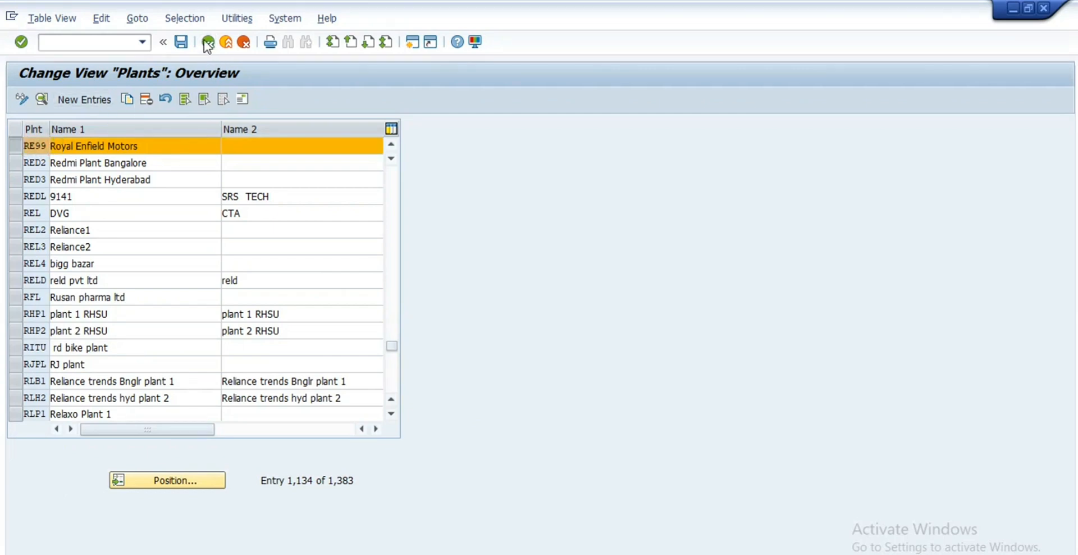
click(208, 42)
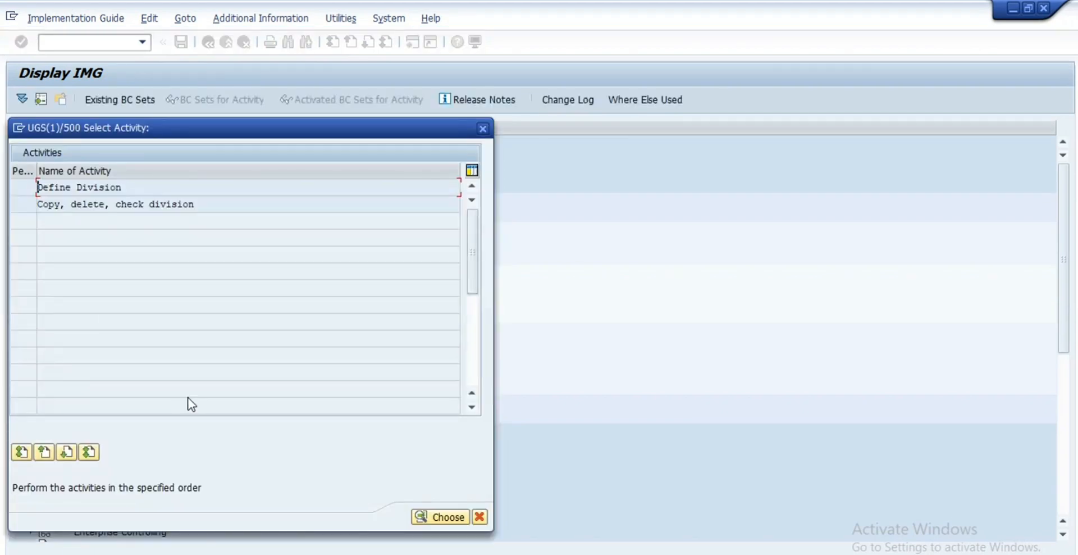
Step: Locate division R9 Passenger Vehicle in Define Division, then back out to the activity list
double_click(111, 190)
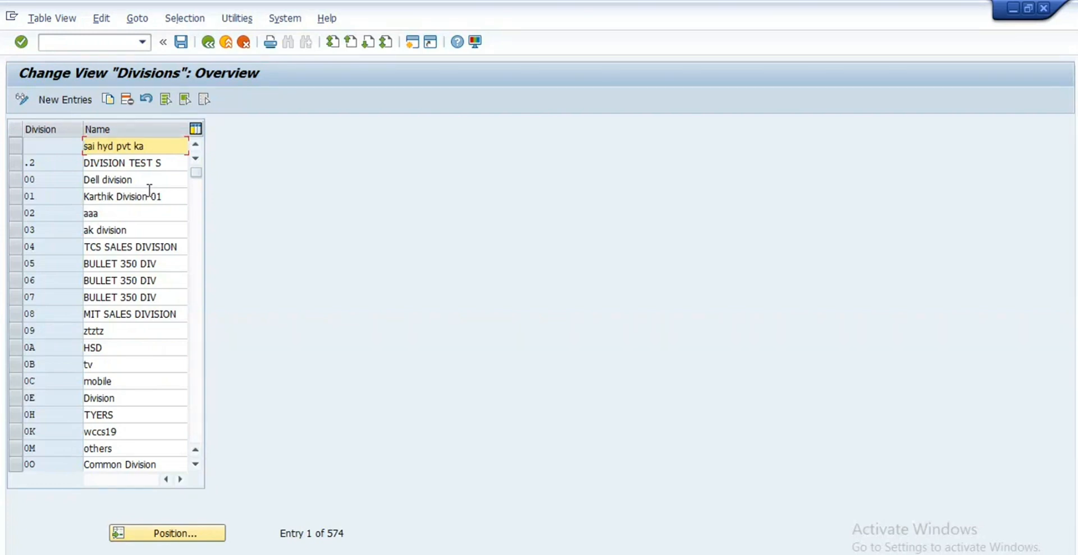
click(209, 535)
text(r8)
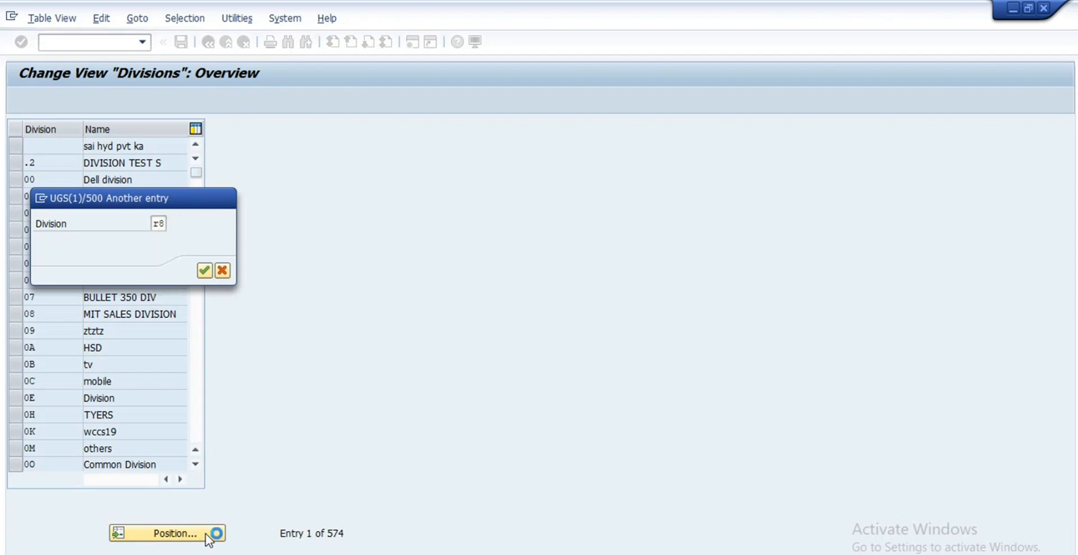
key(Return)
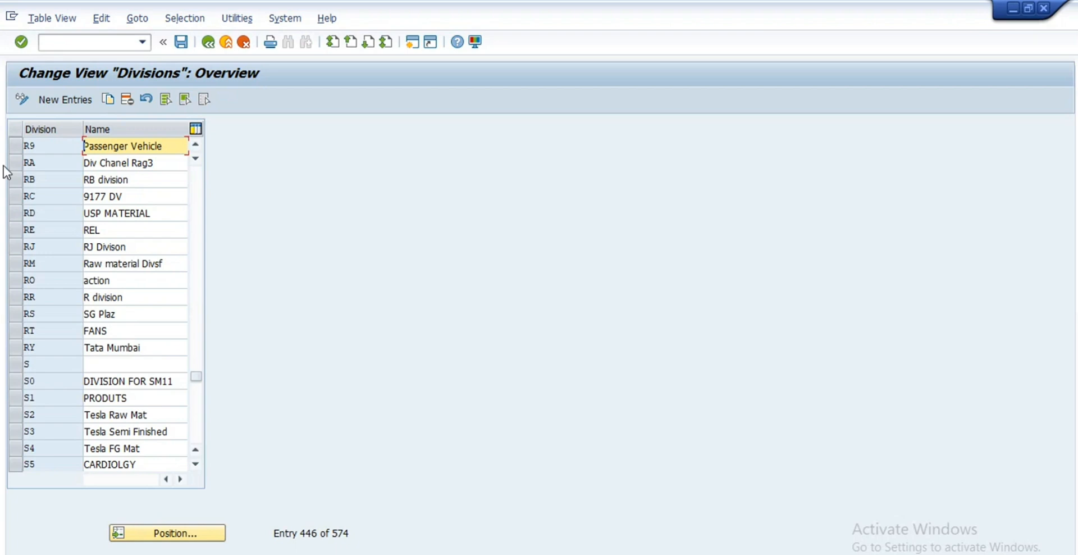
click(15, 146)
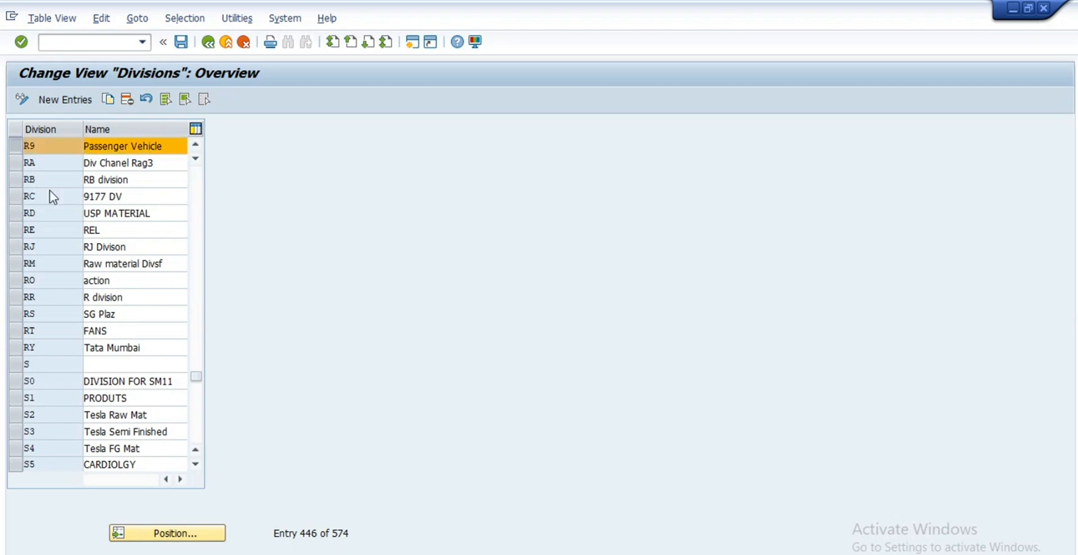
key(F6)
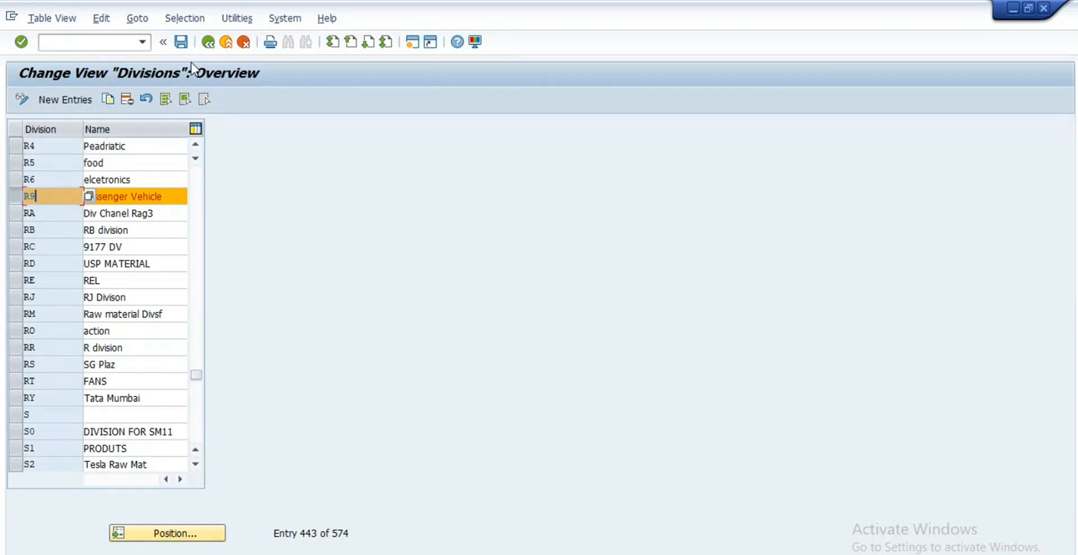
click(208, 42)
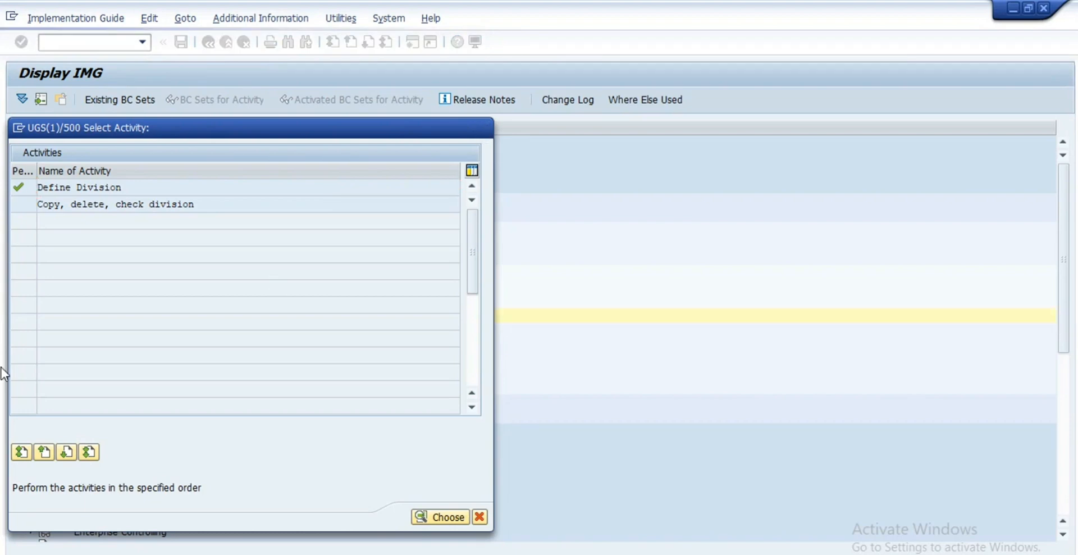
key(Escape)
Step: Run Define Sales Organization under Sales and Distribution and open RE99's details
click(58, 258)
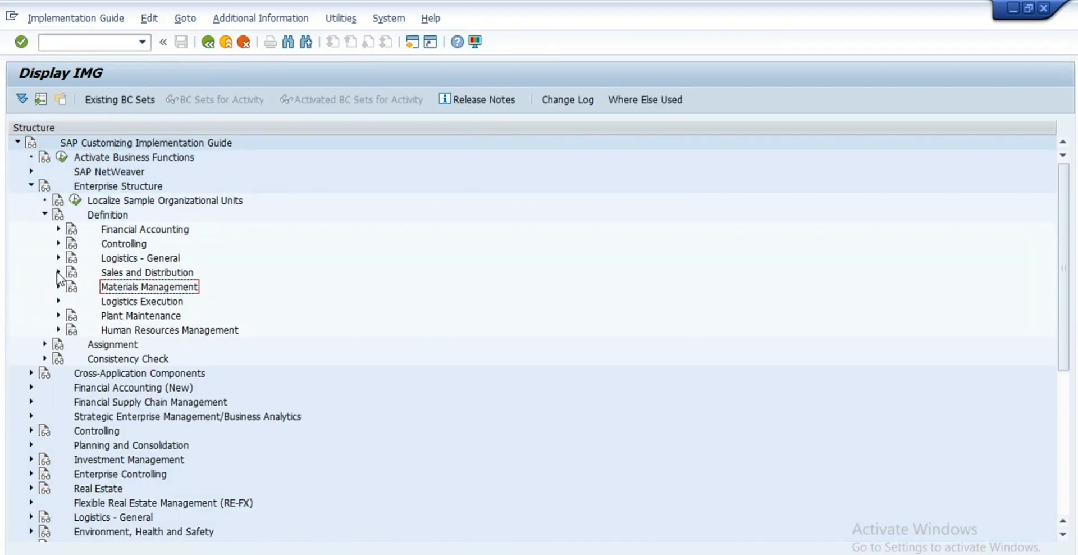
click(58, 272)
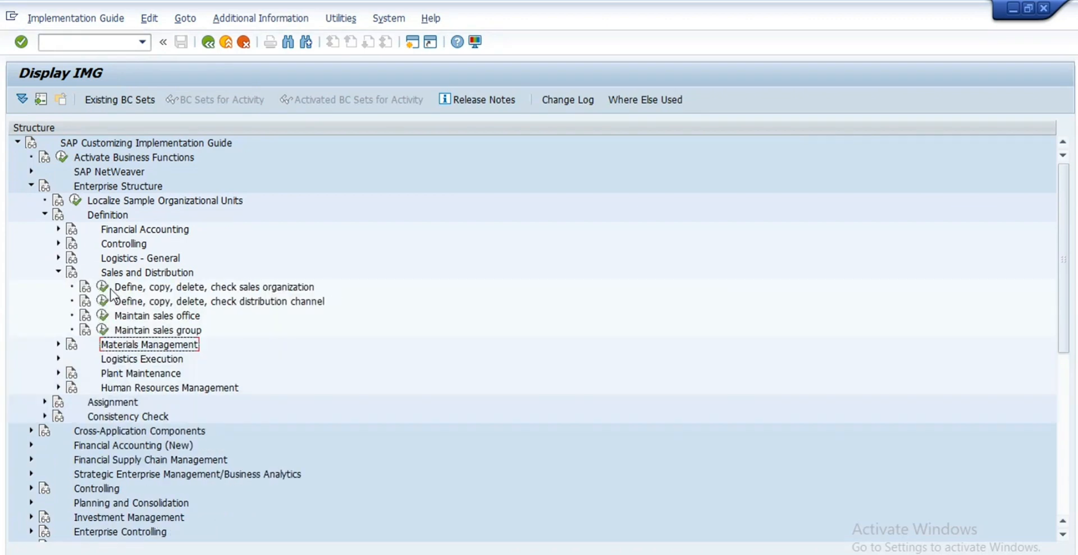
click(103, 288)
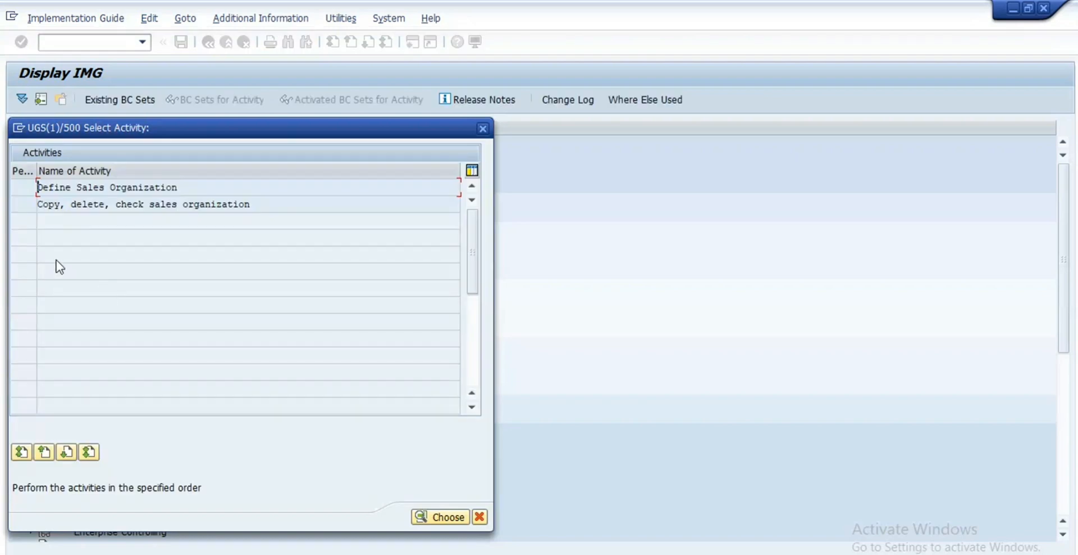
double_click(136, 186)
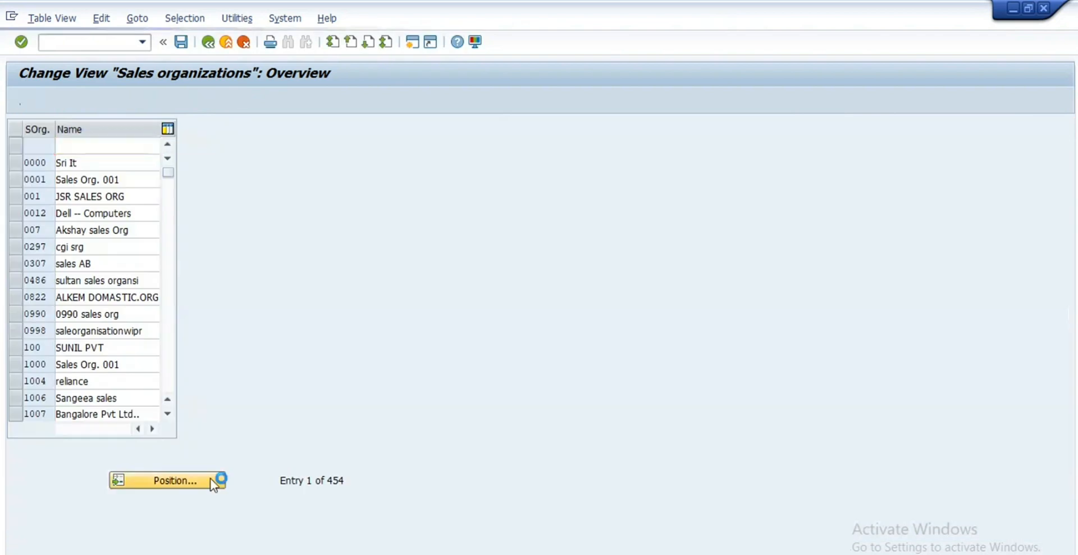
click(212, 480)
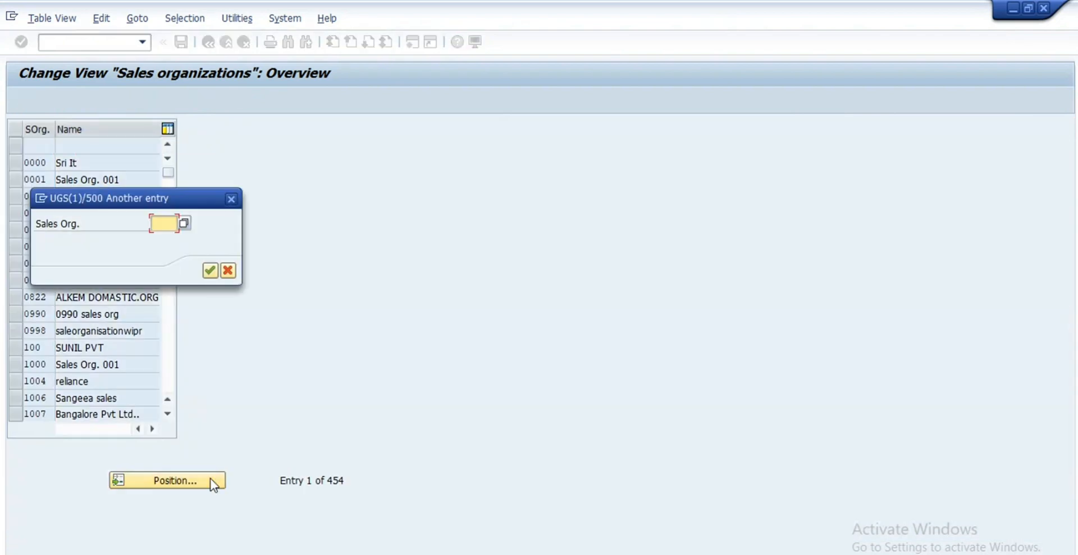
text(re99)
key(Return)
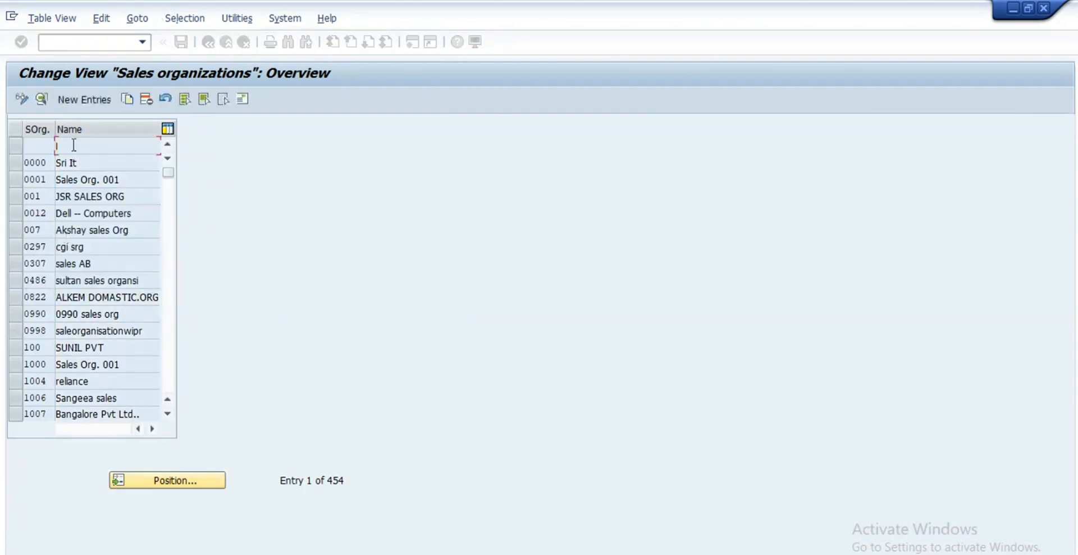
double_click(81, 144)
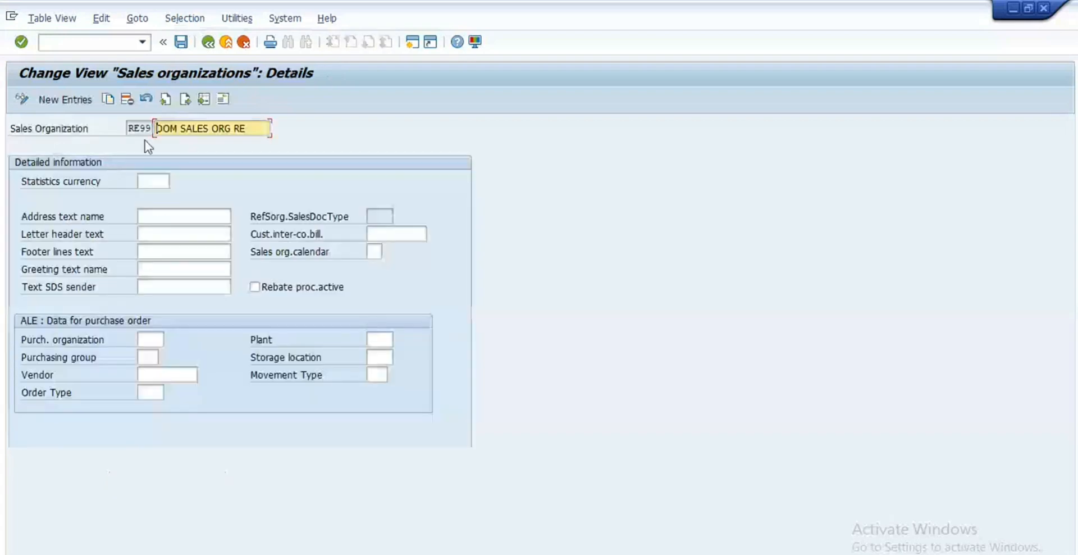
Step: Review the RE99 sales organization address (postal code 123456, IN, region 29), then go back twice
click(224, 102)
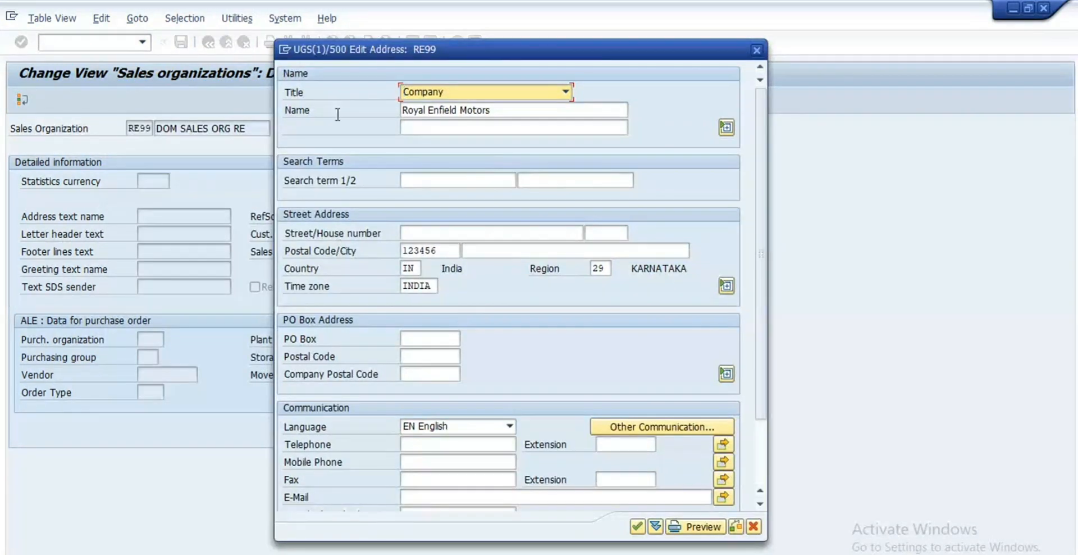
key(Tab)
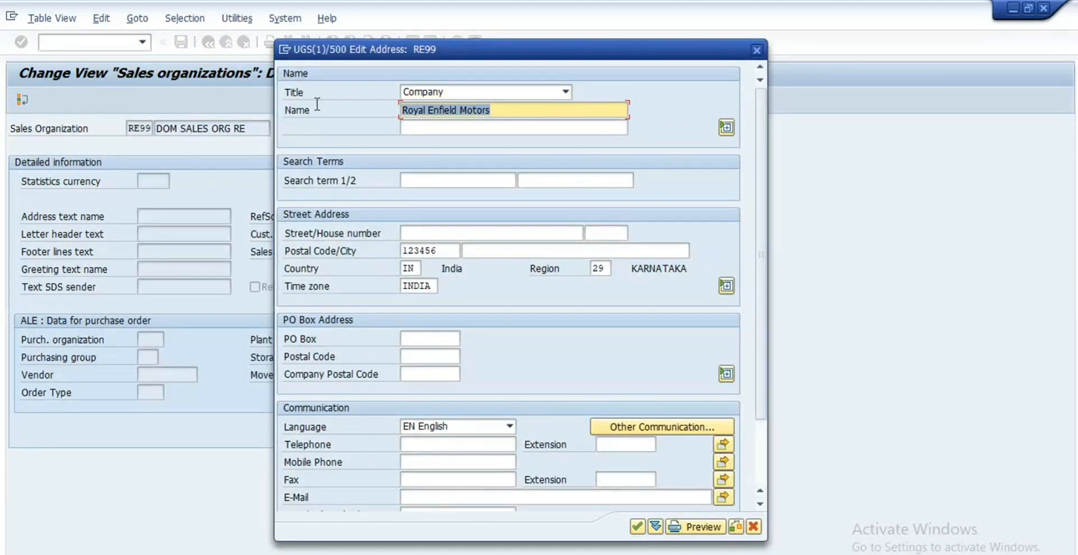
click(514, 106)
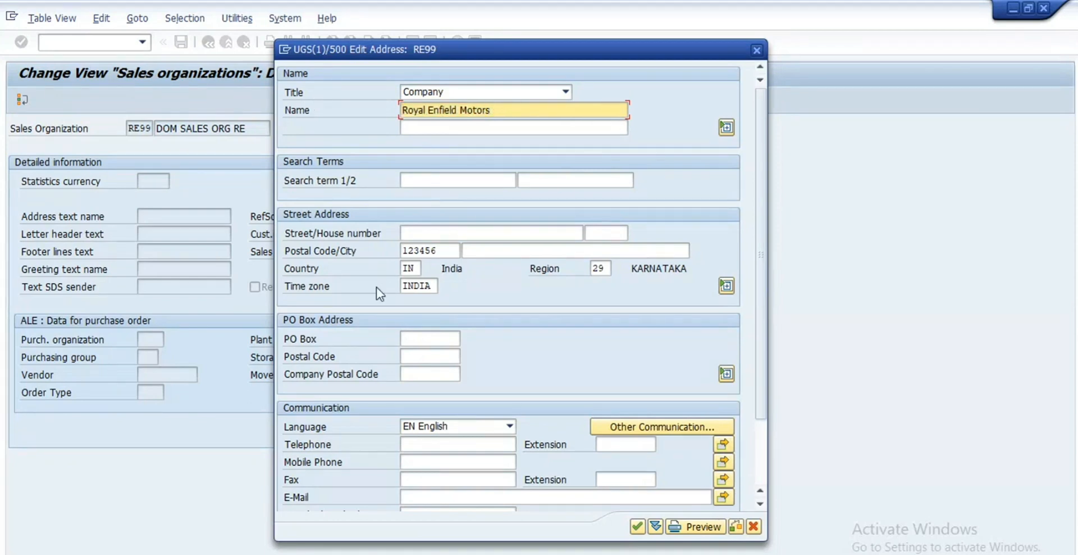
drag(443, 251, 391, 254)
click(416, 269)
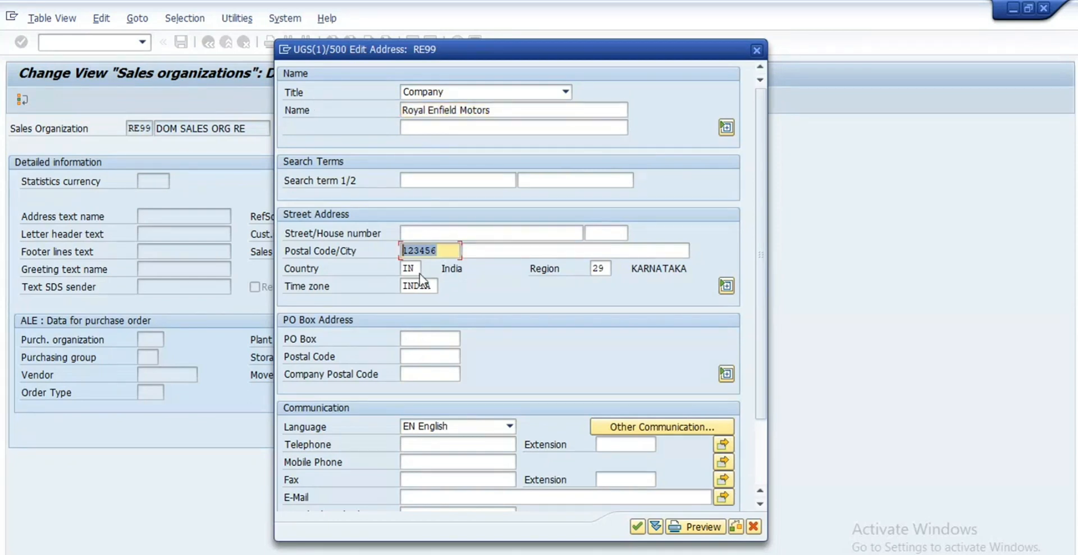
click(605, 273)
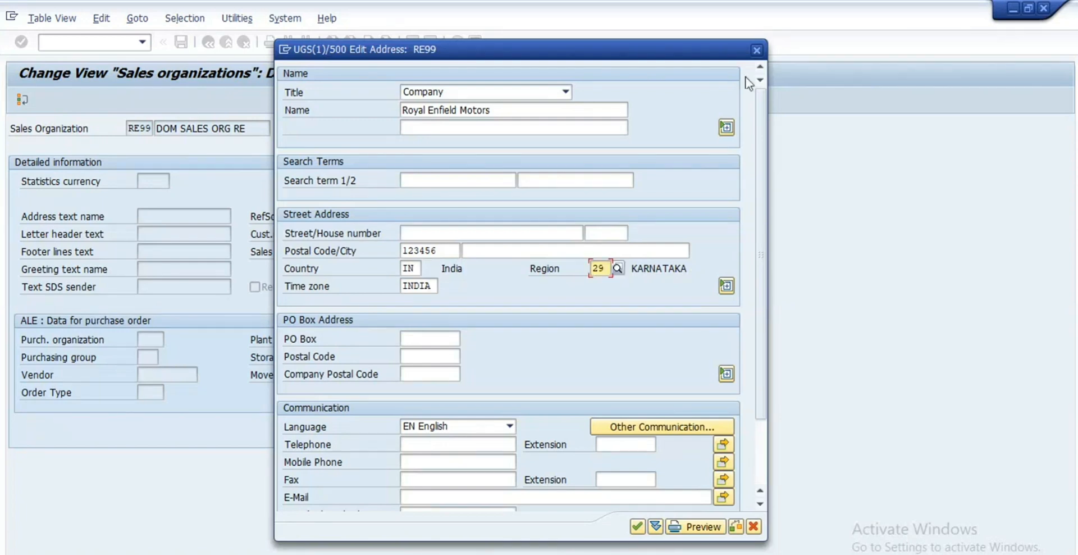
click(756, 50)
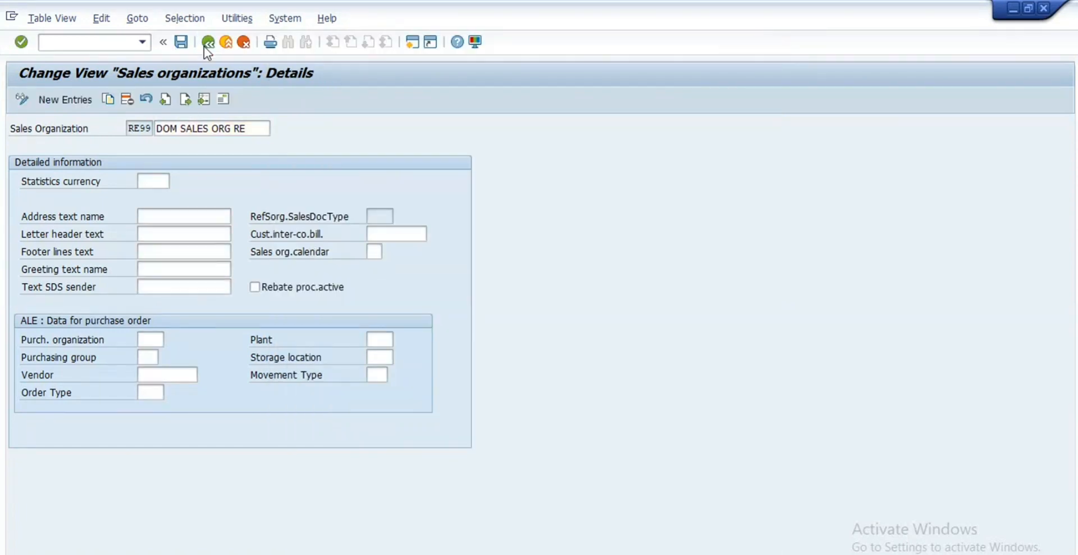
click(206, 45)
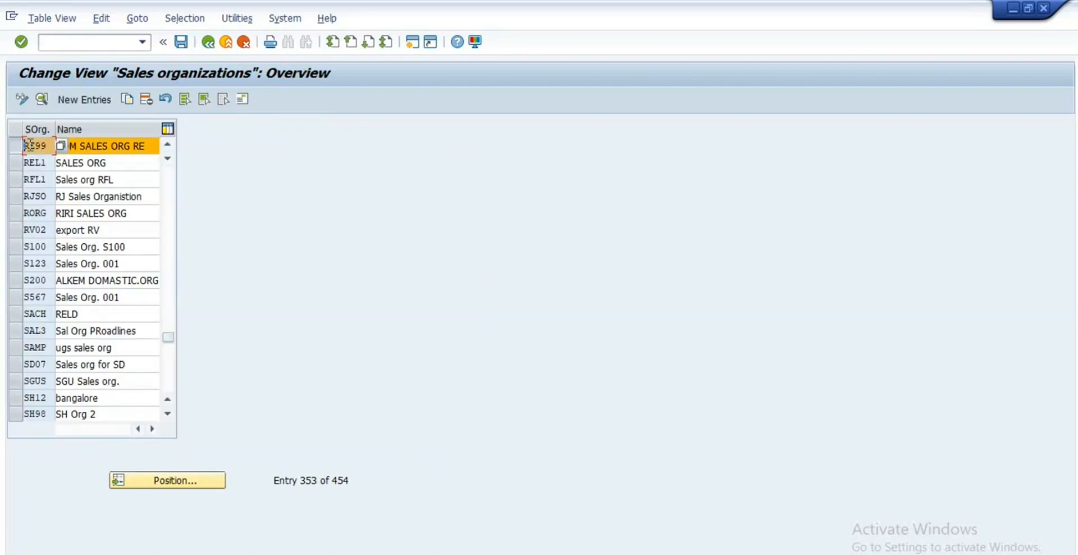
click(209, 42)
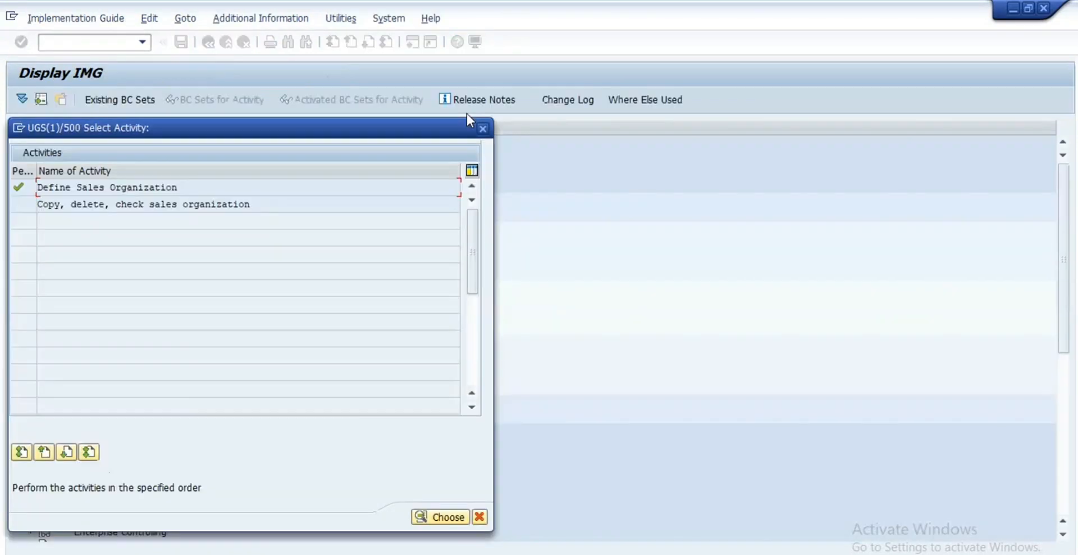
Step: Open Define distribution channel, locate channel R8 RE Dealers, then go back
key(Escape)
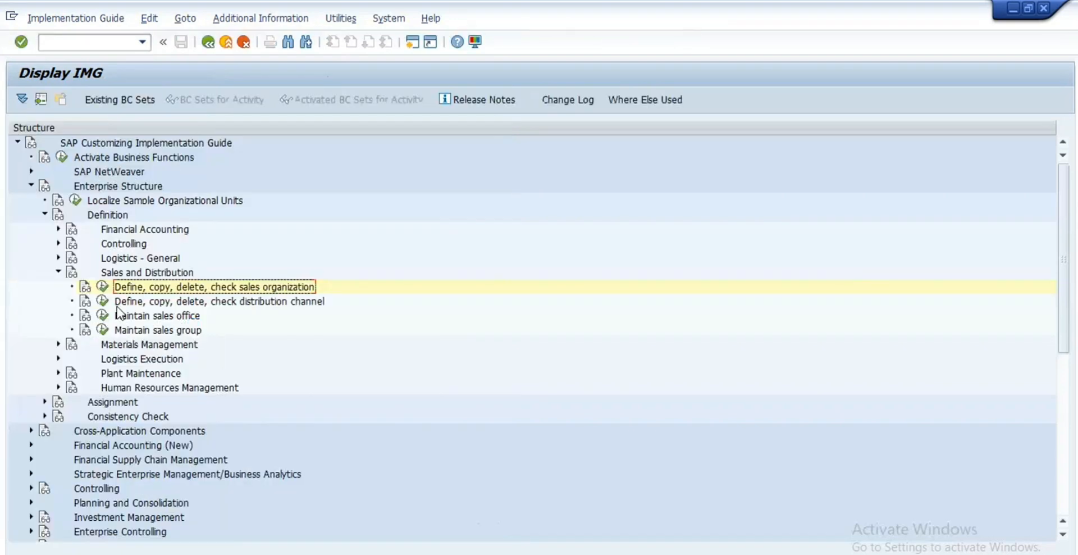
click(101, 304)
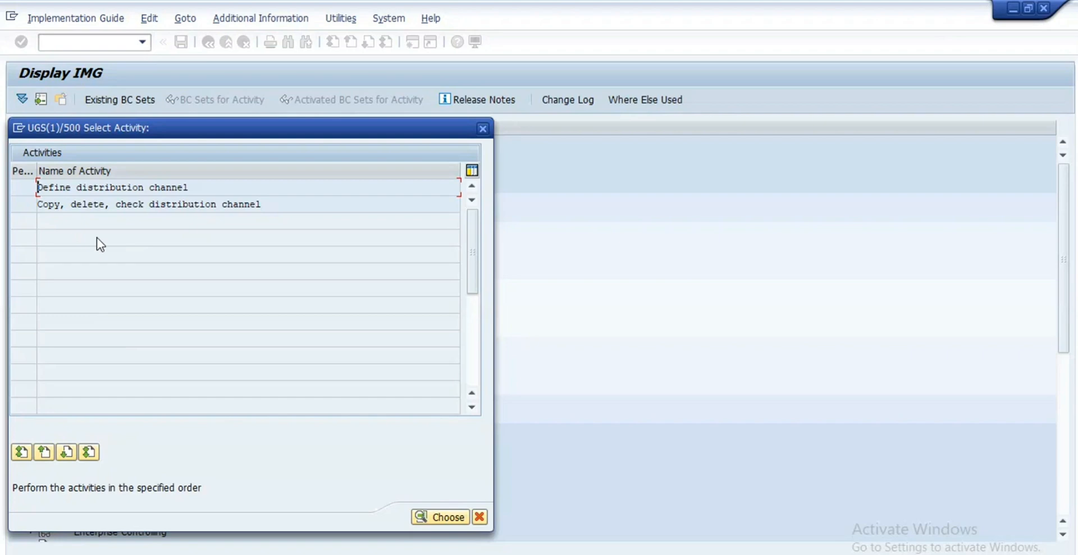
key(Return)
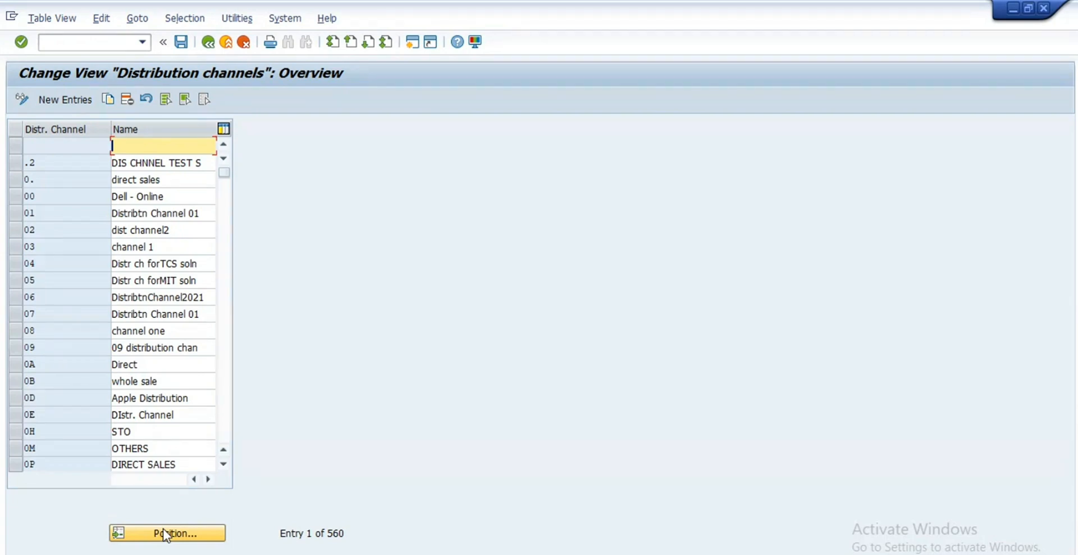
click(166, 534)
text(x)
key(Return)
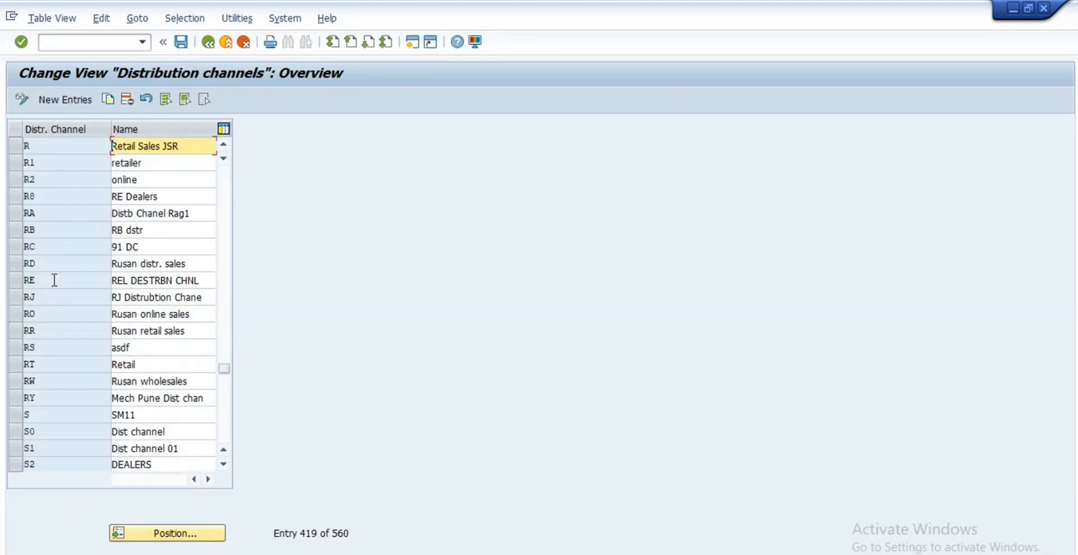
click(17, 196)
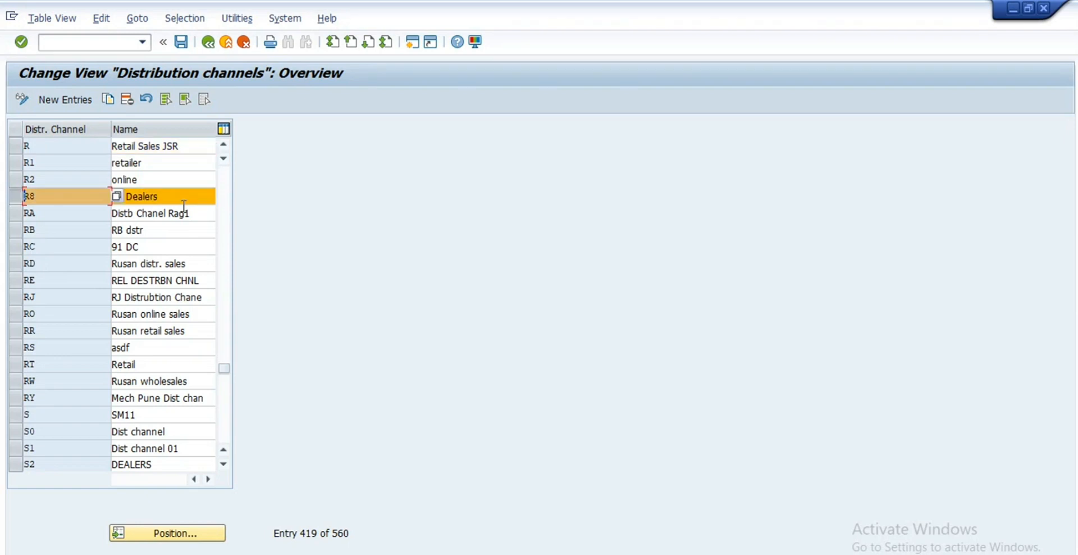
click(79, 197)
click(212, 43)
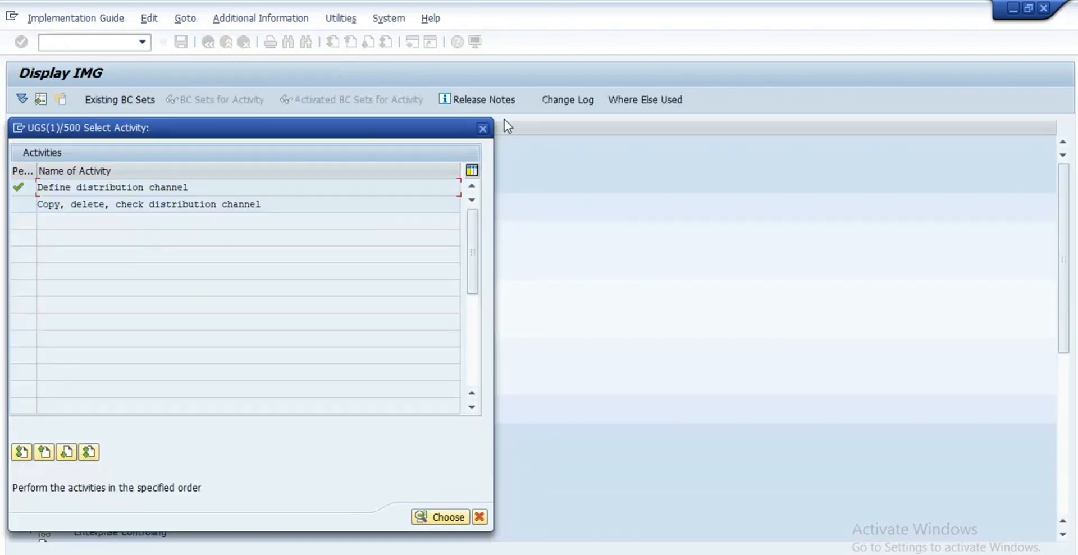
Step: Open the sales office table and jump to REL1 REL SALES OFC
click(483, 128)
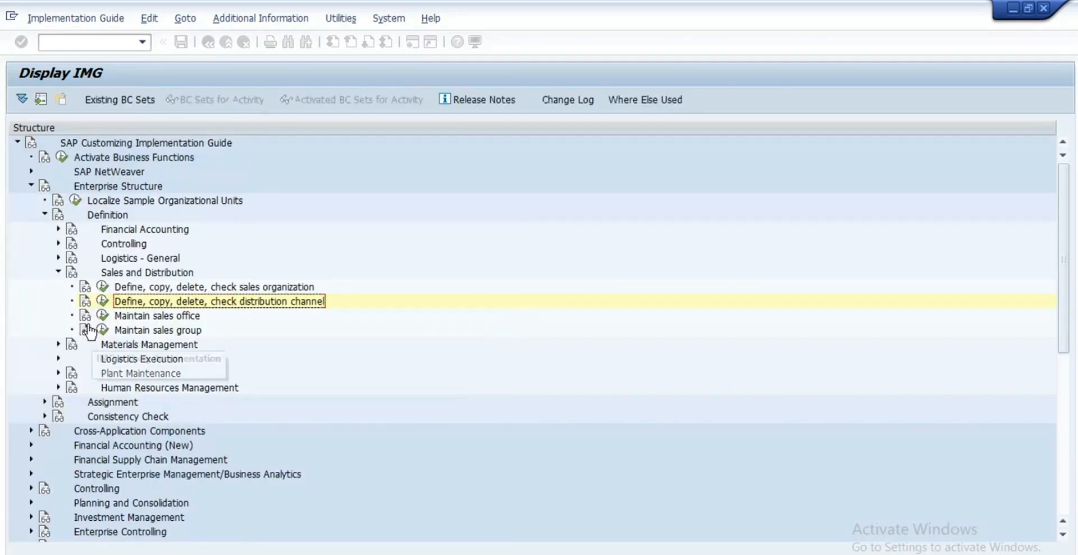
click(102, 316)
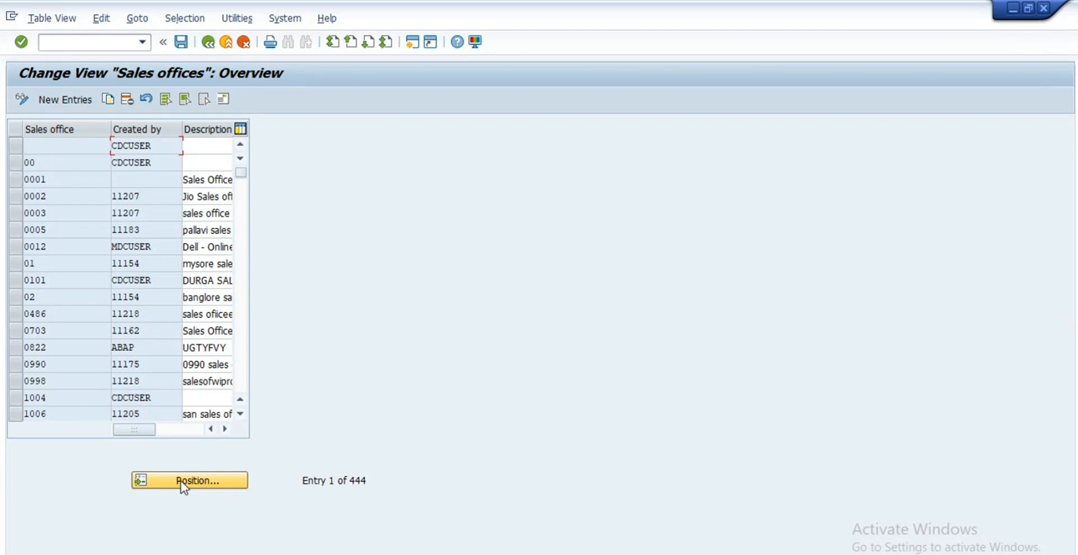
click(181, 482)
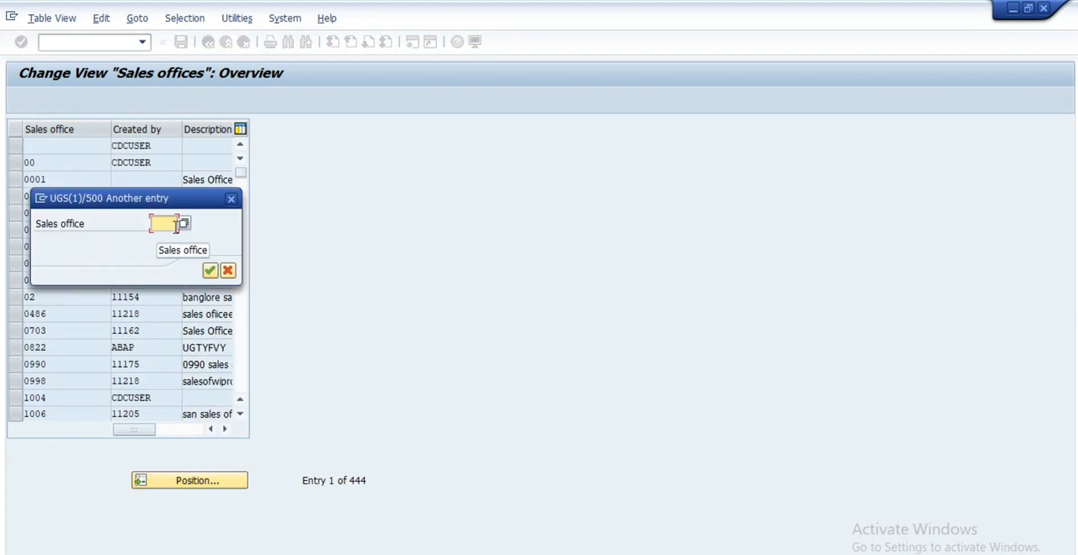
text(rel1)
key(Return)
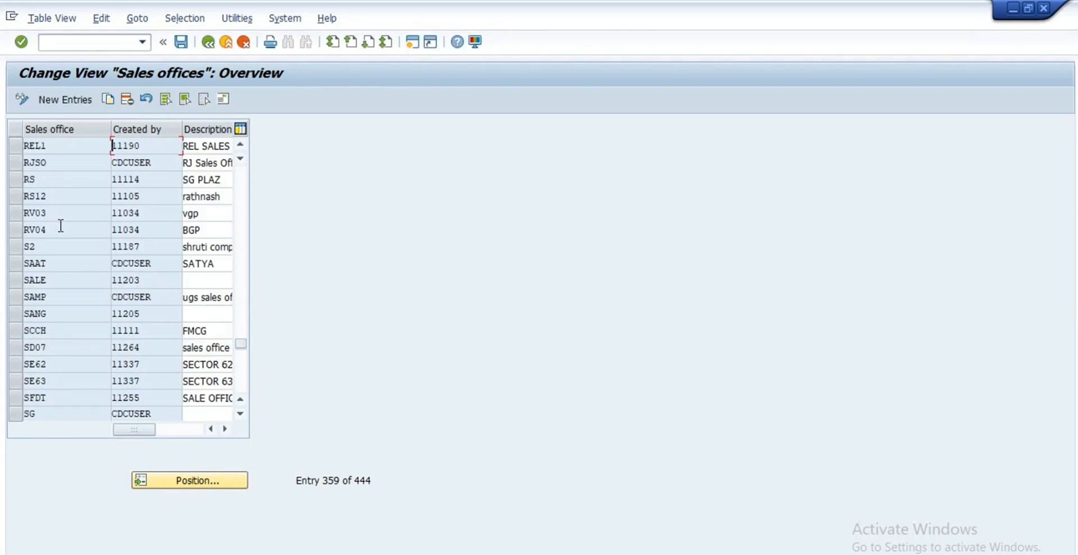
Step: Look up sales office RE99, browse the list, and return to the IMG tree
click(181, 480)
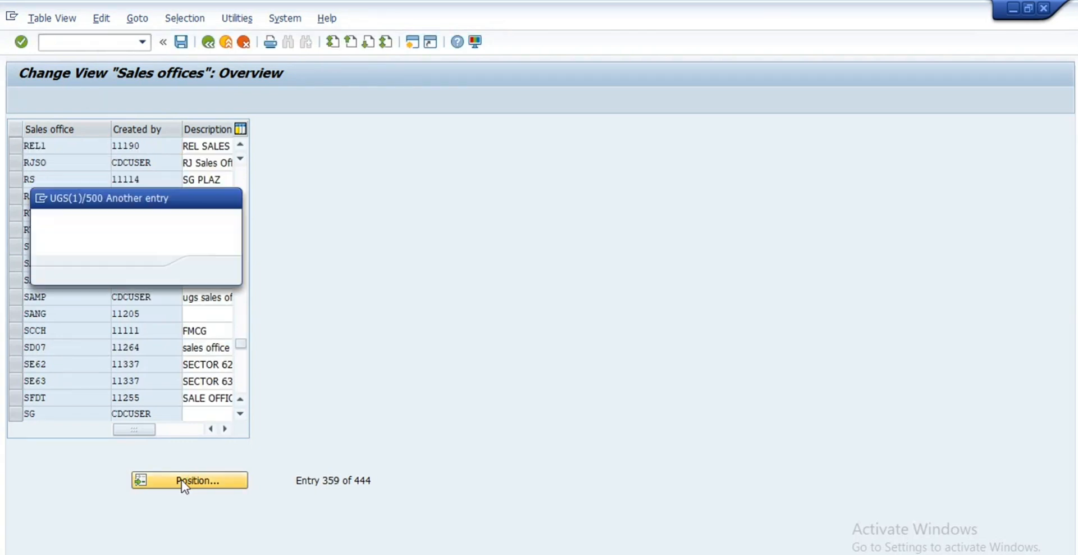
text(re99)
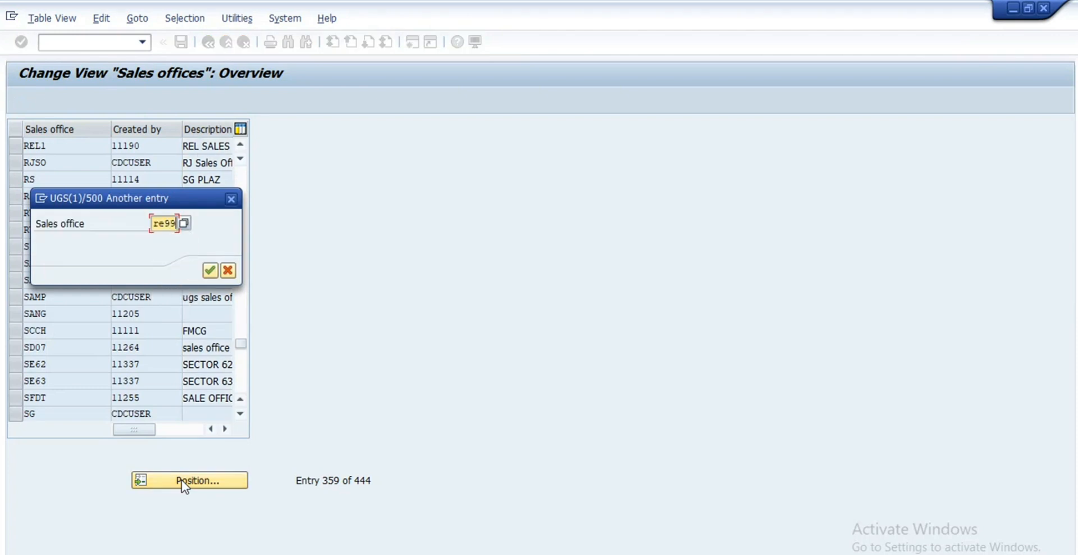
key(Return)
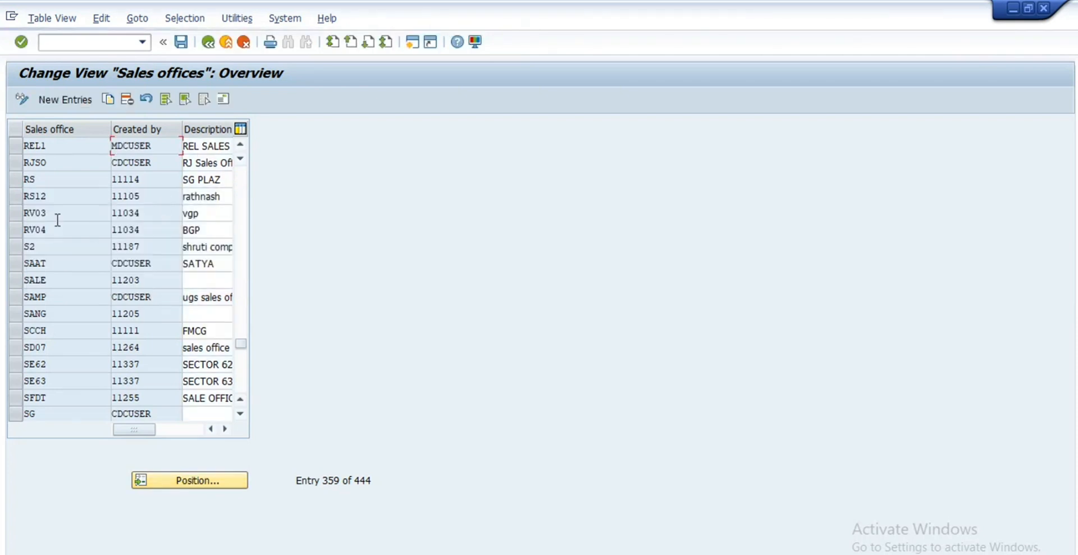
scroll(56, 220, up, 1)
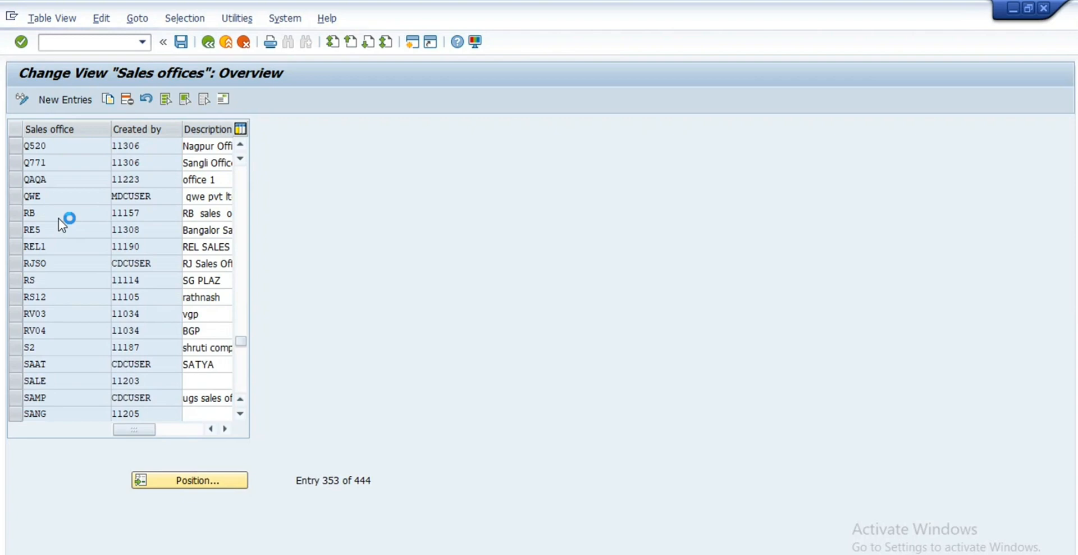
scroll(58, 218, up, 1)
scroll(58, 218, up, 3)
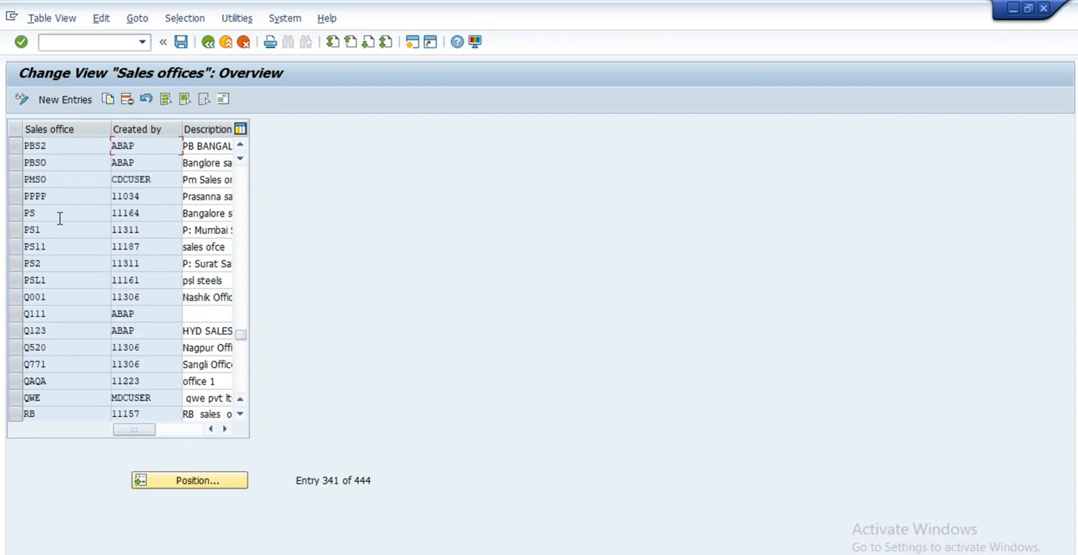
scroll(59, 218, down, 1)
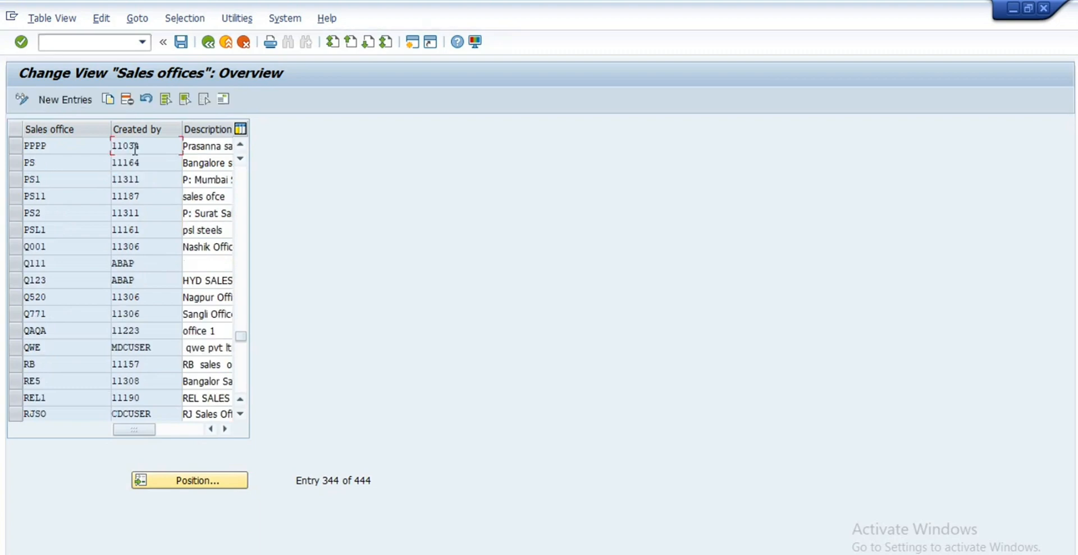
click(225, 429)
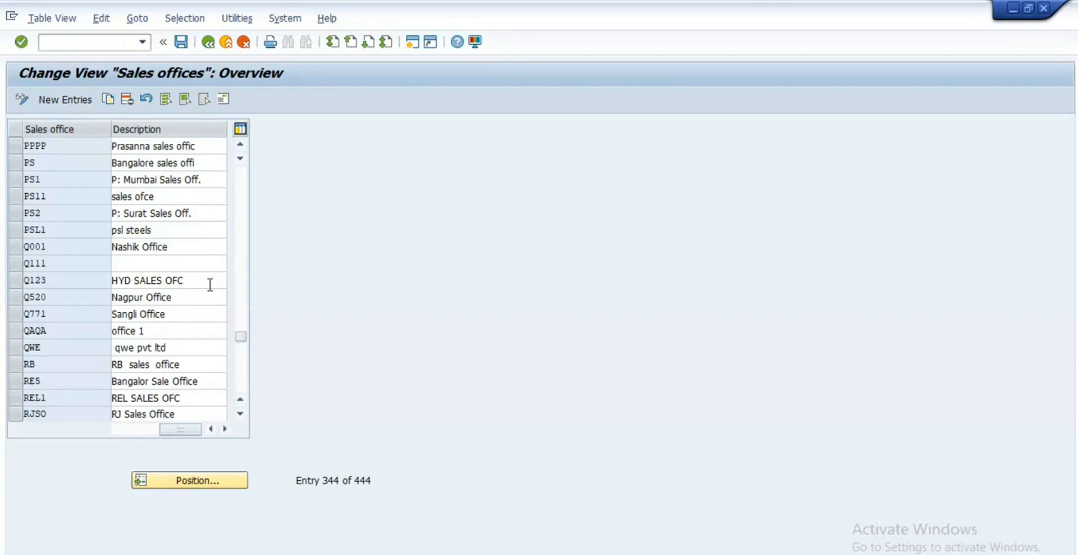
click(205, 44)
Step: Open Maintain sales group, jump to RE5 Passenger Sale Grp, then go back
click(105, 328)
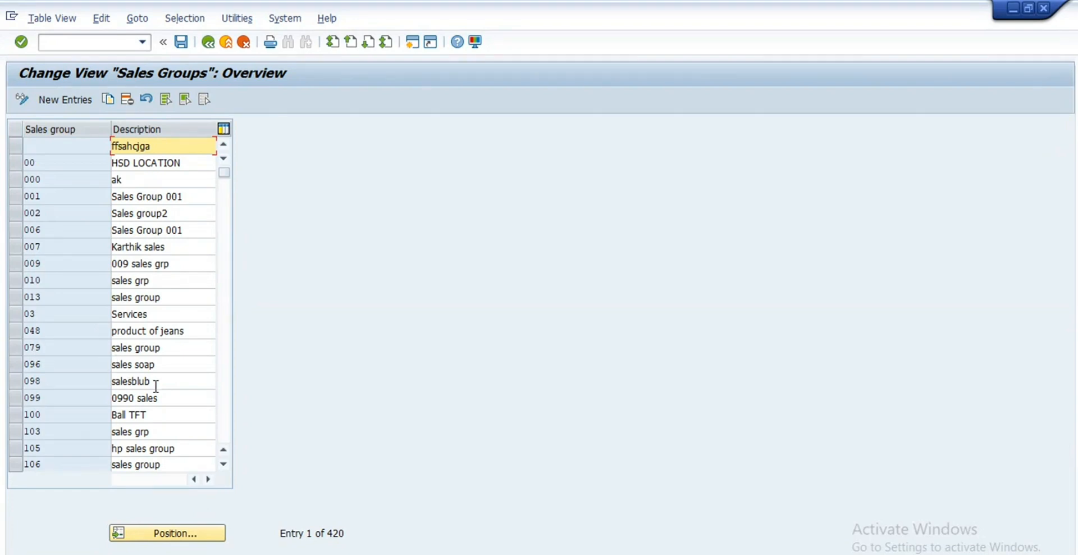
click(171, 533)
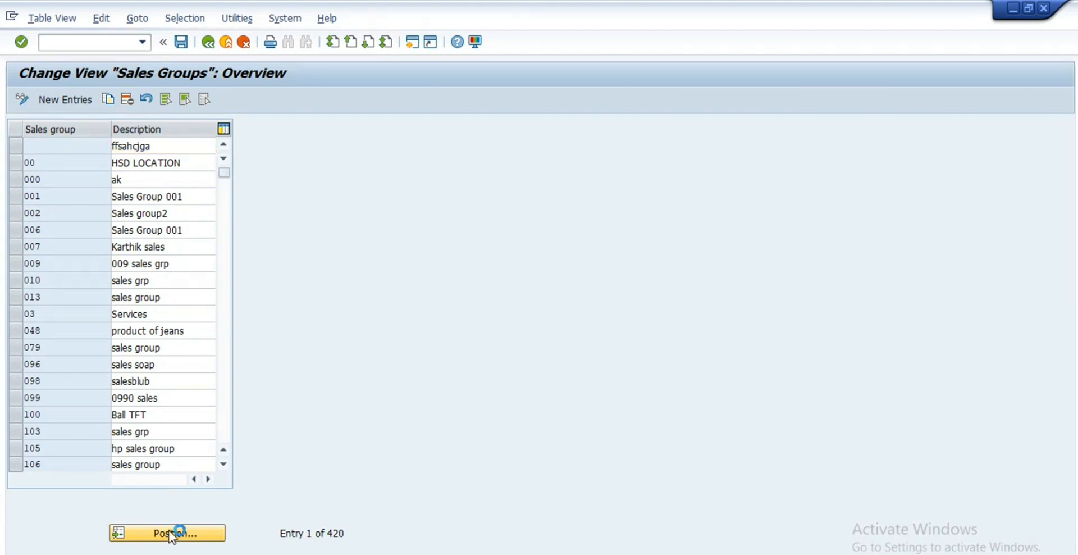
text(re5)
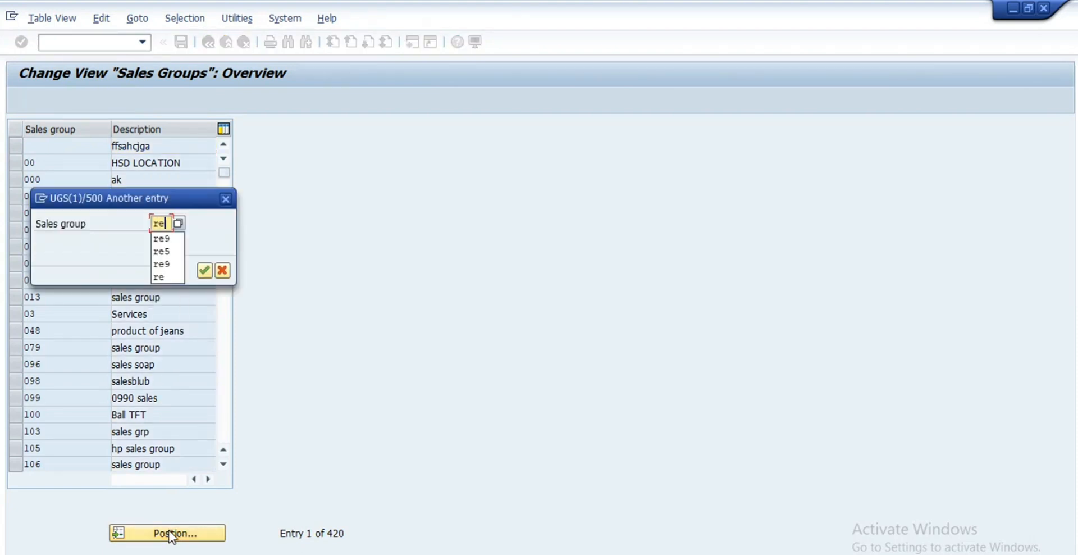
key(Return)
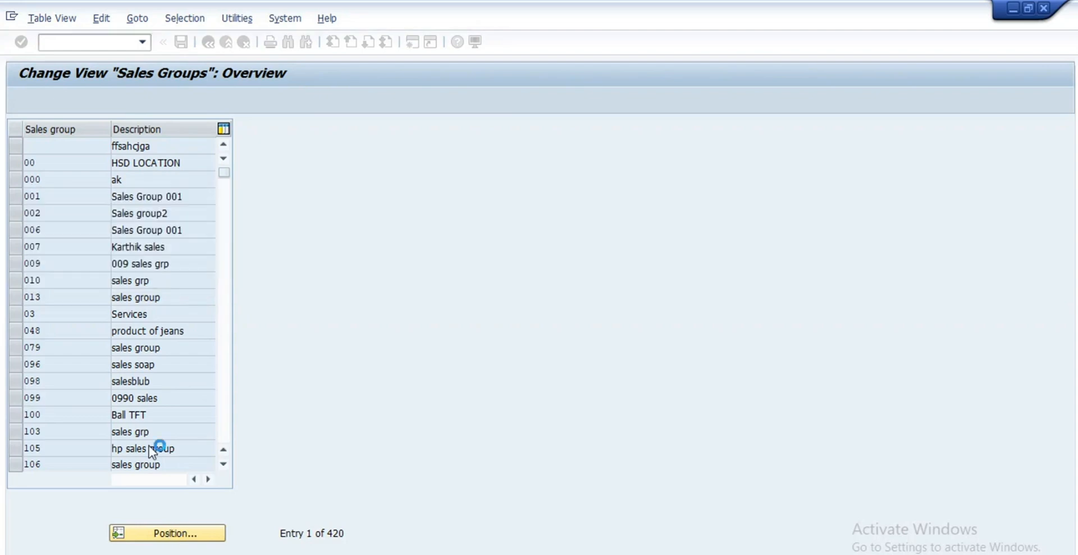
click(171, 147)
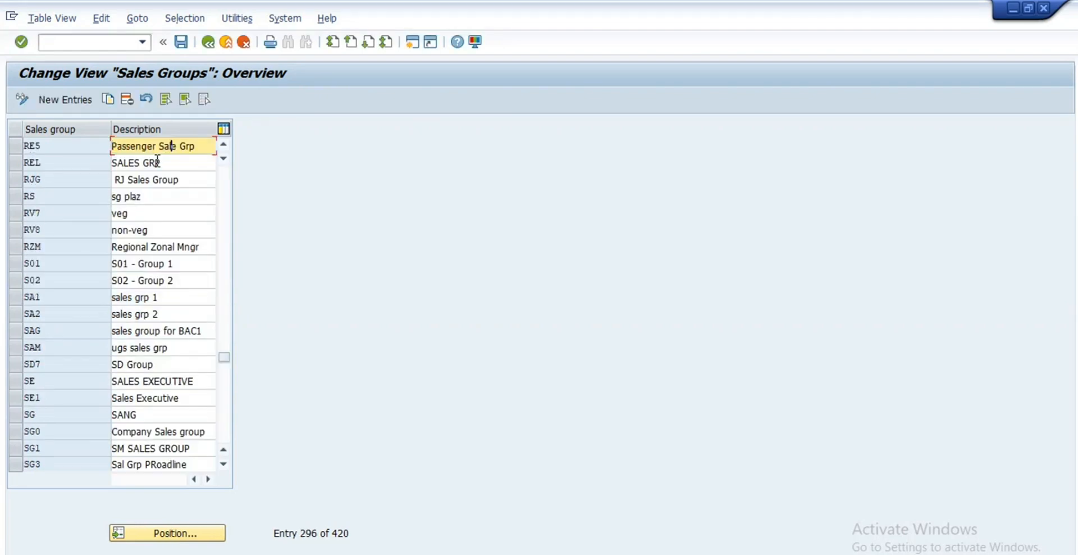
click(13, 150)
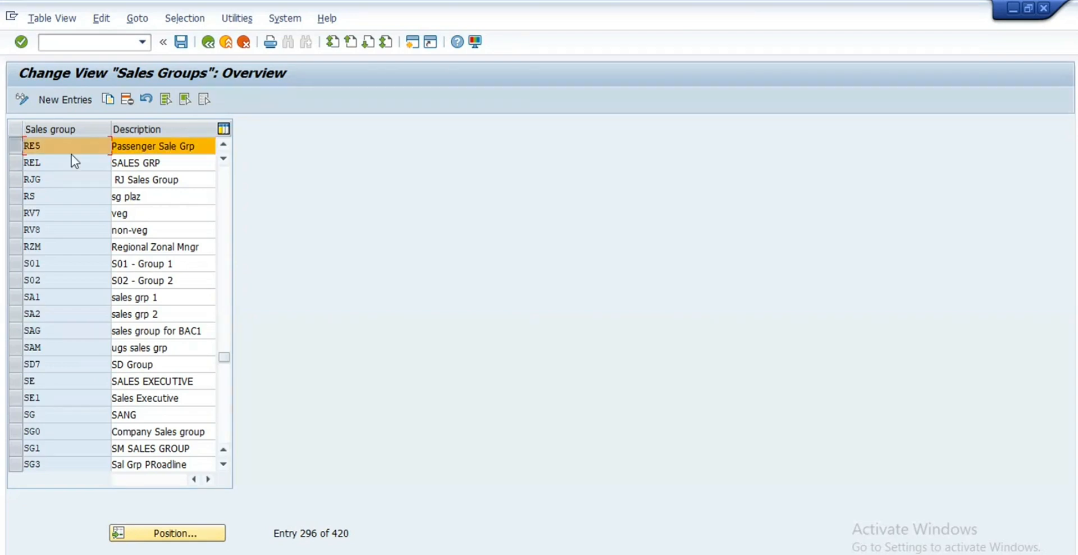
click(208, 42)
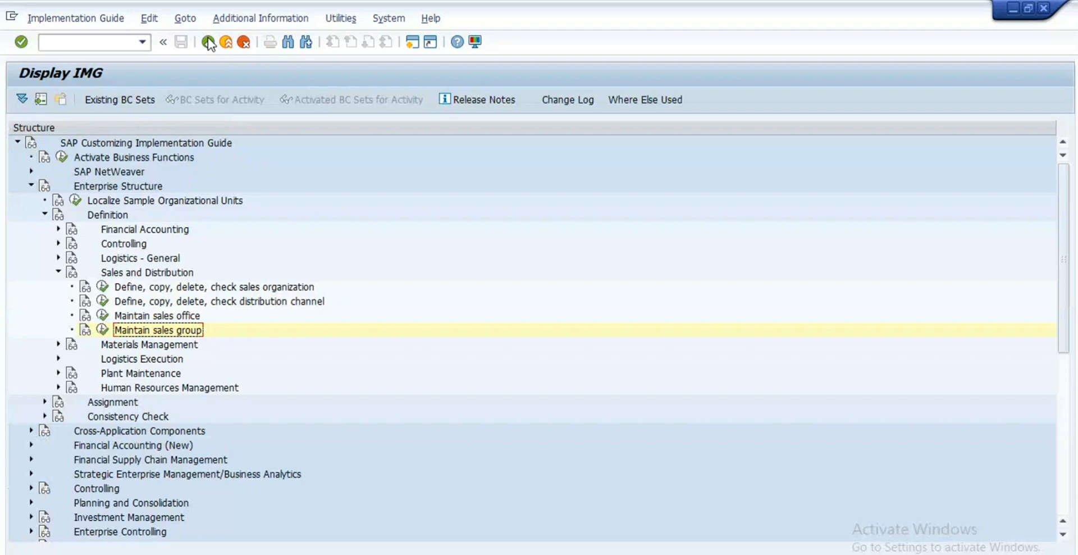
Step: Collapse Sales and Distribution and open the Materials Management storage location activity
click(58, 272)
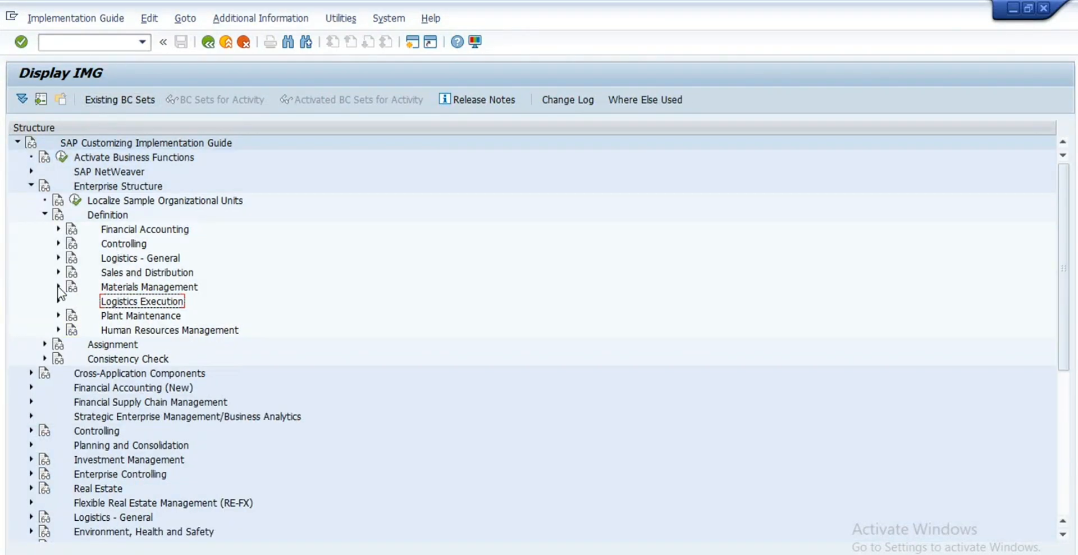
click(58, 286)
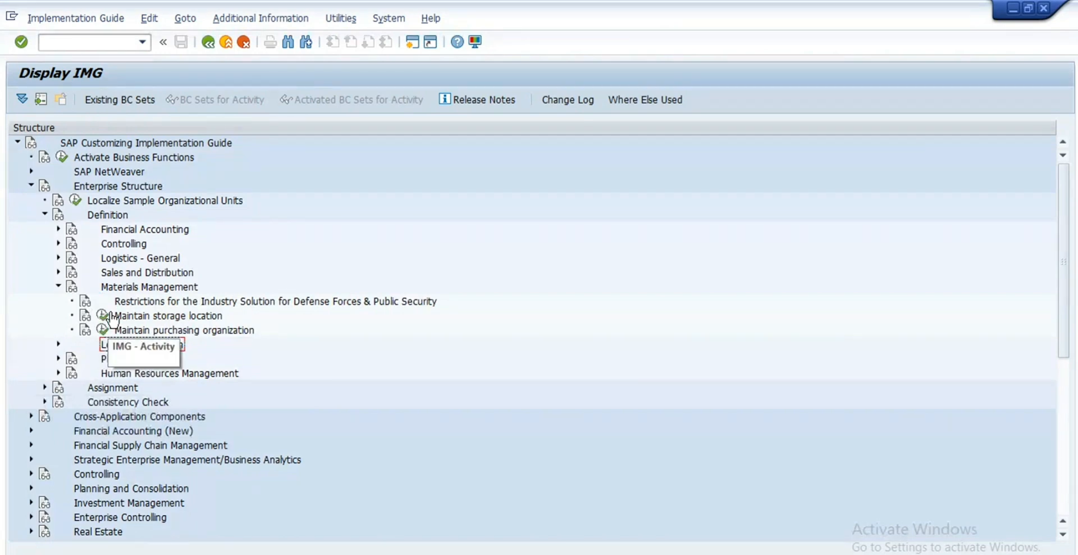
click(103, 317)
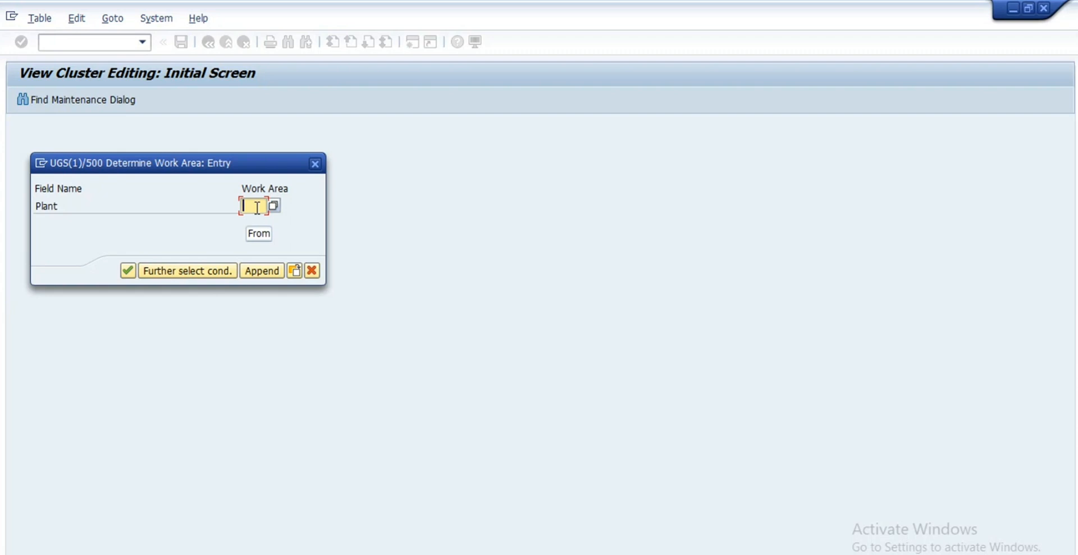
Step: Use plant RE99 as the work area and review its storage location RE99, RE Str. Loc
text(re)
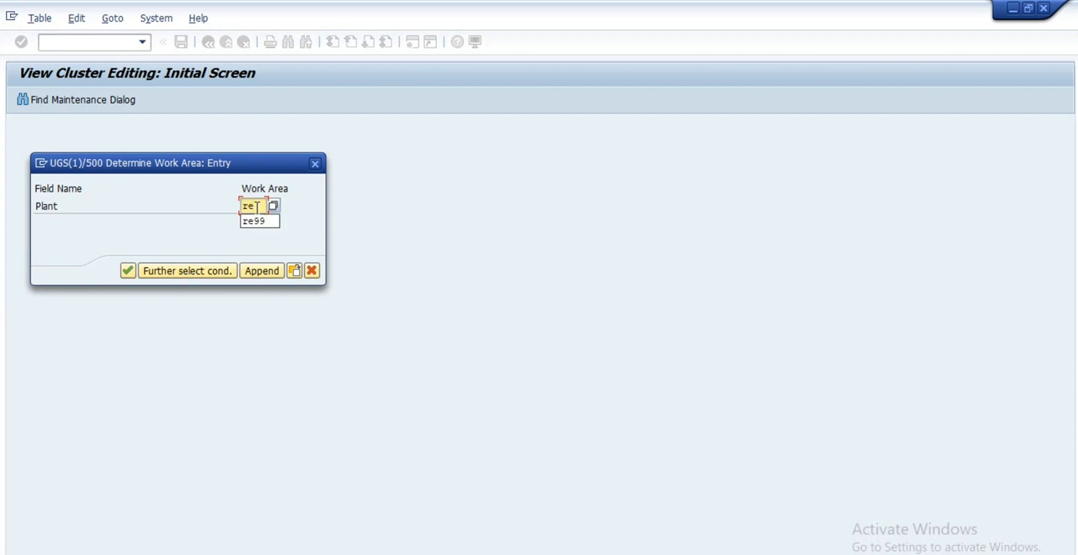
text(99)
key(Return)
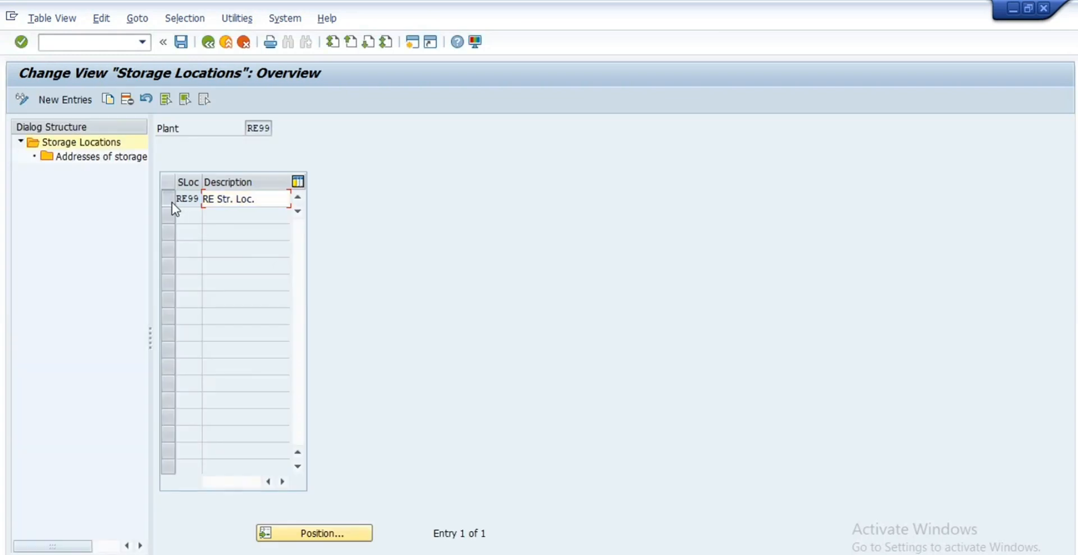
click(172, 203)
click(241, 200)
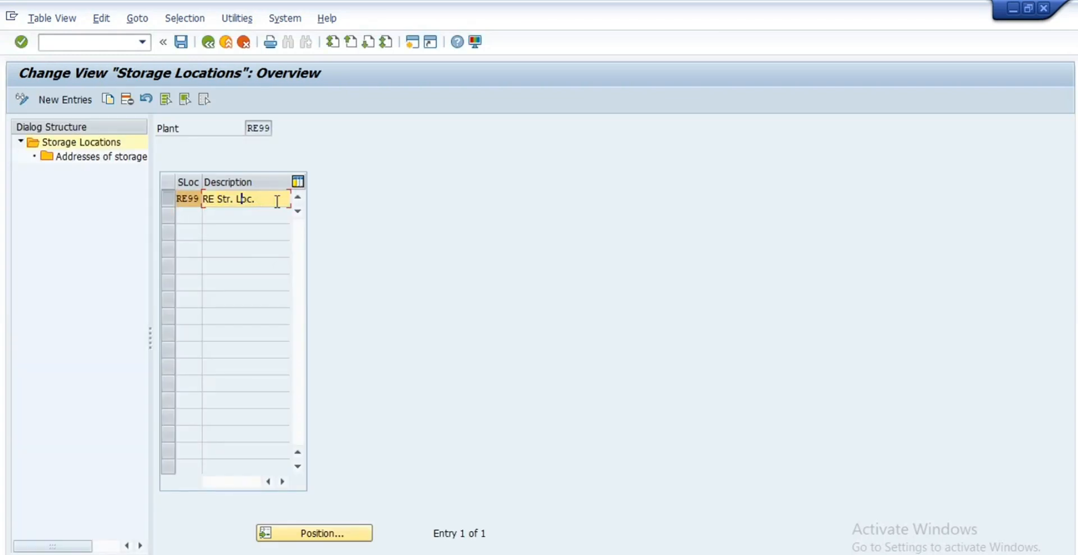
click(208, 42)
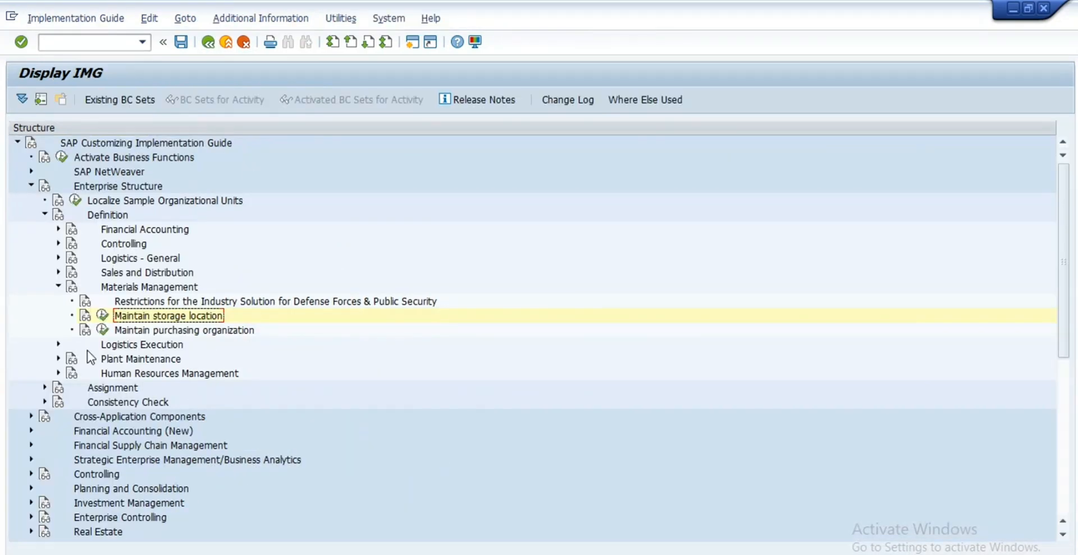
Step: Collapse Materials Management and the Definition branch, then expand Assignment down to Financial Accounting
click(59, 287)
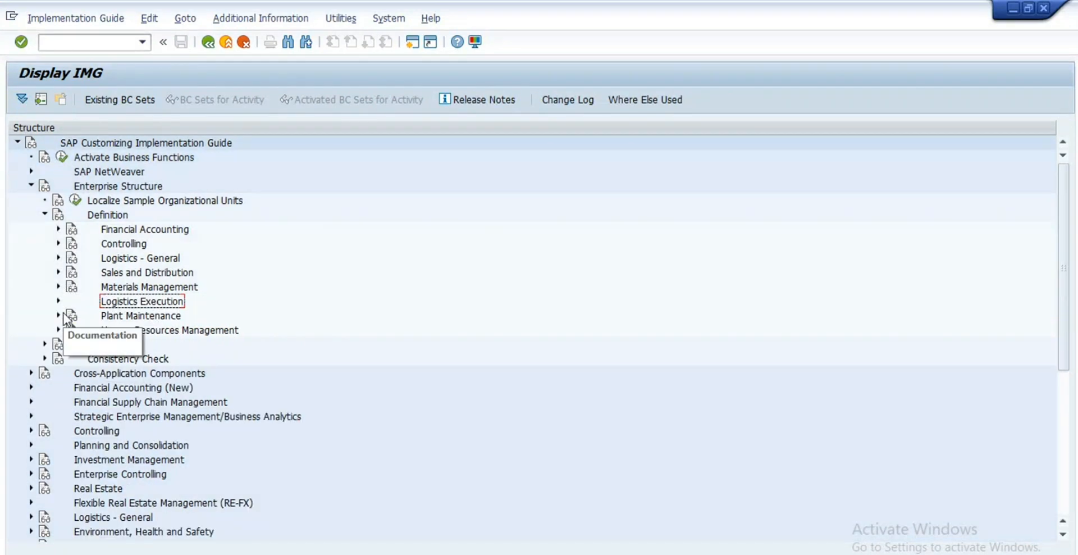
click(59, 316)
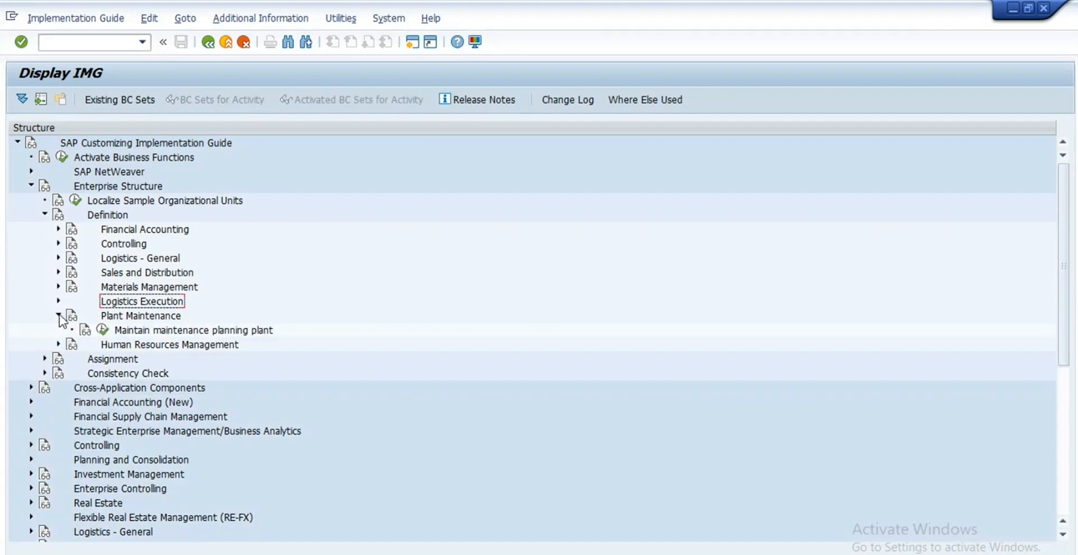
click(59, 316)
click(45, 214)
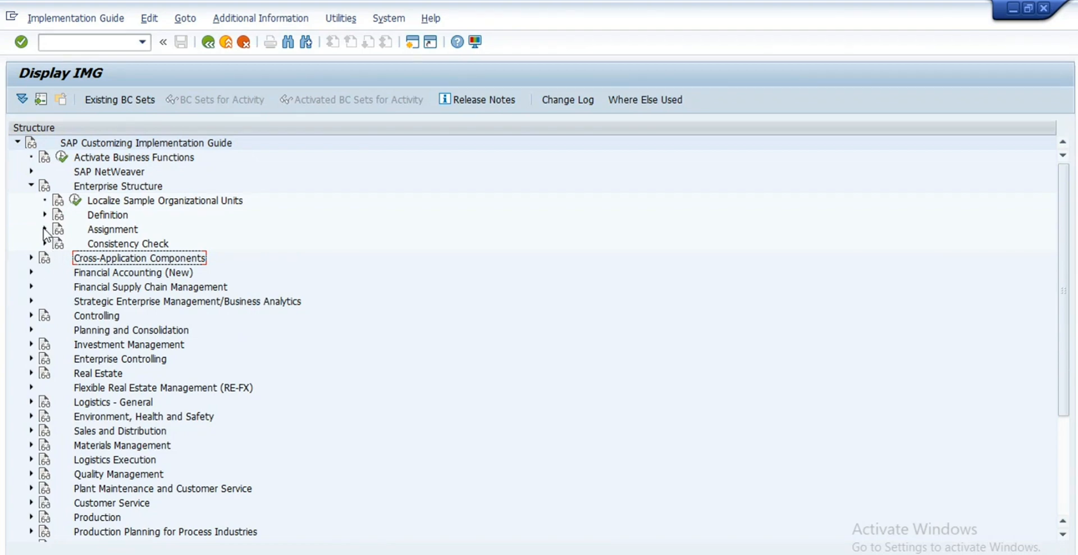
click(45, 229)
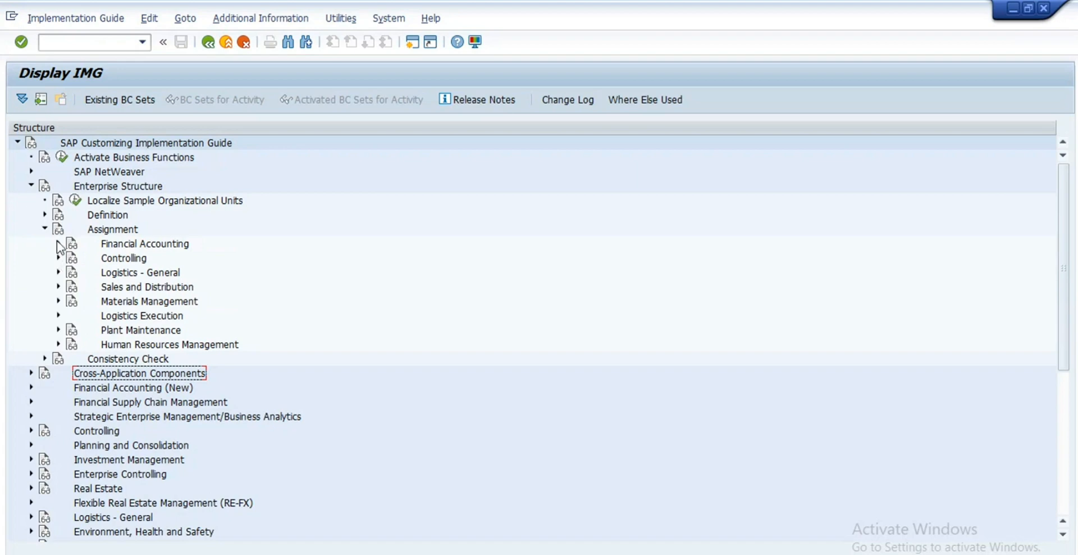
click(58, 244)
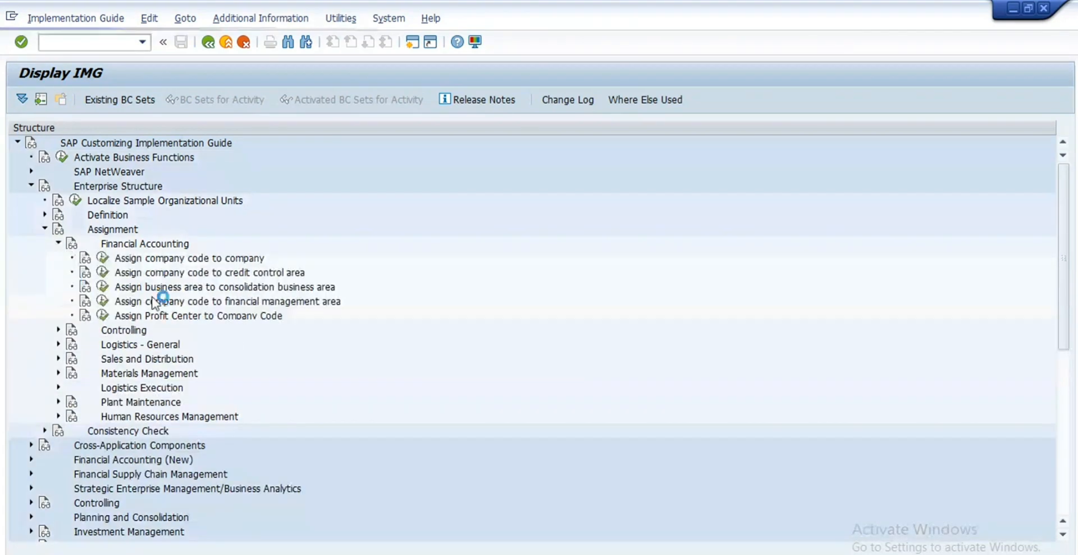
click(103, 258)
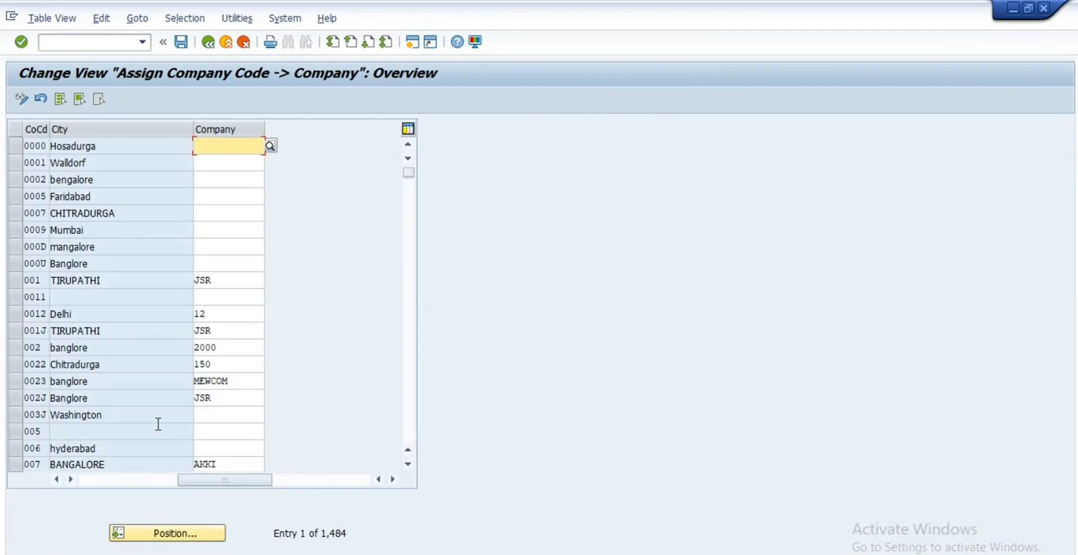
click(178, 533)
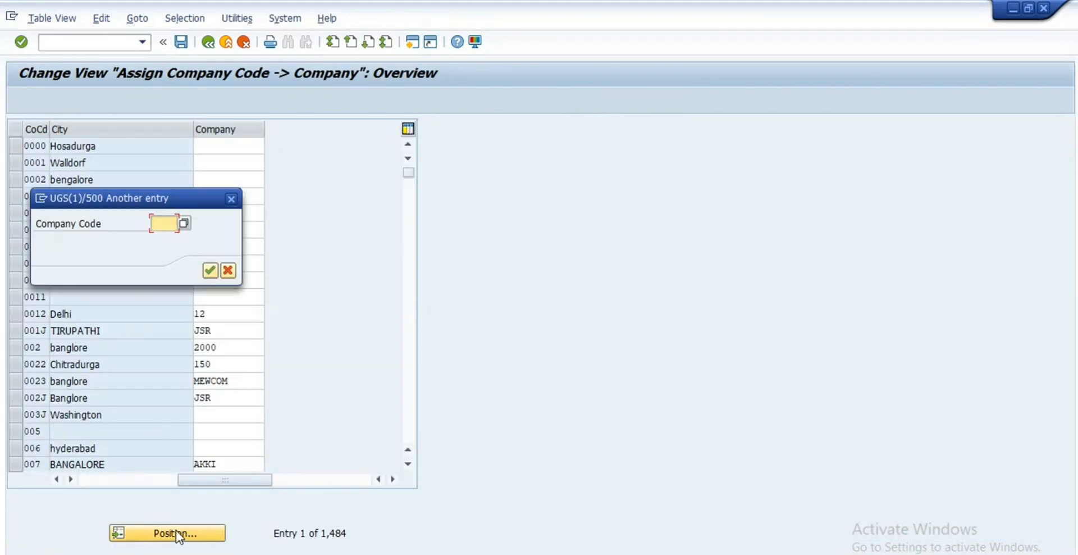
text(re99)
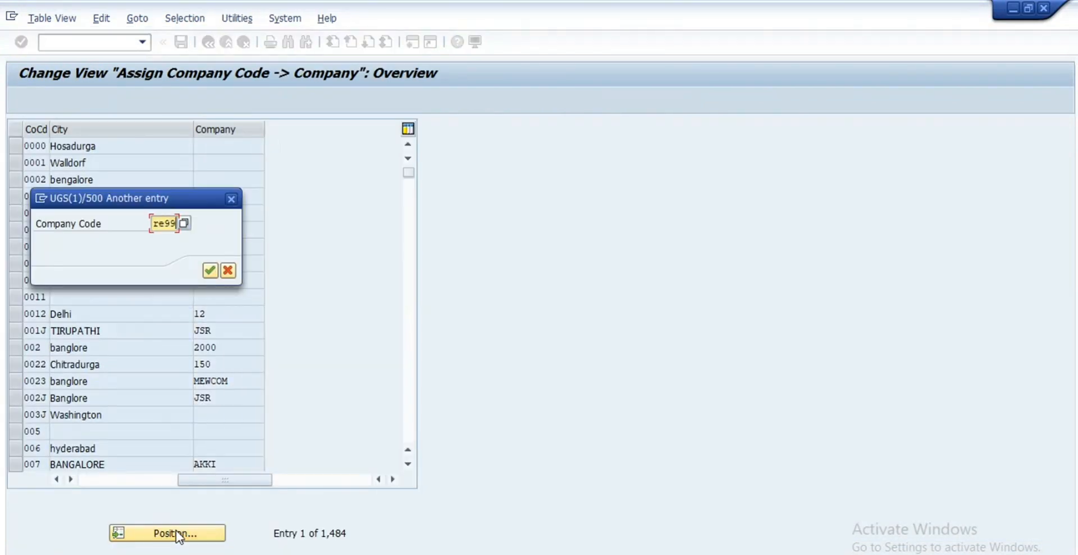
key(Return)
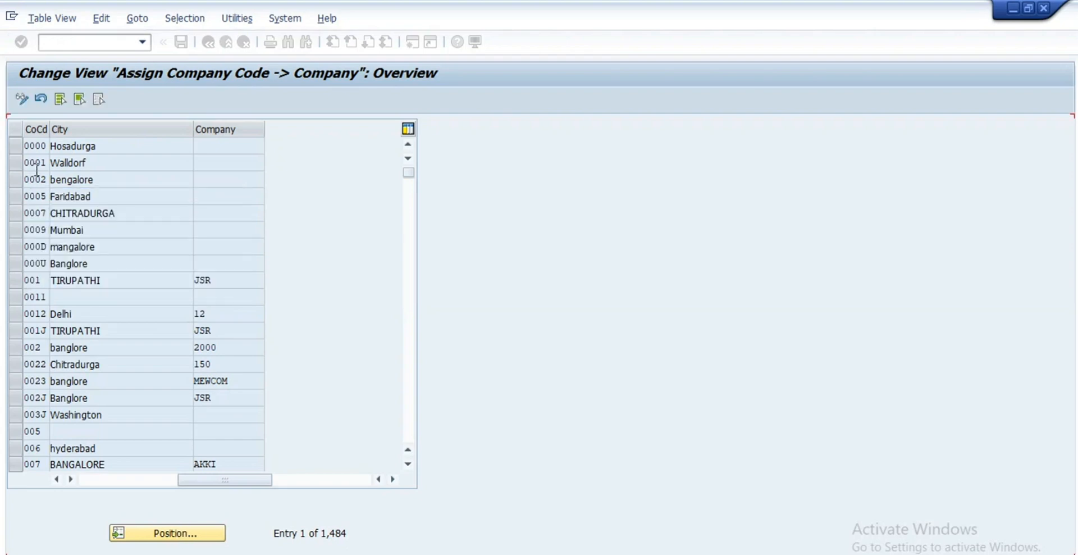
click(15, 148)
key(Tab)
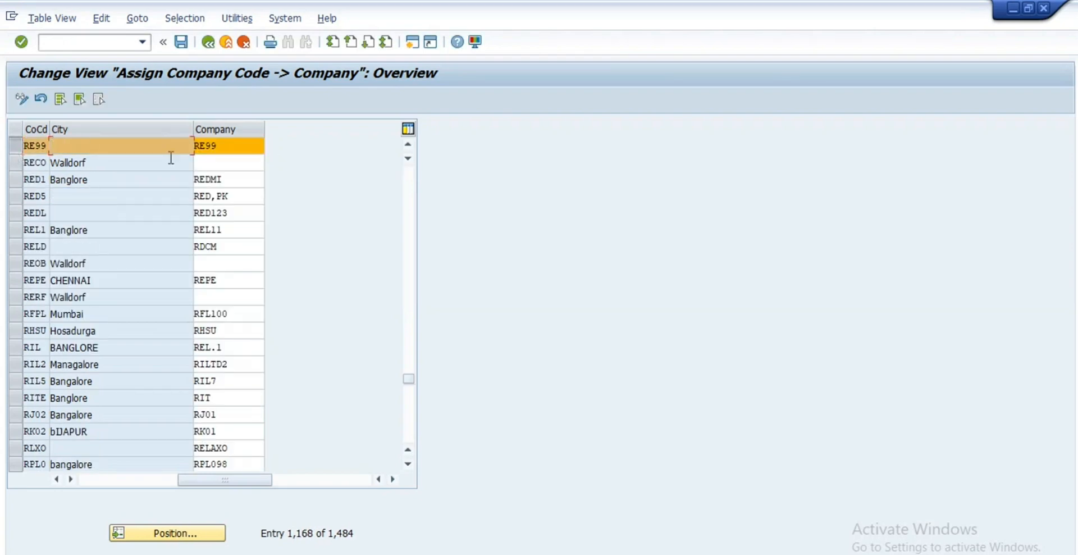
click(228, 147)
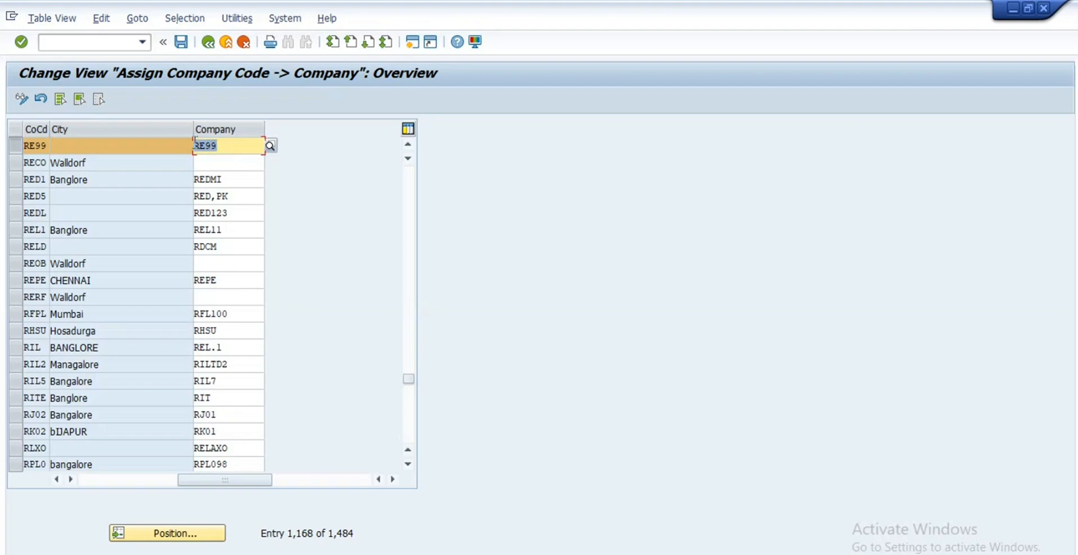
click(208, 43)
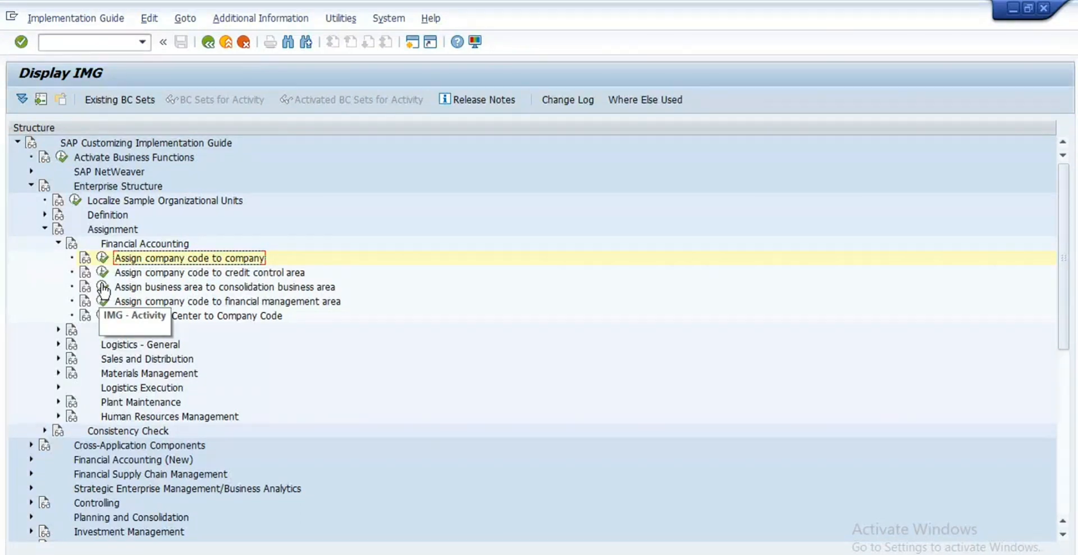
Step: Collapse Financial Accounting, expand Logistics - General and run Assign plant to company code
click(59, 243)
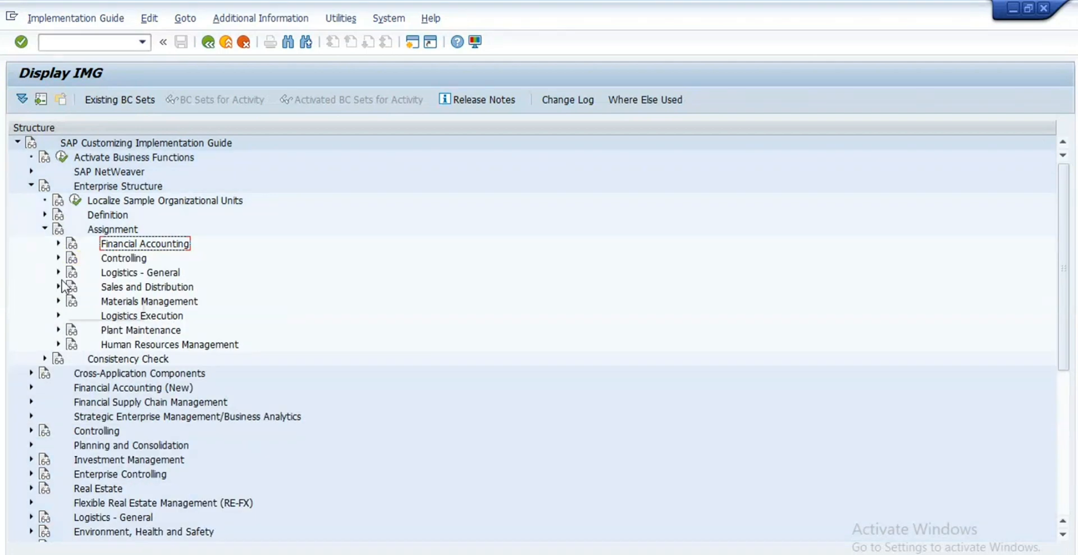
click(59, 258)
click(59, 258)
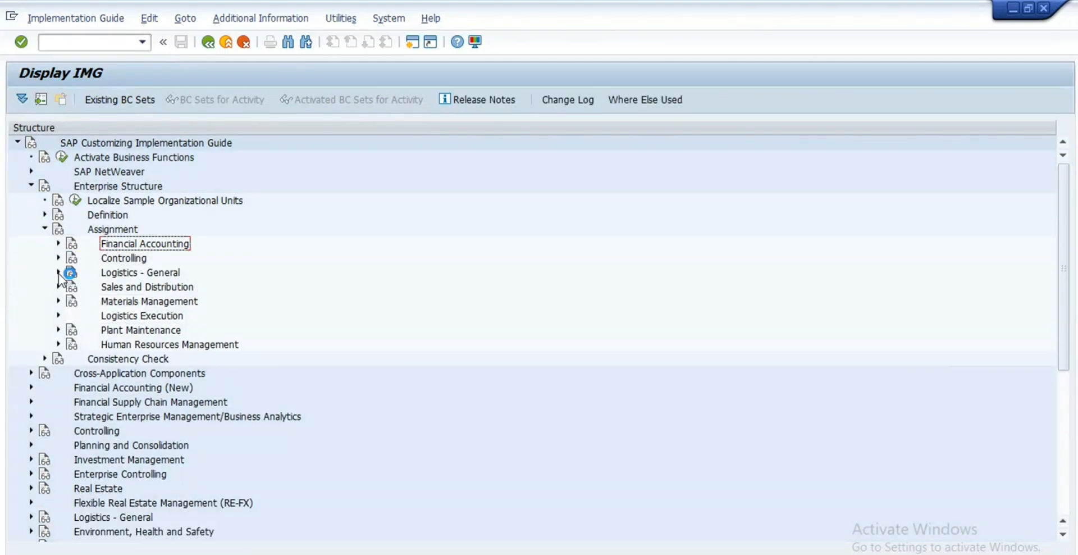
click(59, 272)
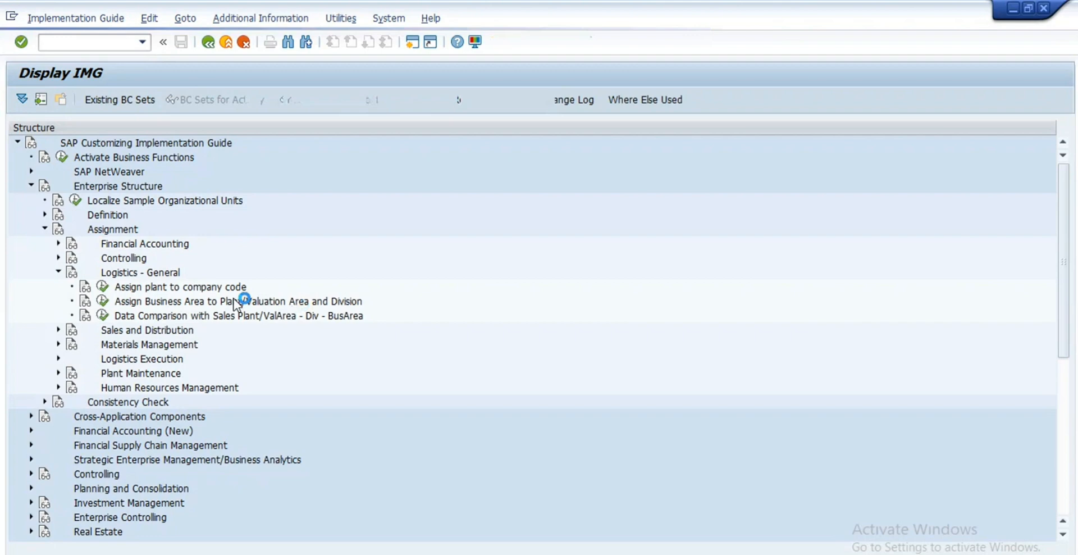
click(102, 287)
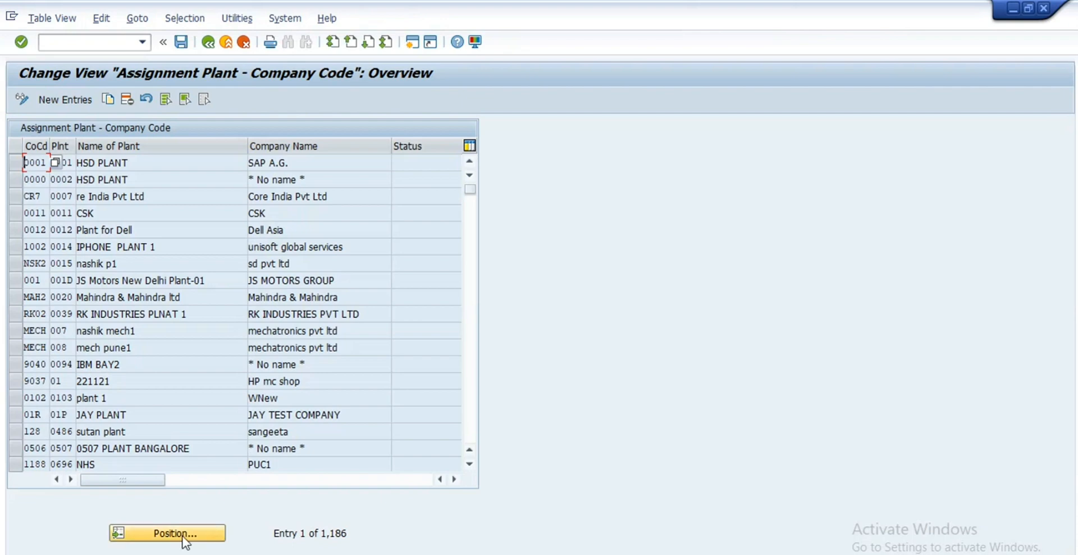
Step: Position the table to plant RE99 and confirm Royal Enfield Motors belongs to company code RE99
click(175, 532)
text(re)
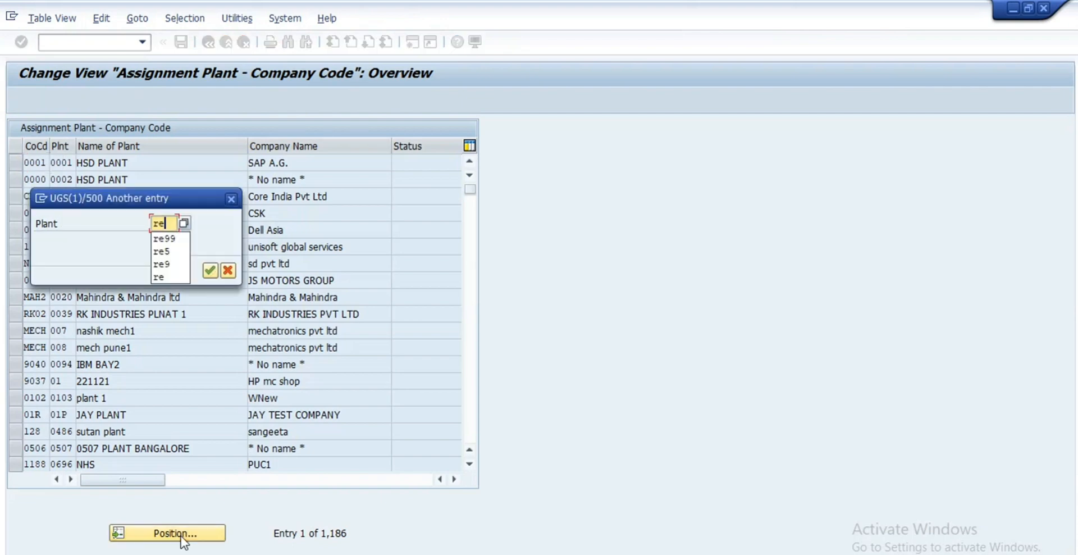
text(9)
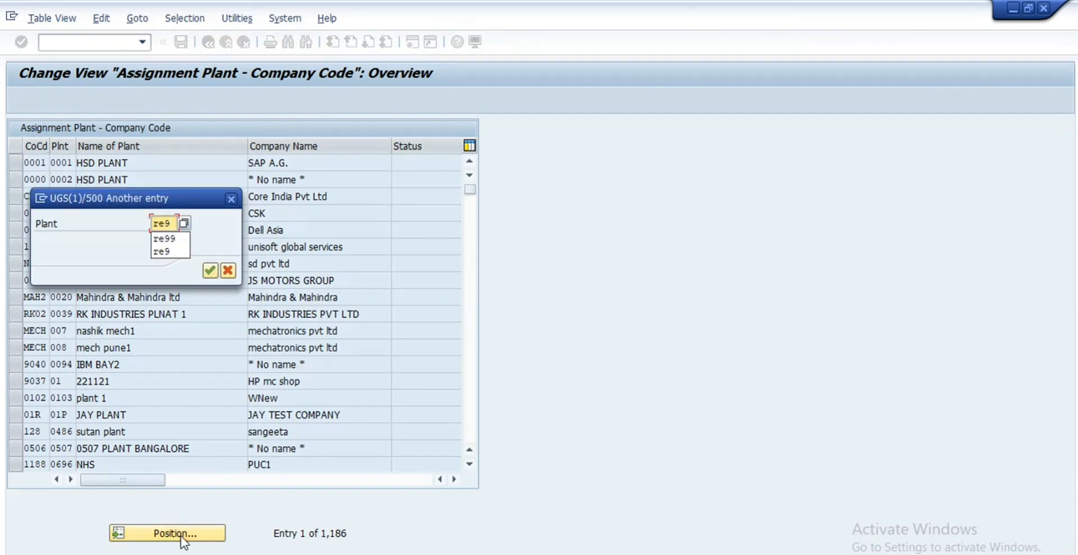
key(Return)
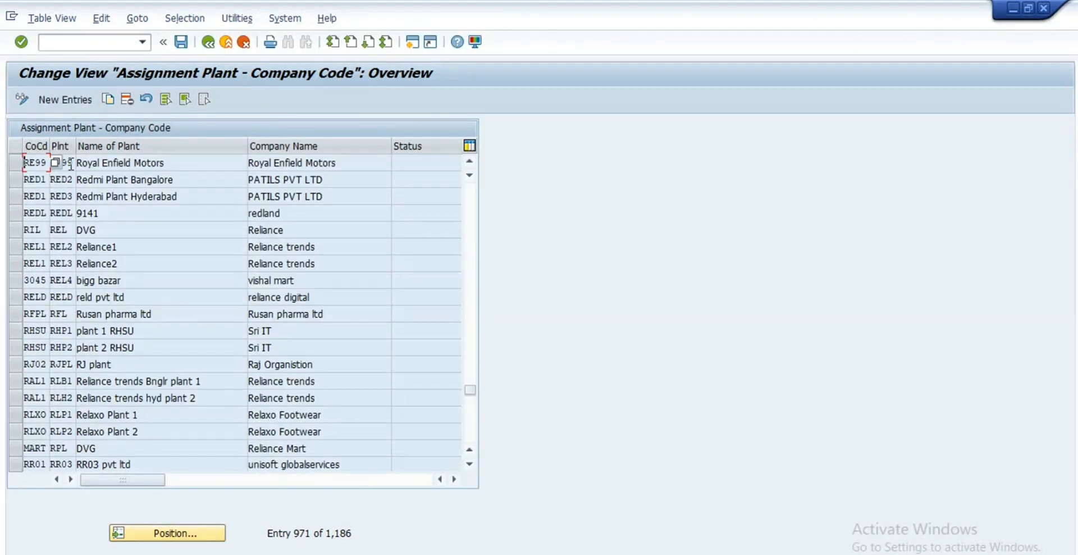
click(67, 164)
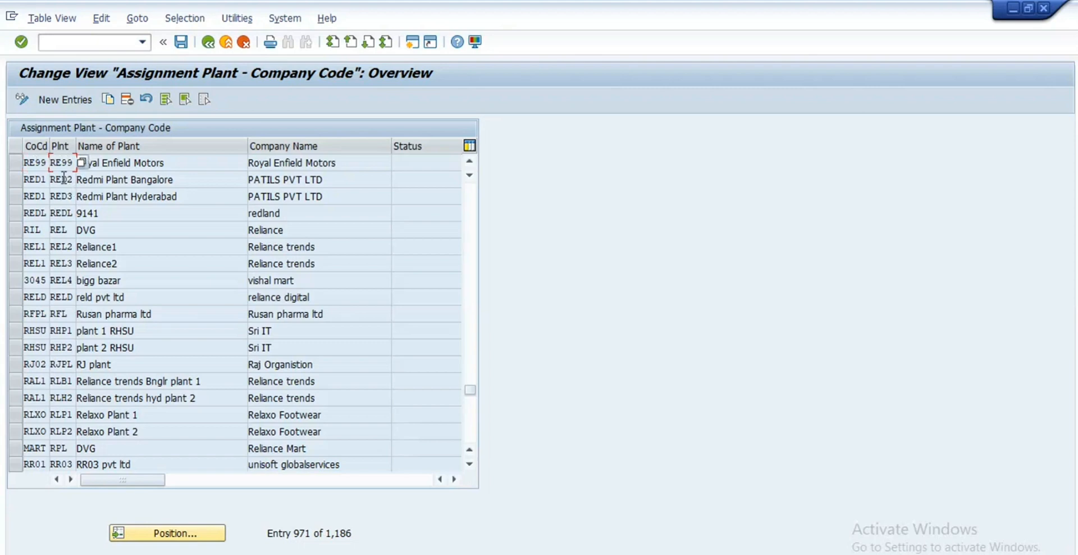
click(17, 162)
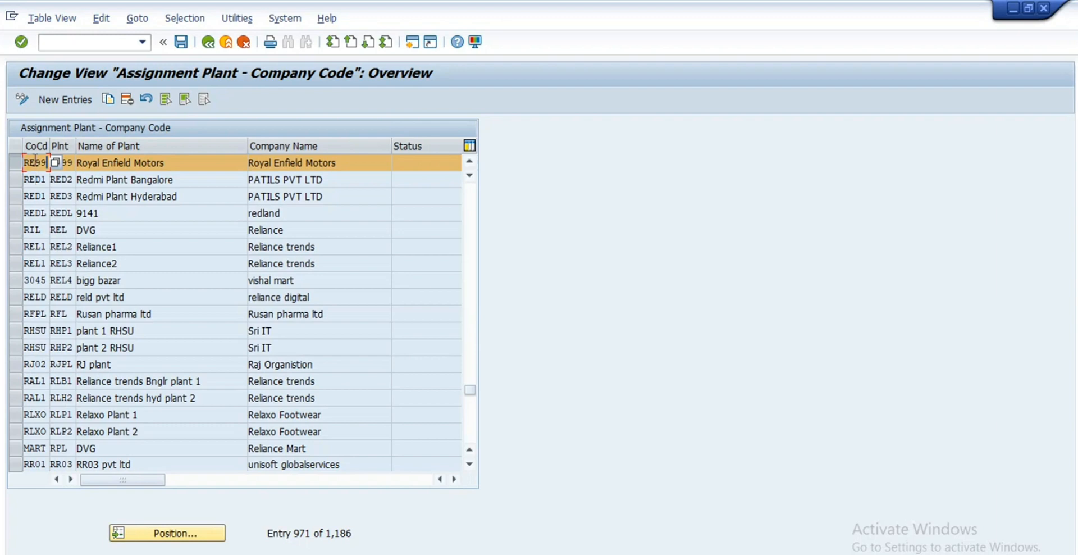
key(Down)
key(Tab)
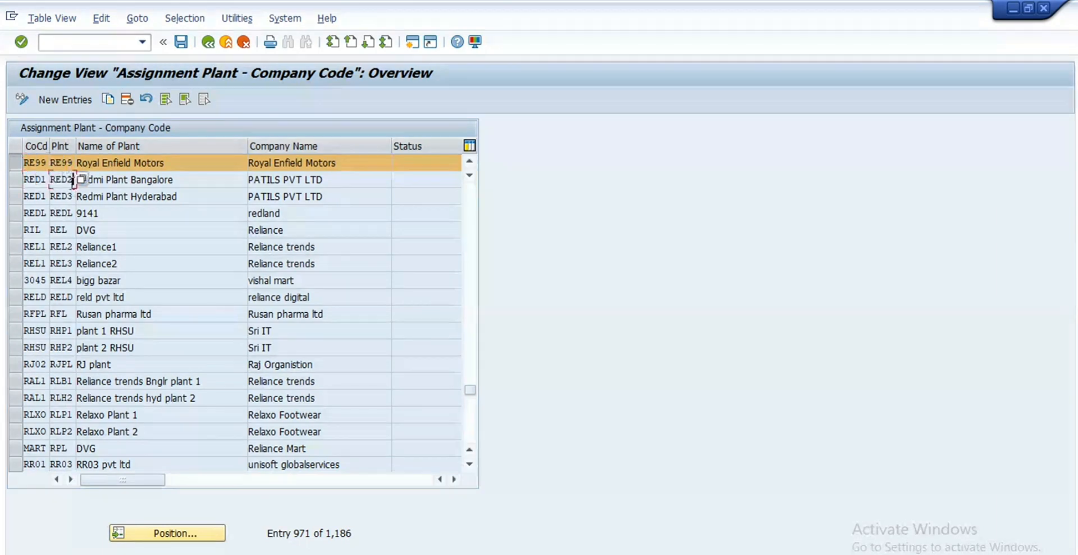
click(207, 41)
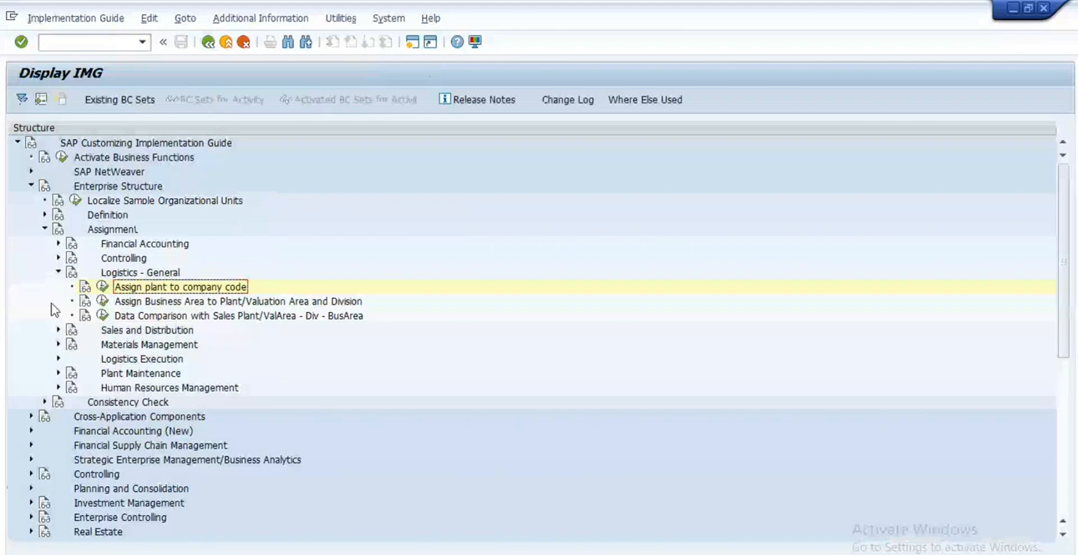
Step: Collapse Logistics - General, expand Sales and Distribution and open the sales organization assignment activity
click(58, 271)
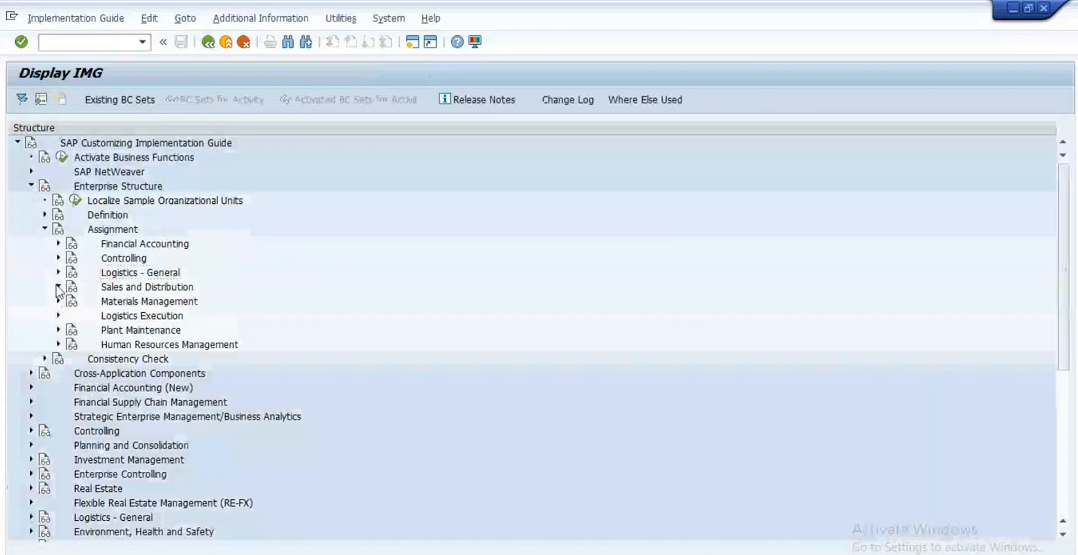
click(58, 287)
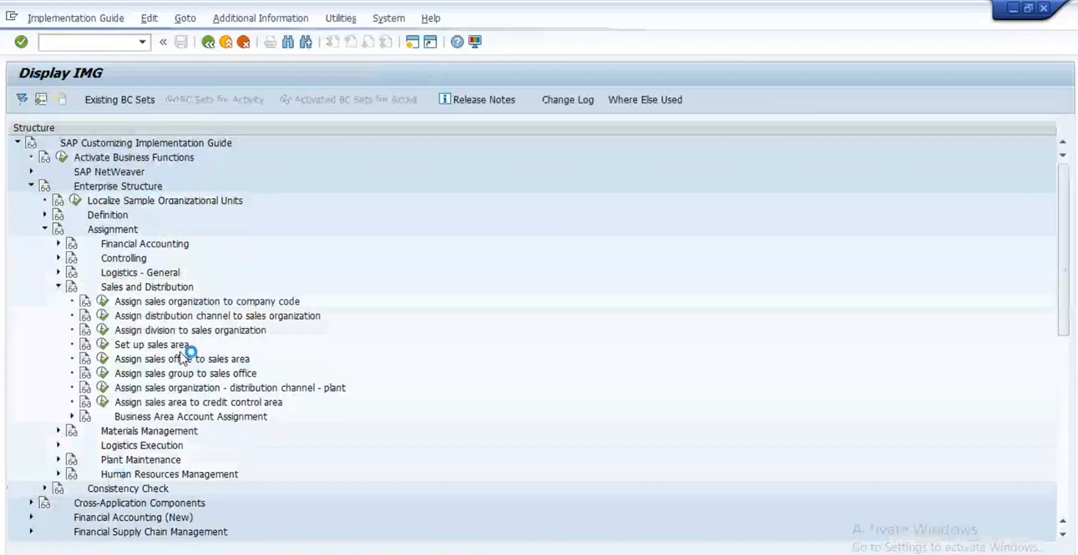
click(103, 303)
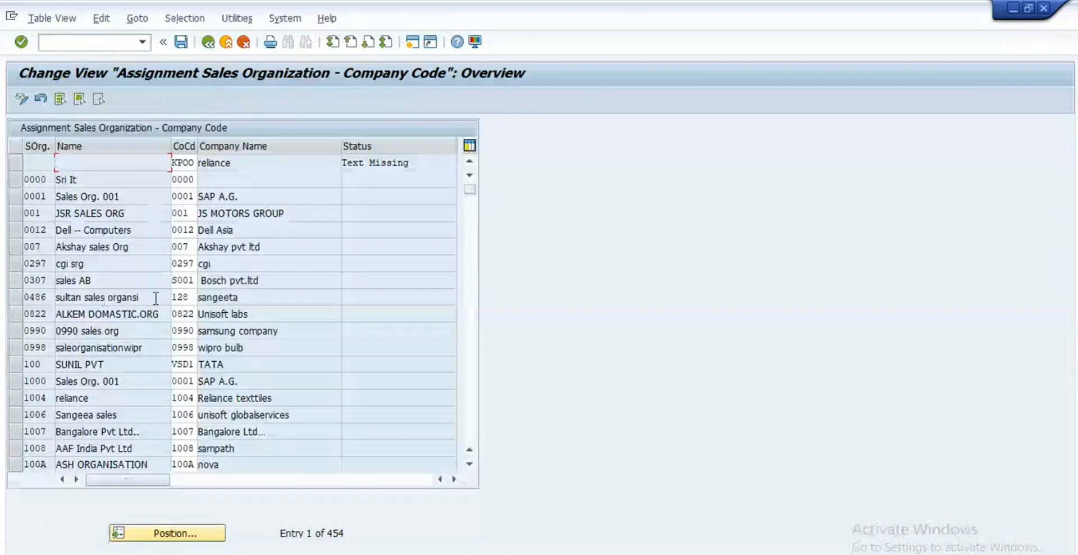
Step: Position to sales organization RE99 and confirm it sits under company code RE99
click(198, 537)
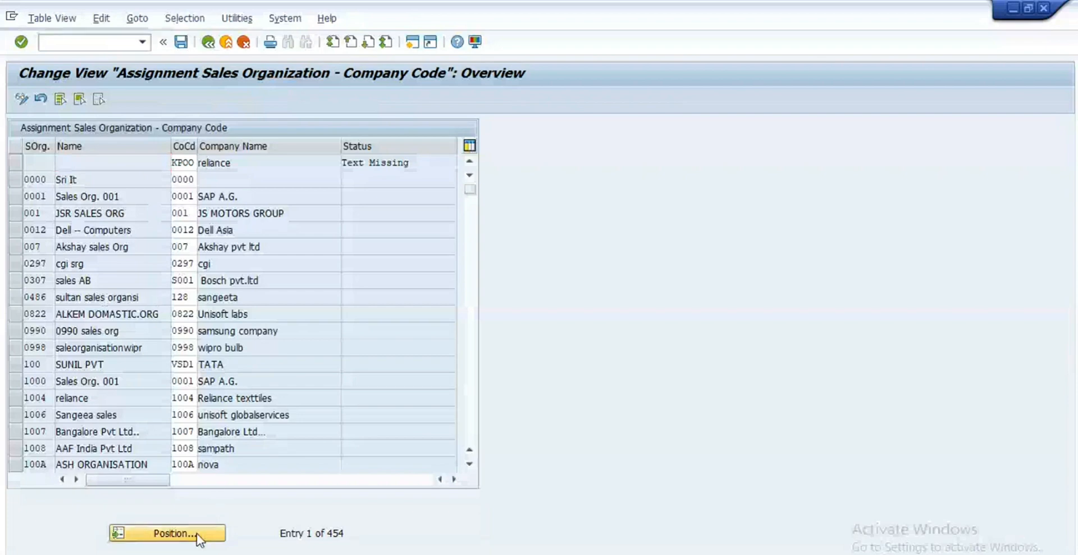
text(re99)
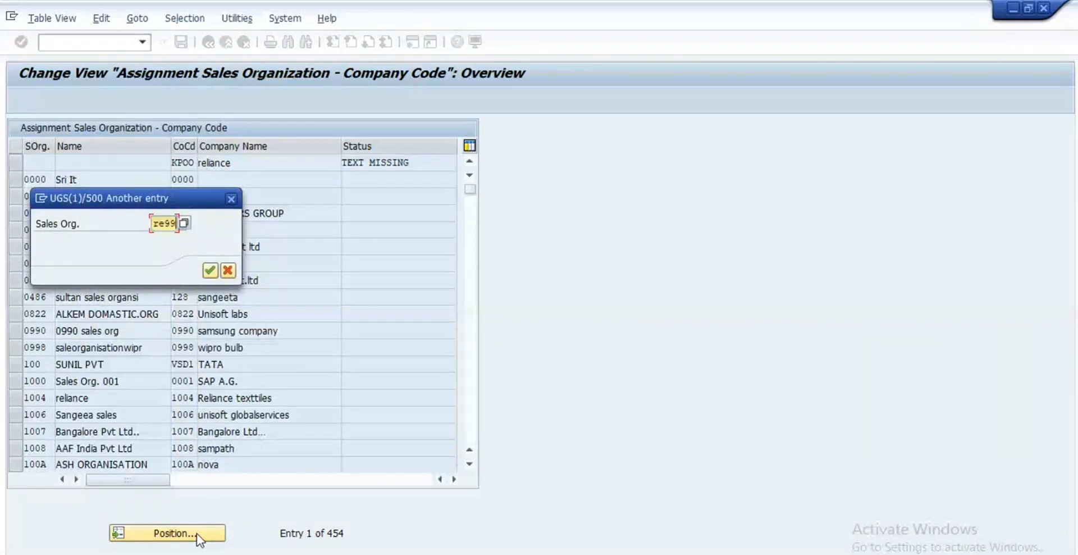
key(Return)
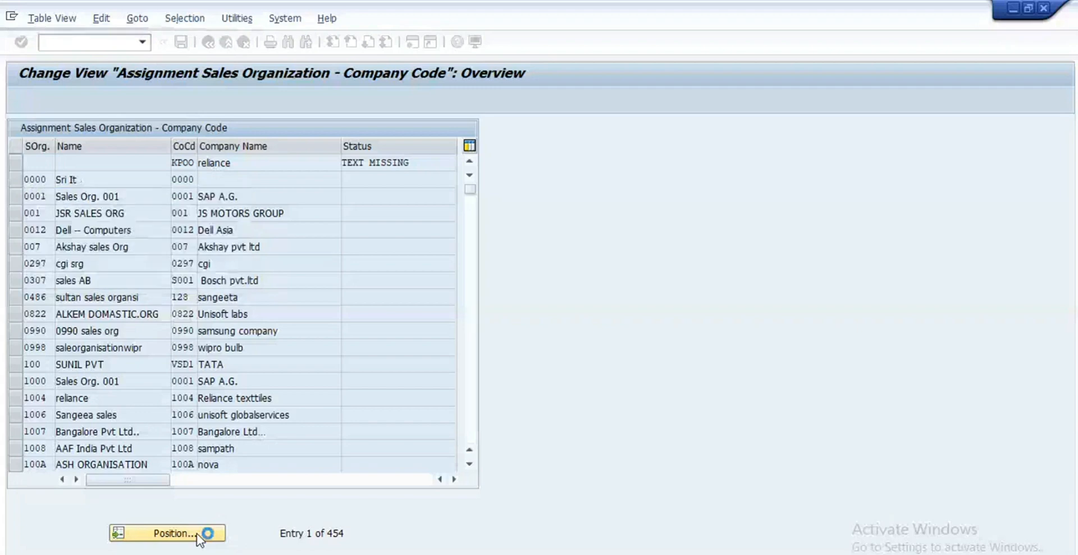
click(14, 163)
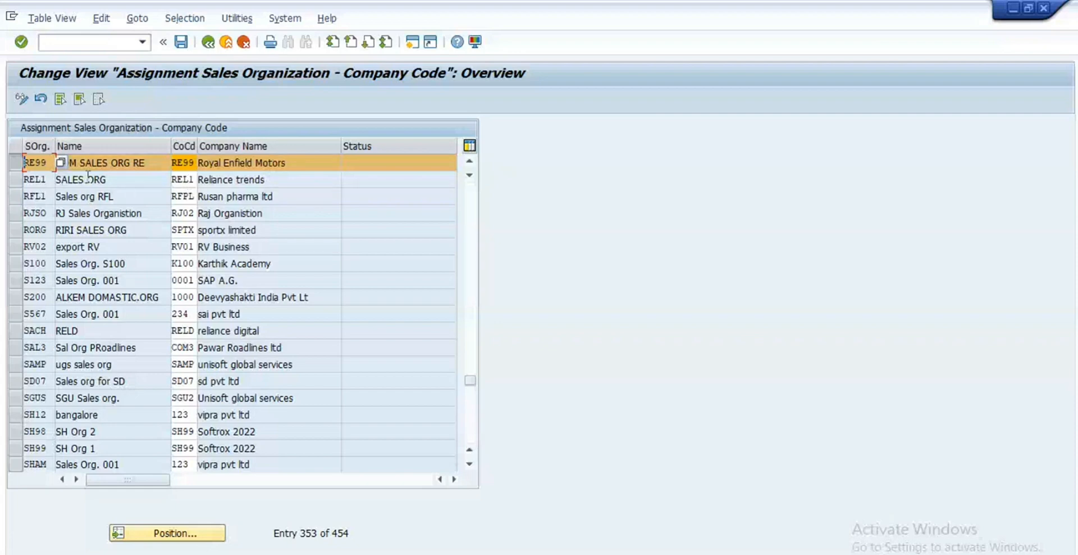
click(16, 164)
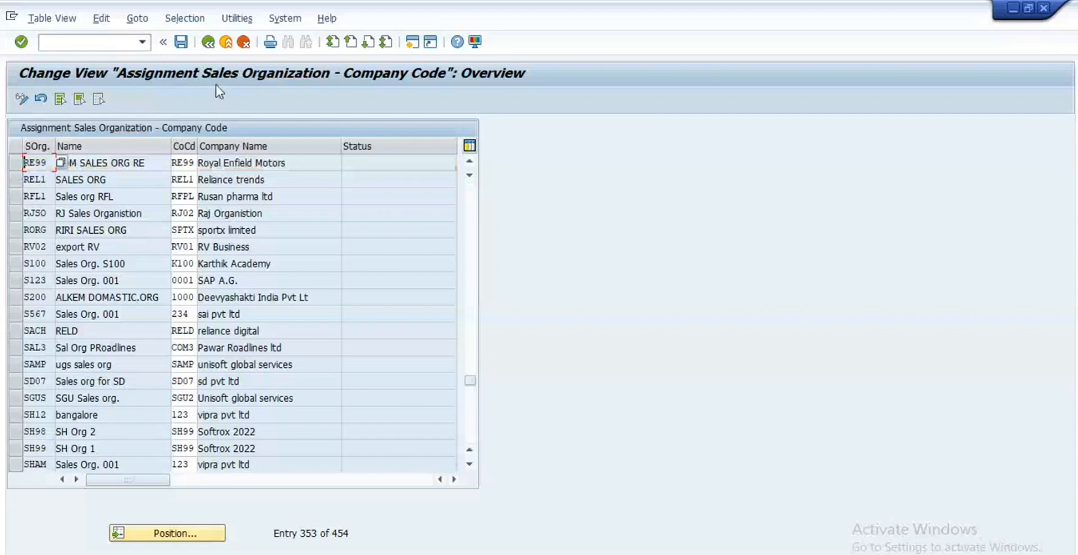
click(207, 42)
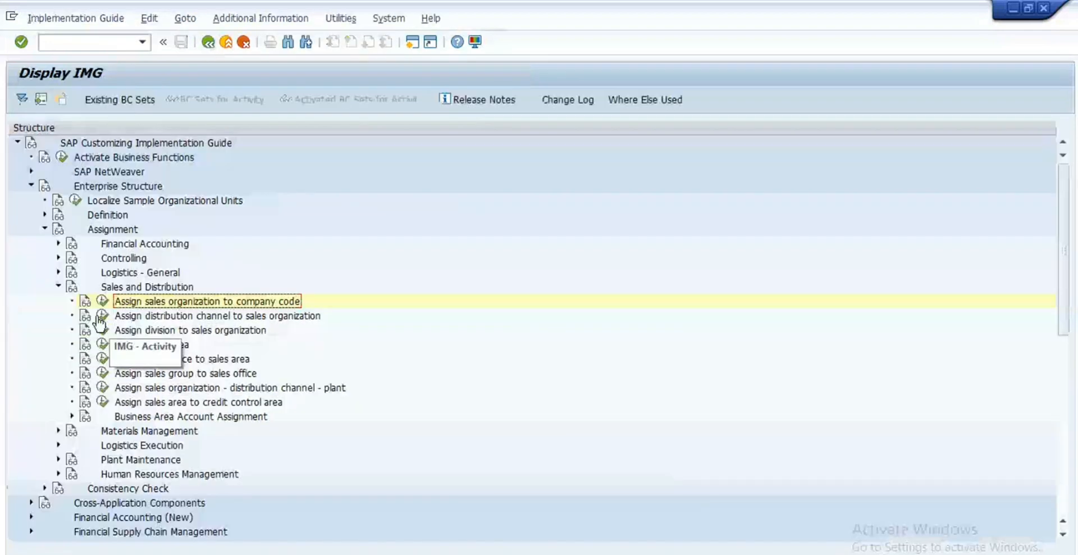
Step: Open the distribution channel assignments and confirm sales organization RE99 has channel R8, RE Dealers
click(102, 316)
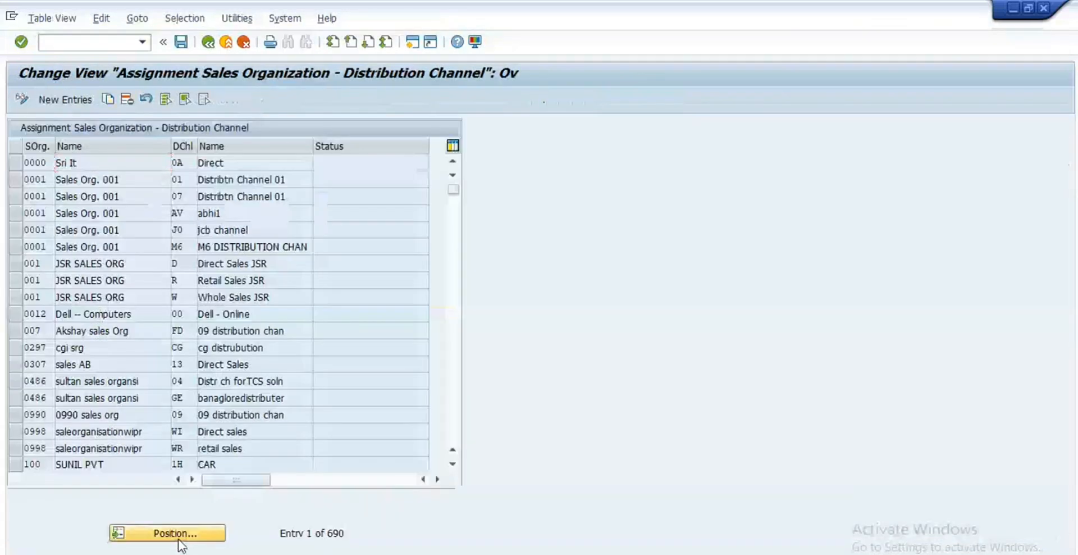
click(179, 537)
text(re99)
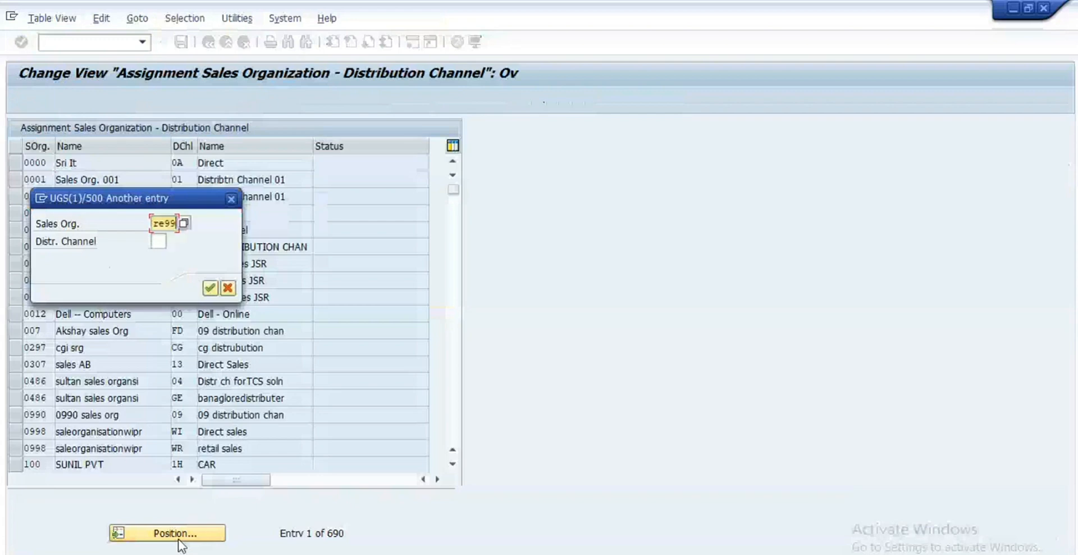
key(Return)
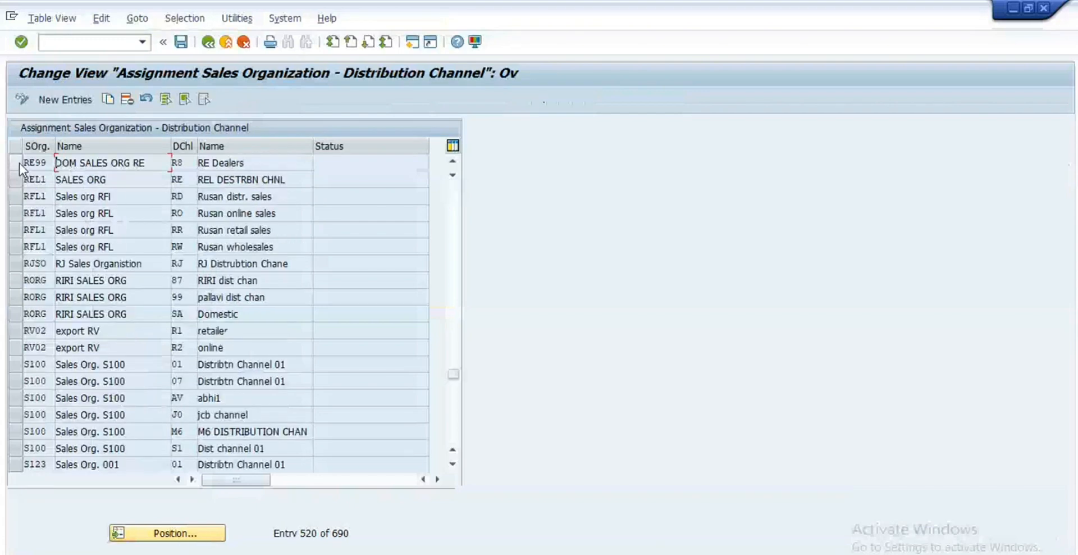
click(17, 166)
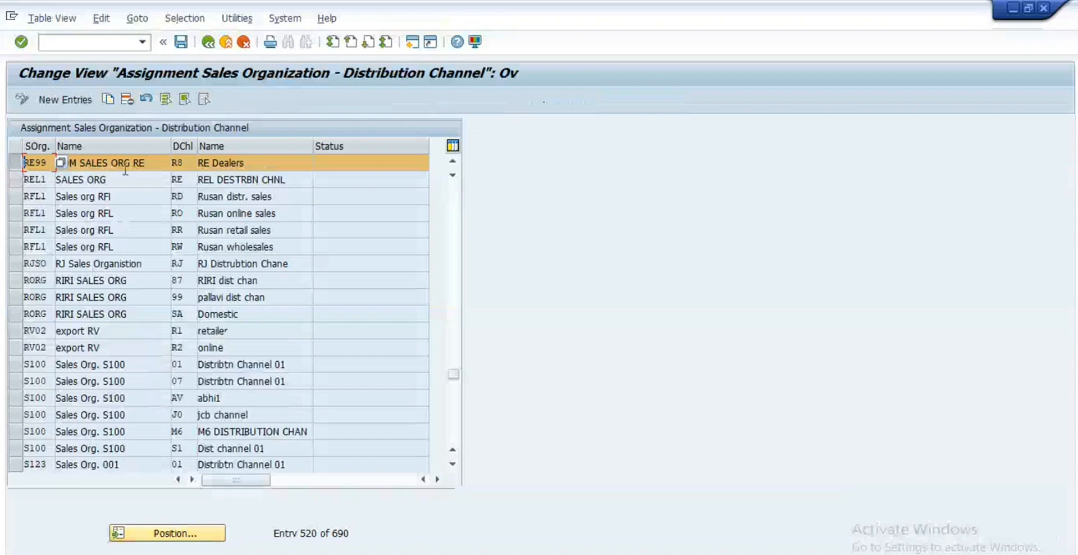
click(18, 166)
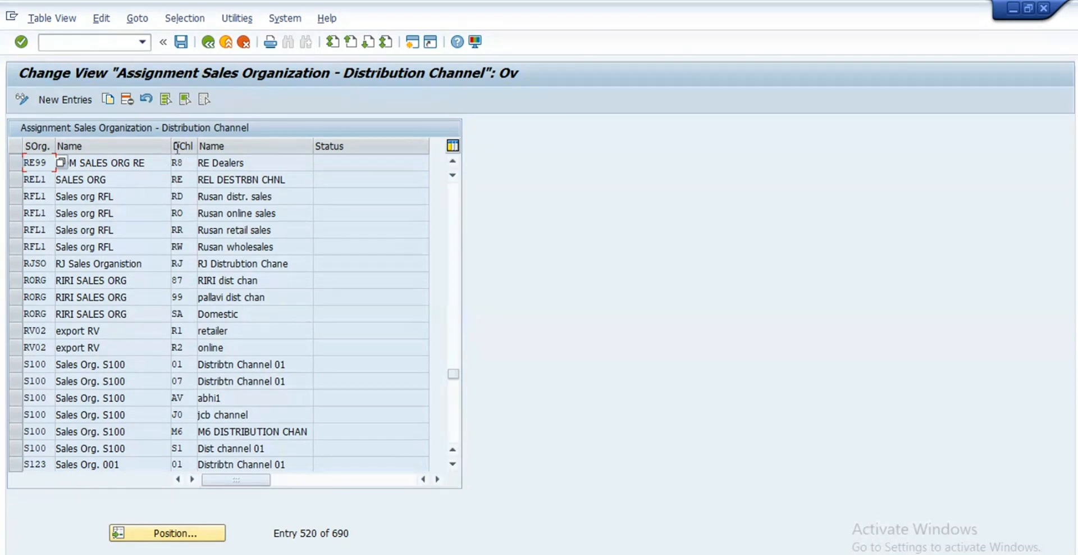
click(208, 42)
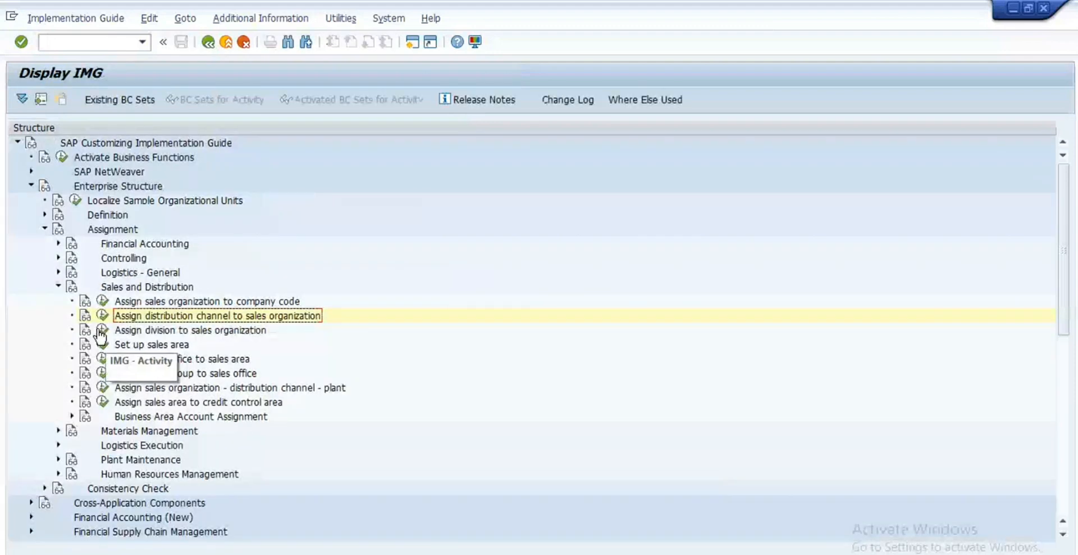
Step: Open the division assignments and confirm sales organization RE99 has division R9, Passenger Vehicle
click(102, 330)
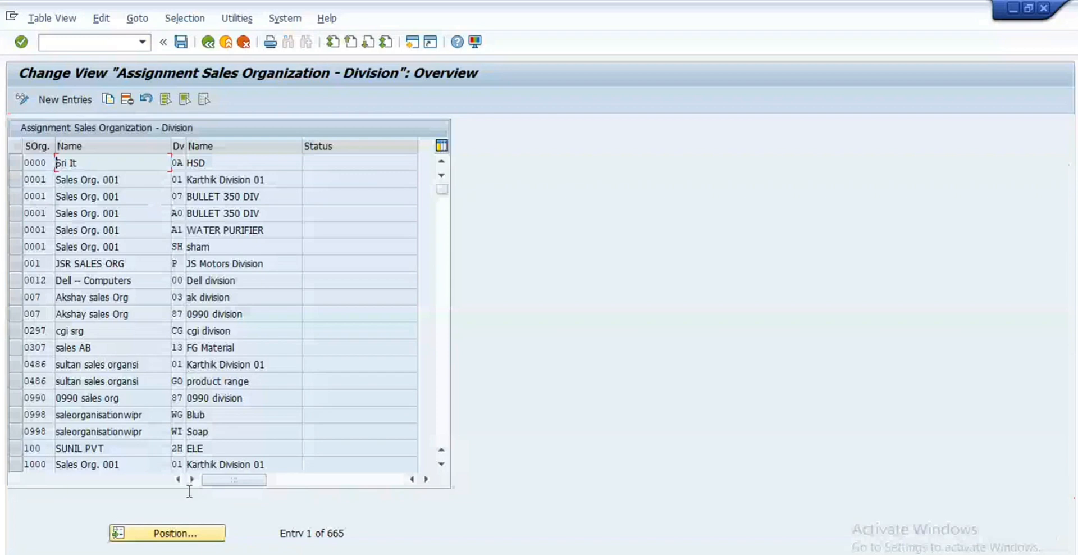
click(193, 537)
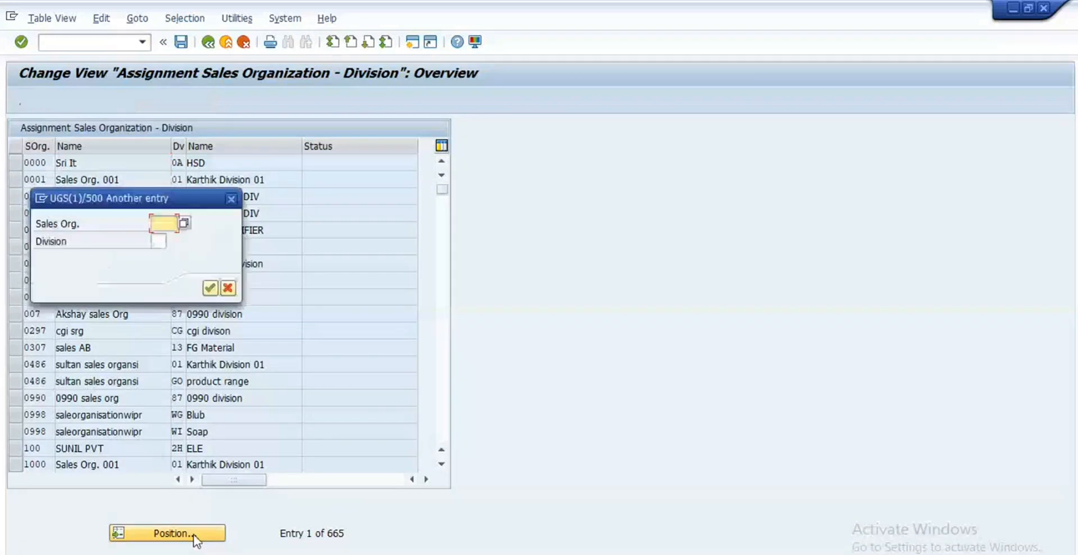
text(re99)
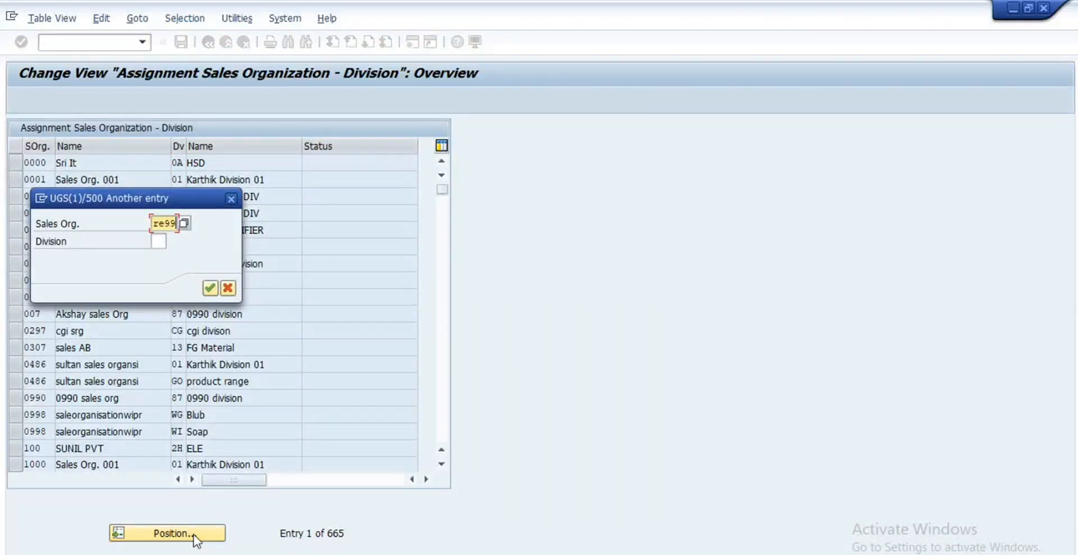
key(Return)
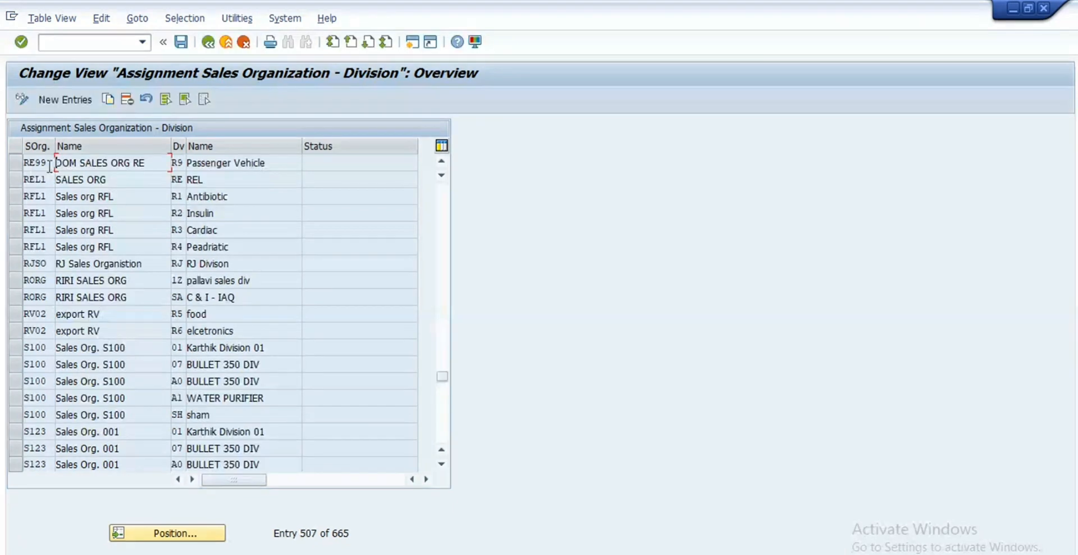
double_click(50, 166)
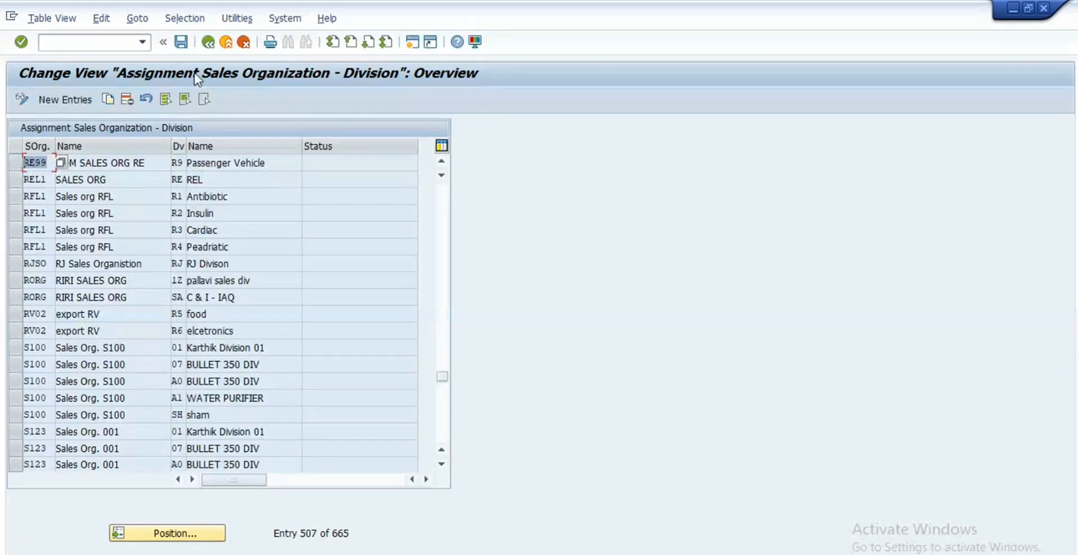
click(208, 41)
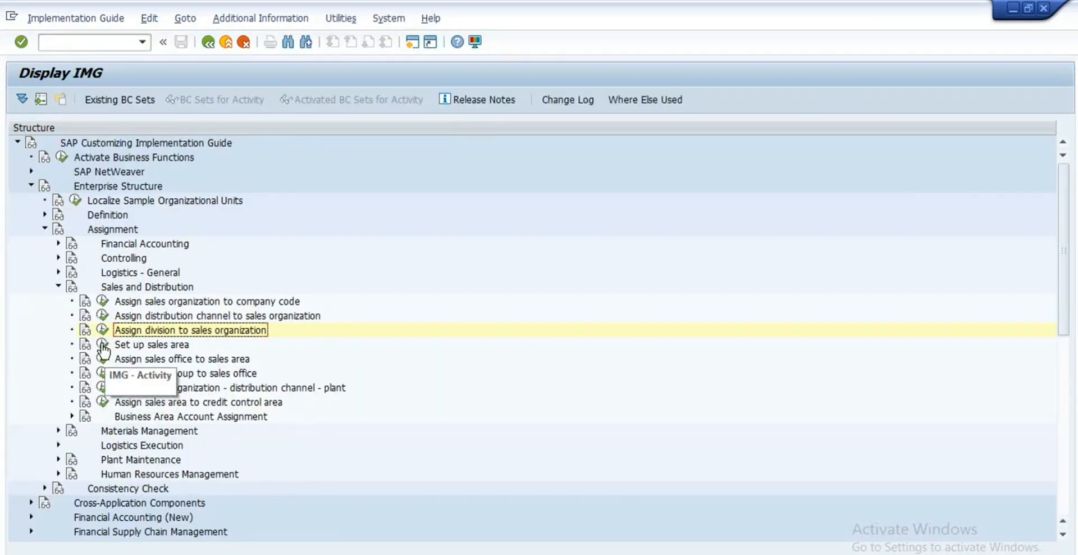
Step: Open Set up sales area and check the RE99 sales area's channel R8 and division R9
click(102, 345)
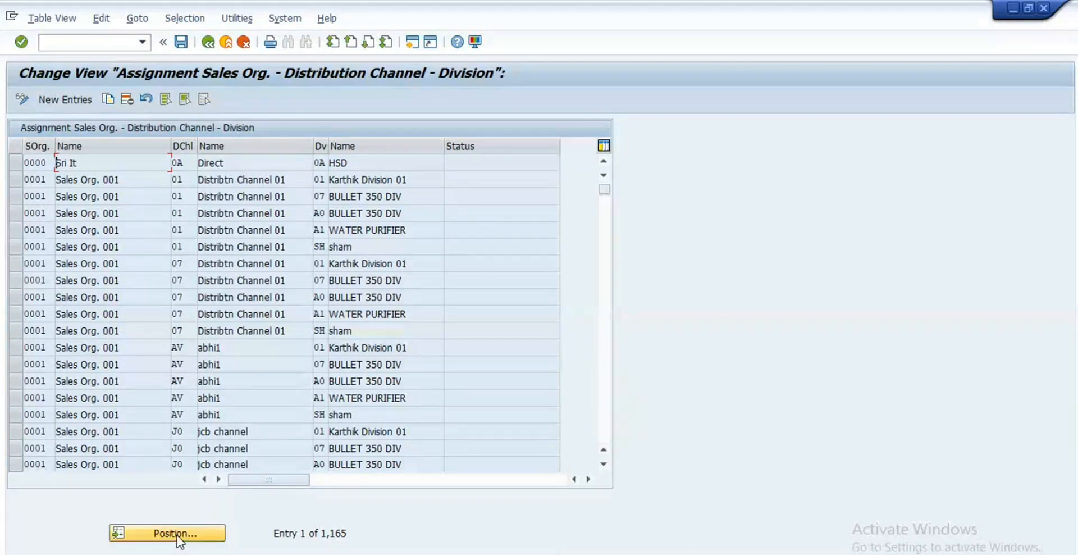
click(177, 537)
text(re)
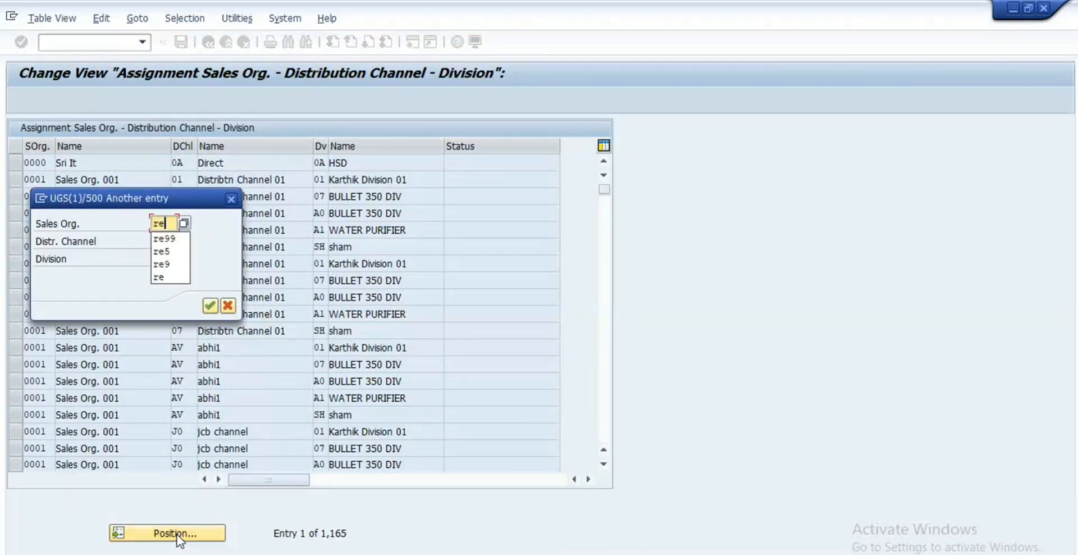
key(Return)
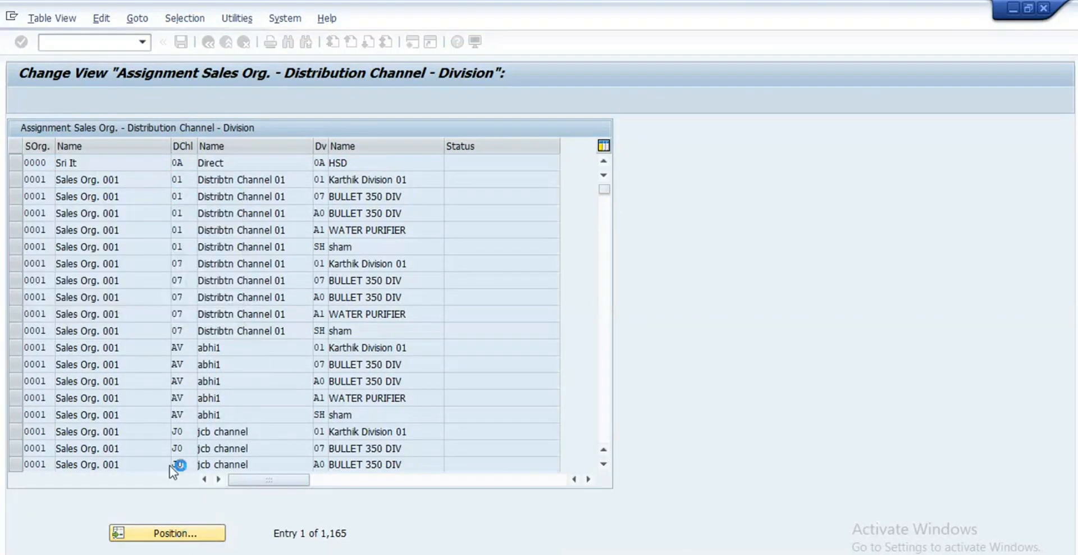
click(17, 168)
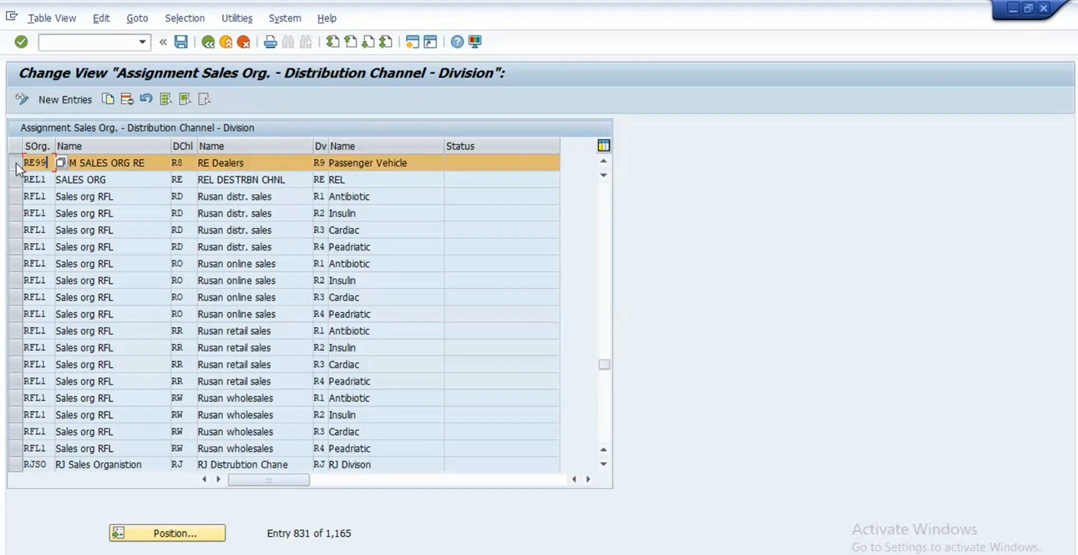
key(Tab)
click(322, 162)
key(F3)
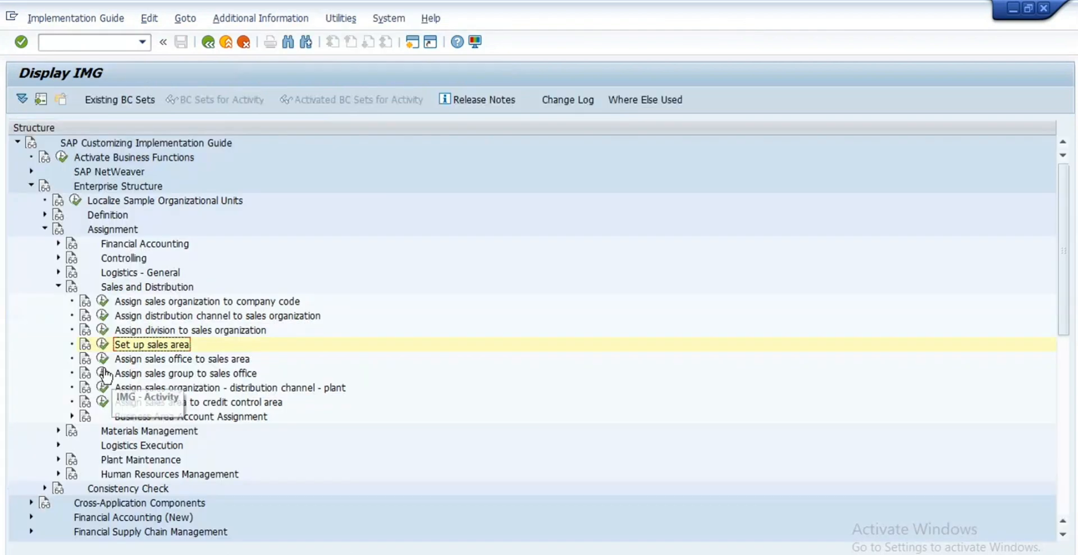
Step: Open the sales office assignments and confirm sales area RE99/R8/R9 has sales office RE5, Bangalor Sale Office
click(100, 359)
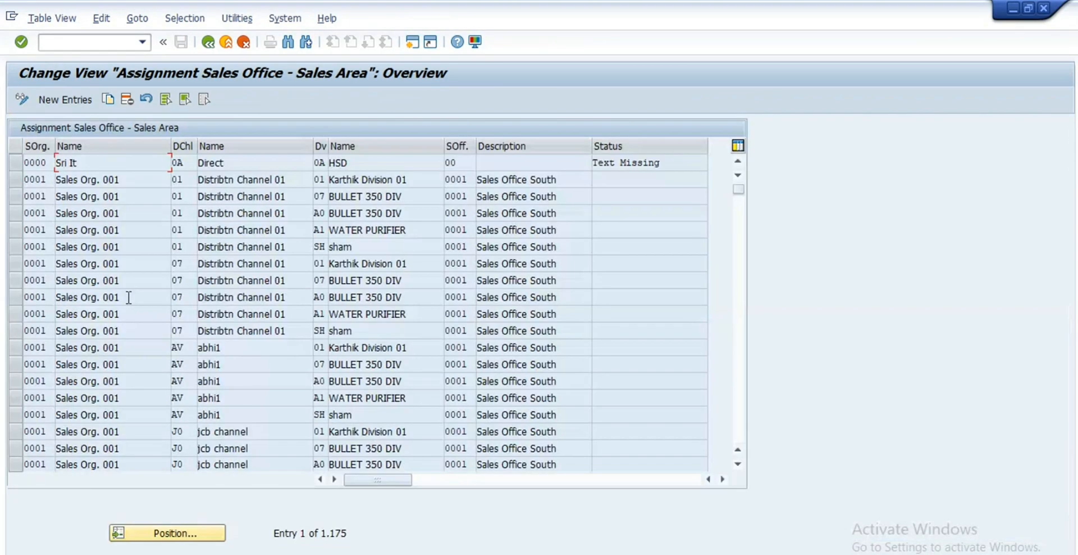
click(194, 533)
text(in10)
key(Return)
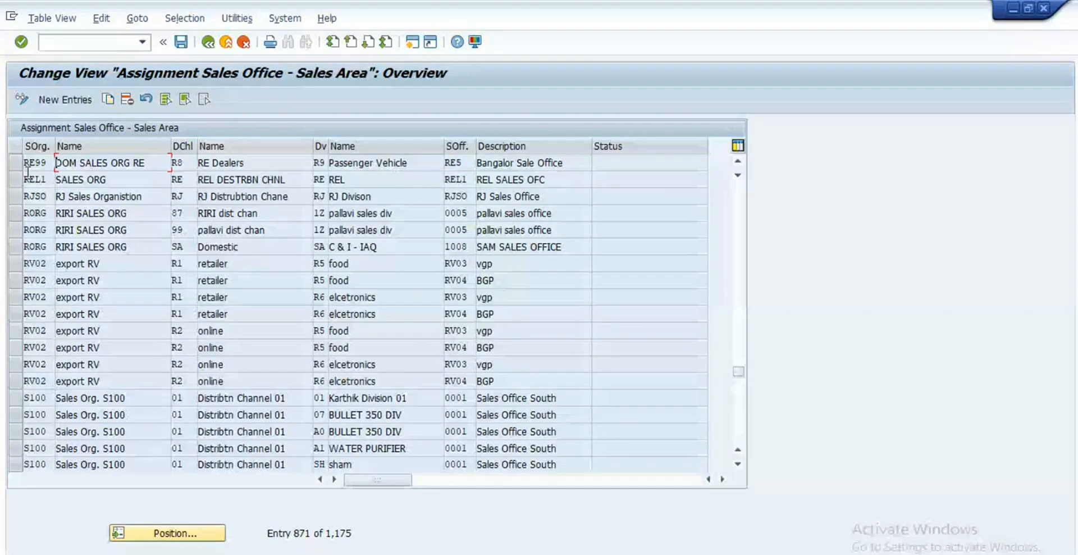
click(15, 163)
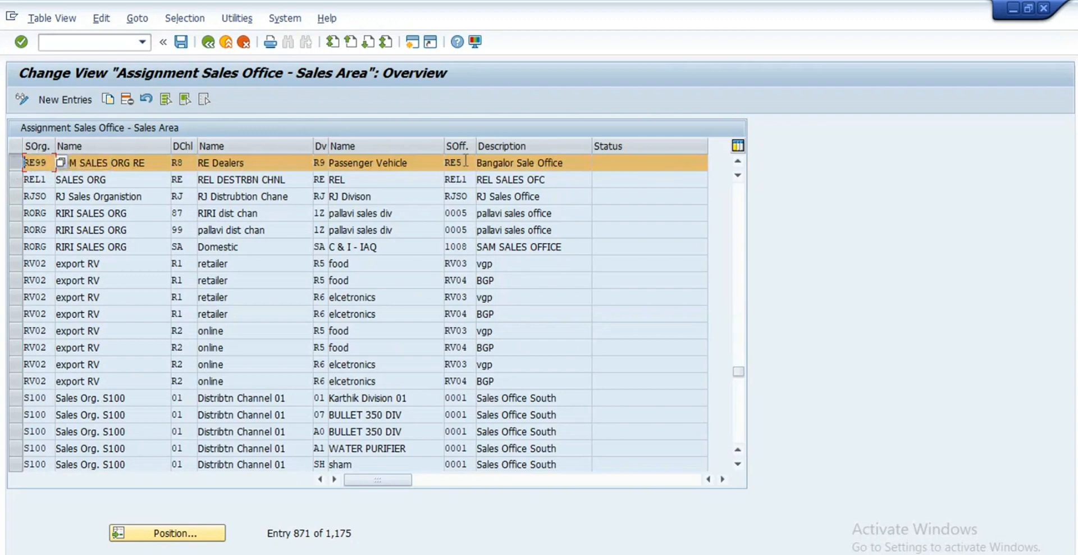
double_click(465, 160)
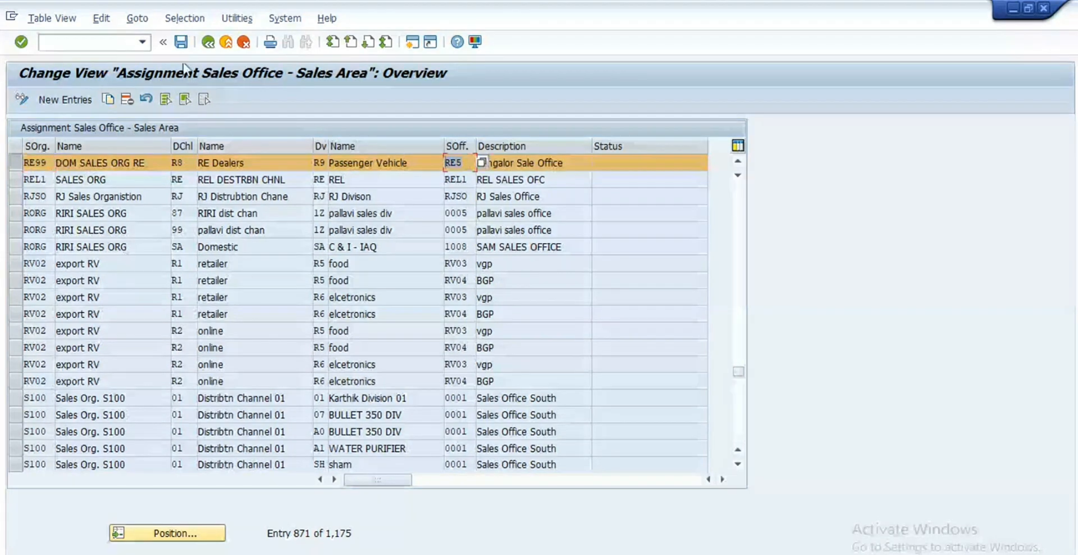
click(210, 43)
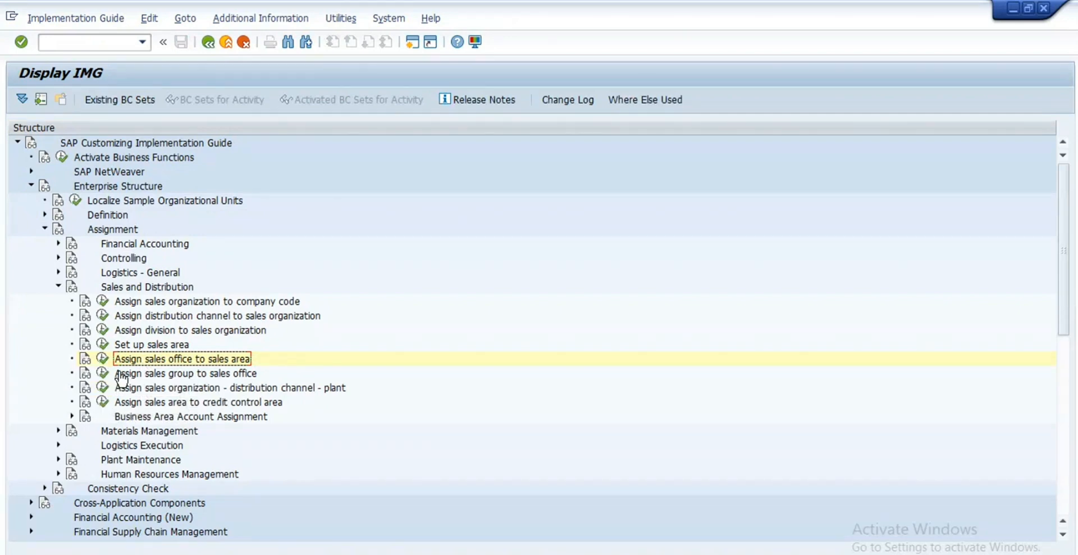
Step: Open the sales group to sales office assignments and position the list to sales office re99
click(102, 373)
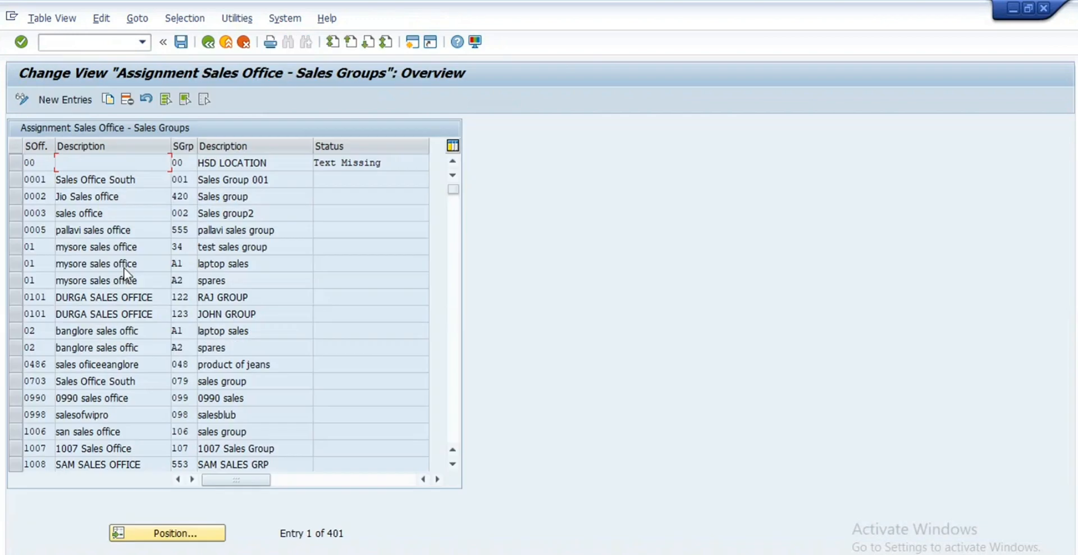
click(211, 536)
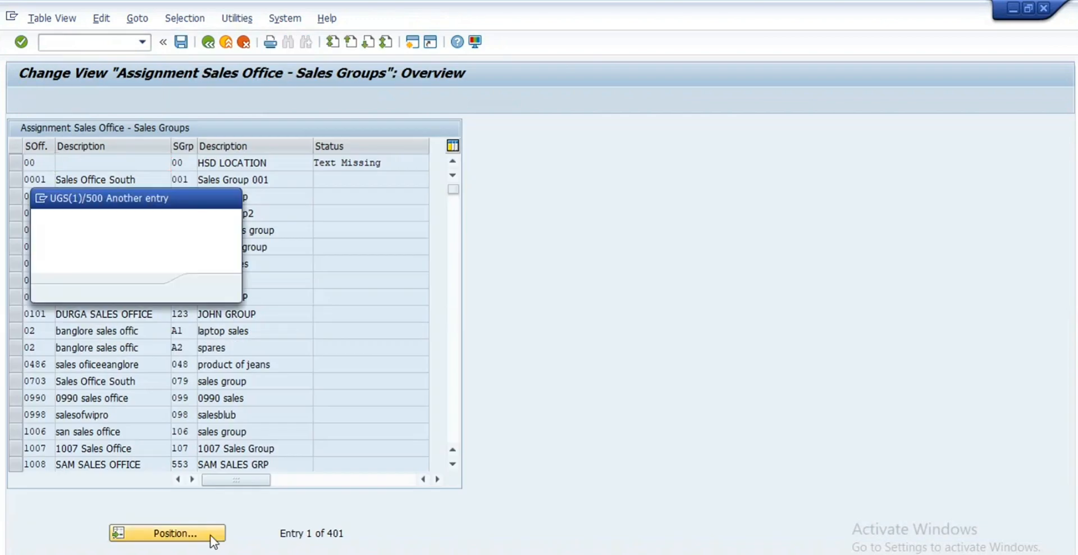
text(r)
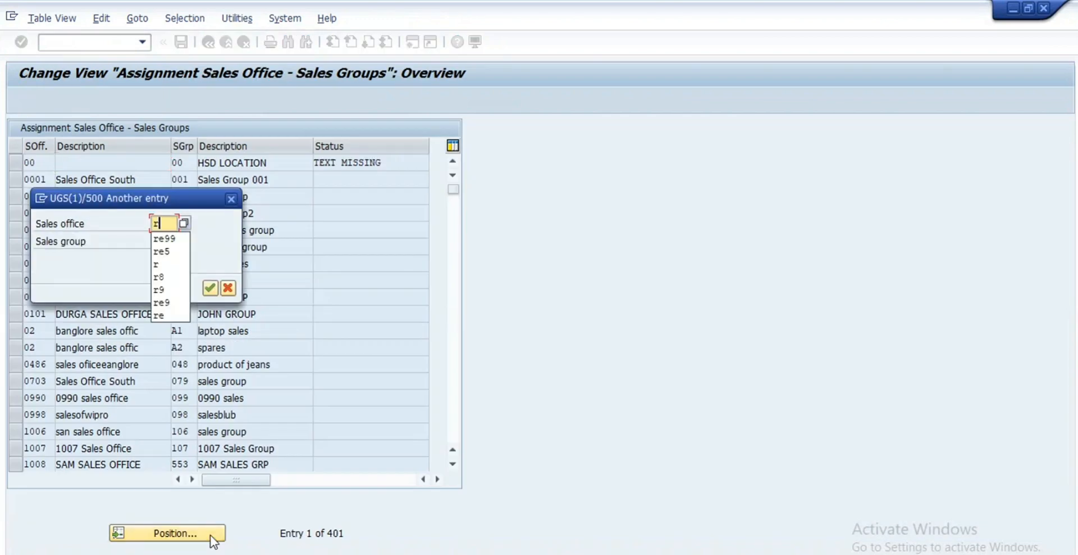
text(e99)
key(Return)
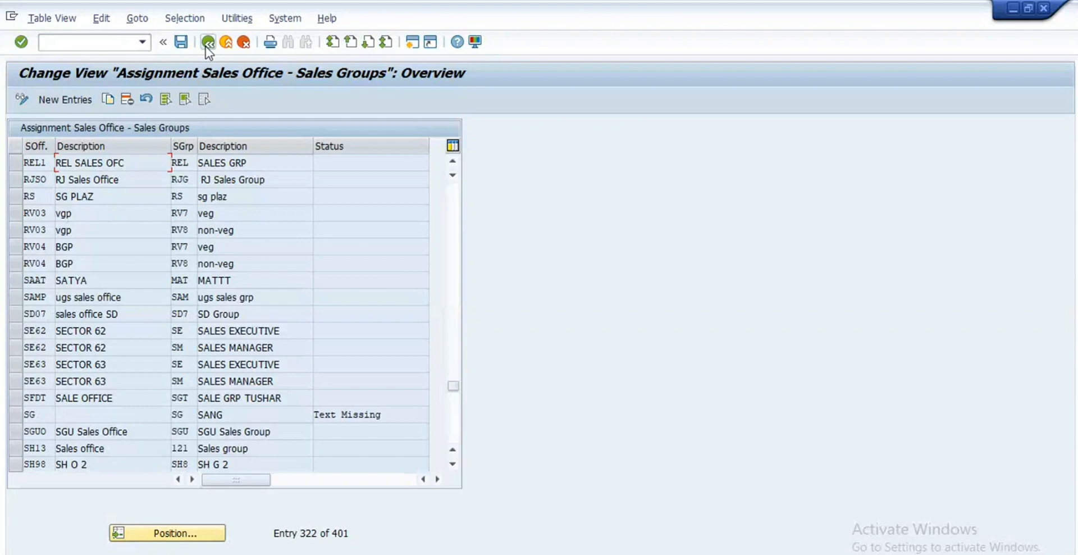
click(206, 43)
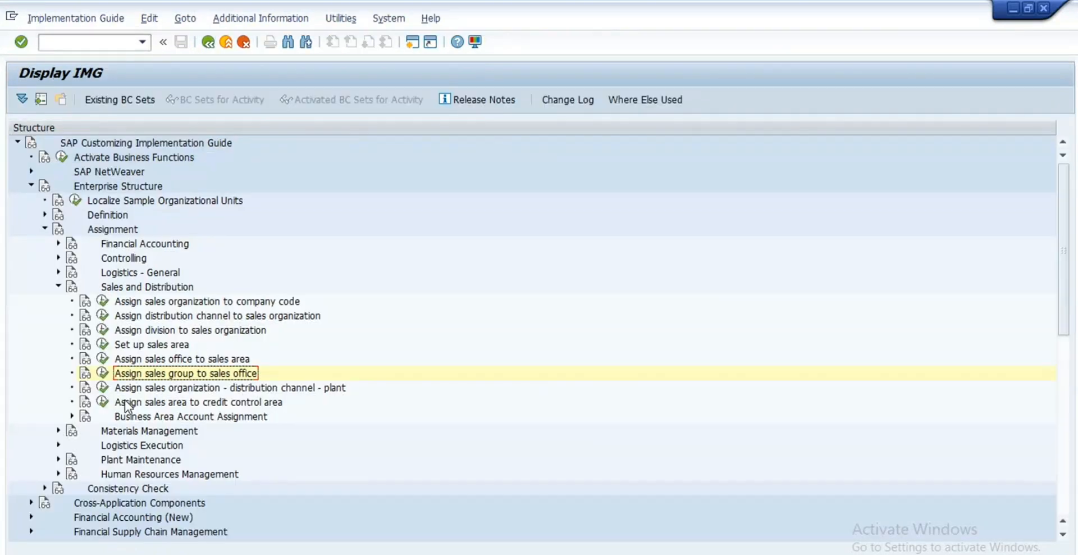
Step: Open the sales org–channel–plant assignments and confirm RE99/R8 maps to plant RE99, Royal Enfield Motors
click(102, 388)
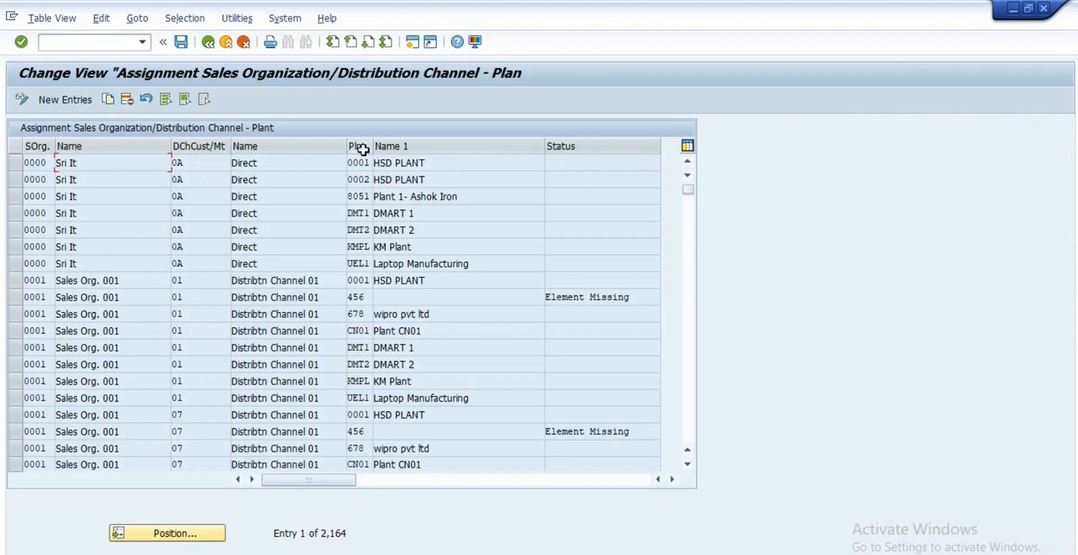
click(168, 534)
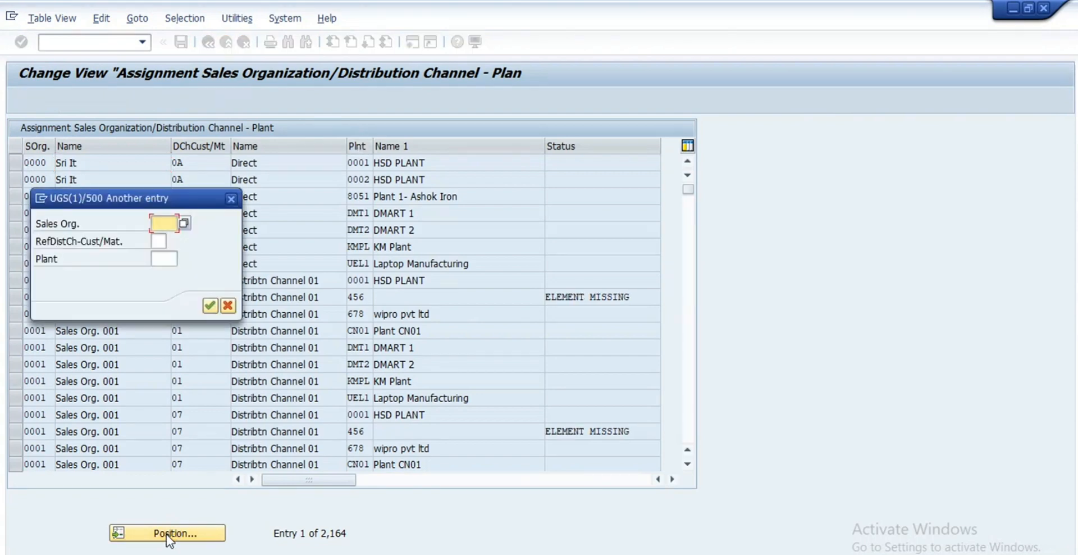
text(zs10)
key(Return)
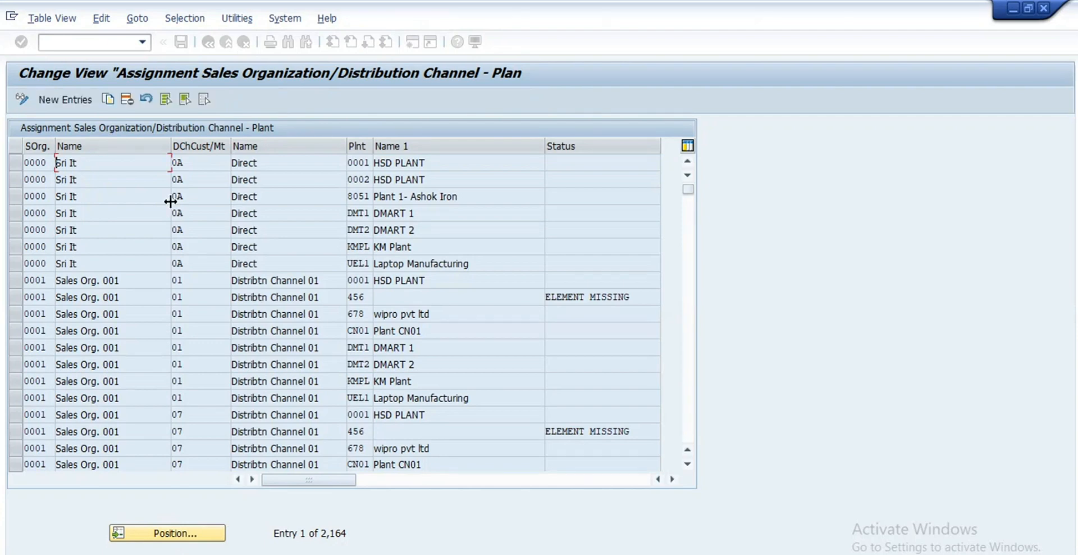
click(193, 162)
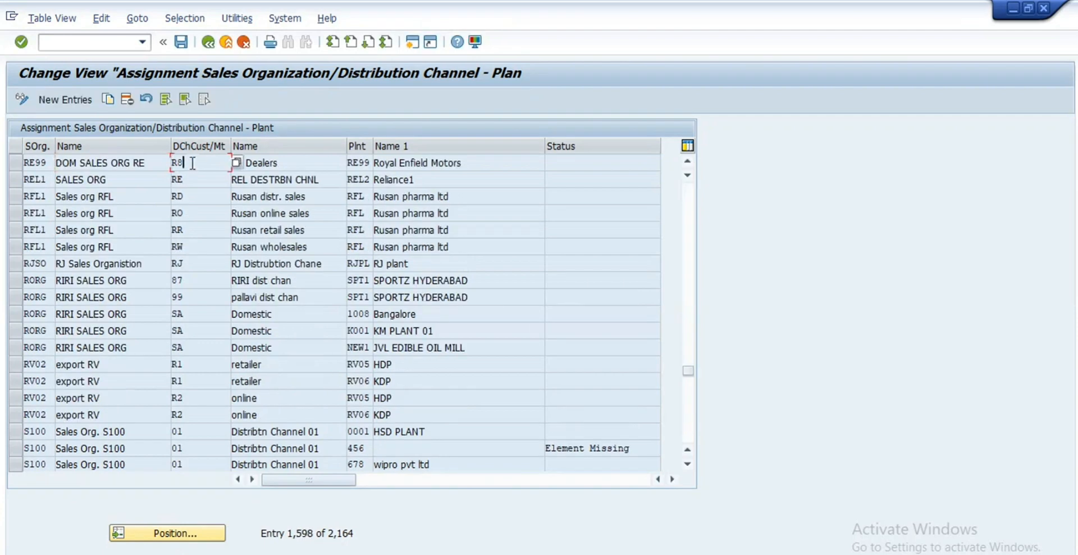
click(13, 164)
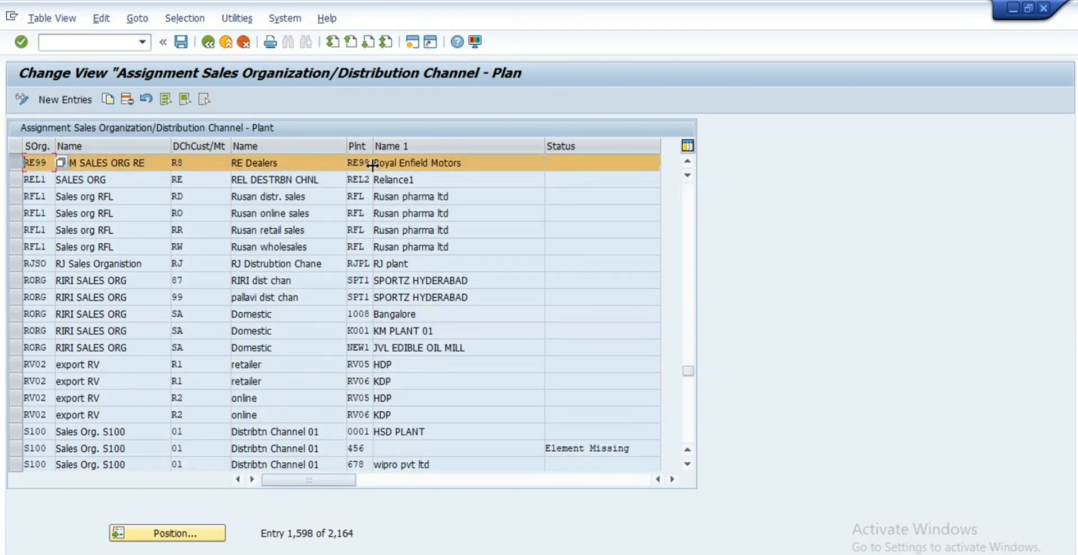
drag(372, 164, 378, 163)
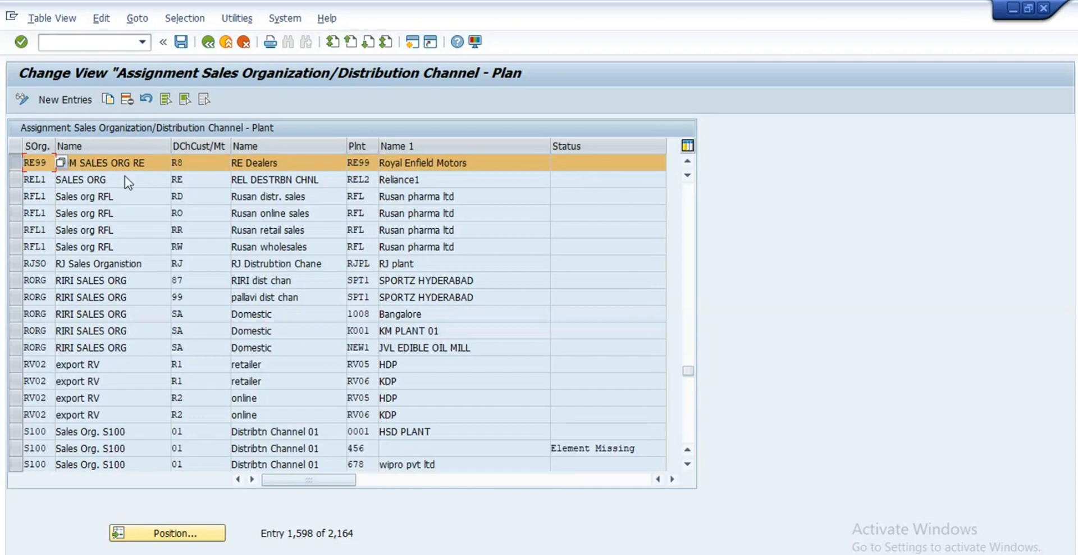
click(209, 45)
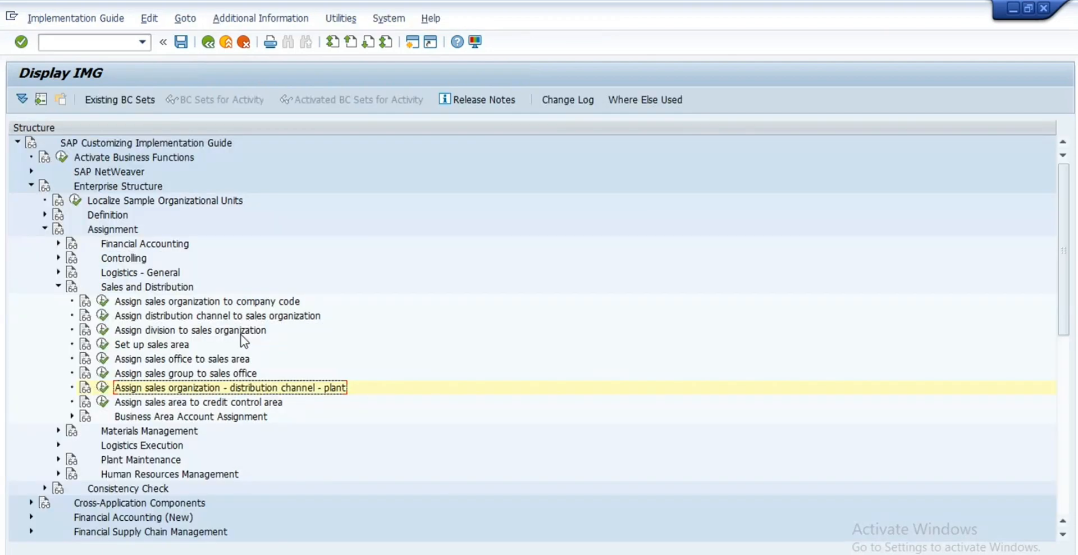
Step: Open the Logistics Execution assignment 'Assign shipping point to plant'
scroll(243, 339, down, 2)
click(58, 258)
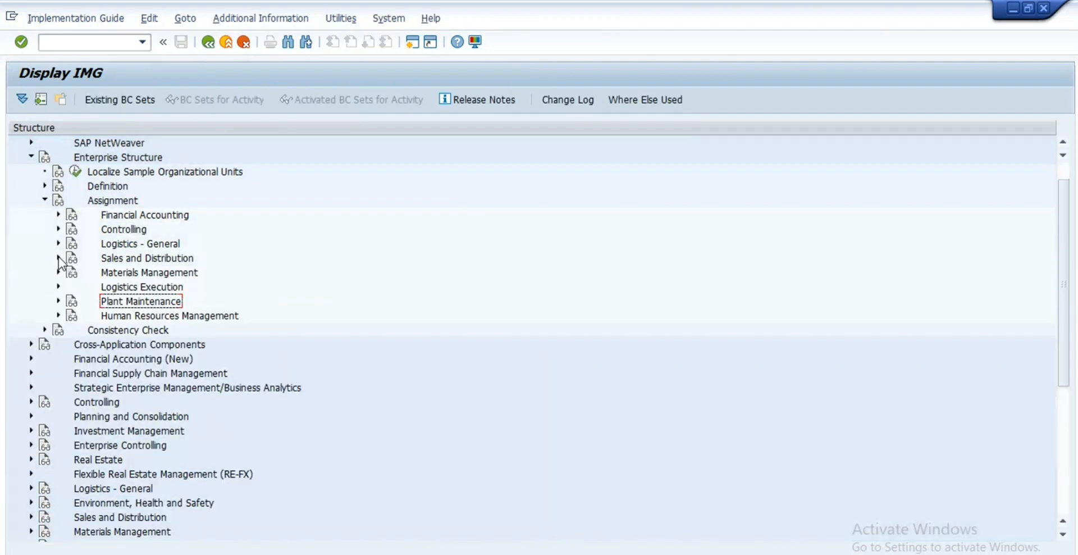
click(58, 272)
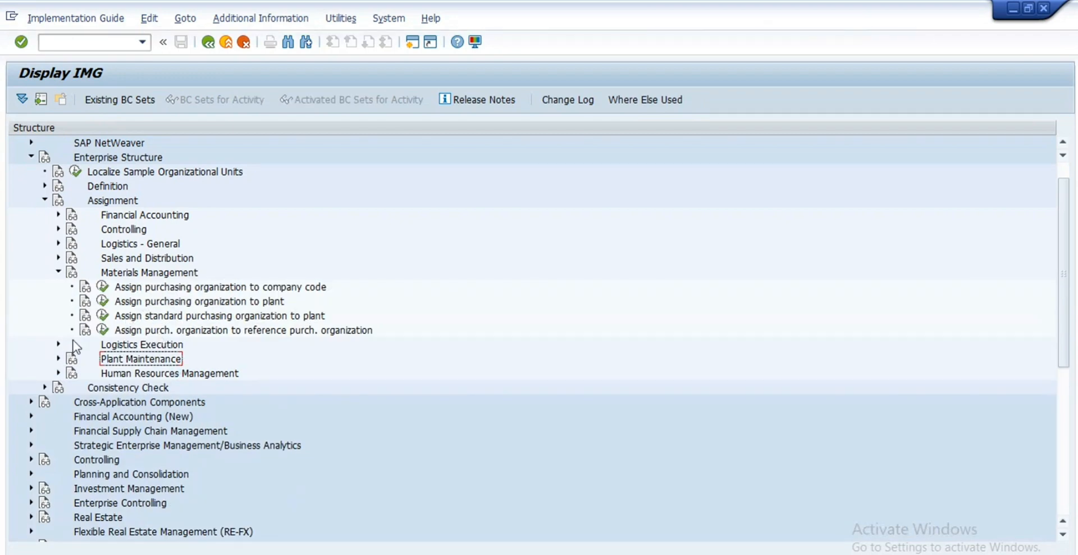
click(58, 273)
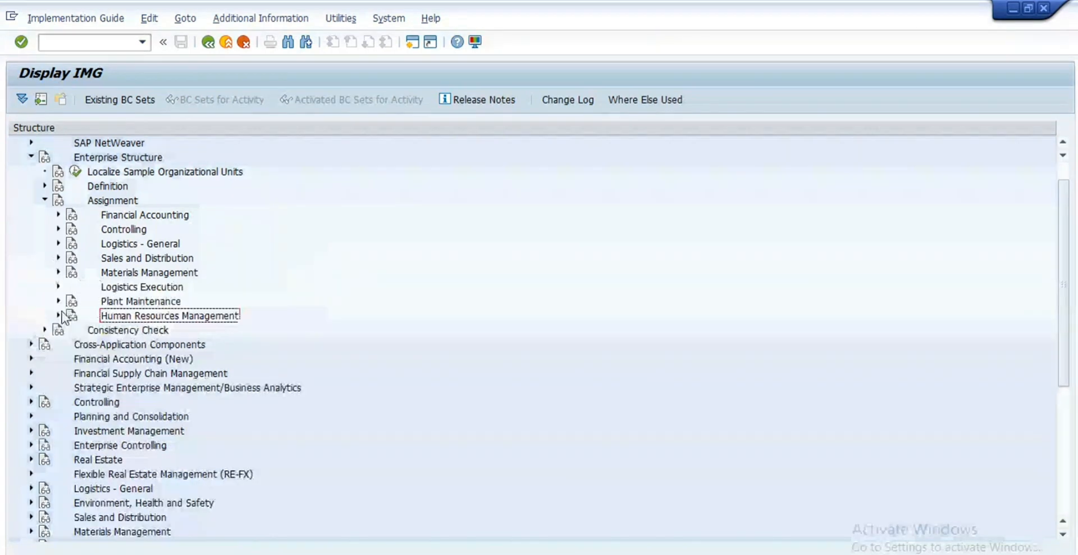
click(58, 286)
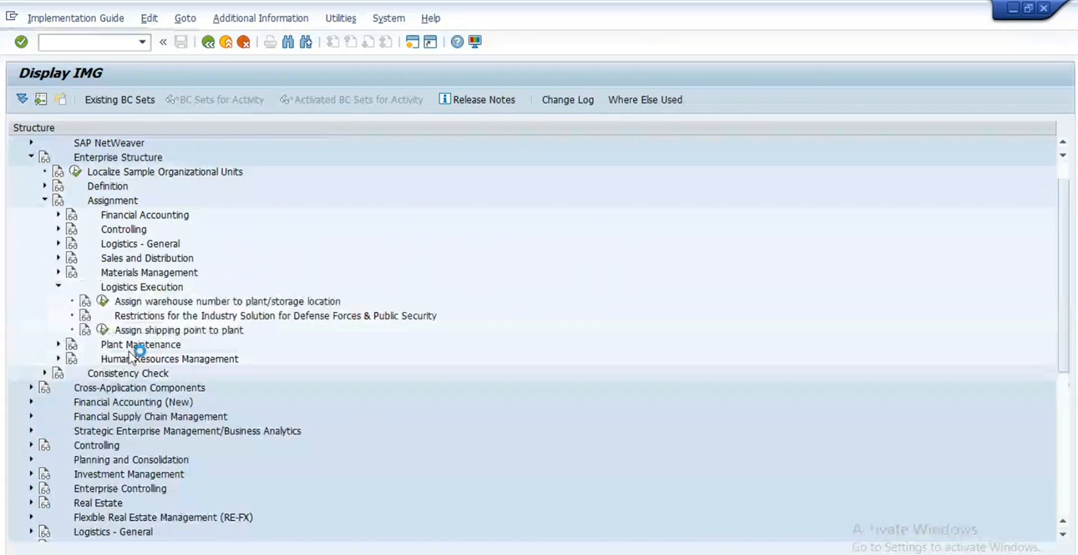
click(102, 330)
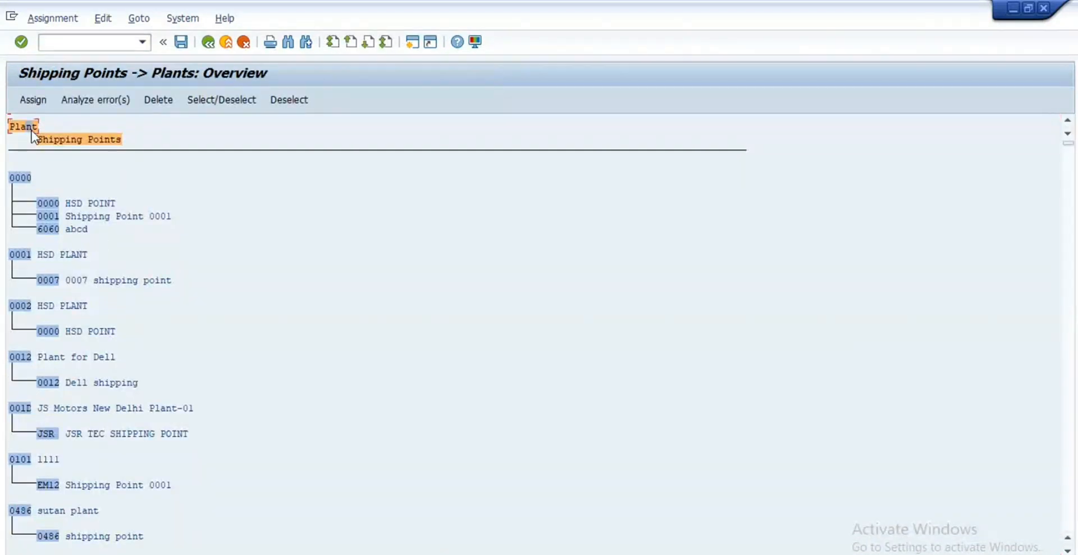
Step: Search for re99 and confirm plant RE99 has shipping point RE99 RE PLNT SP, then return to IMG
key(ctrl+f)
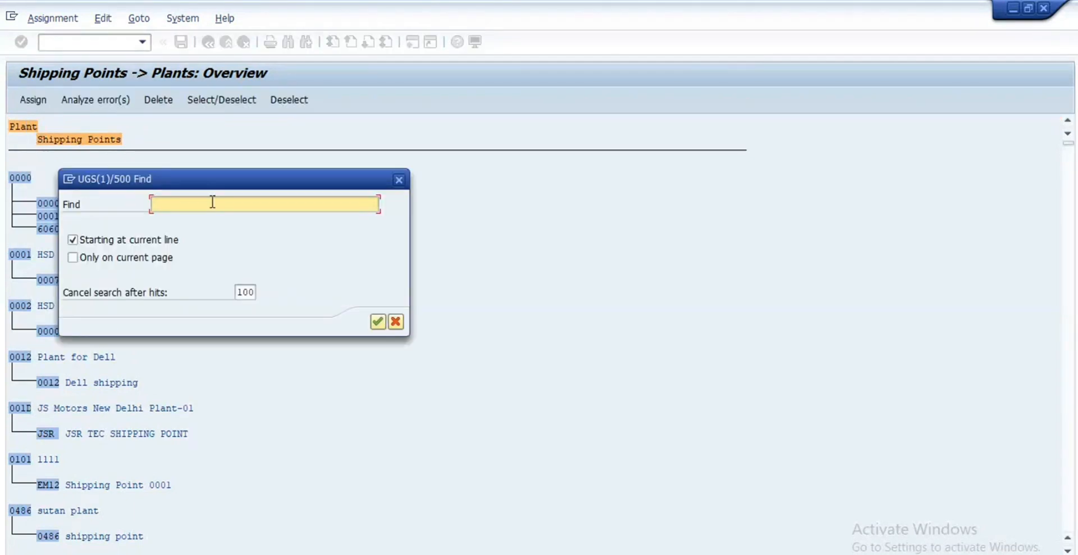
text(re99)
key(Return)
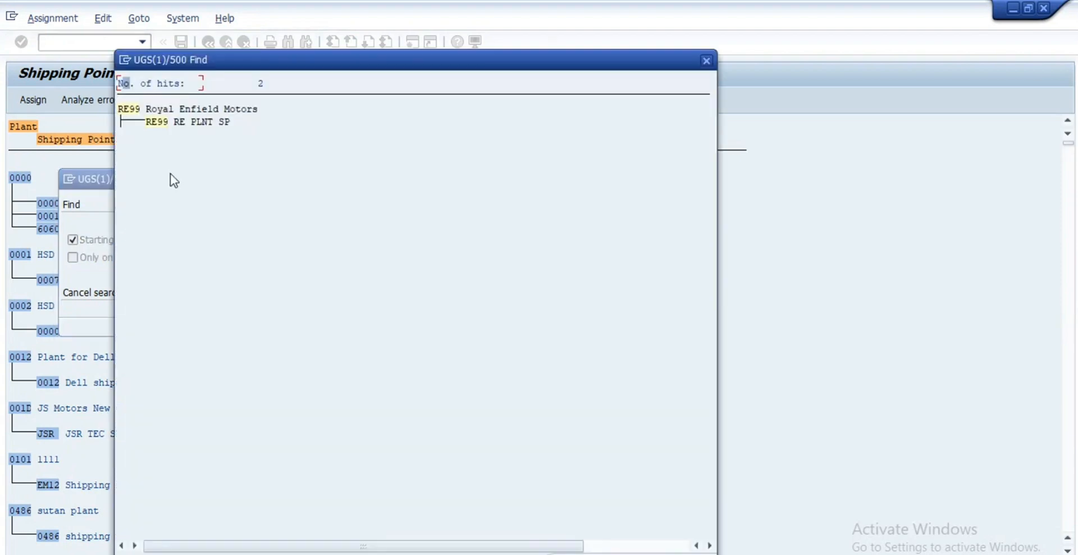
click(188, 123)
click(134, 110)
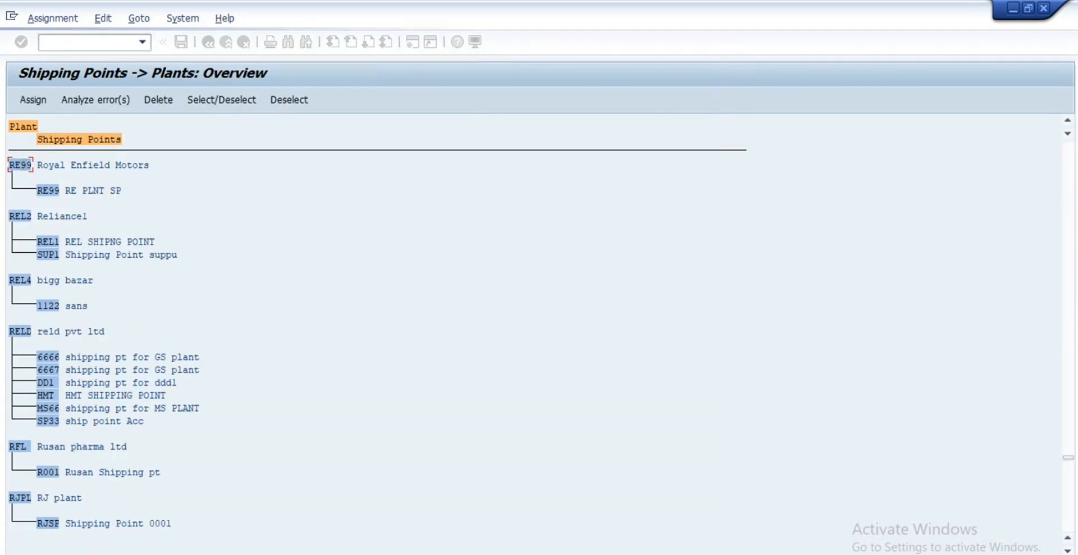
click(56, 178)
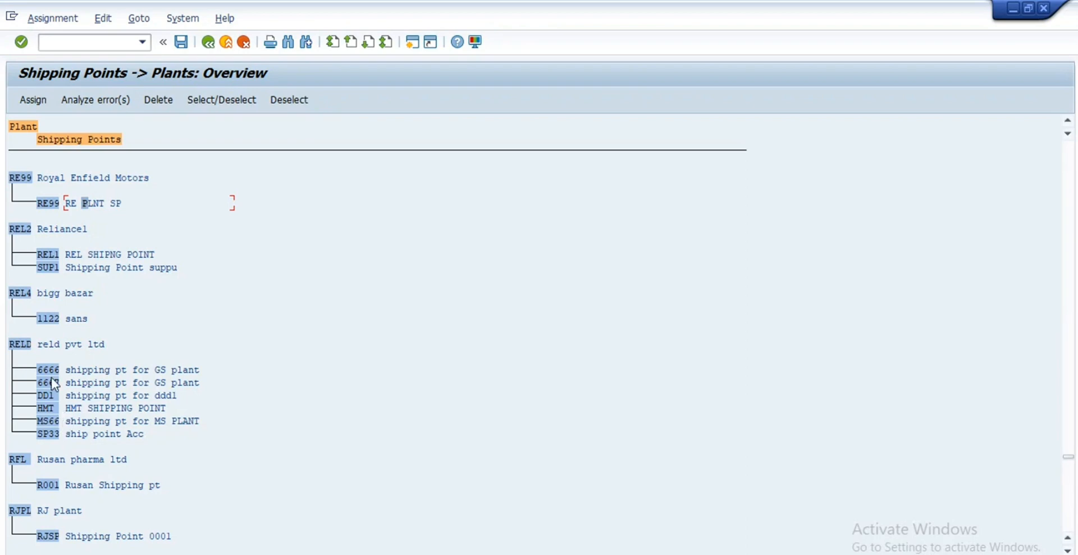
click(208, 44)
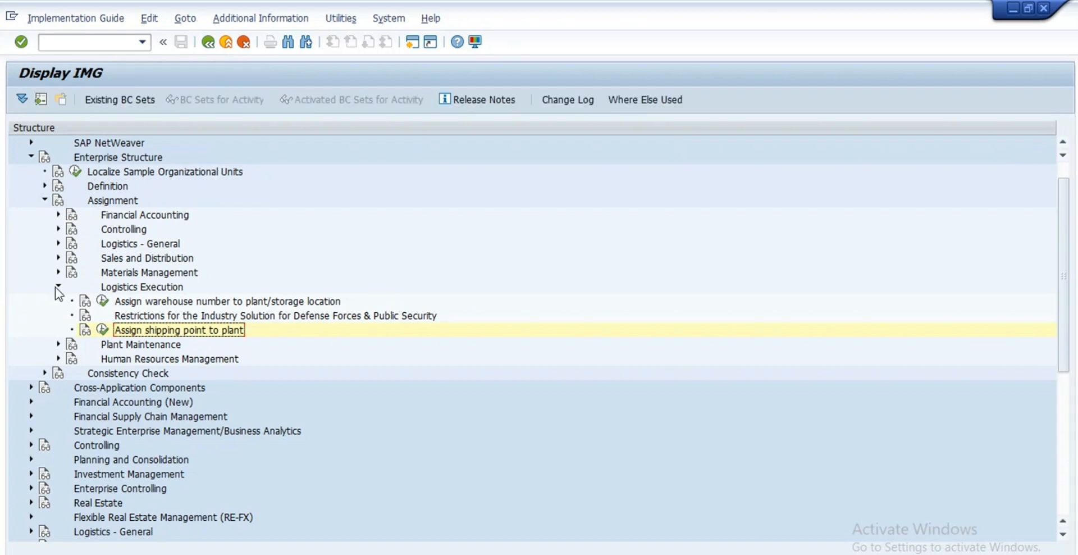
Step: Collapse the Logistics Execution, Assignment and Enterprise Structure nodes, then run the SD Master Data slides to Agenda
click(58, 286)
scroll(90, 321, up, 1)
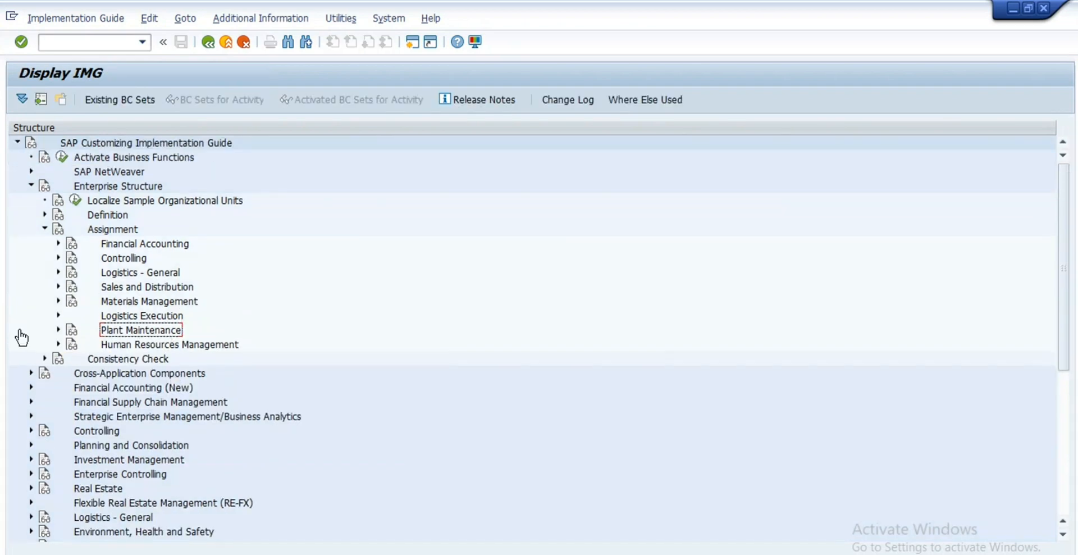
click(45, 230)
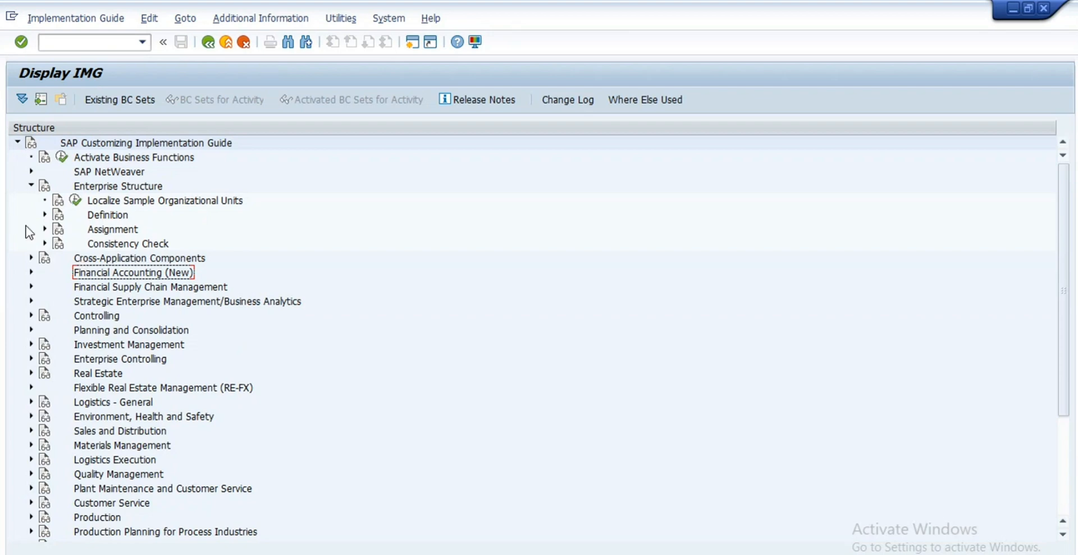
click(31, 186)
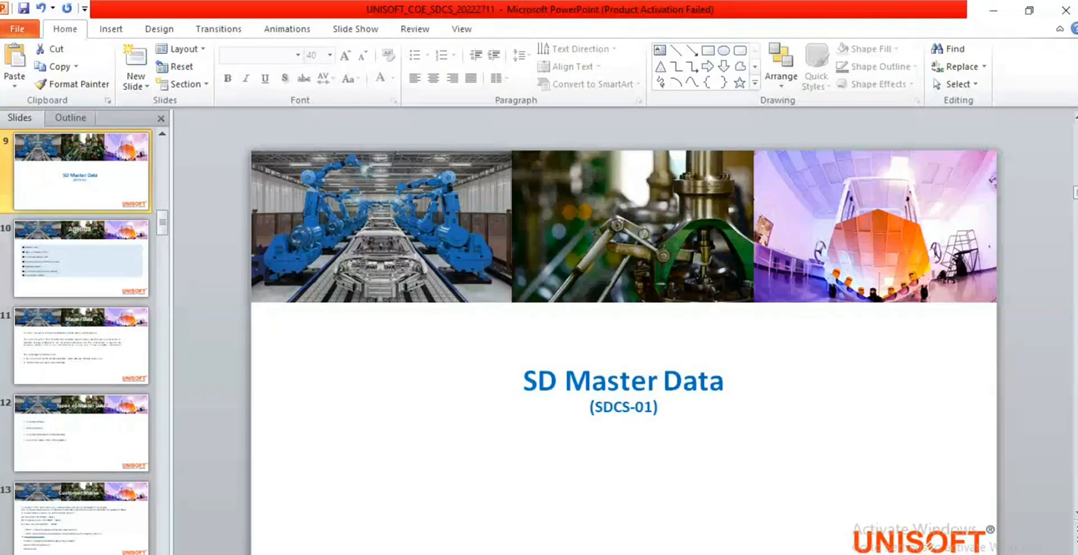
key(F5)
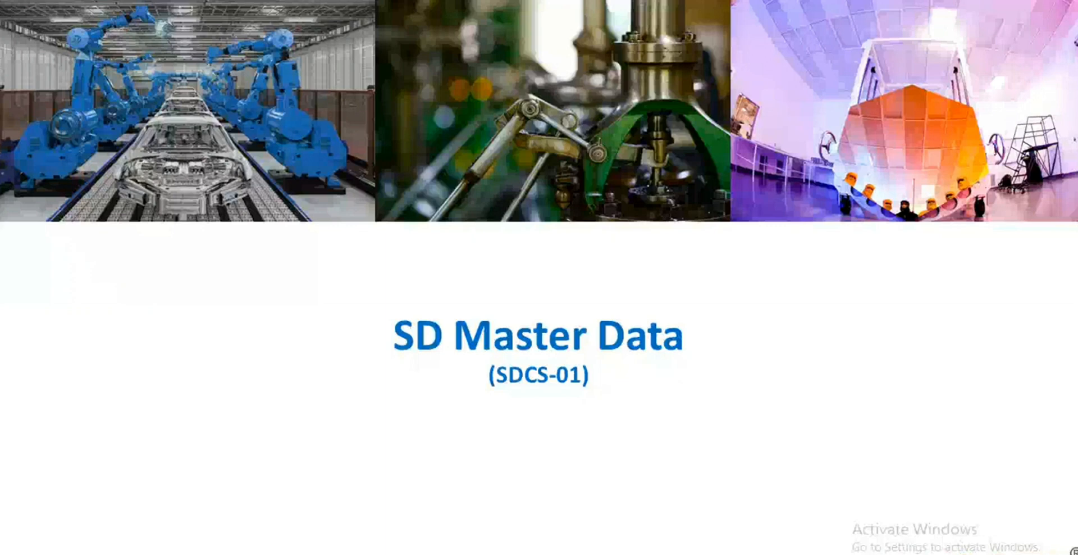
click(811, 363)
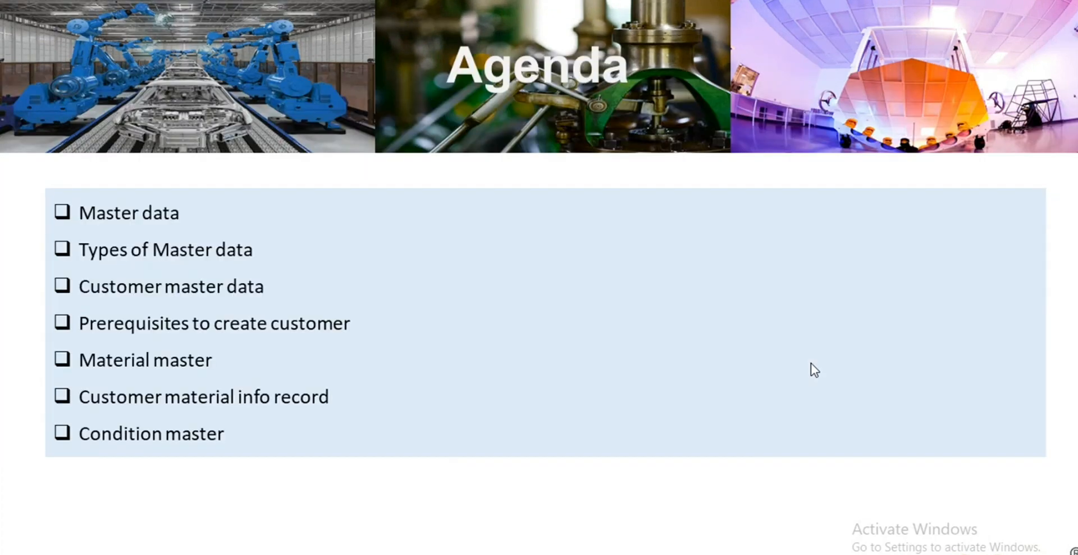
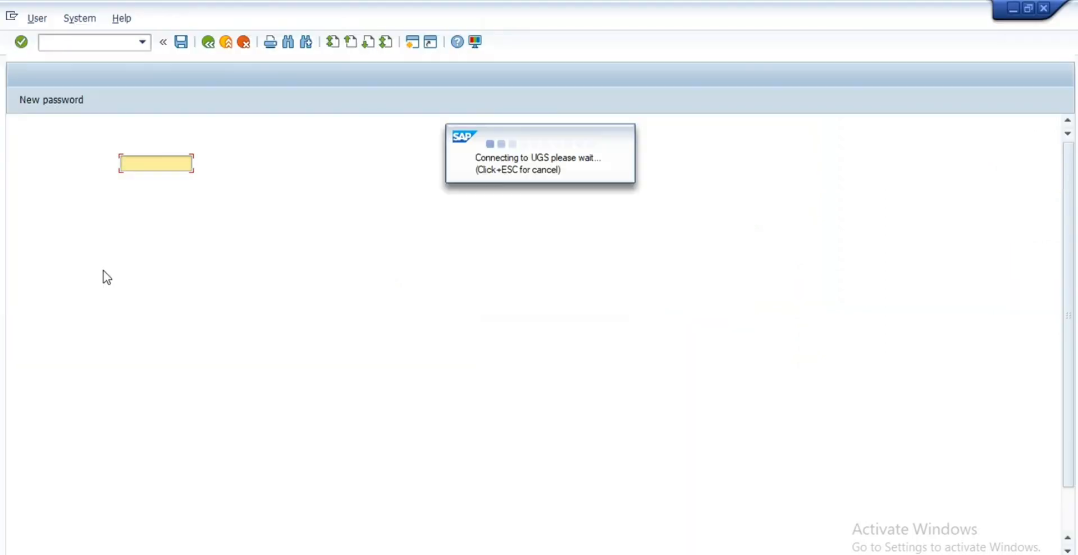
Step: Log on to client 500 with your user ID and password, then start OBD2
text(11178)
key(Down)
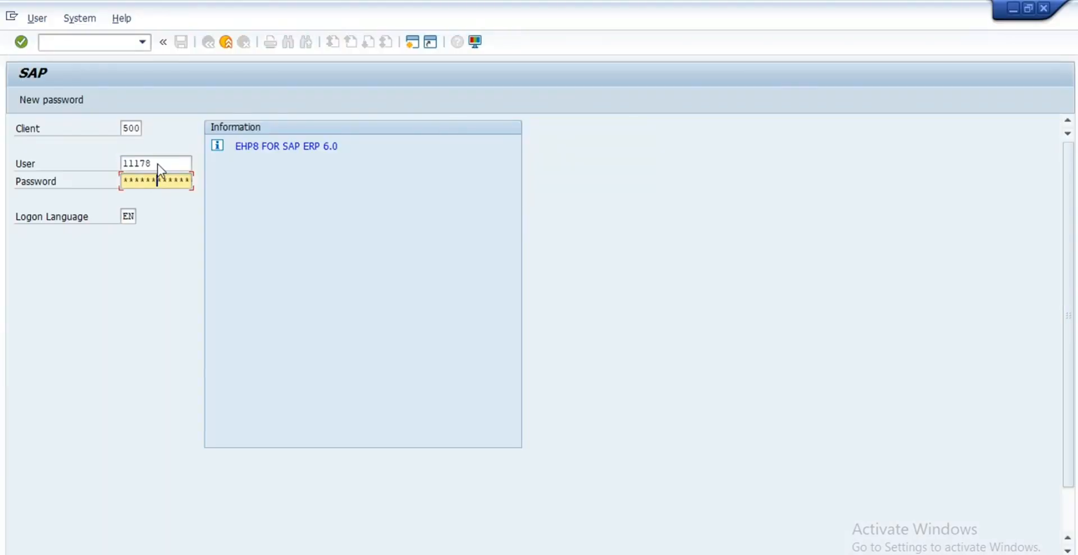
key(Return)
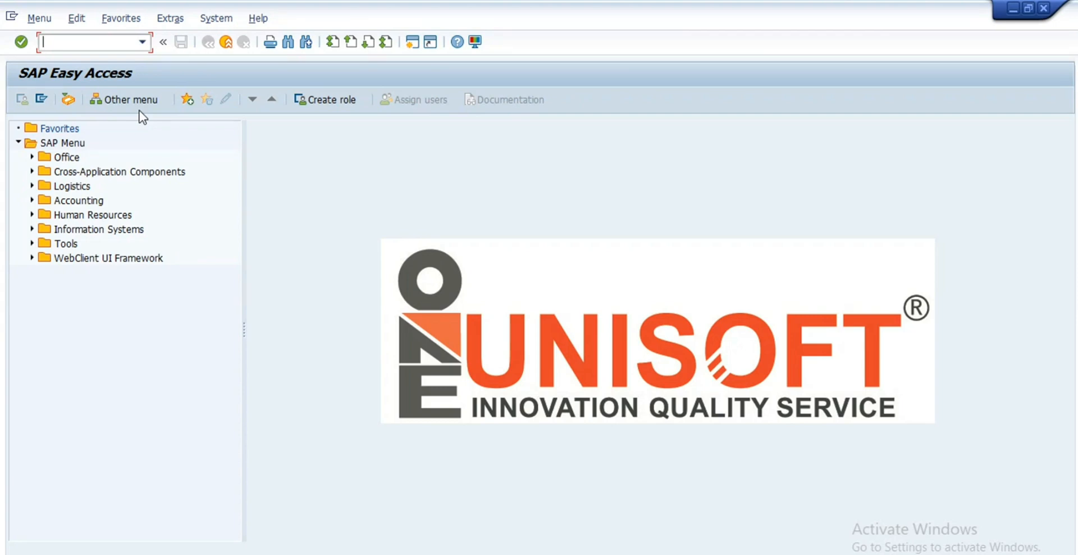
text(obd2)
key(Return)
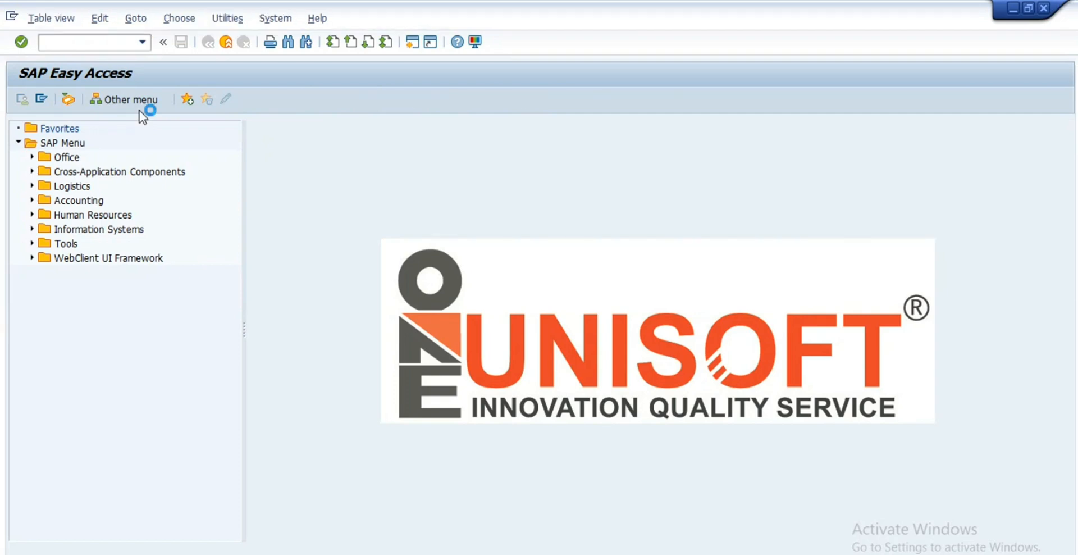
Step: Jump to account group TEST (Testforcvi), keep One-time account unticked, and open its general data groups
click(190, 481)
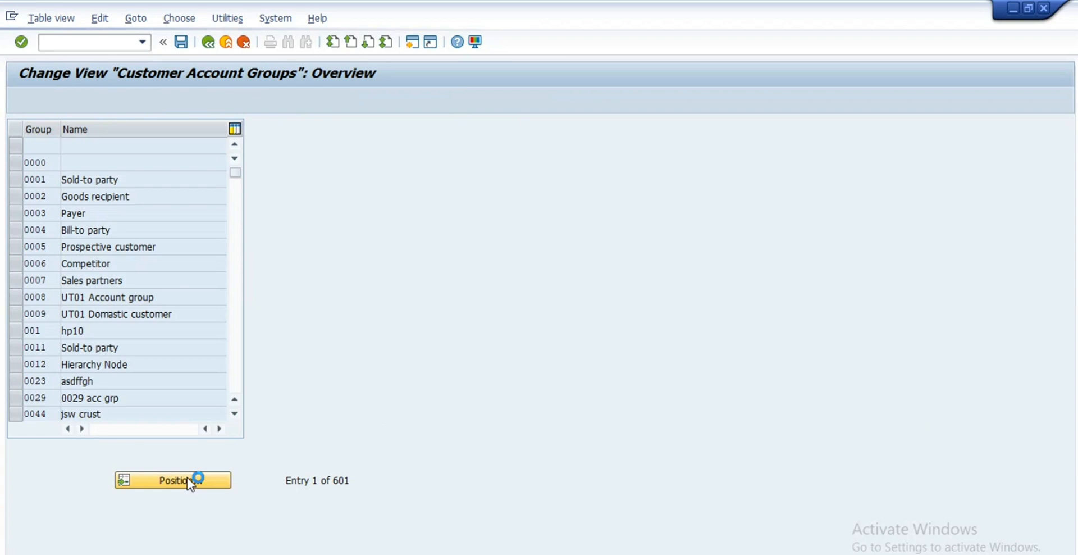
text(test)
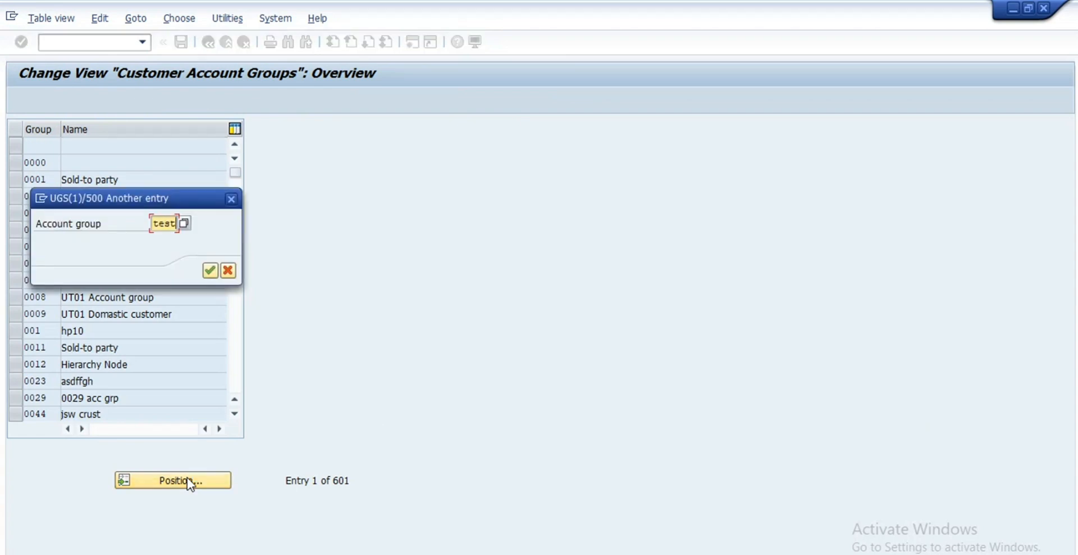
key(Return)
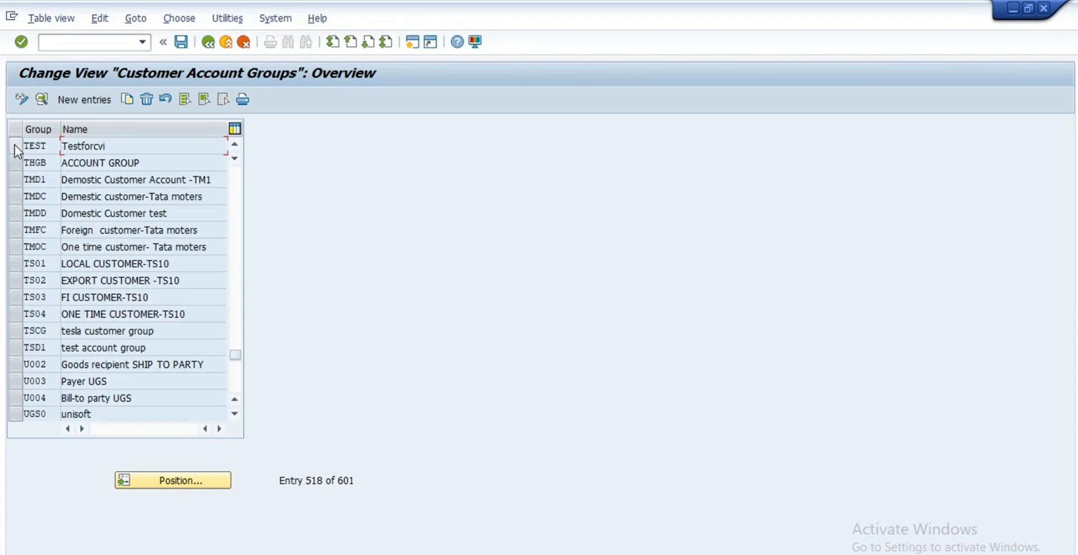
click(14, 145)
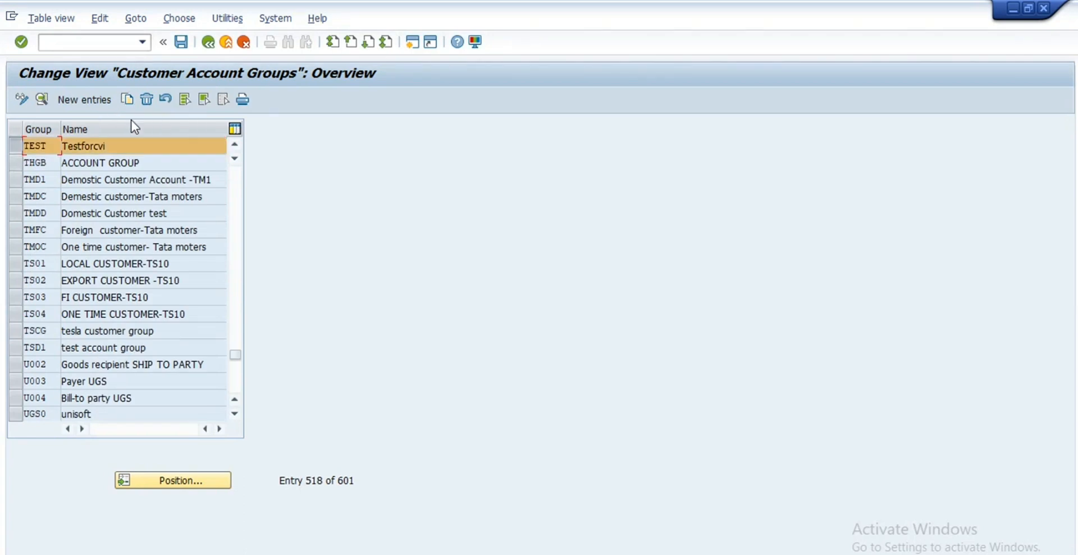
double_click(95, 145)
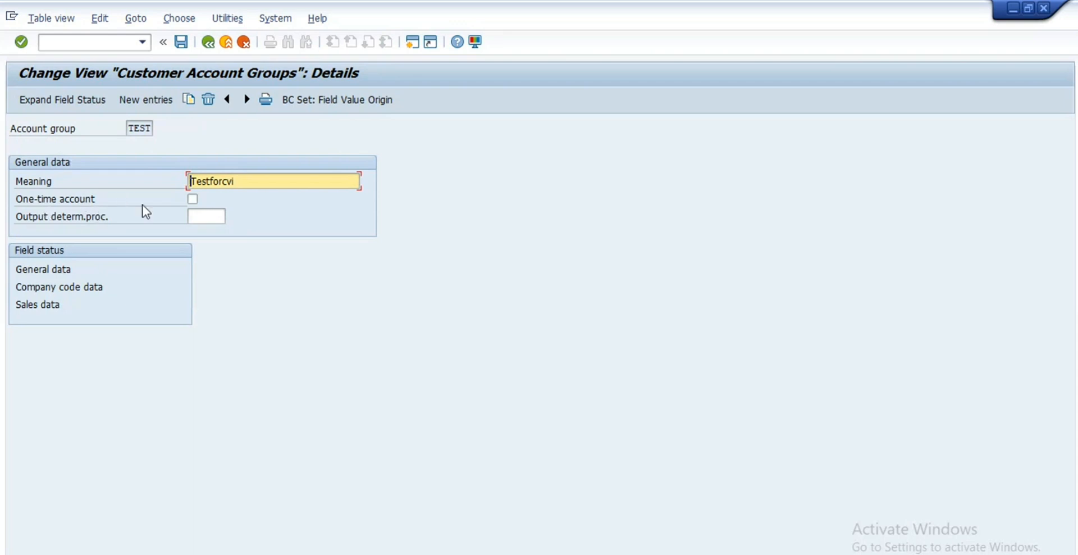
click(194, 201)
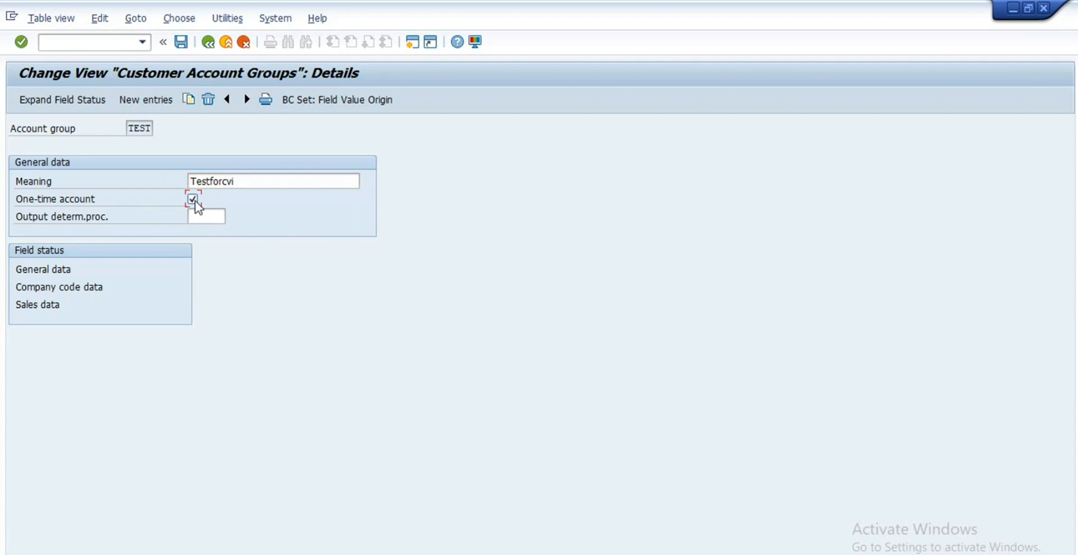
click(194, 200)
double_click(55, 269)
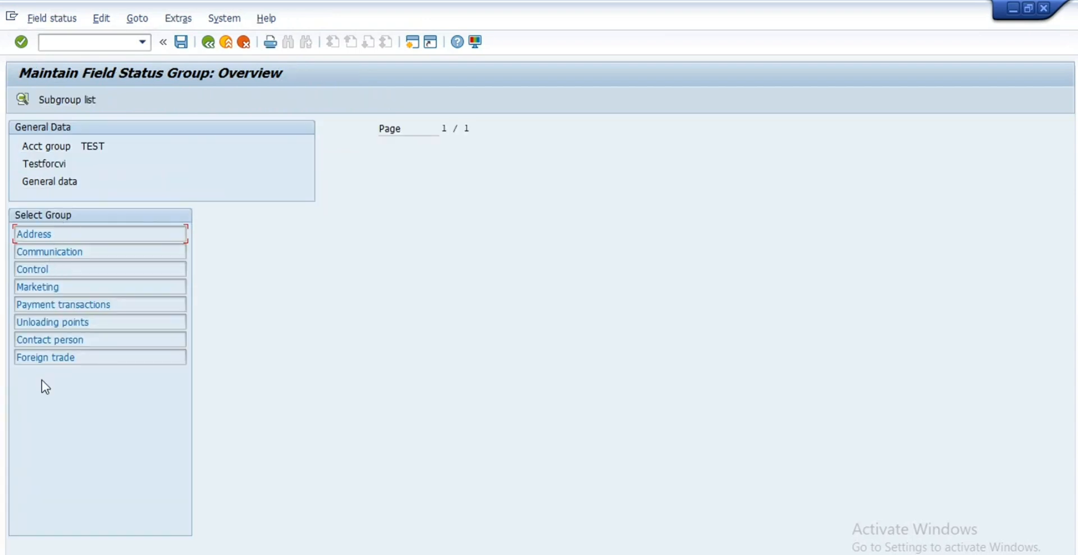
Step: In TEST's Address field group, leave Form of address as Opt. entry and go back
double_click(53, 238)
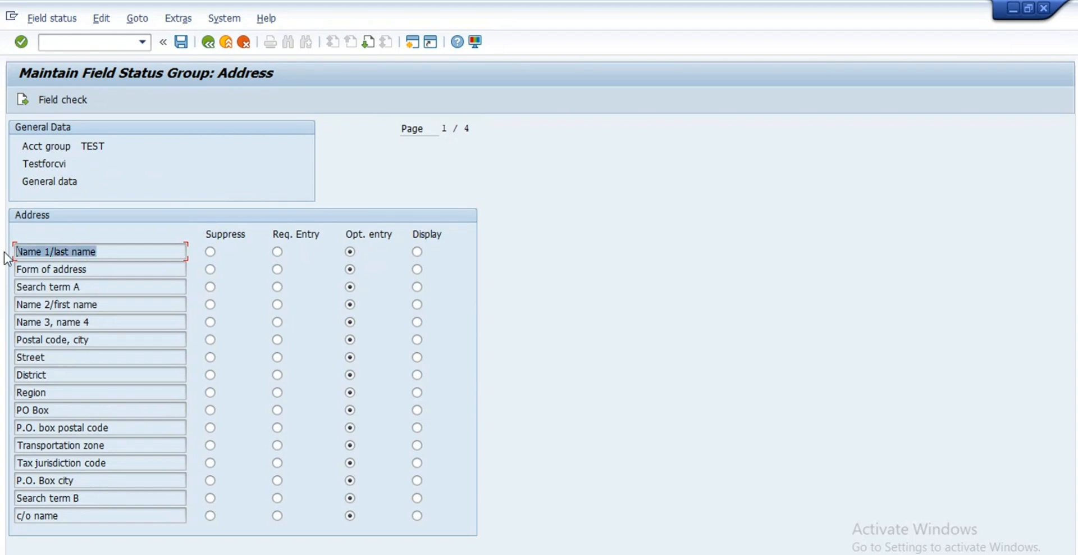
click(112, 269)
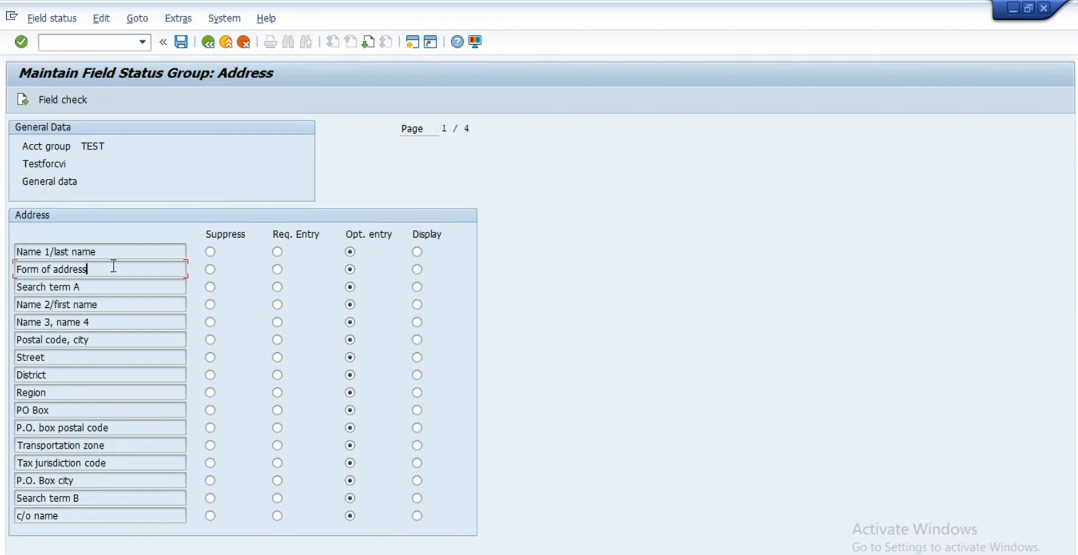
click(278, 269)
click(349, 271)
click(278, 270)
click(350, 270)
click(206, 42)
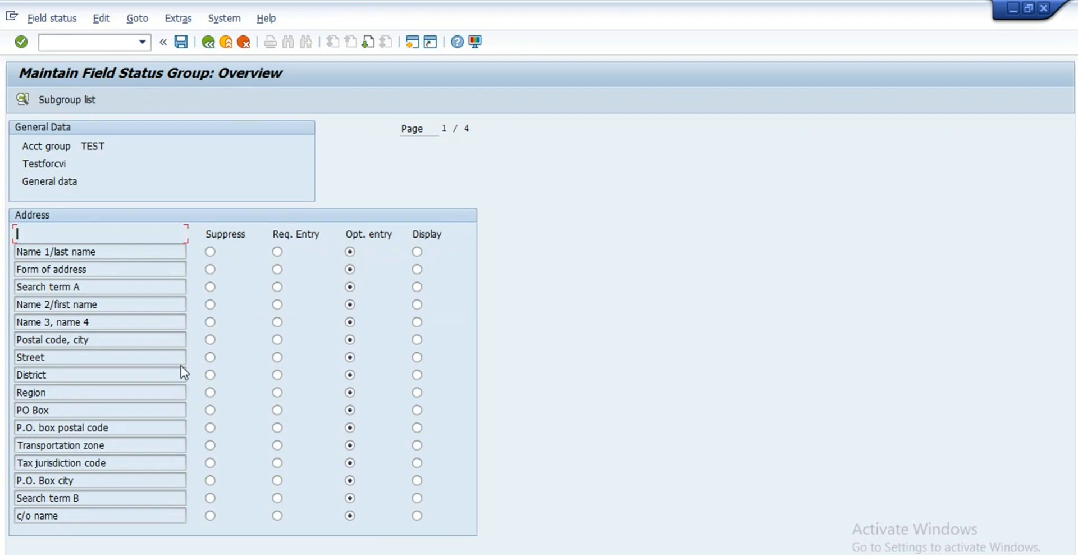
click(208, 42)
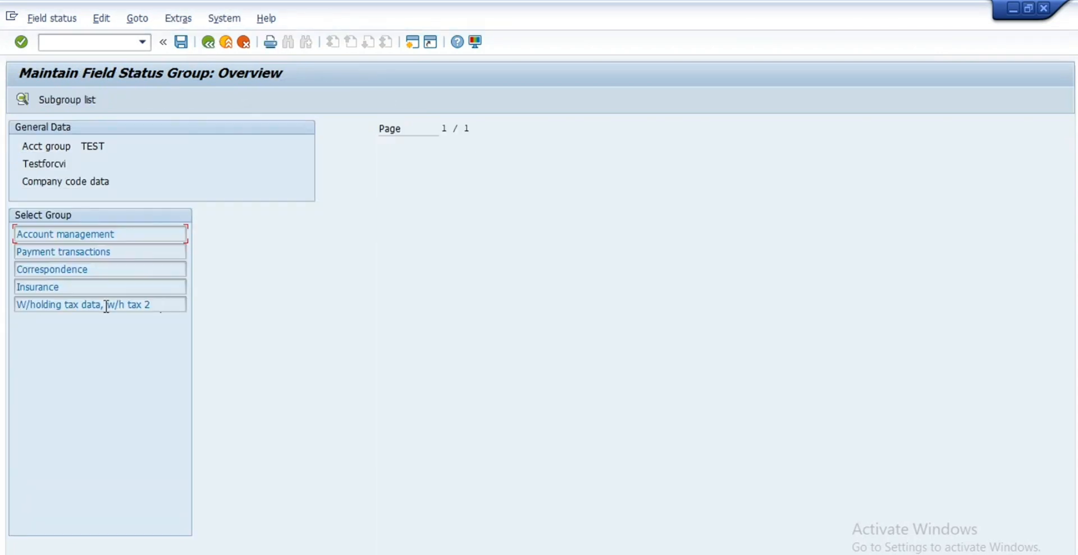
Step: Set Reconciliation account to Opt. entry in Account management, save, and go back
double_click(96, 234)
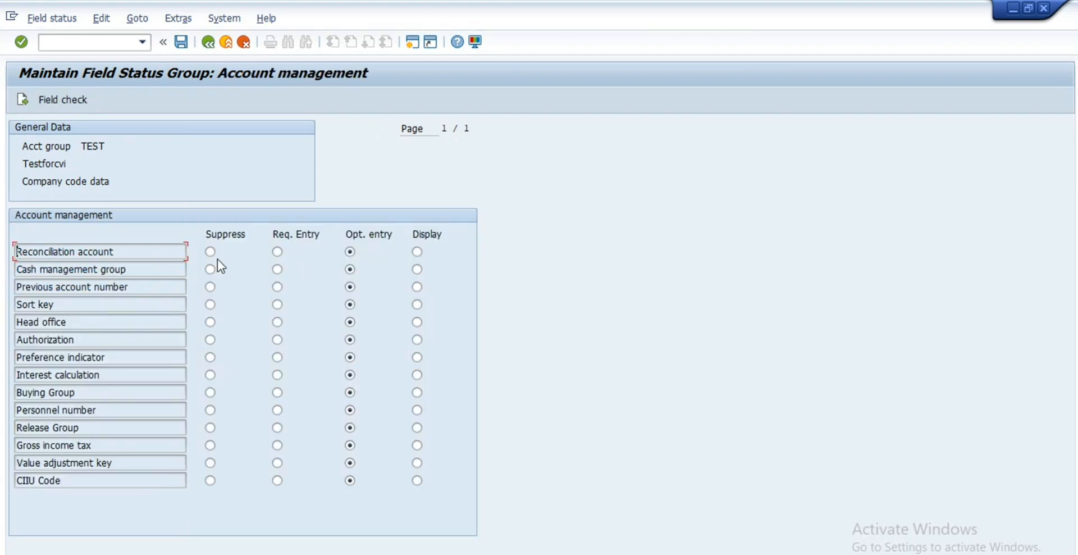
click(277, 253)
click(211, 252)
click(350, 252)
click(417, 251)
click(349, 252)
click(180, 41)
key(F3)
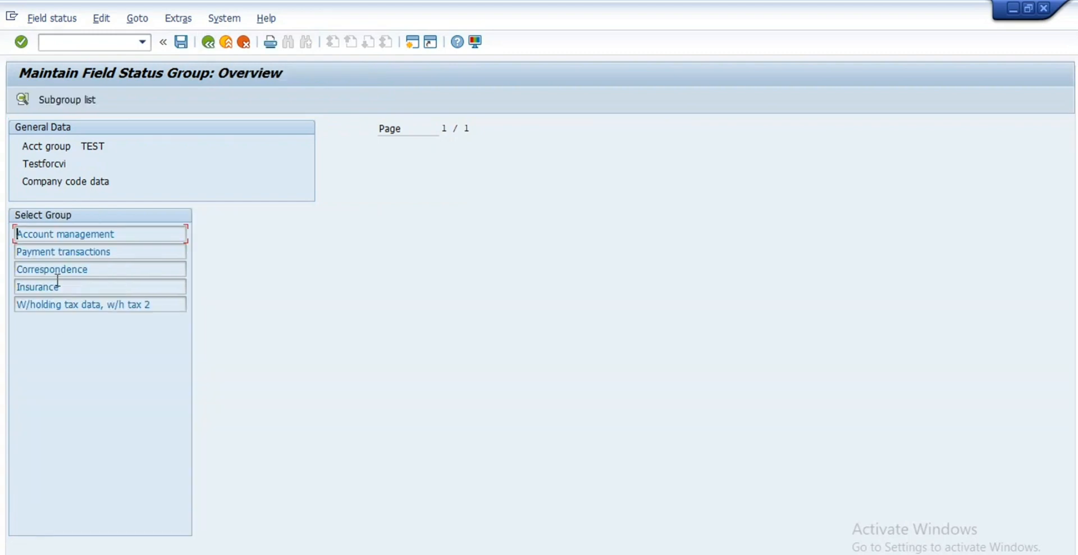
click(207, 42)
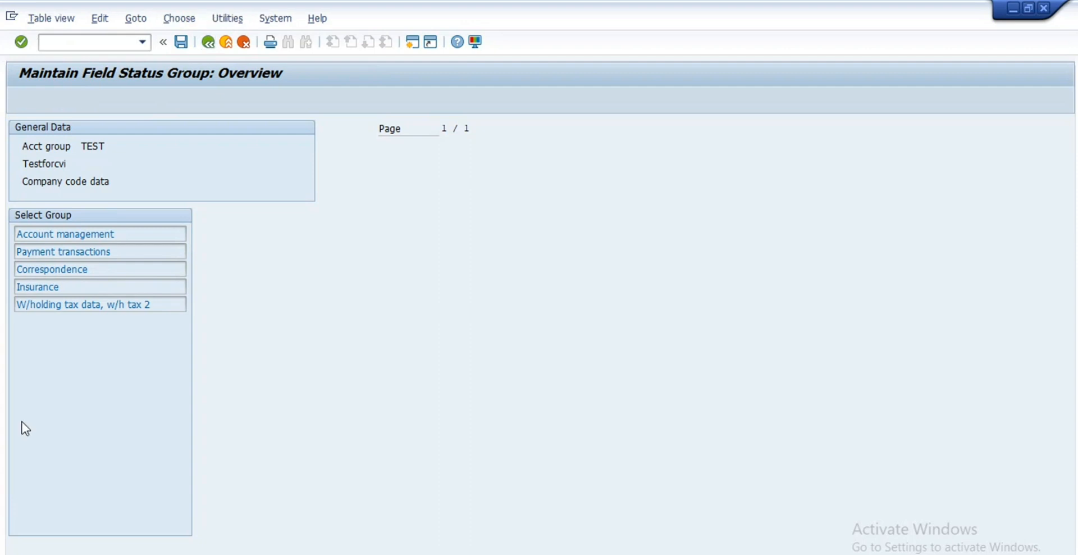
Step: Check that TEST's Sales group fields are all optional, then exit to SAP Easy Access
double_click(49, 308)
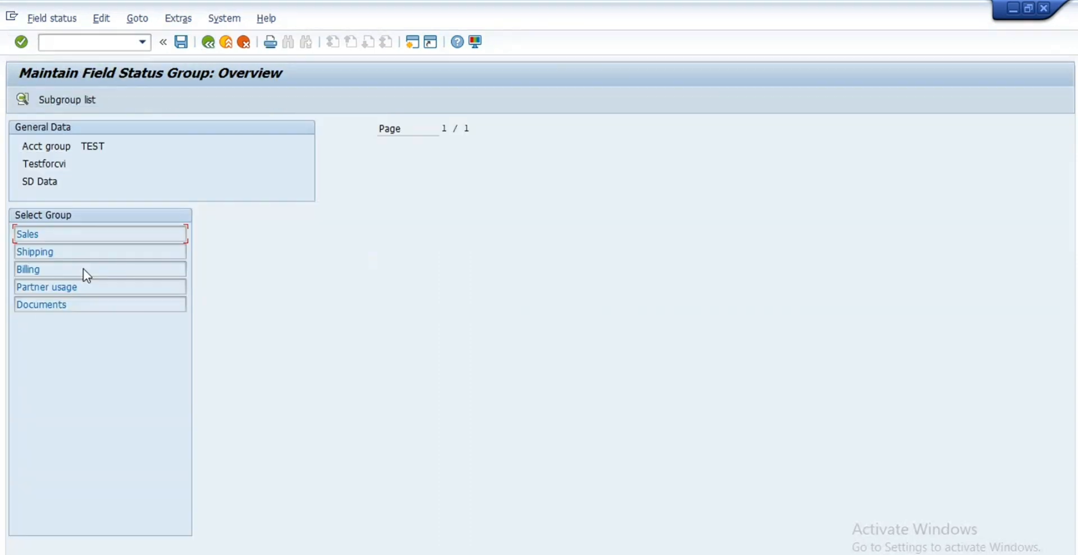
double_click(66, 236)
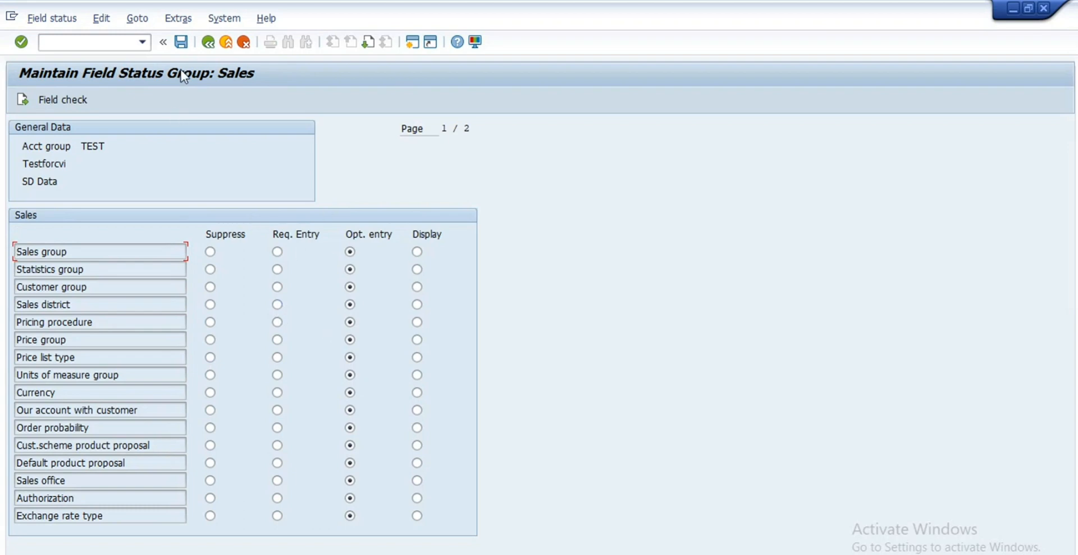
click(208, 43)
click(208, 43)
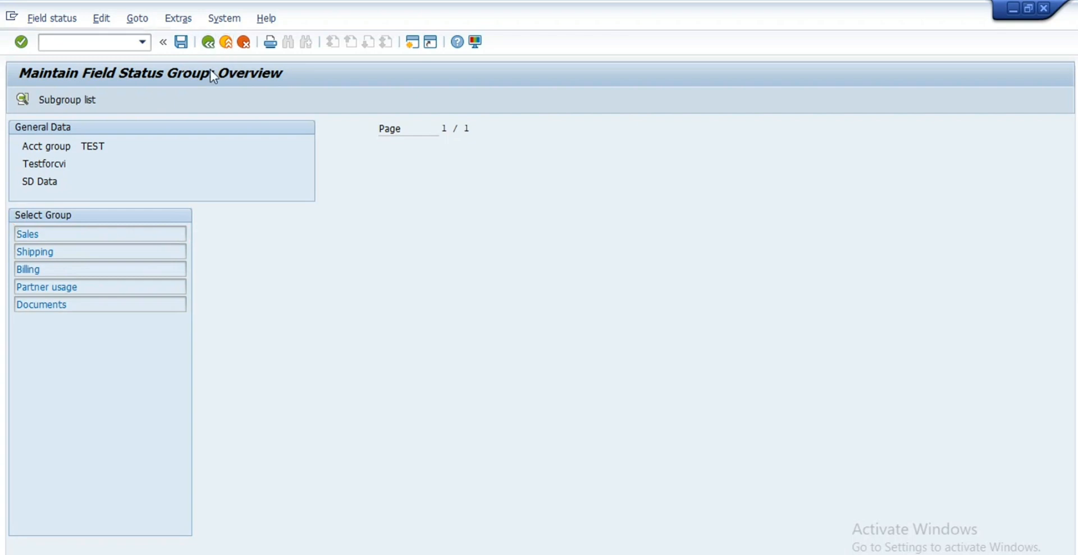
click(208, 43)
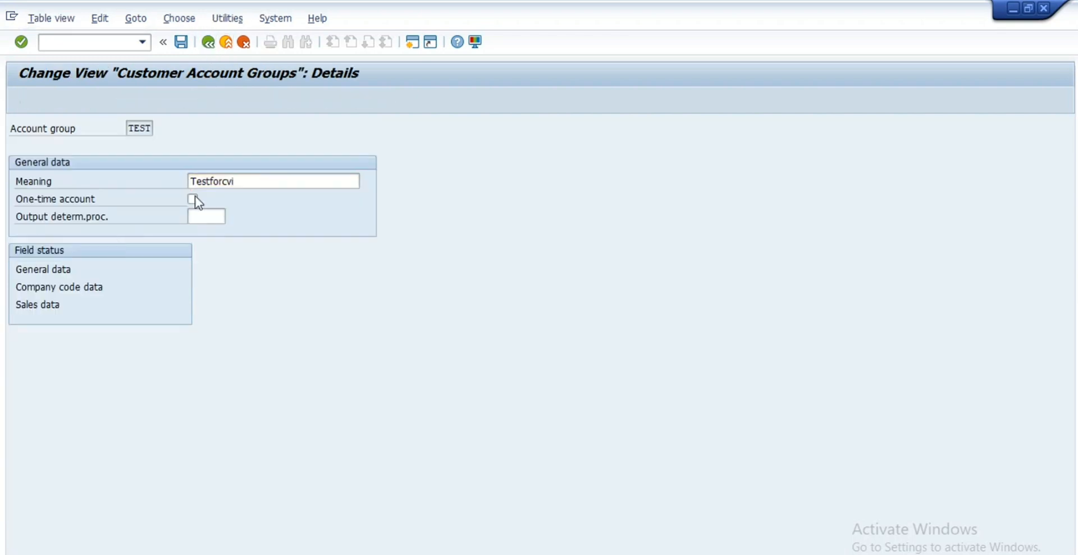
click(210, 43)
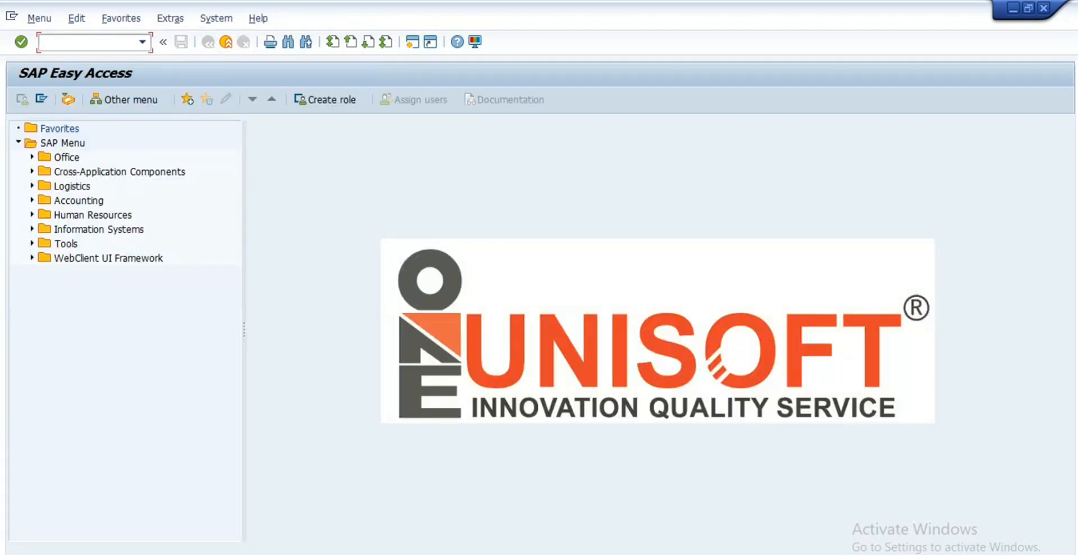
Step: Open customer number range maintenance and display its intervals
text(xd)
text(01)
key(Return)
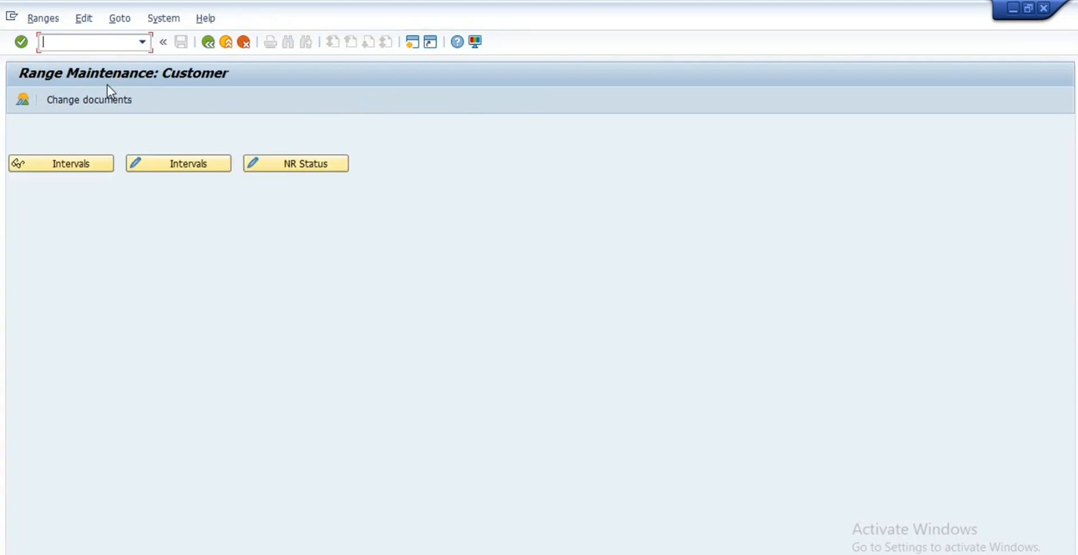
click(77, 169)
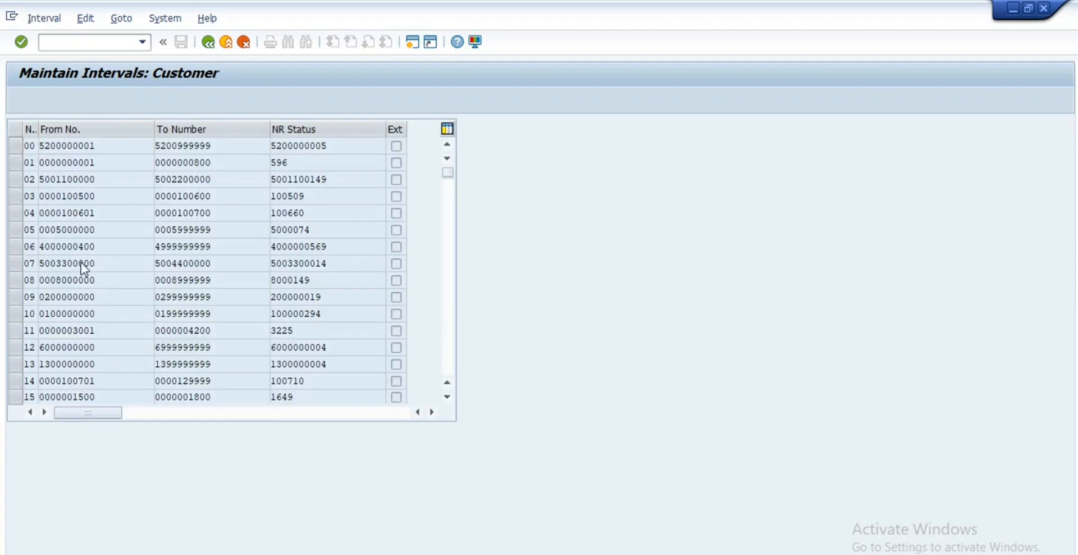
scroll(25, 179, down, 1)
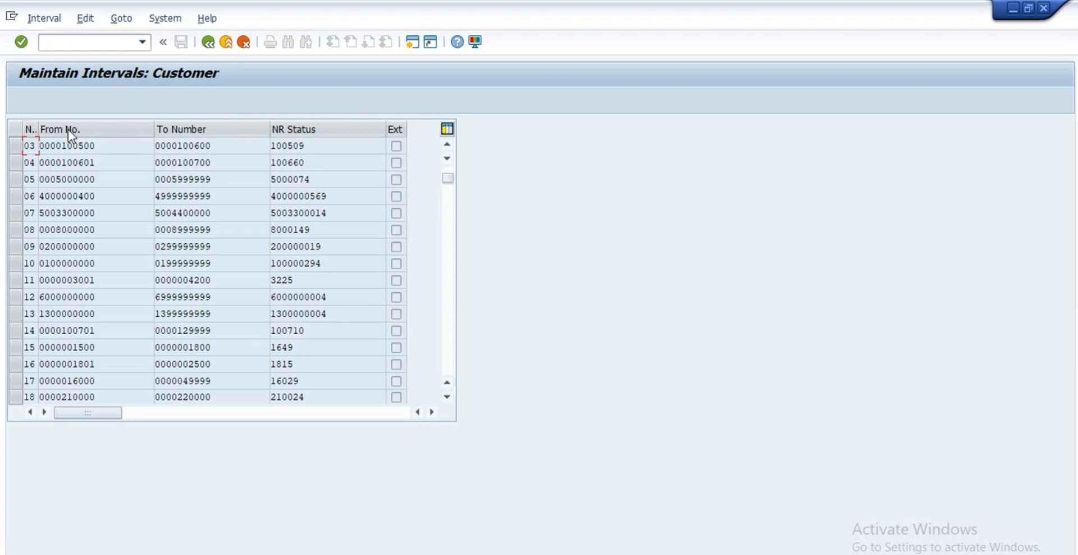
Step: Resize the No and NR Status columns, inspect interval row 12, then redisplay the intervals
drag(39, 129, 68, 130)
click(48, 294)
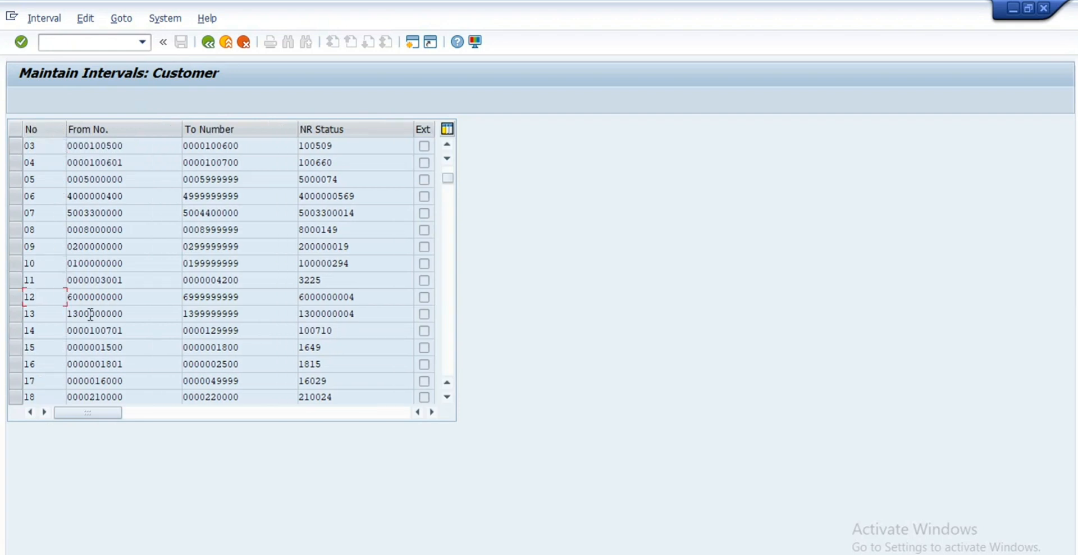
key(Tab)
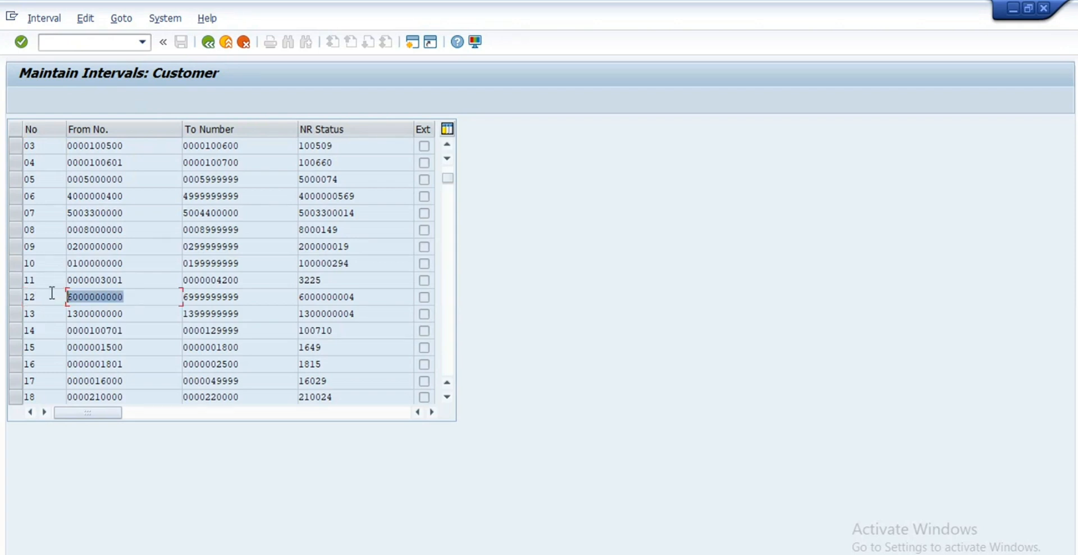
key(Tab)
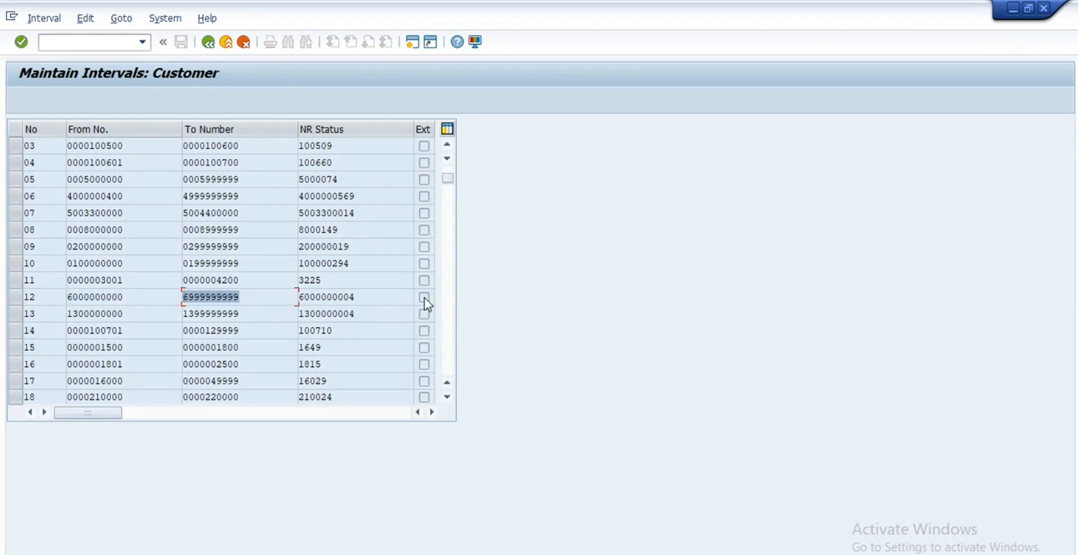
key(Tab)
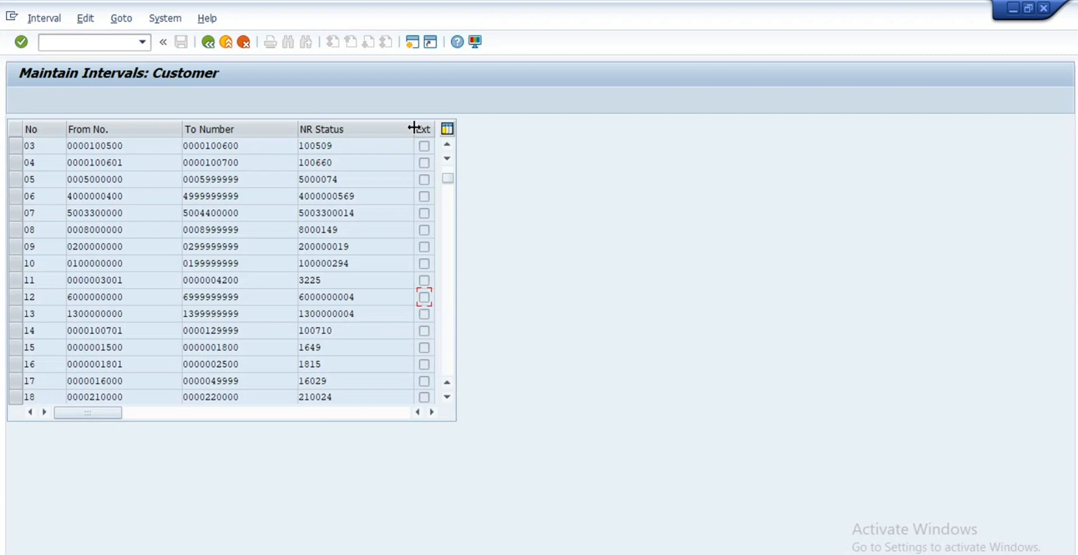
drag(414, 129, 380, 130)
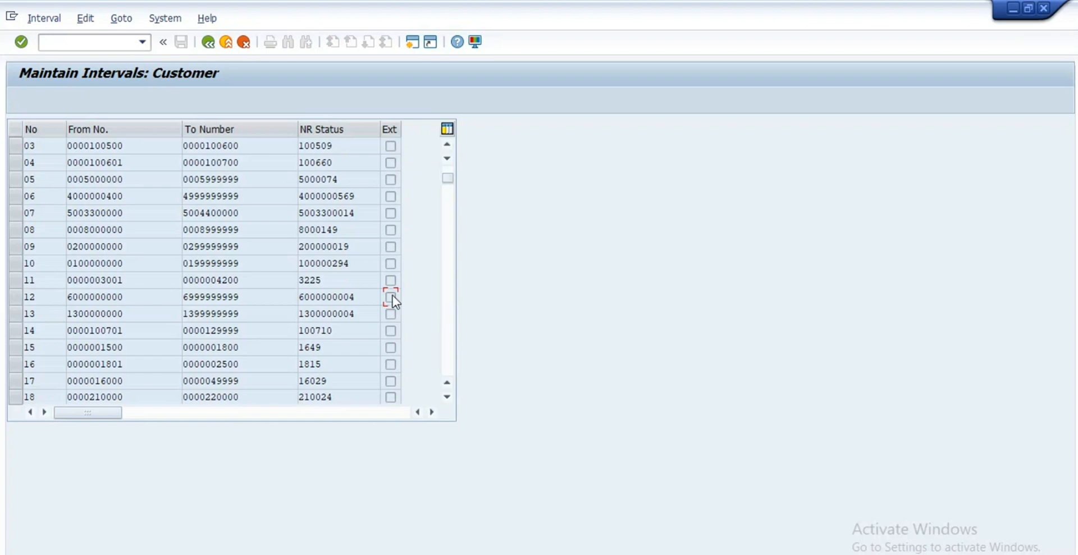
scroll(392, 298, down, 1)
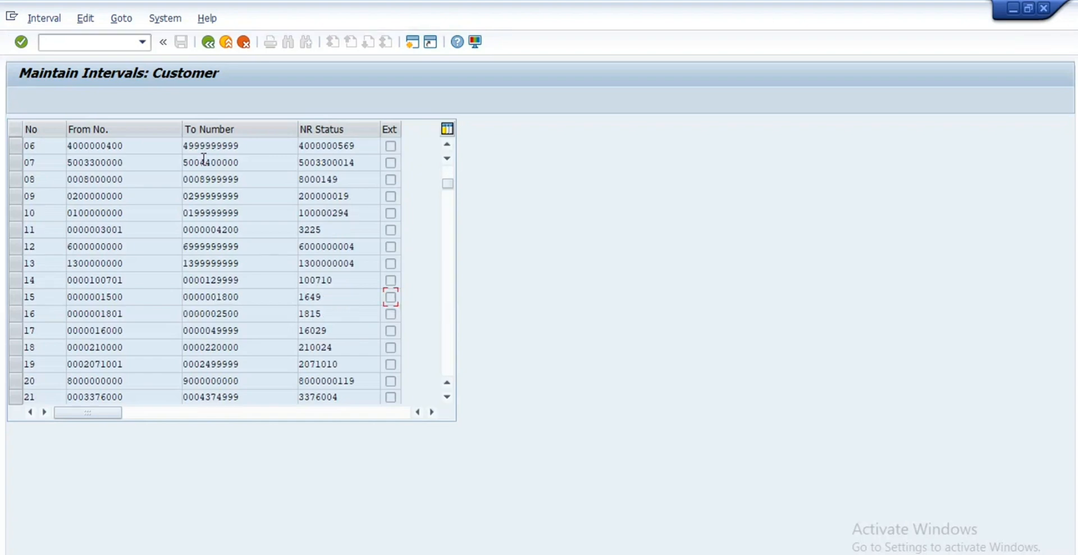
click(207, 43)
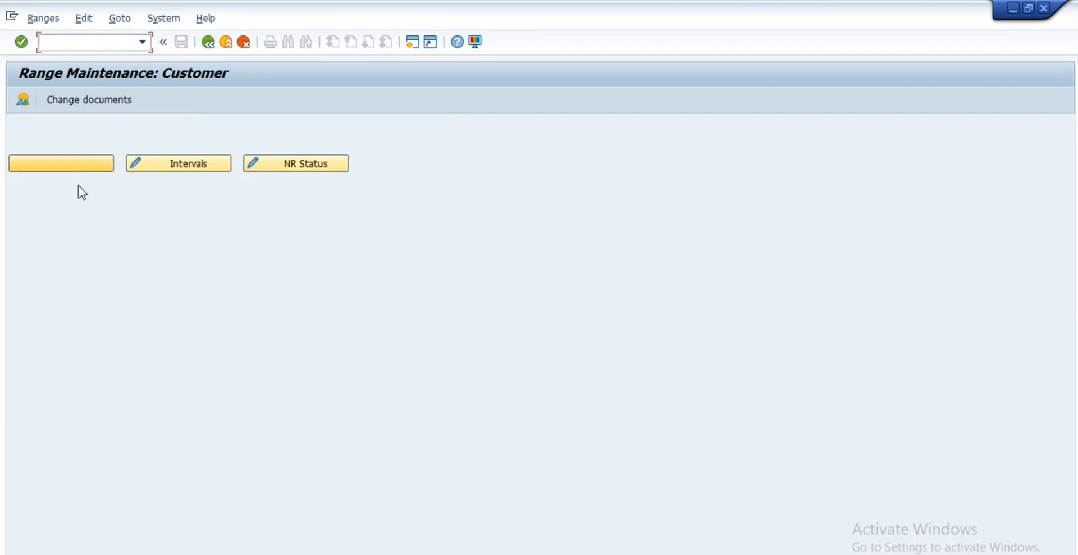
click(81, 169)
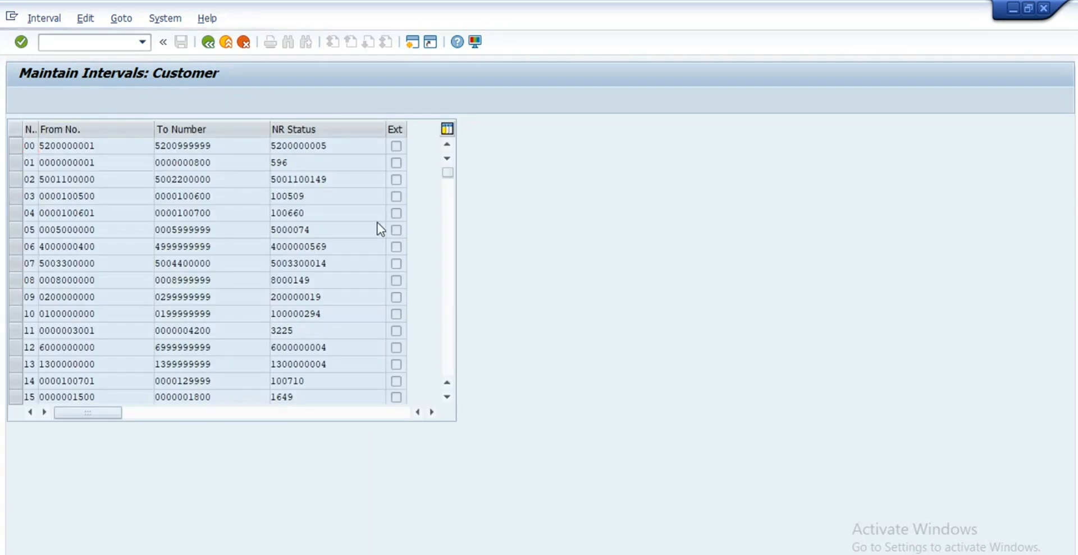
scroll(377, 224, down, 10)
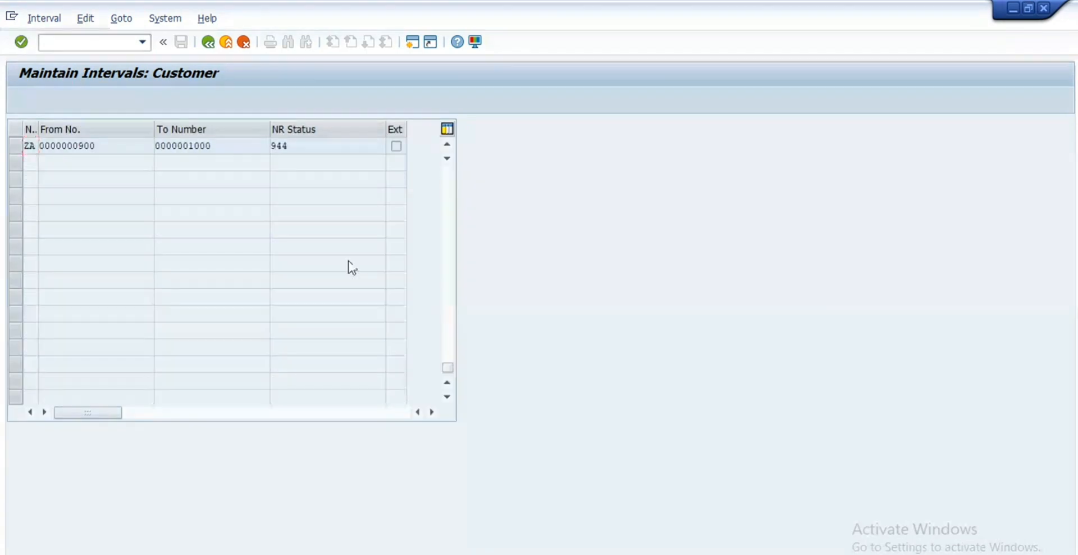
scroll(364, 260, up, 1)
scroll(365, 259, up, 4)
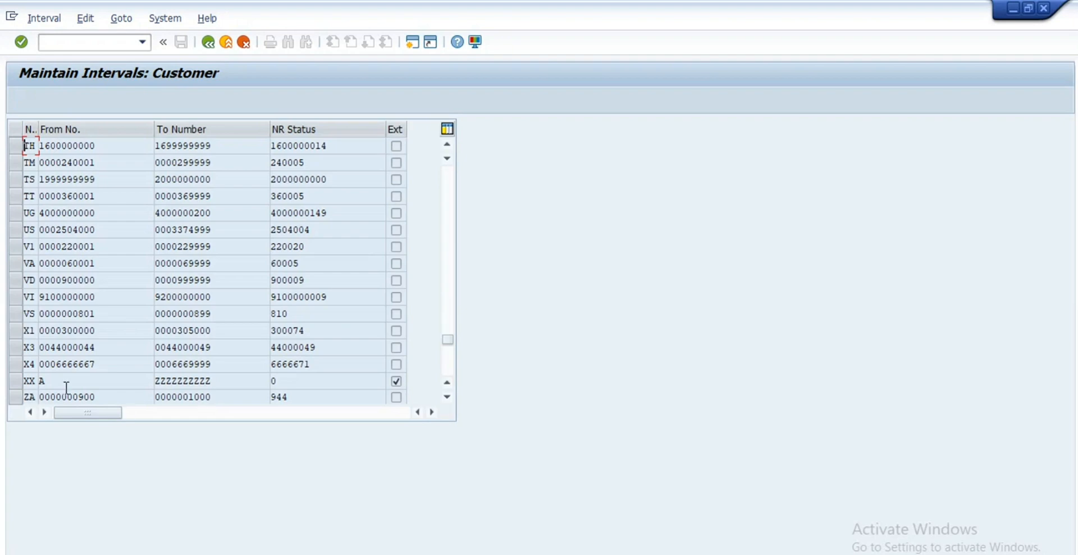
double_click(40, 381)
click(107, 386)
double_click(39, 380)
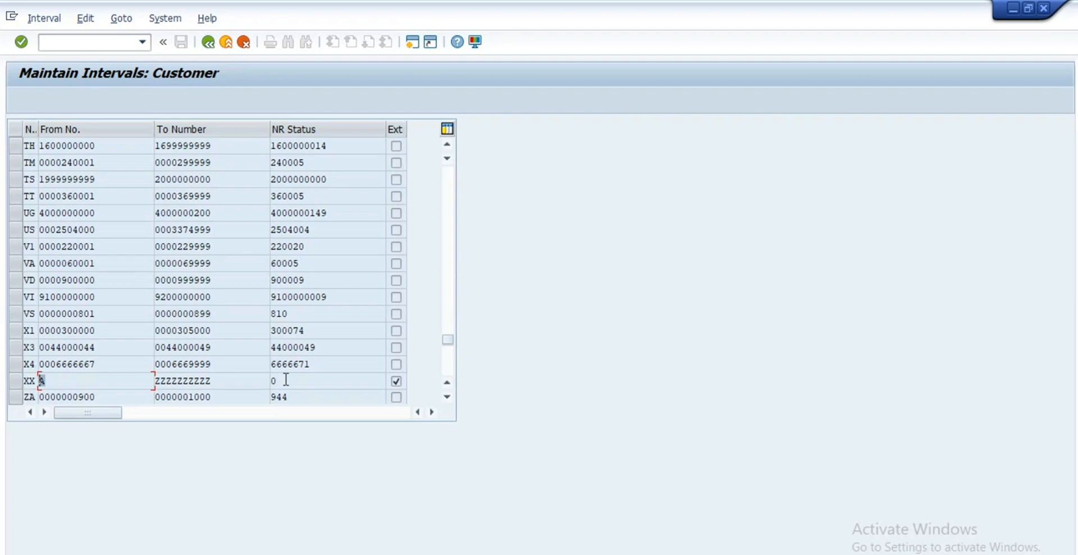
double_click(233, 382)
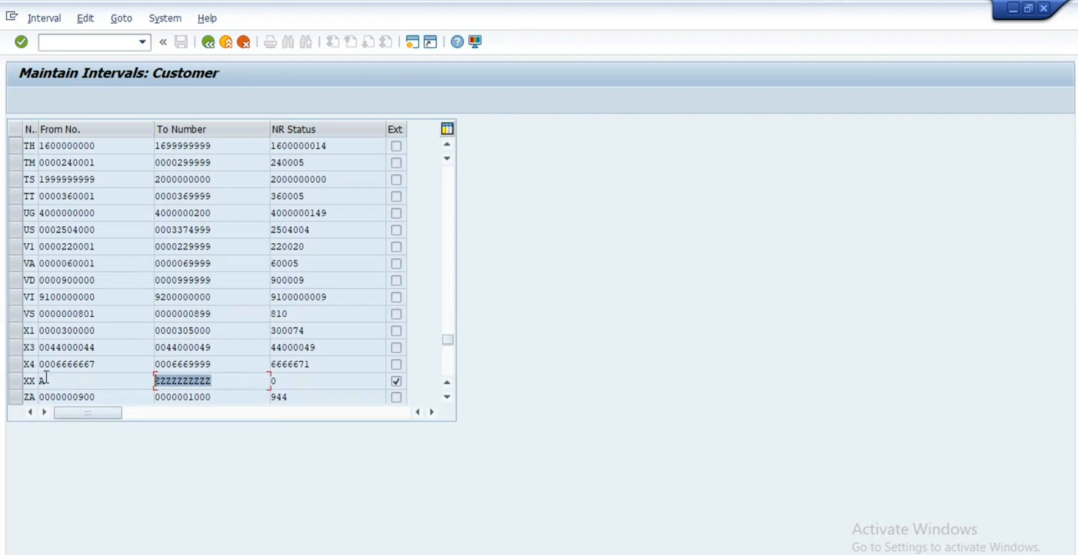
click(396, 380)
click(67, 44)
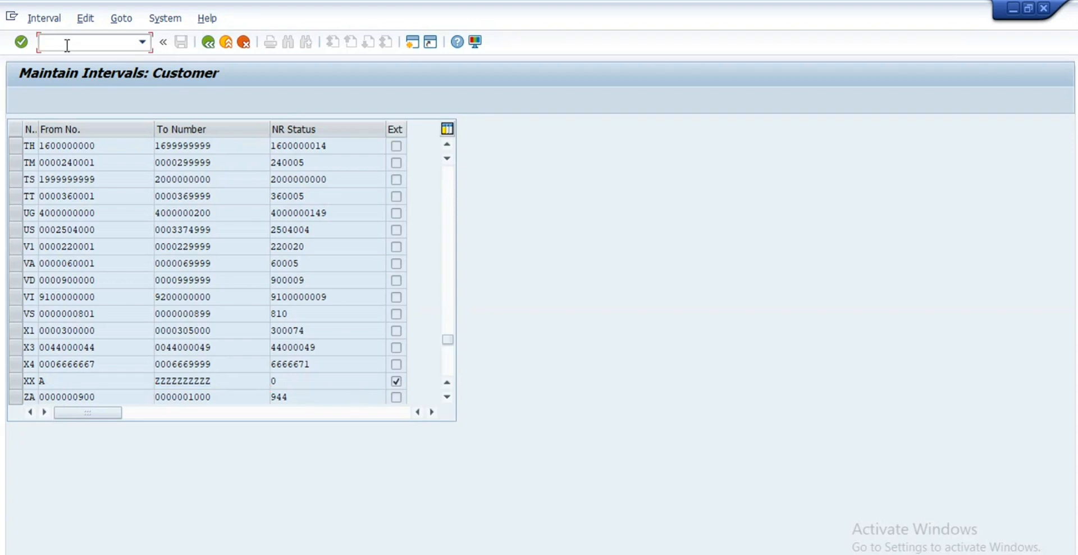
text(/nobar)
Step: In OBAR, jump to account group TEST and check that it uses number range C3
key(Return)
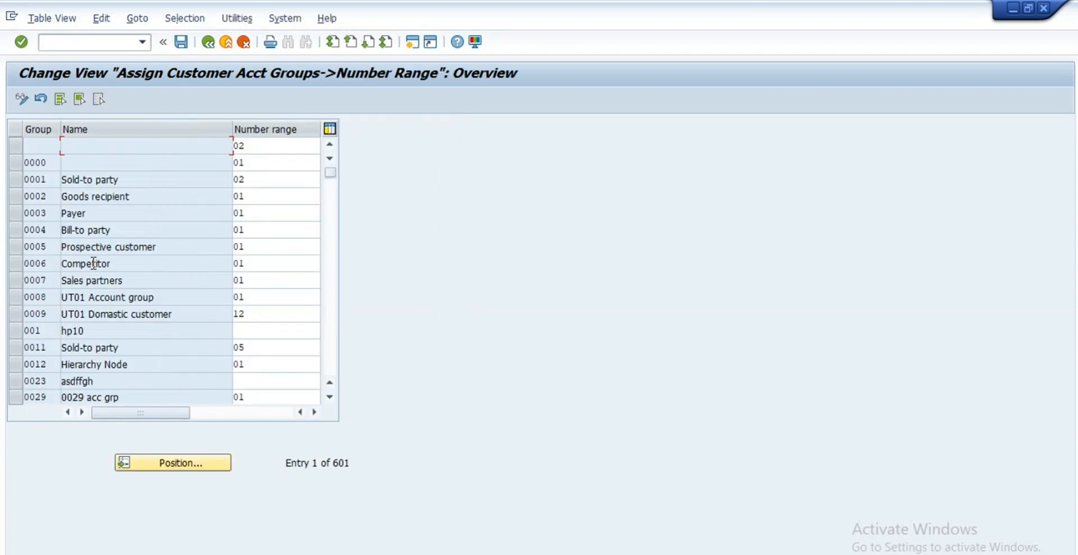
click(208, 466)
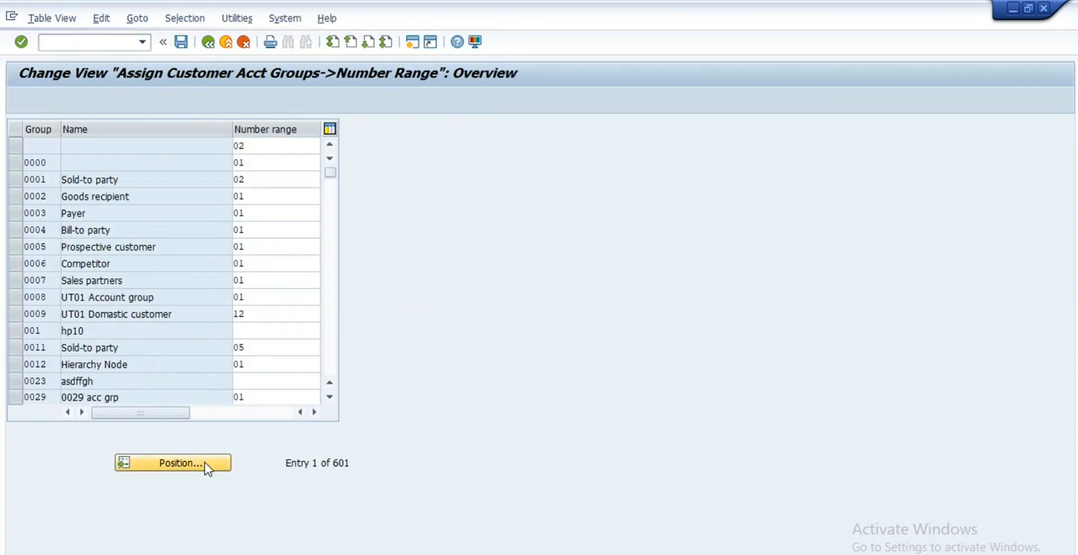
text(test)
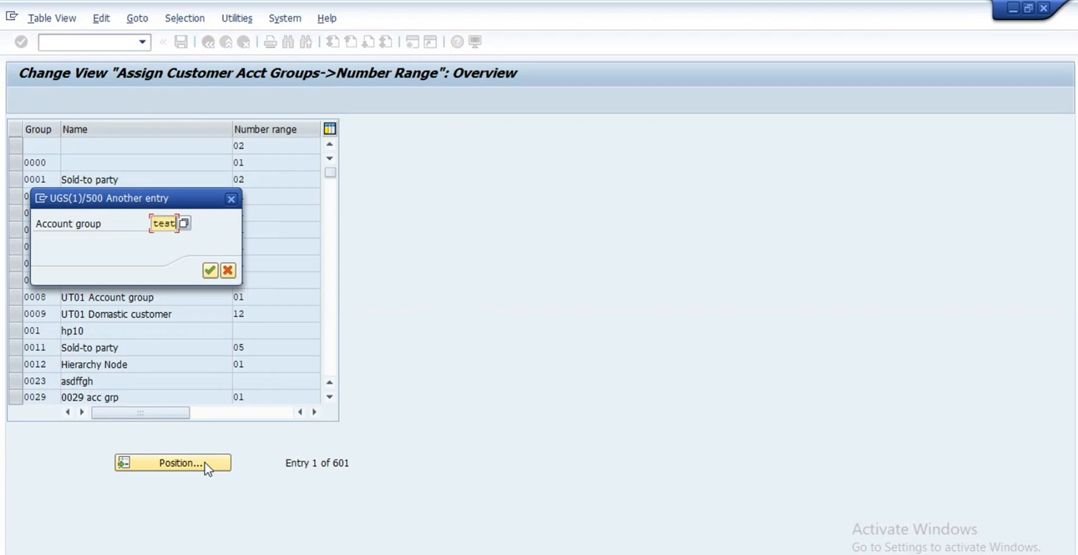
key(Return)
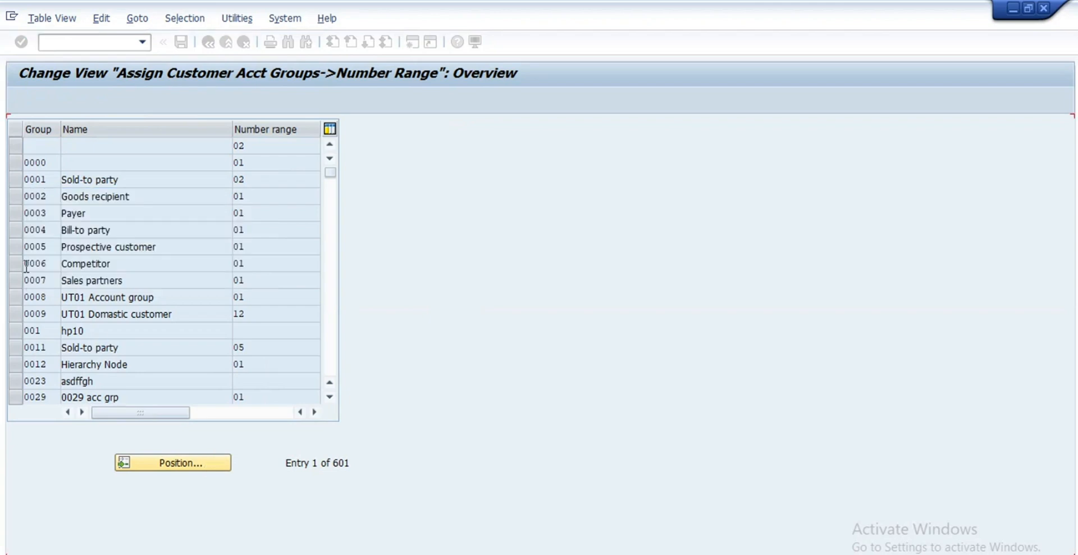
click(16, 147)
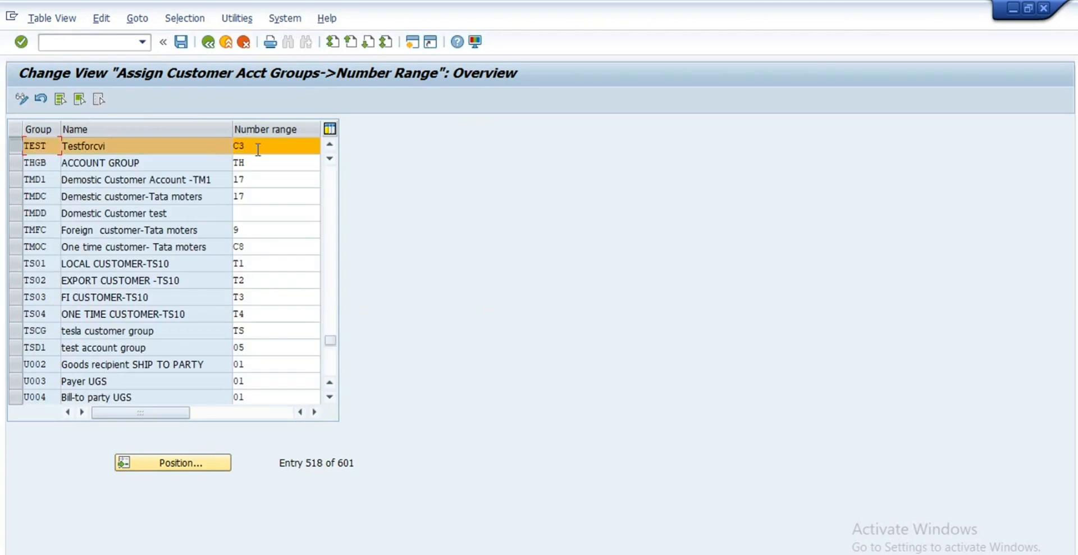
click(125, 147)
click(18, 146)
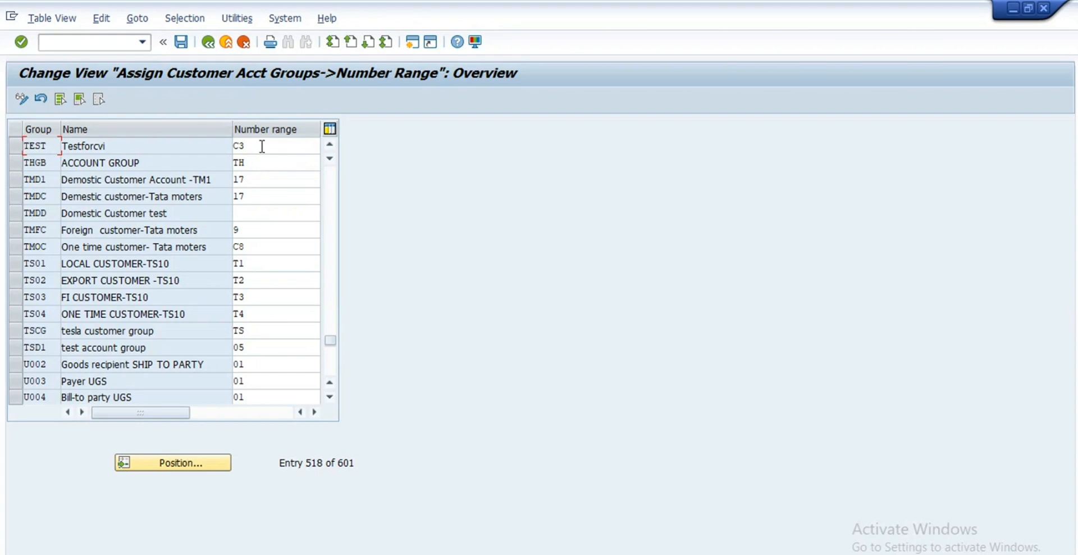
double_click(262, 146)
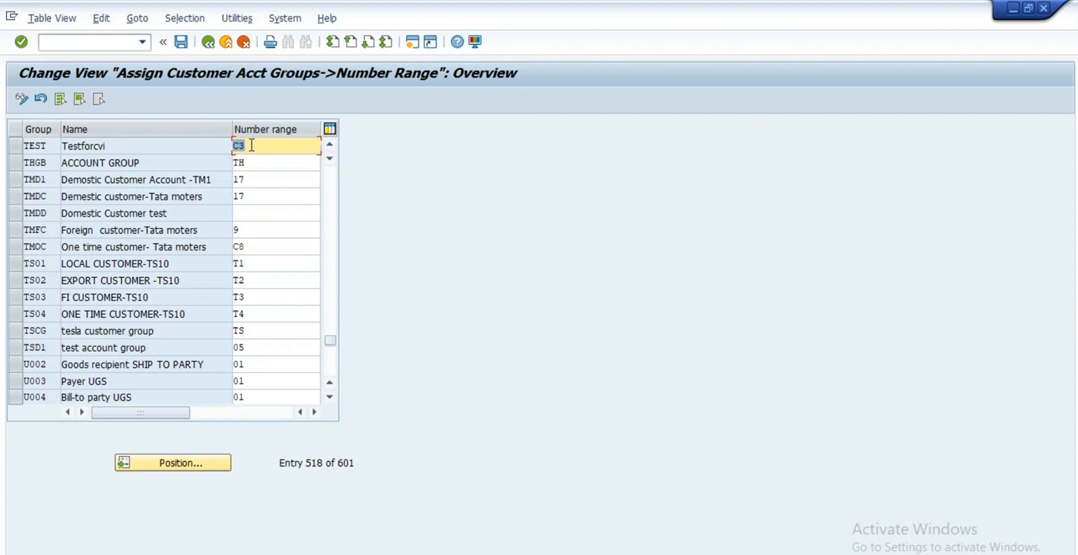
click(252, 145)
click(124, 41)
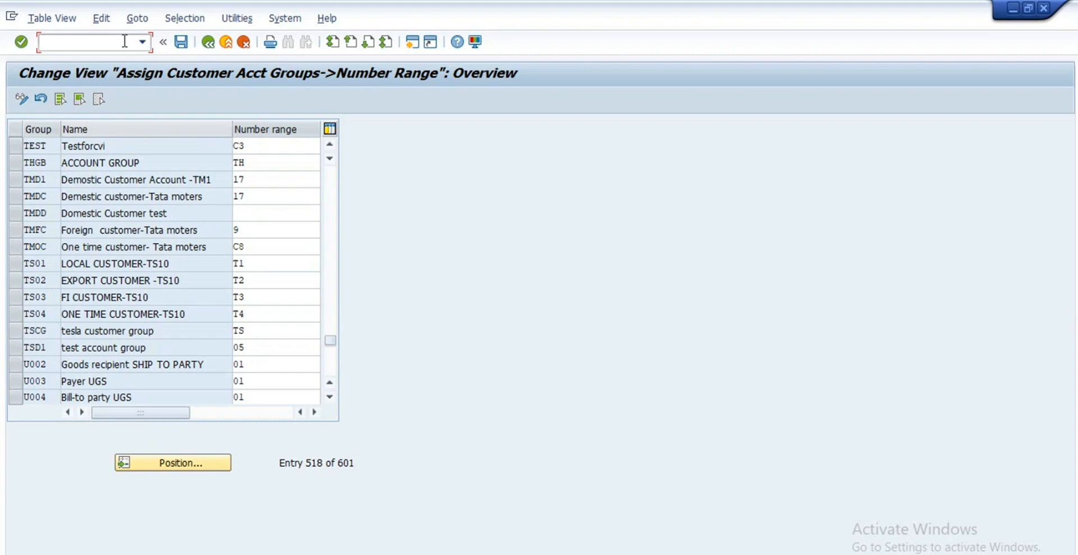
text(/n)
Step: Start XD01 and choose account group TEST Testforcvi
text(xd01)
key(Return)
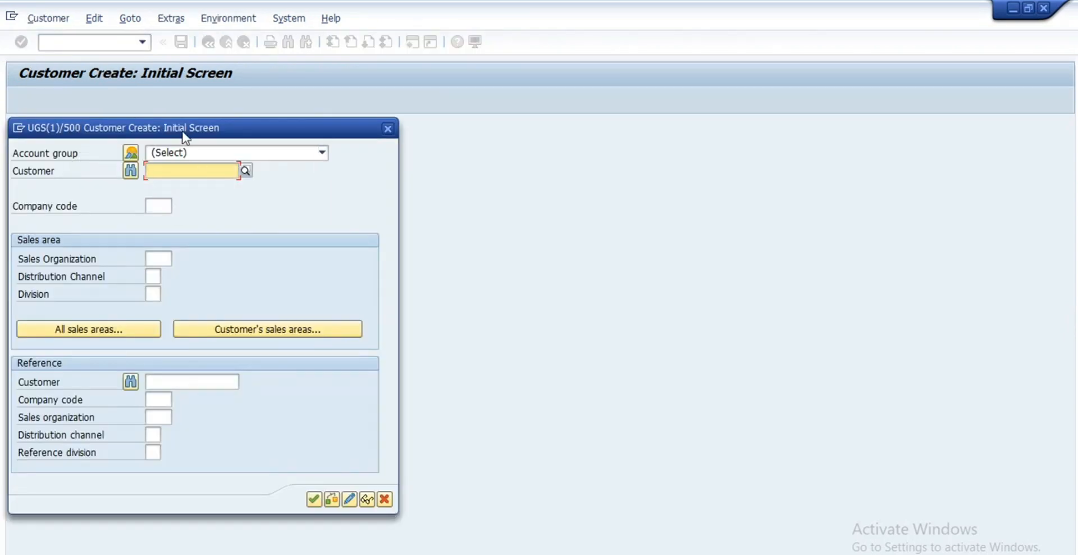
drag(178, 123, 238, 105)
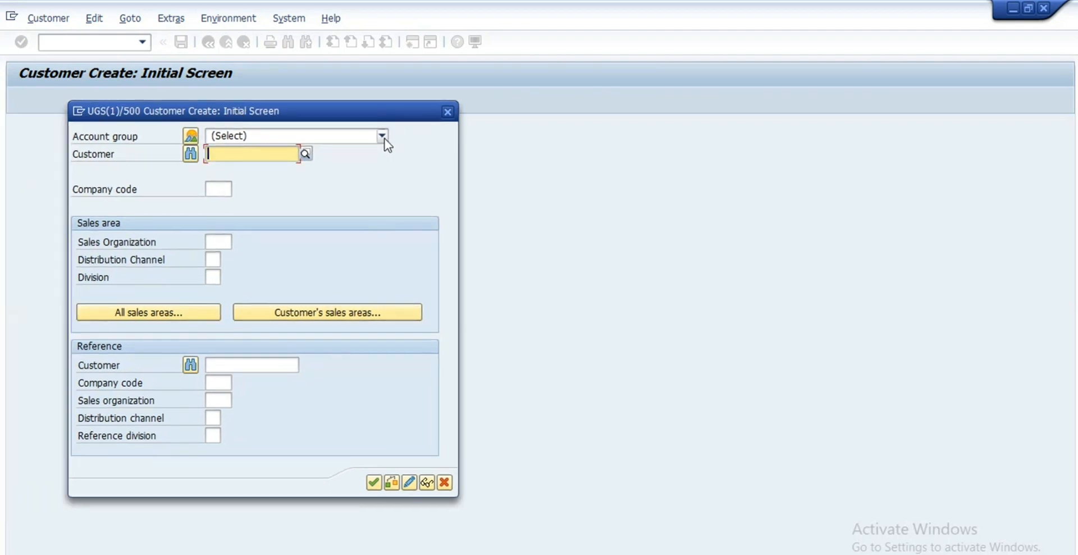
click(383, 136)
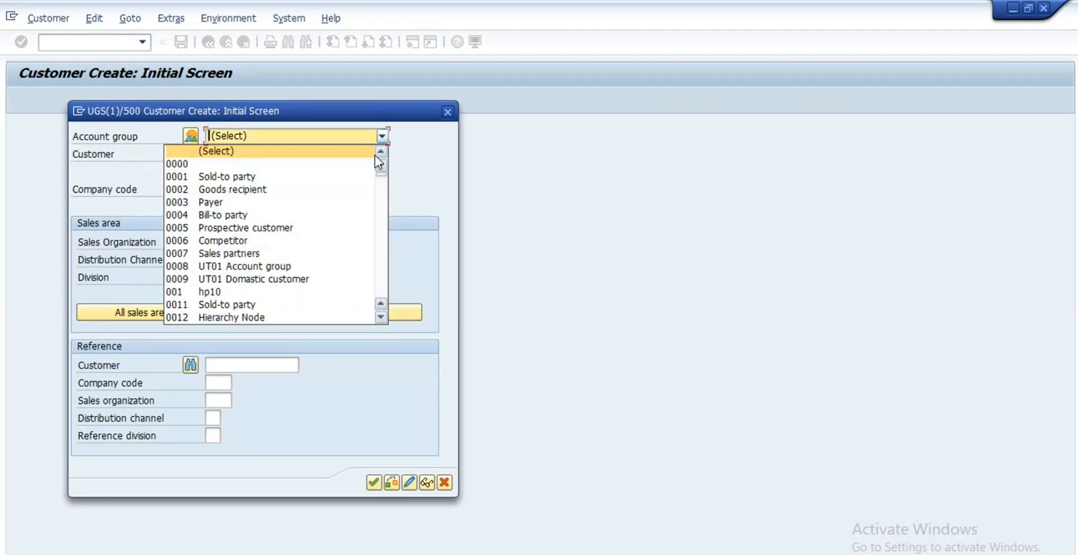
scroll(340, 205, down, 10)
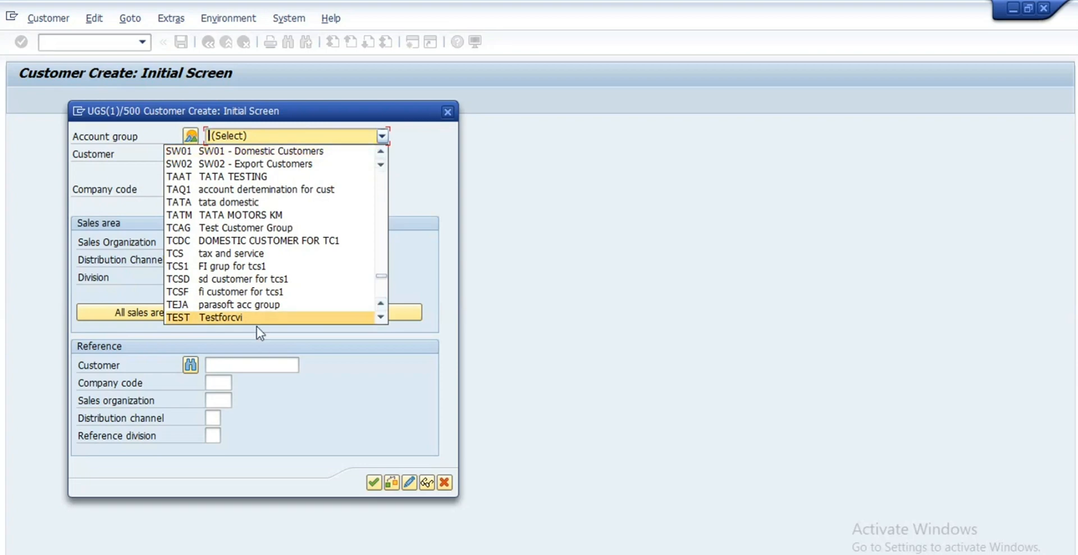
click(258, 318)
Step: Enter company code RE99
click(228, 189)
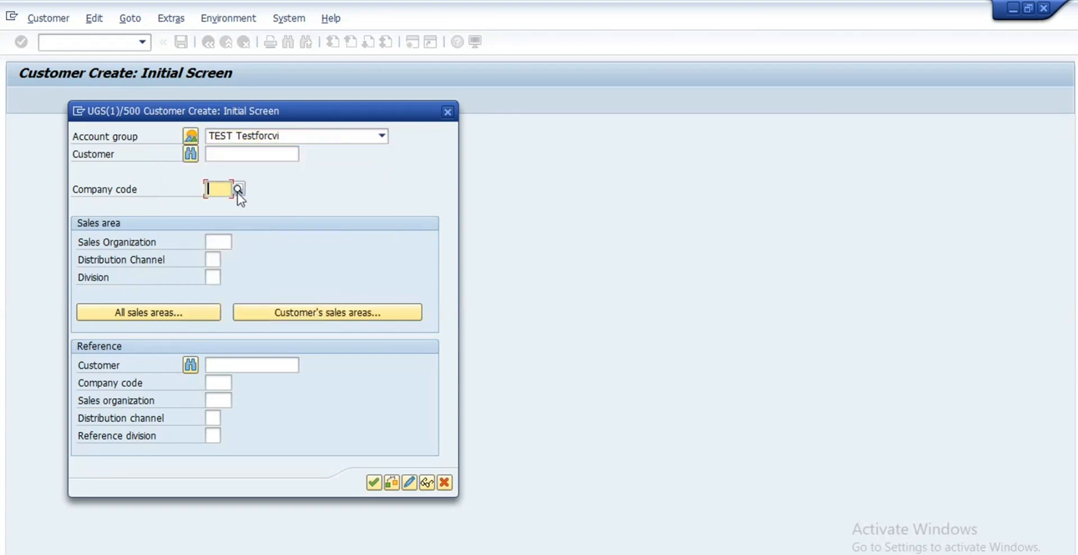
click(238, 189)
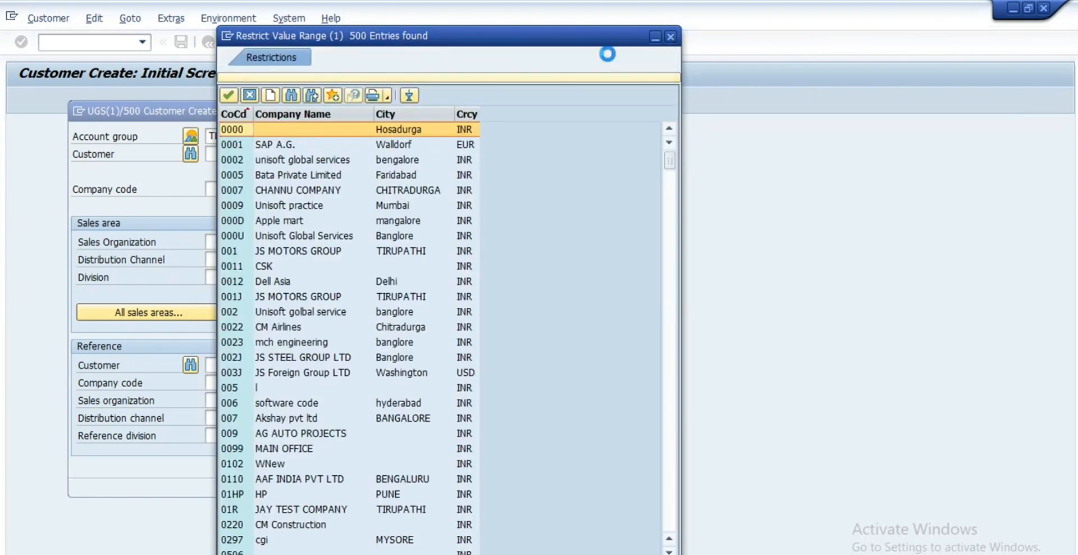
click(670, 37)
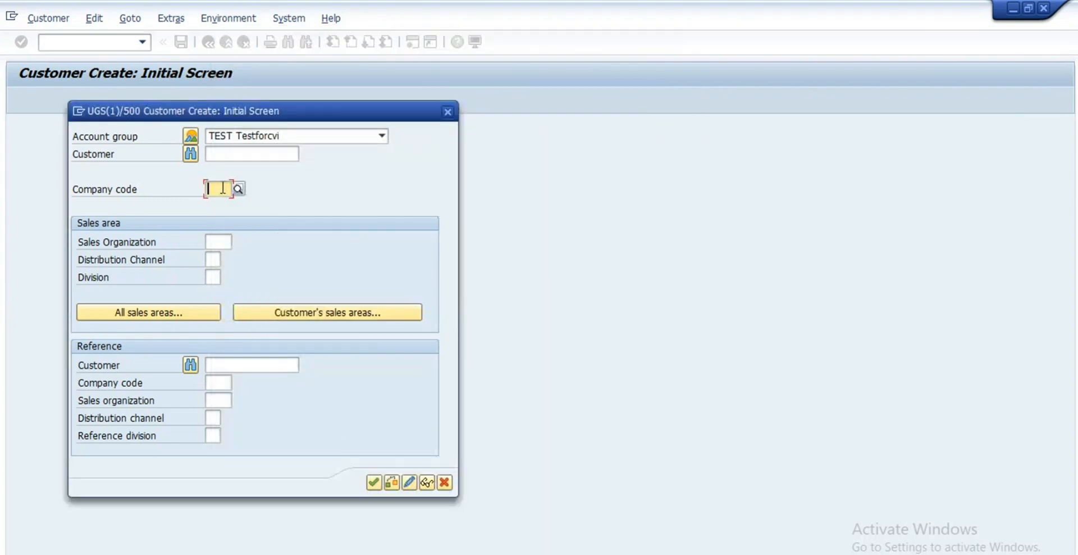
text(ree)
key(BackSpace)
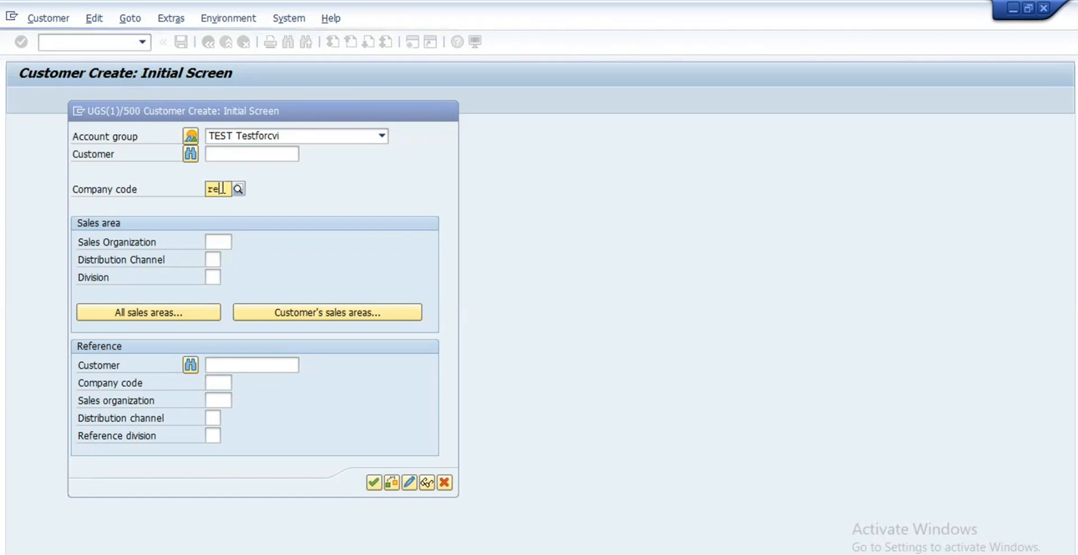
text(99)
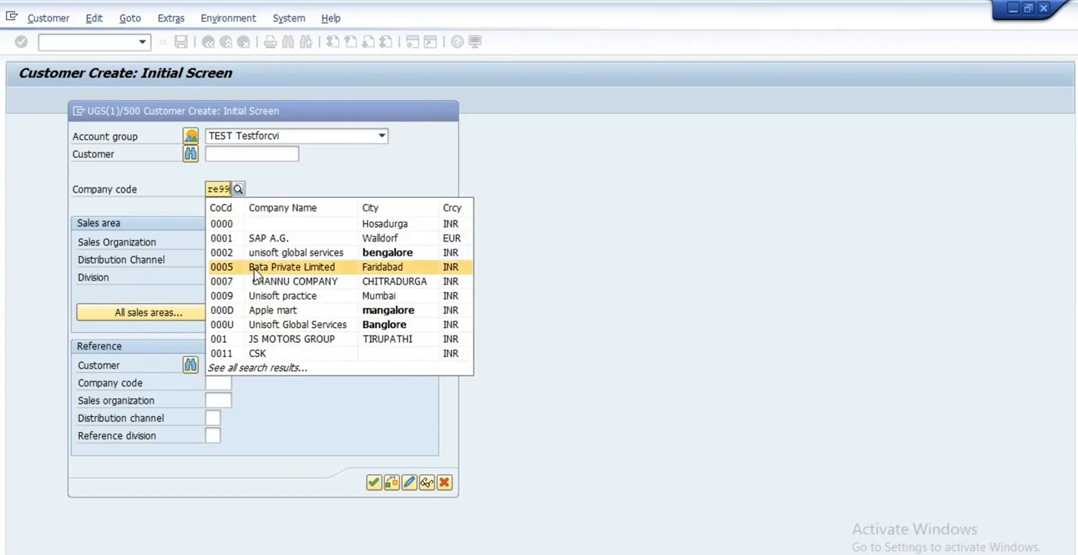
click(478, 203)
Step: Acknowledge the missing customer number error, check the sales area fields, and close the dialog
click(242, 312)
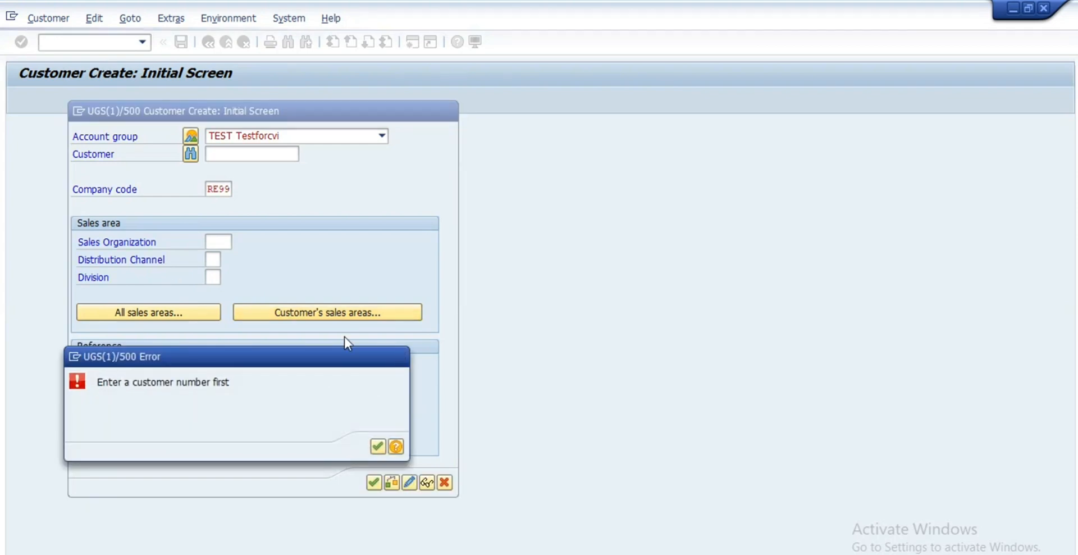
key(Return)
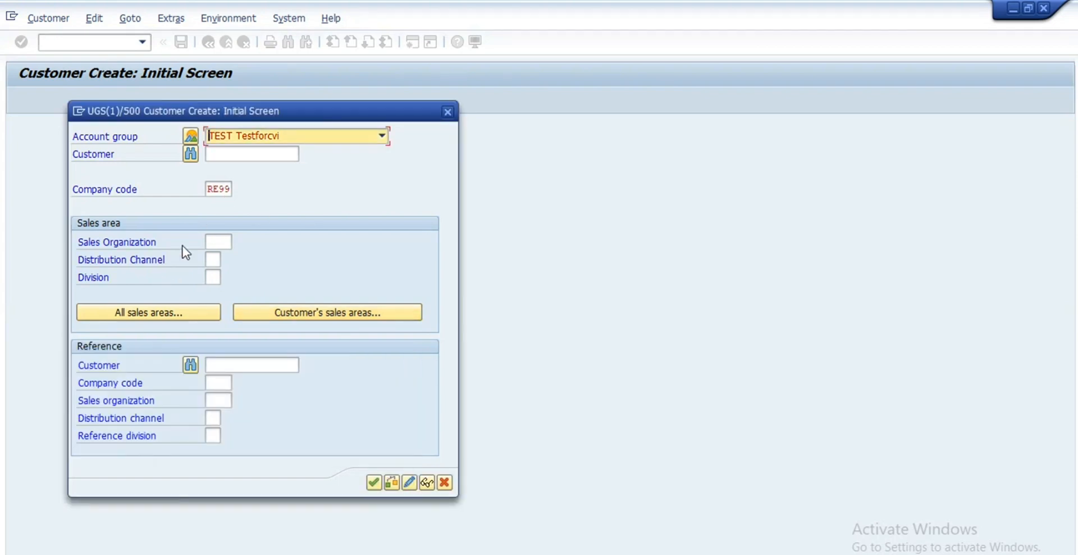
click(226, 241)
click(213, 259)
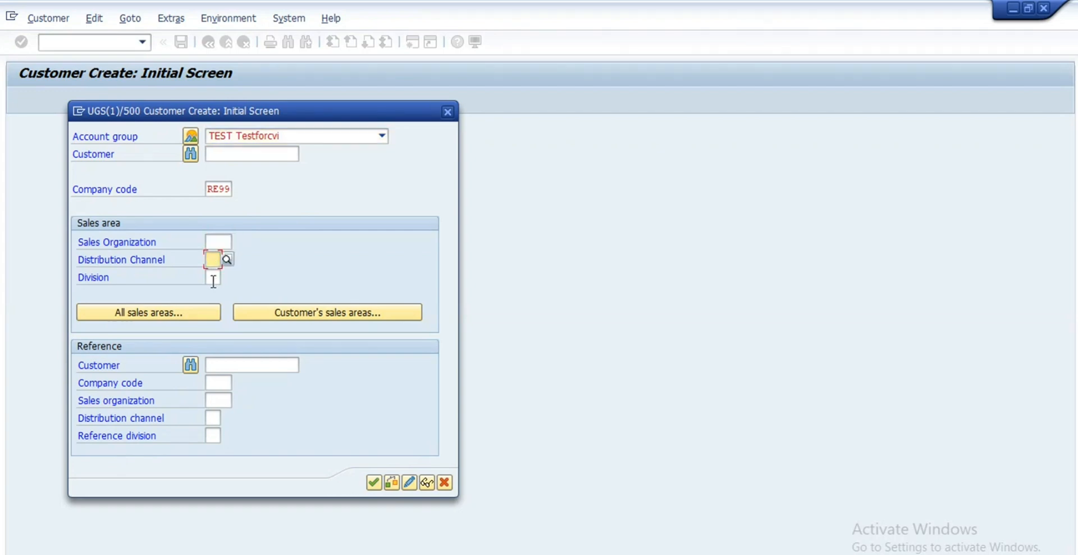
click(214, 278)
click(448, 111)
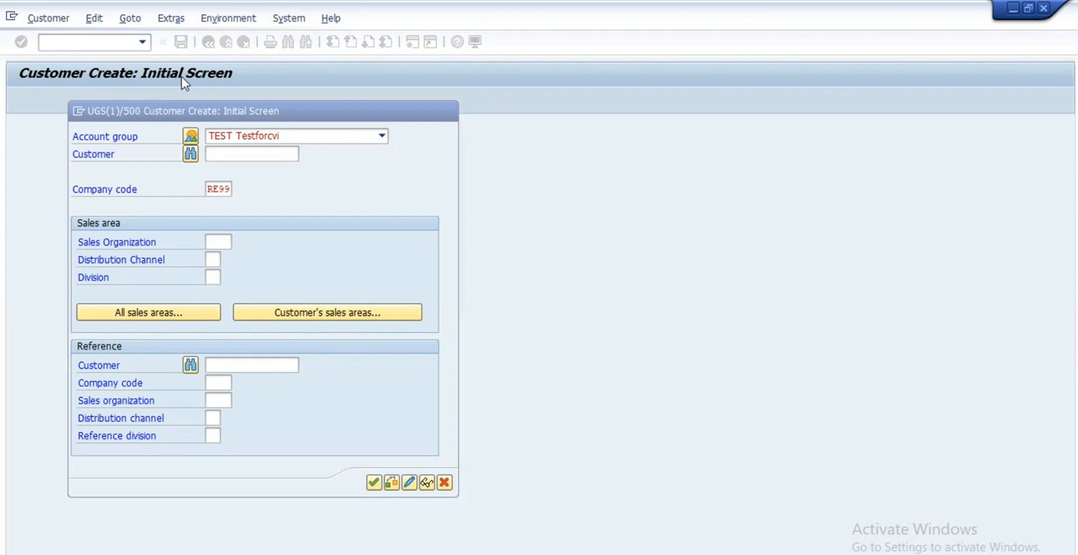
Step: Run XD02 for a recently used customer with sales area RE99 / R8 / R9
text(xd)
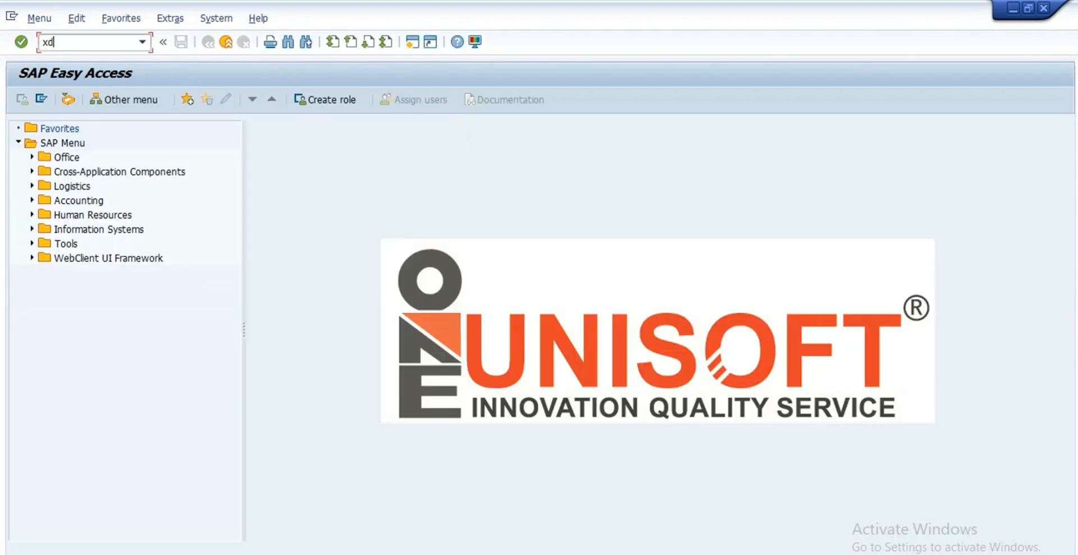
text(02)
key(Return)
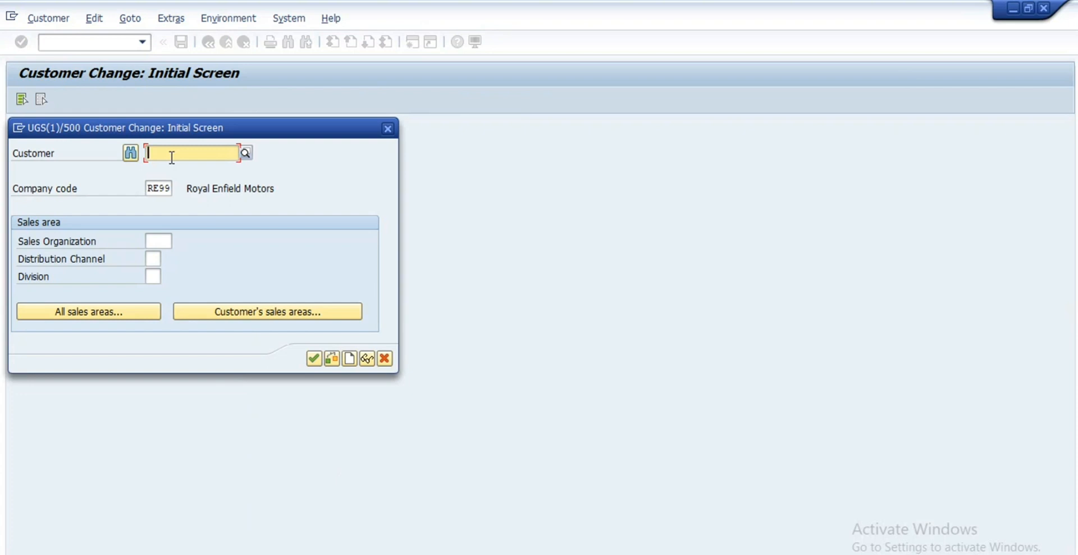
click(172, 155)
click(173, 170)
click(235, 314)
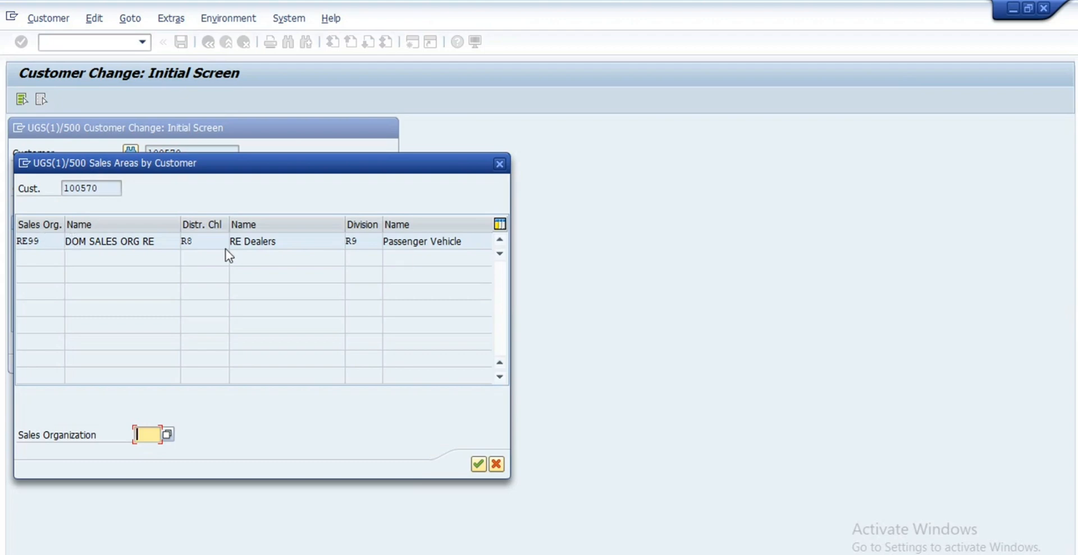
drag(188, 164, 558, 132)
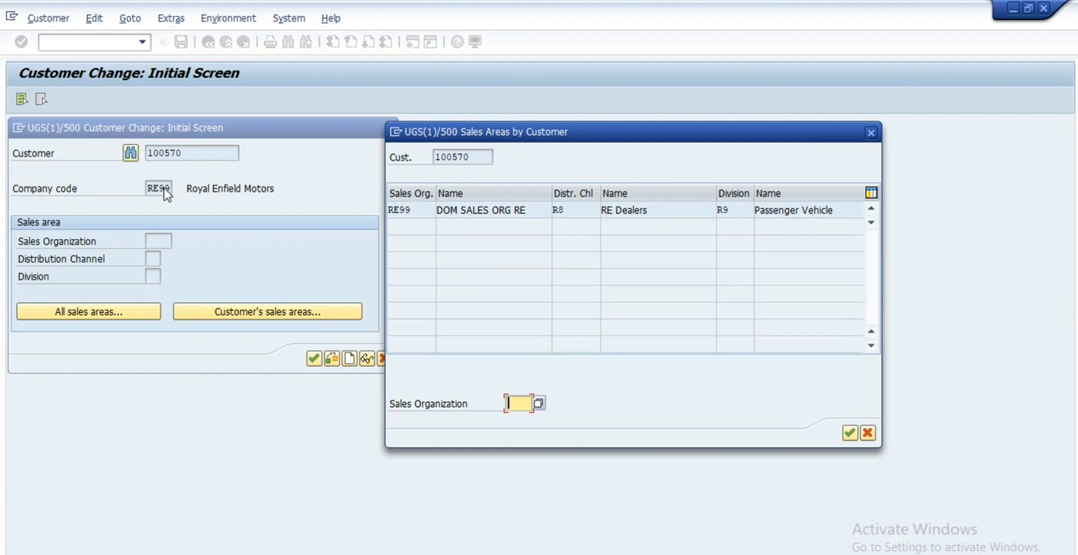
double_click(482, 215)
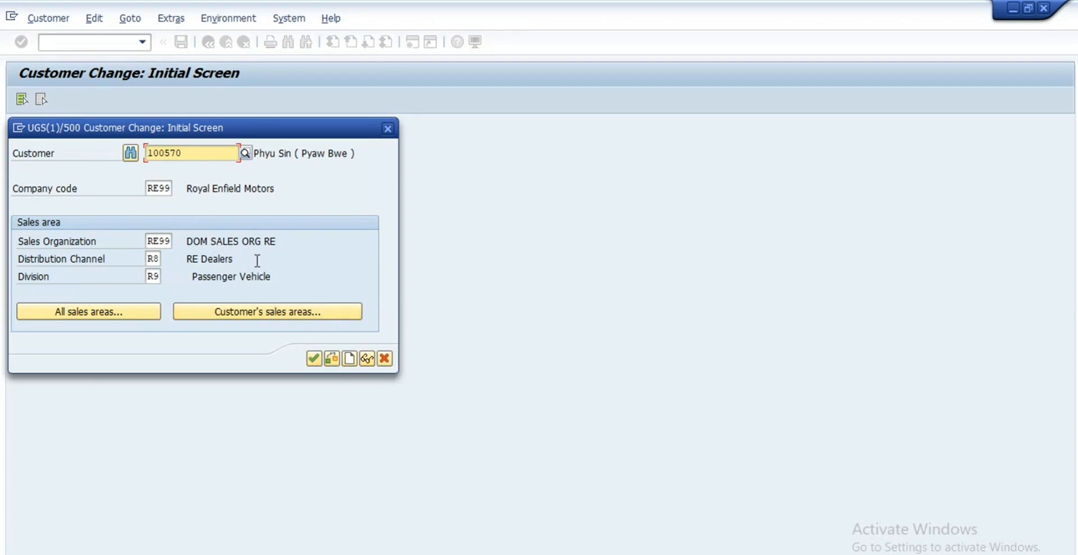
click(315, 359)
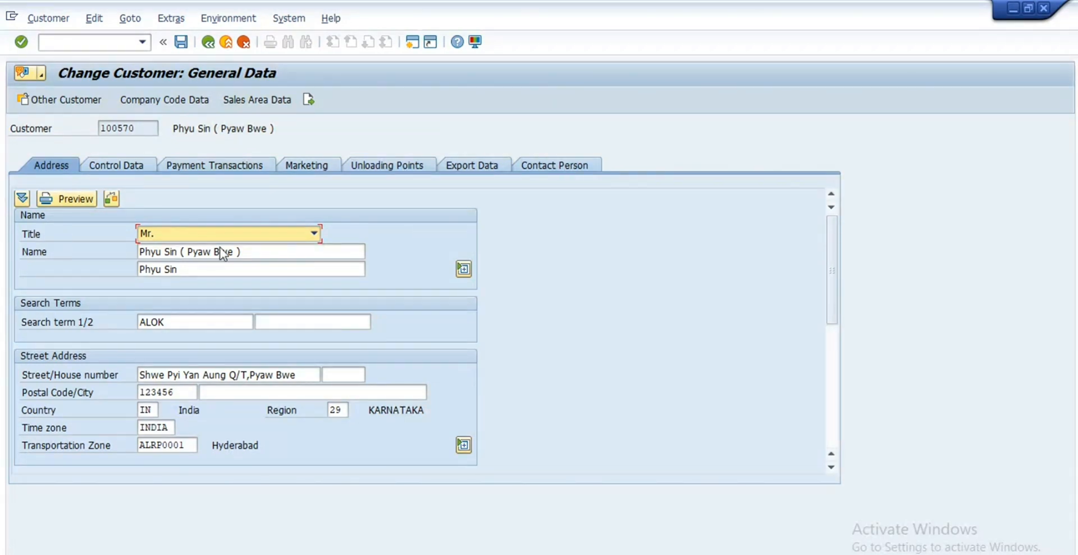
Step: Scroll through the customer's Address tab and check transportation zone ALRP0001
scroll(182, 218, down, 1)
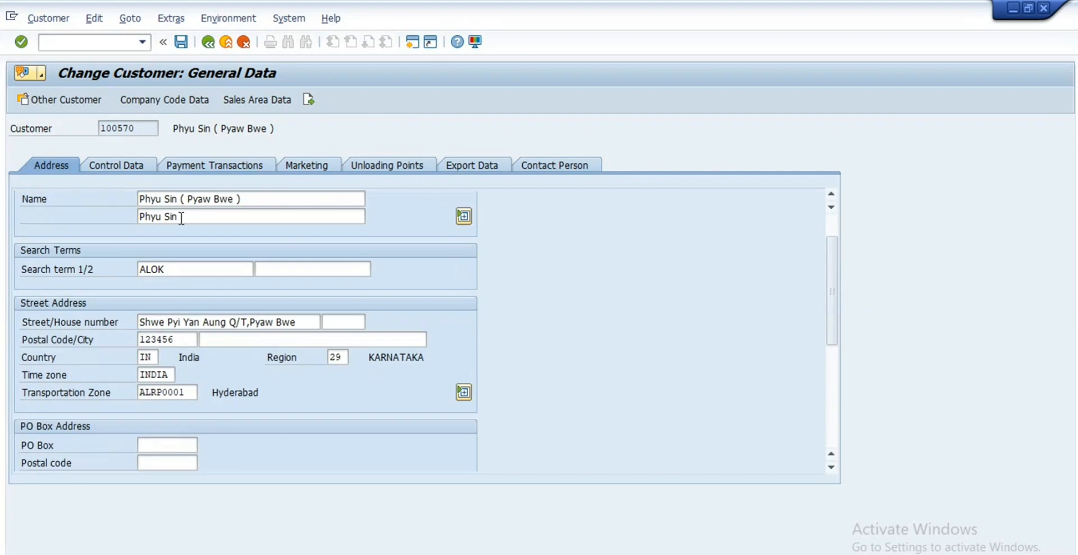
scroll(169, 268, down, 1)
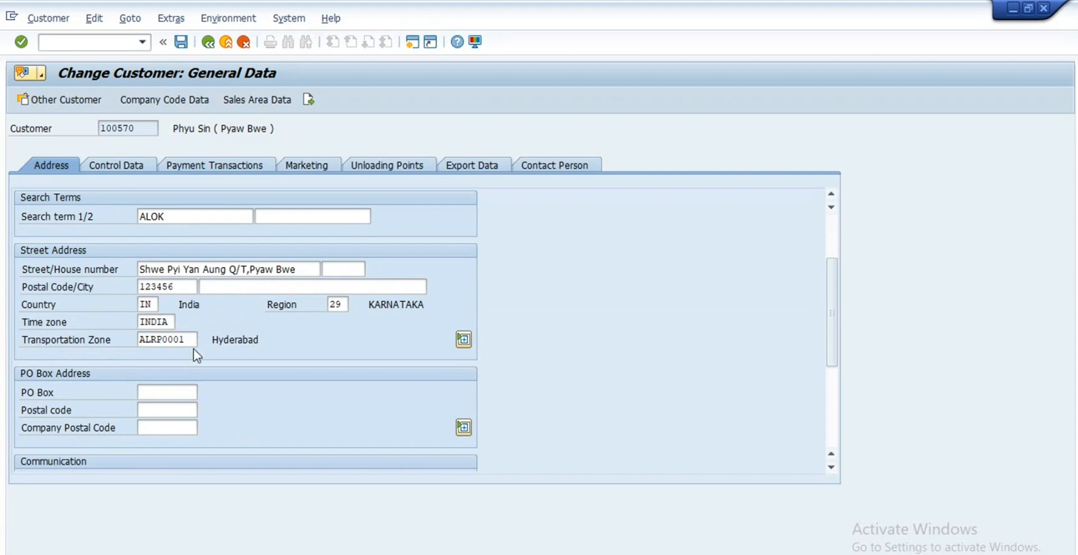
drag(187, 339, 124, 339)
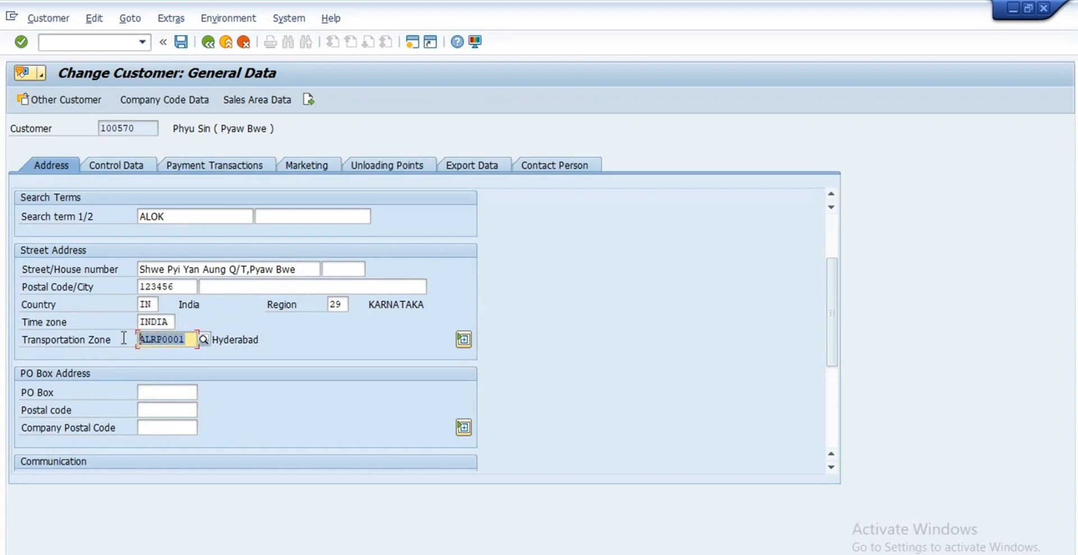
click(193, 339)
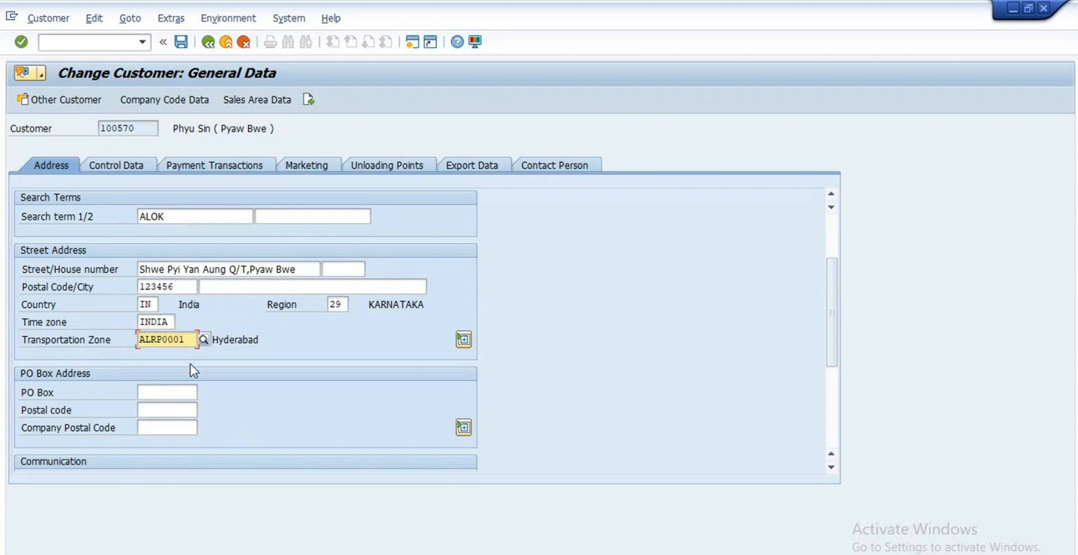
scroll(191, 364, down, 1)
scroll(197, 393, down, 1)
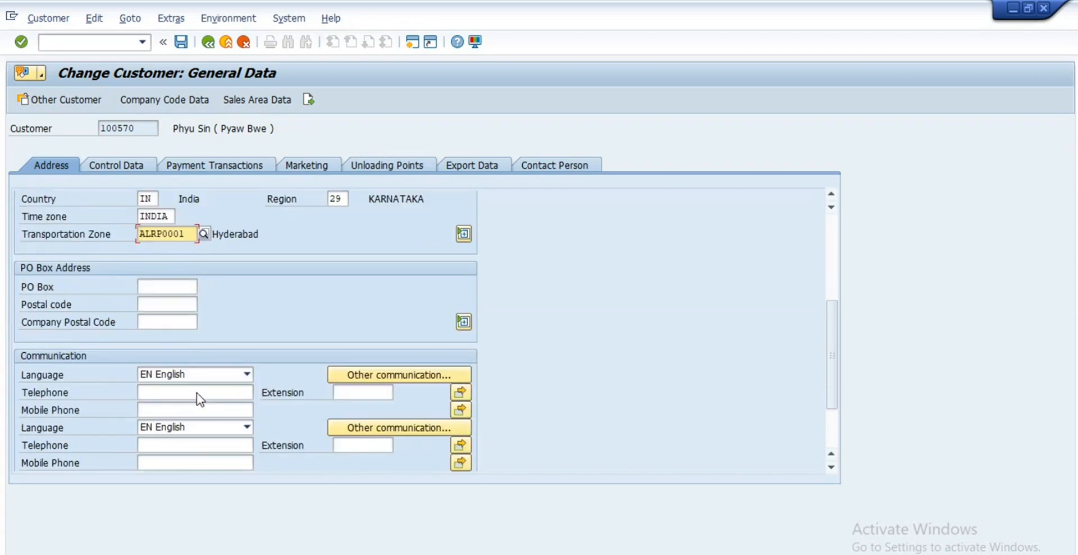
scroll(196, 393, down, 1)
scroll(196, 392, up, 3)
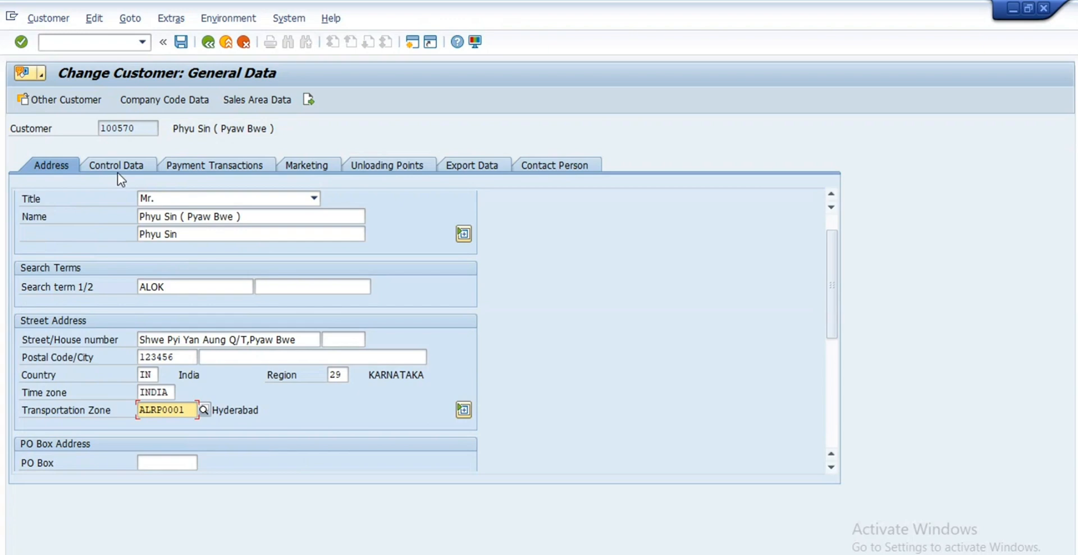
Step: Check the linked vendor number under Control Data, then view the Payment Transactions and Marketing tabs
click(123, 167)
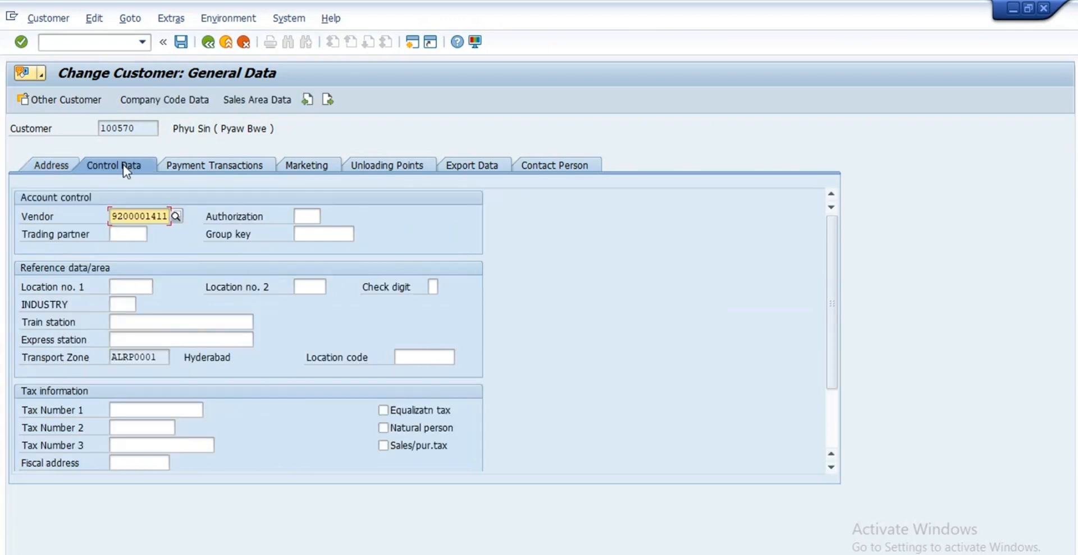
drag(168, 216, 86, 214)
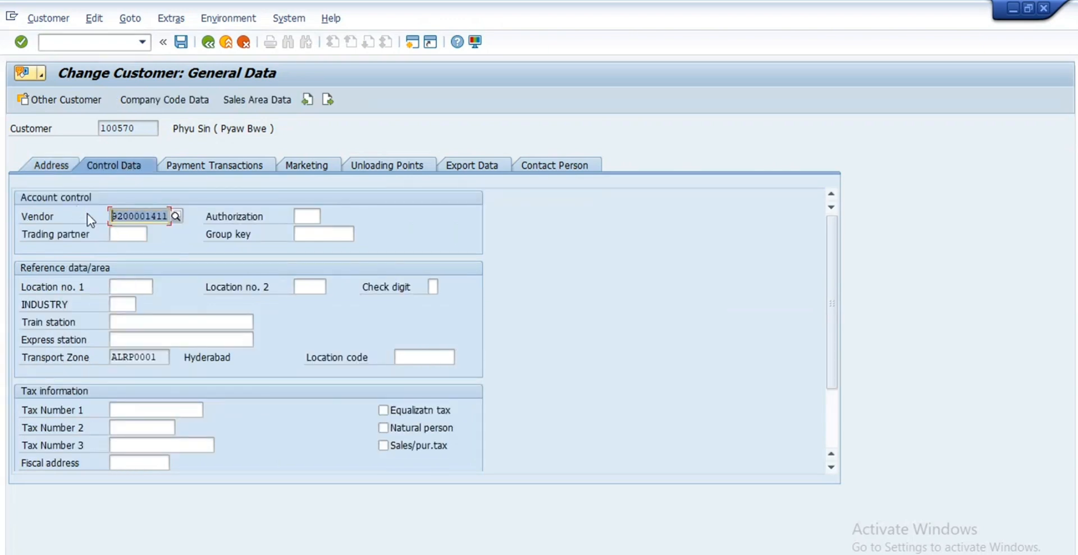
click(160, 219)
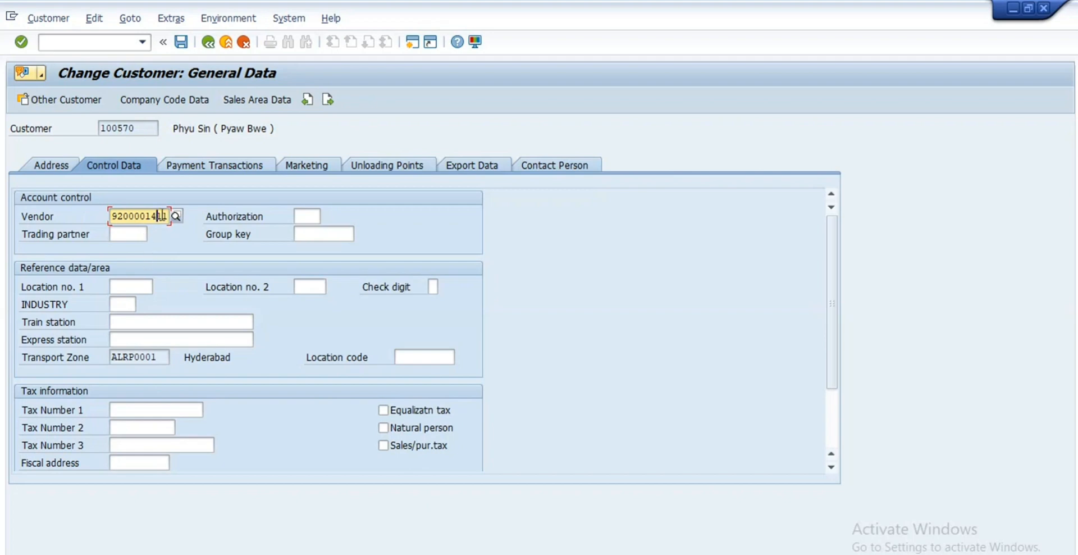
drag(169, 218, 78, 220)
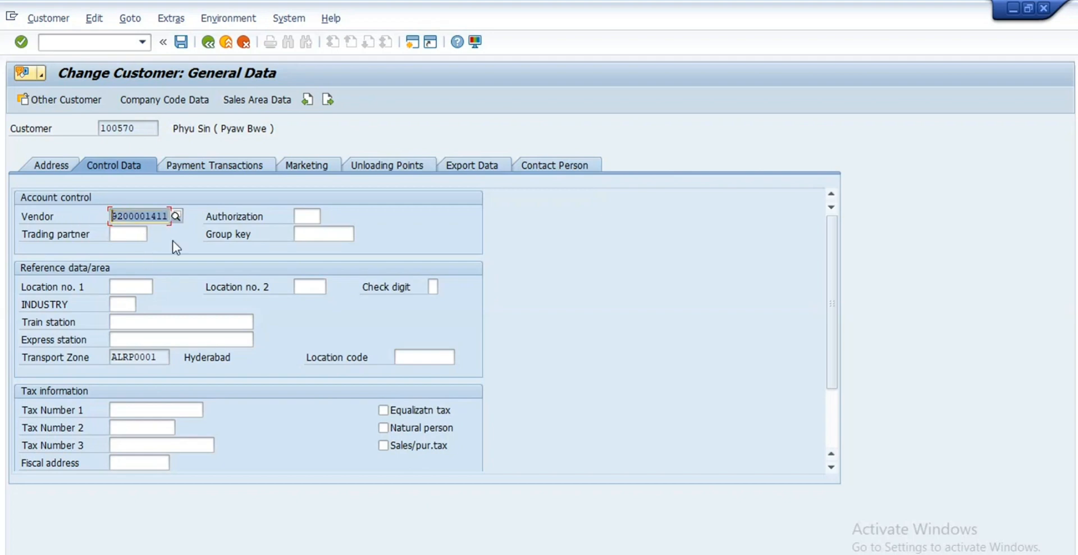
click(217, 167)
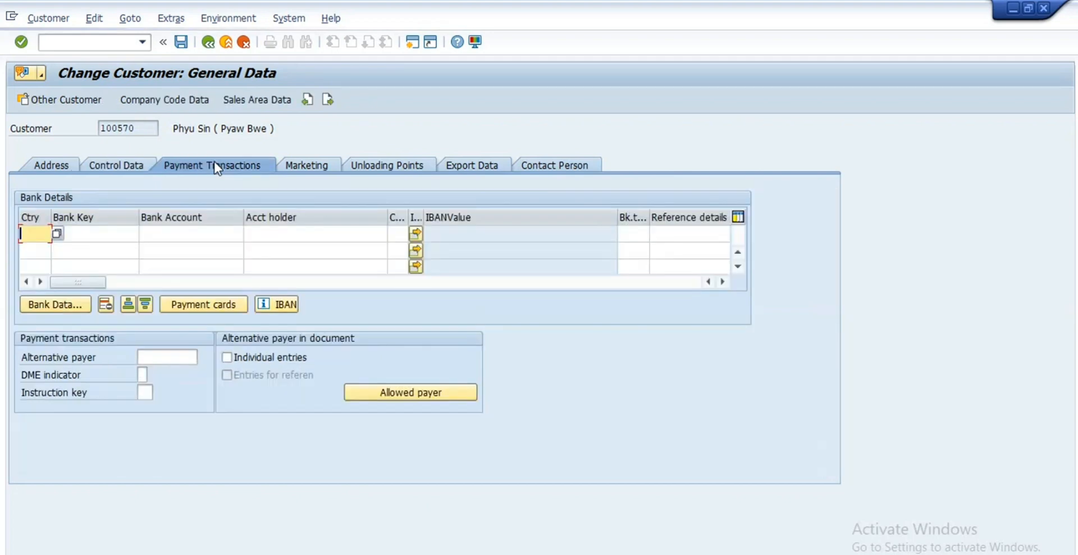
click(319, 166)
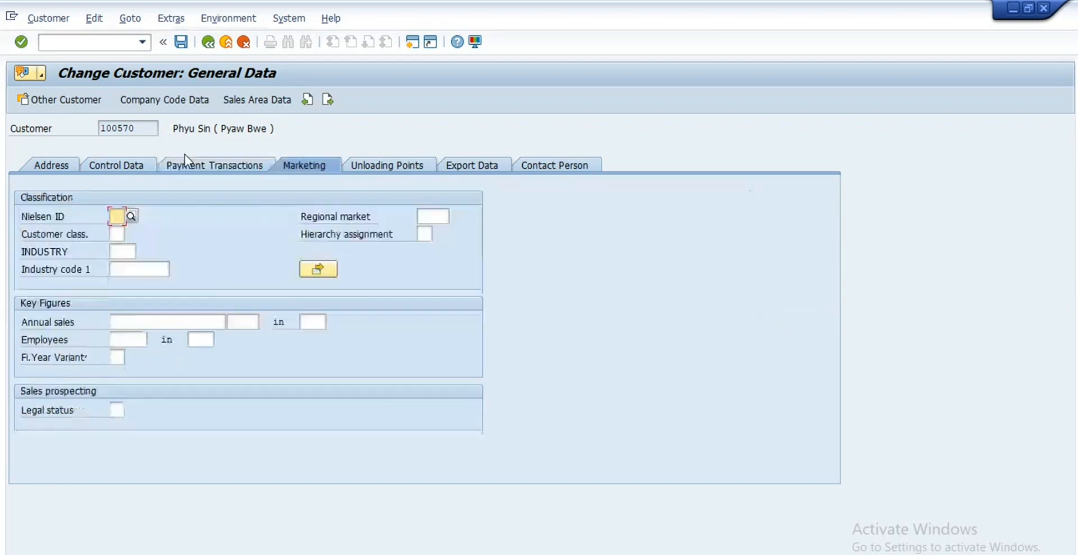
click(175, 104)
Step: Check reconciliation account 150000, then browse the payment, correspondence, insurance and withholding tax tabs
click(179, 109)
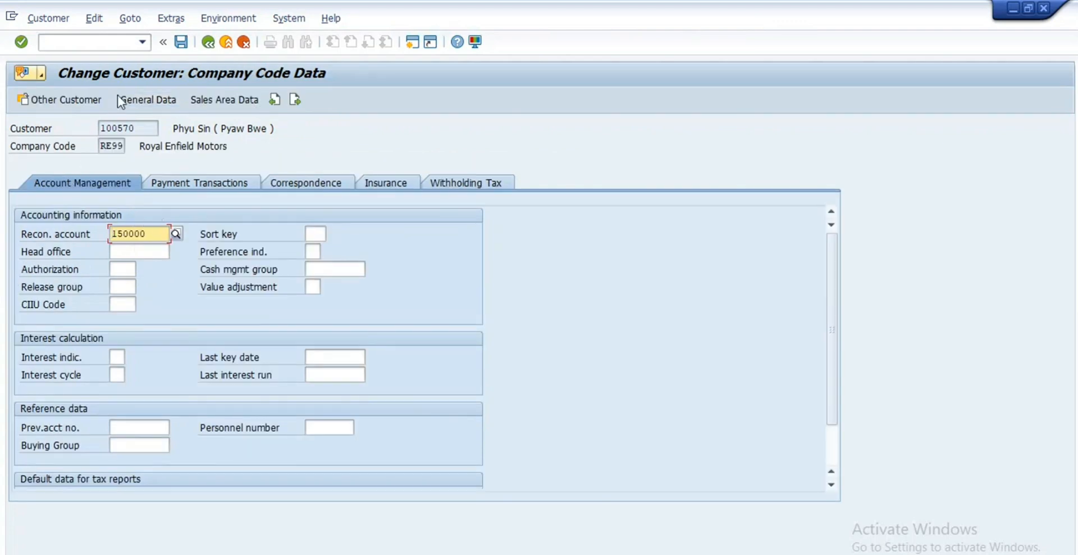
double_click(148, 234)
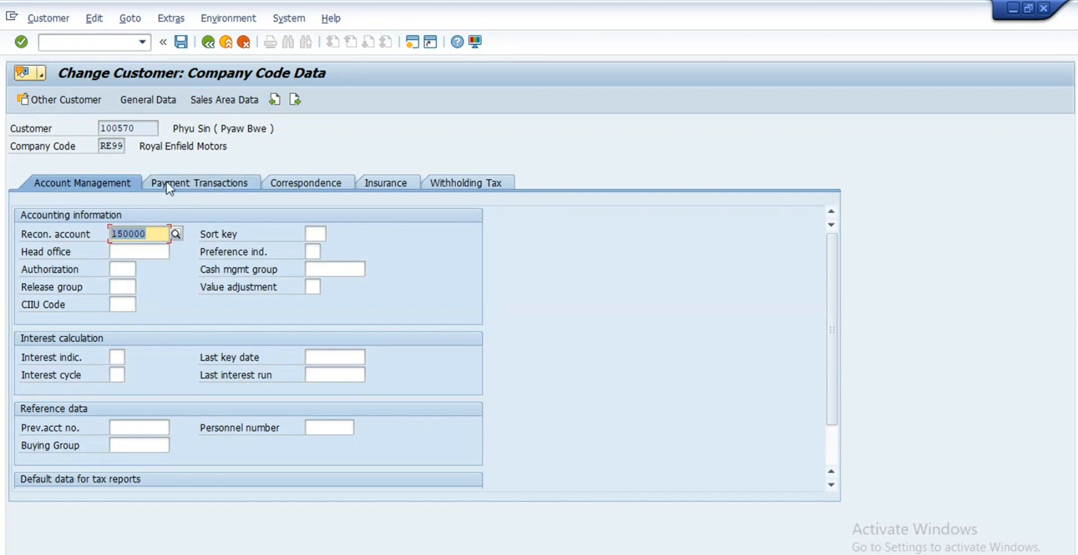
click(173, 226)
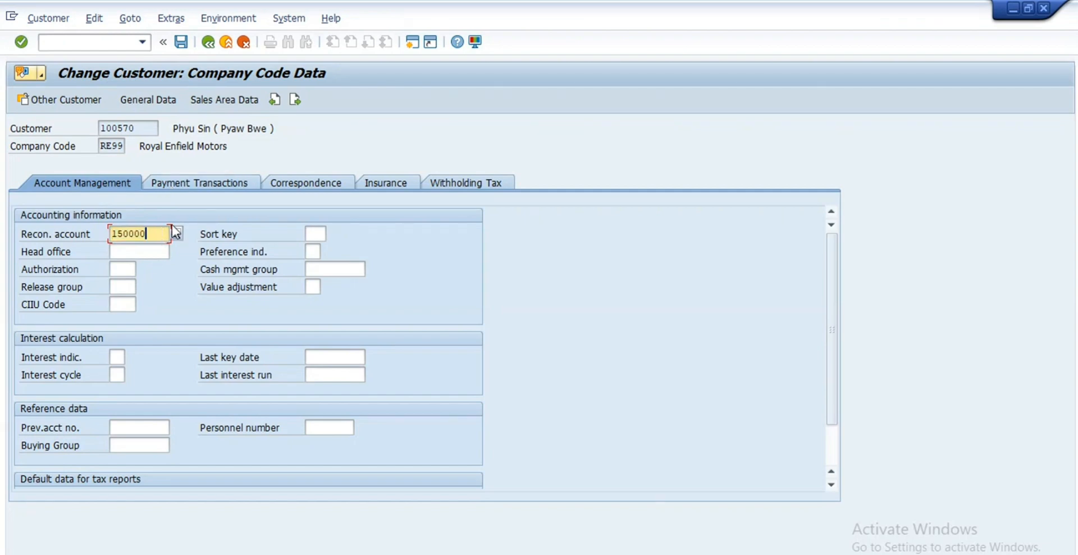
click(191, 181)
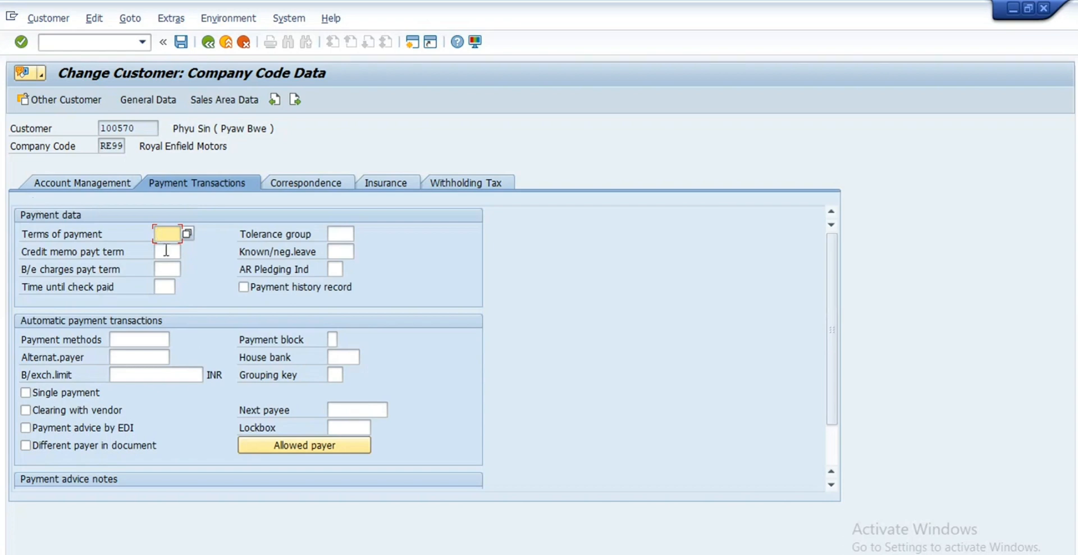
click(277, 183)
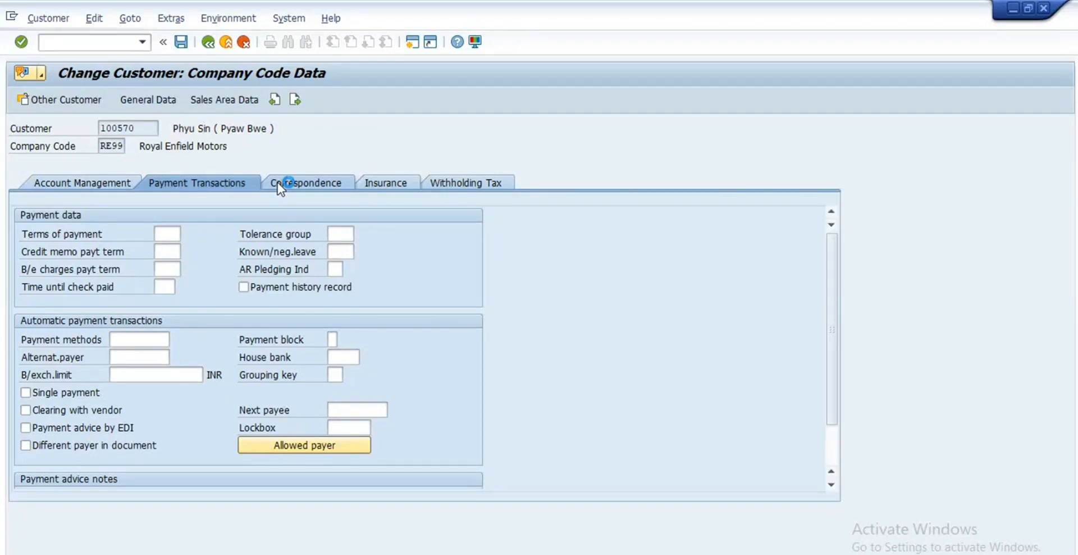
click(399, 184)
click(460, 184)
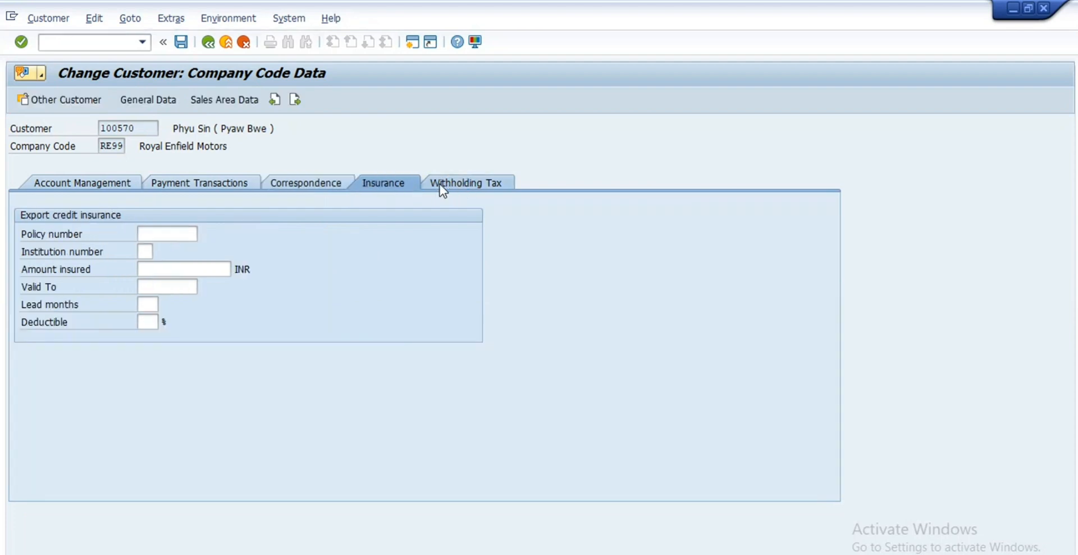
click(297, 185)
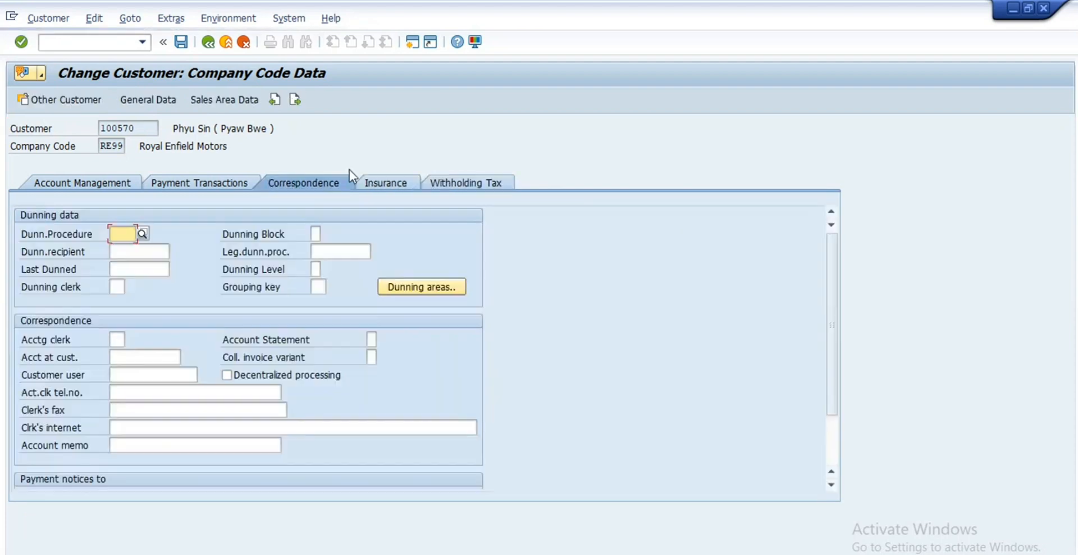
click(226, 100)
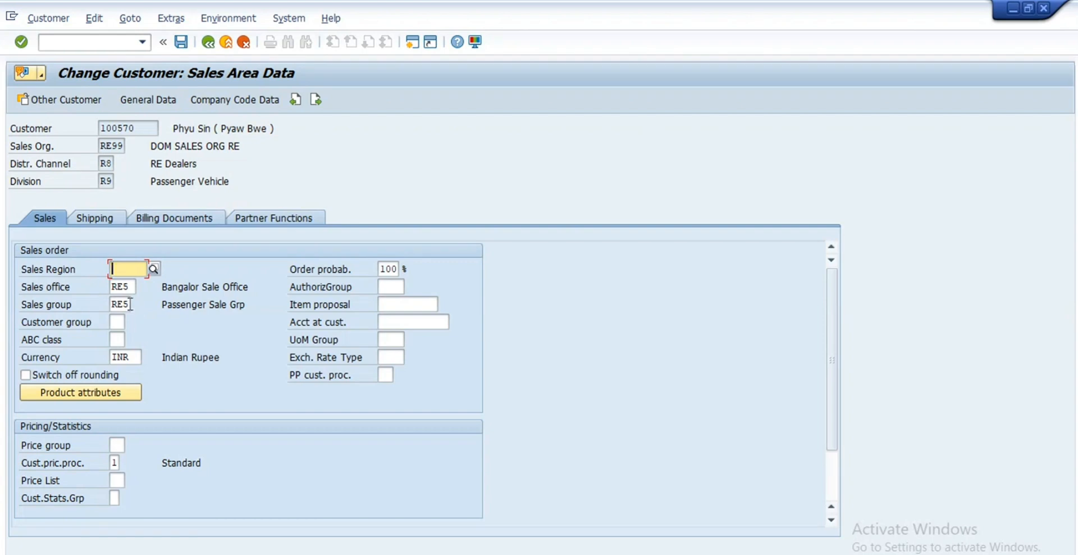
Step: Review sales office RE5 and the currency, then browse the customer pricing procedure options
drag(130, 286, 91, 289)
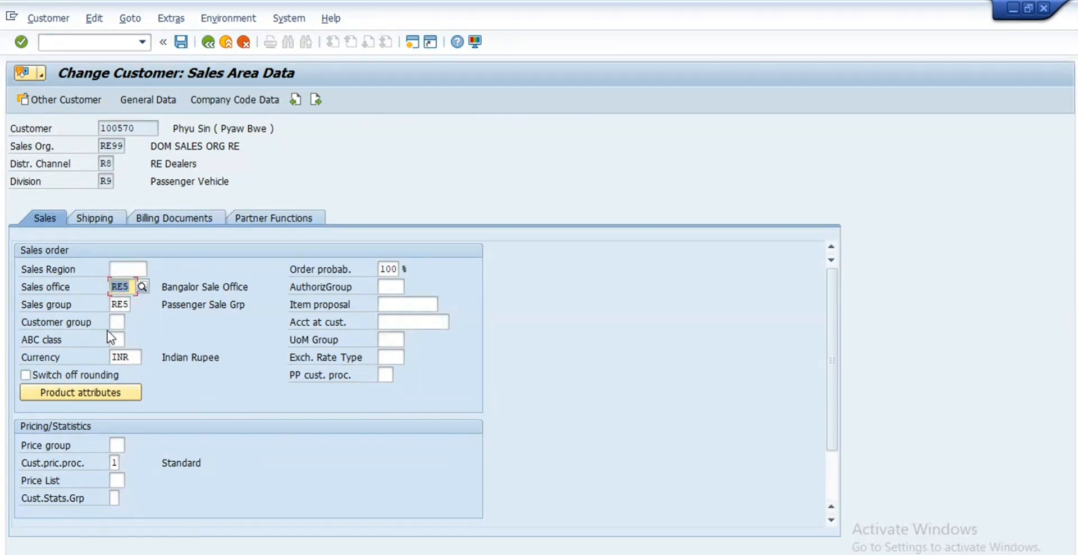
click(134, 357)
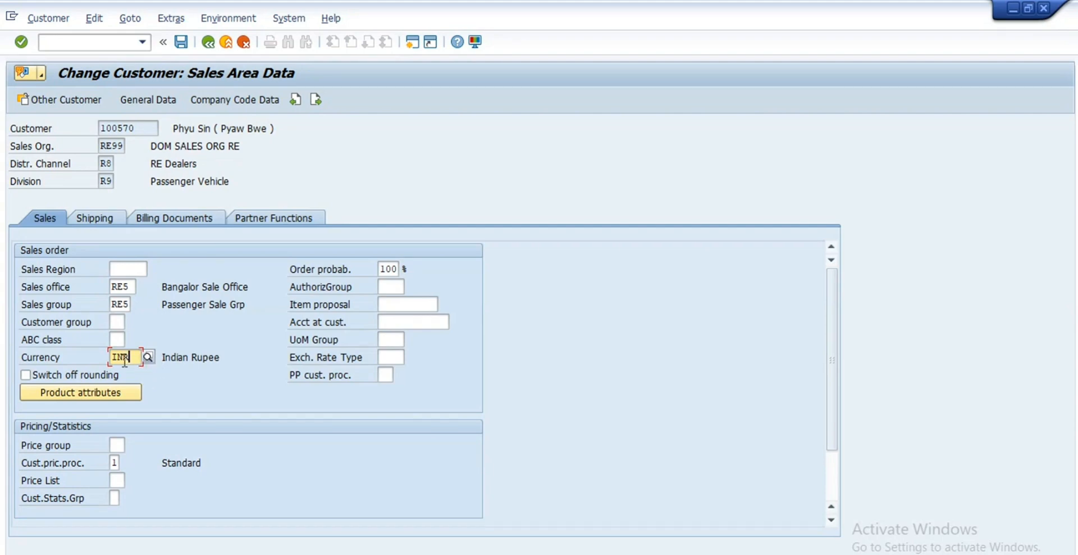
scroll(121, 409, down, 2)
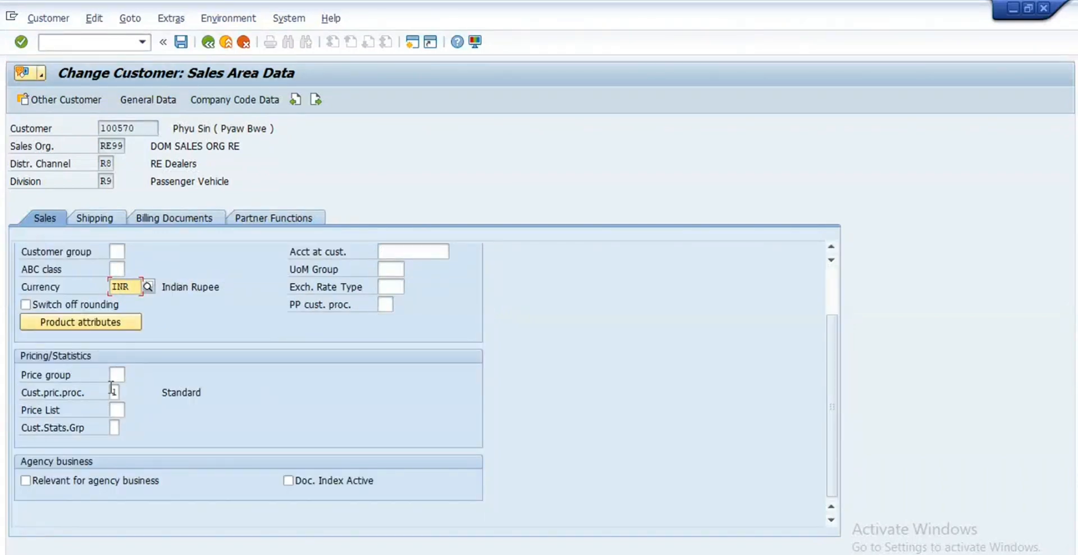
click(113, 391)
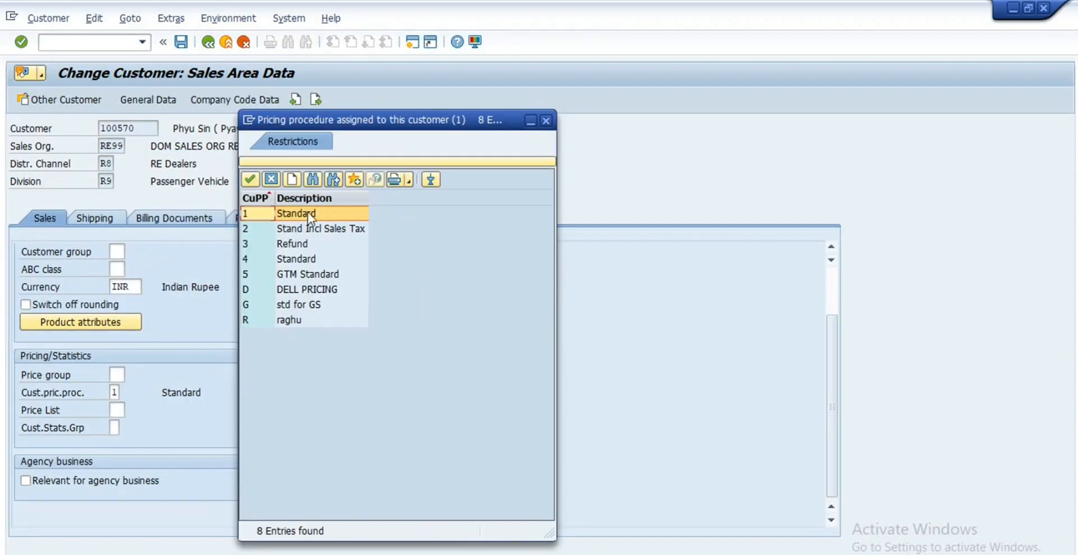
click(546, 121)
Step: Browse the customer price group list without choosing, then review shipping data with delivering plant RE99
click(118, 374)
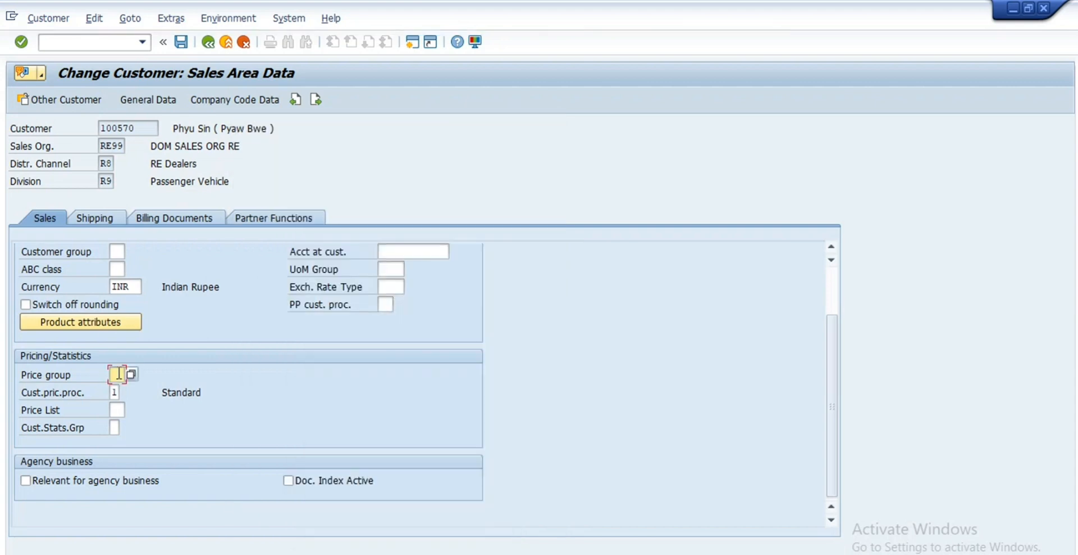
click(131, 374)
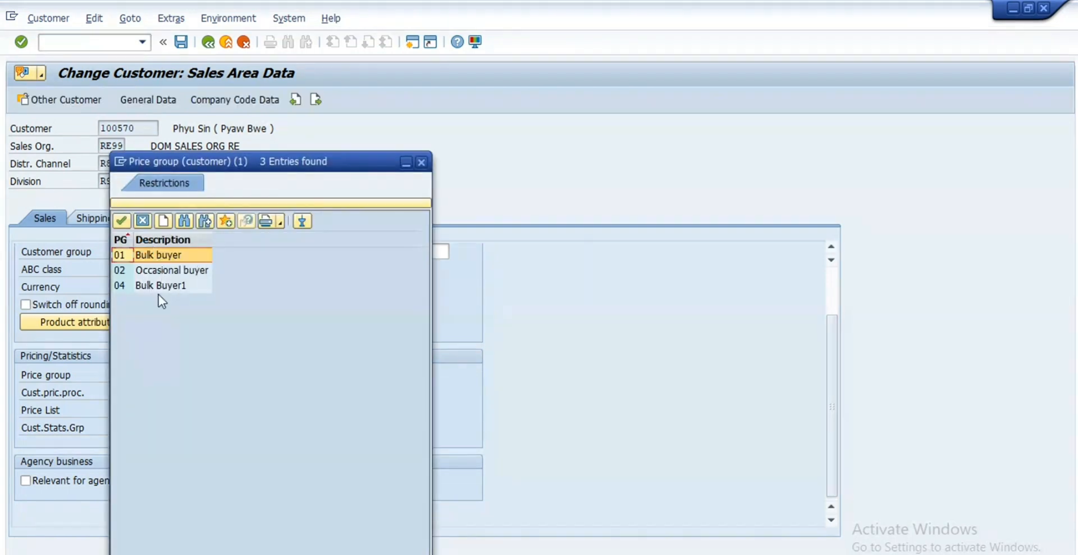
click(421, 163)
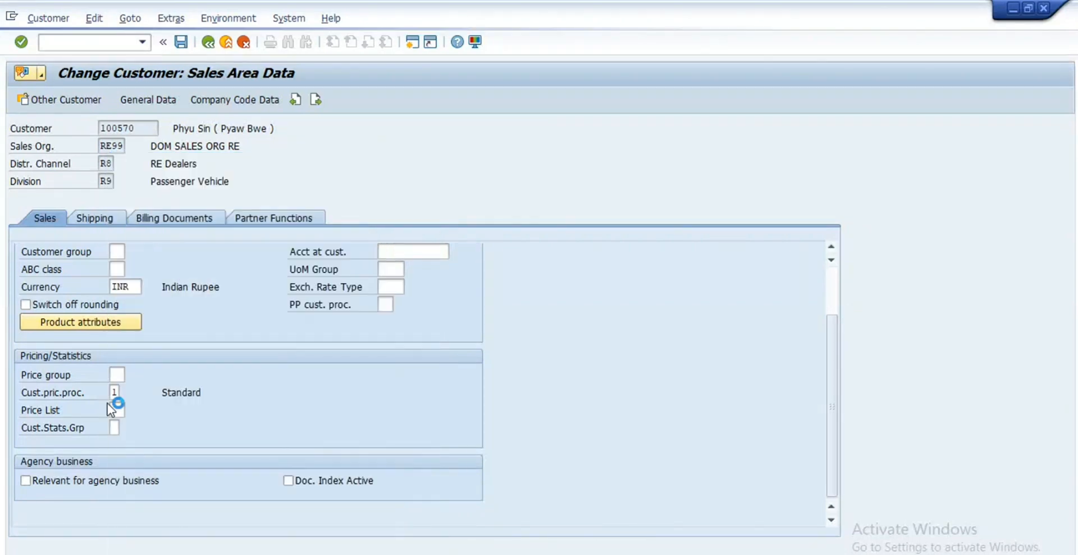
scroll(149, 393, up, 3)
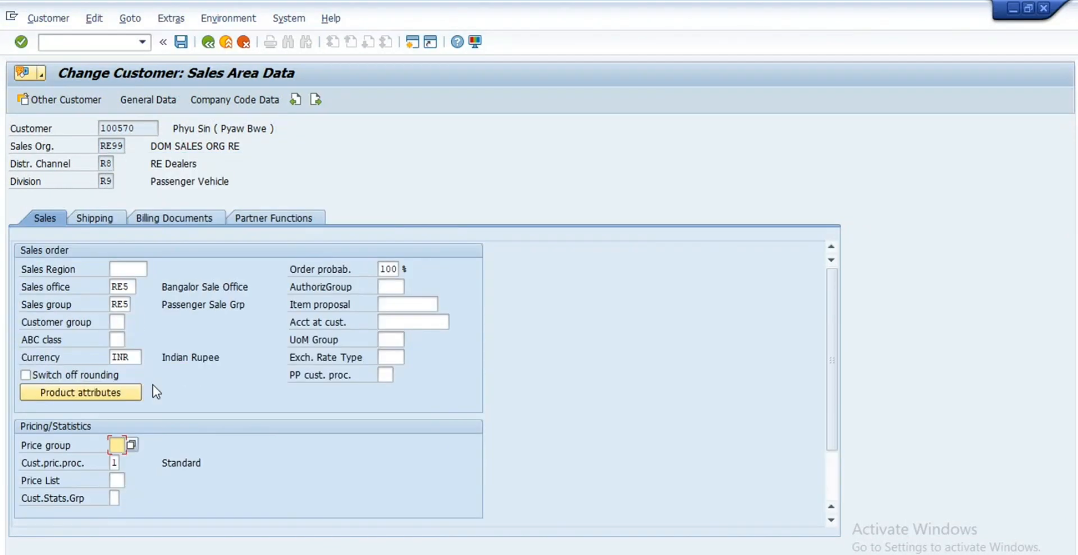
click(102, 219)
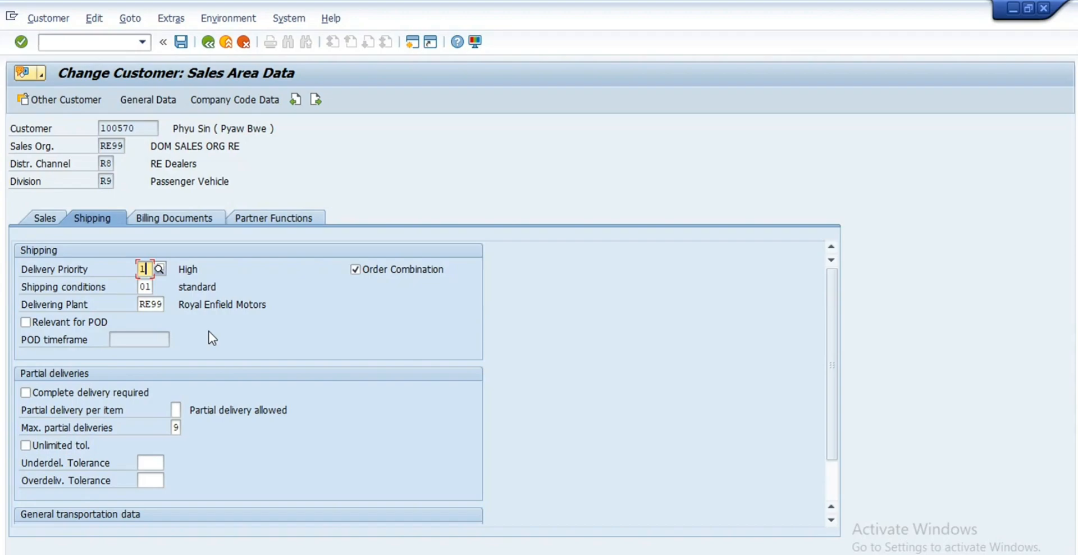
key(alt+Tab)
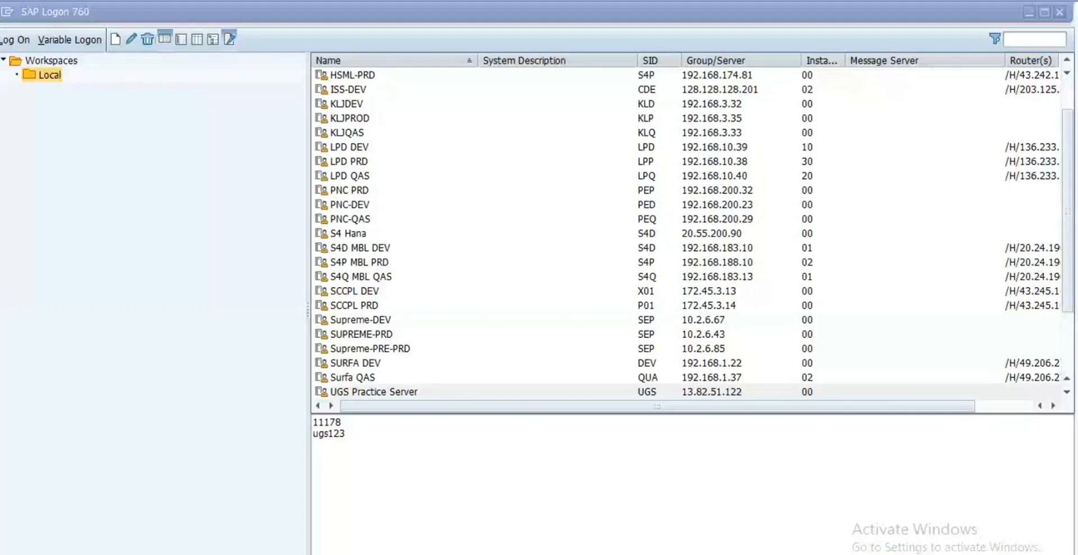
Step: Check the network connection, then select the UGS Practice Server entry in SAP Logon
click(868, 554)
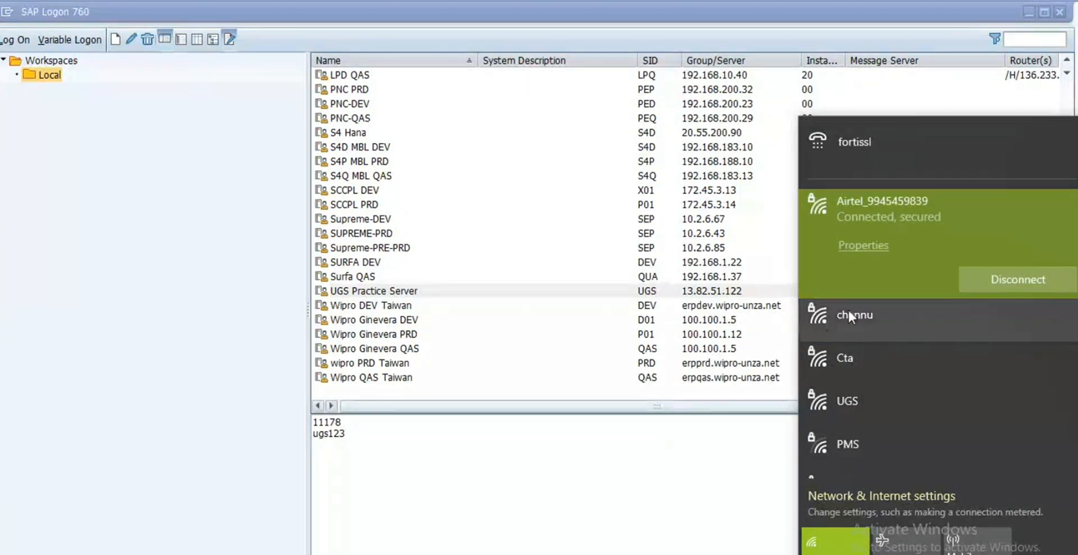
click(364, 438)
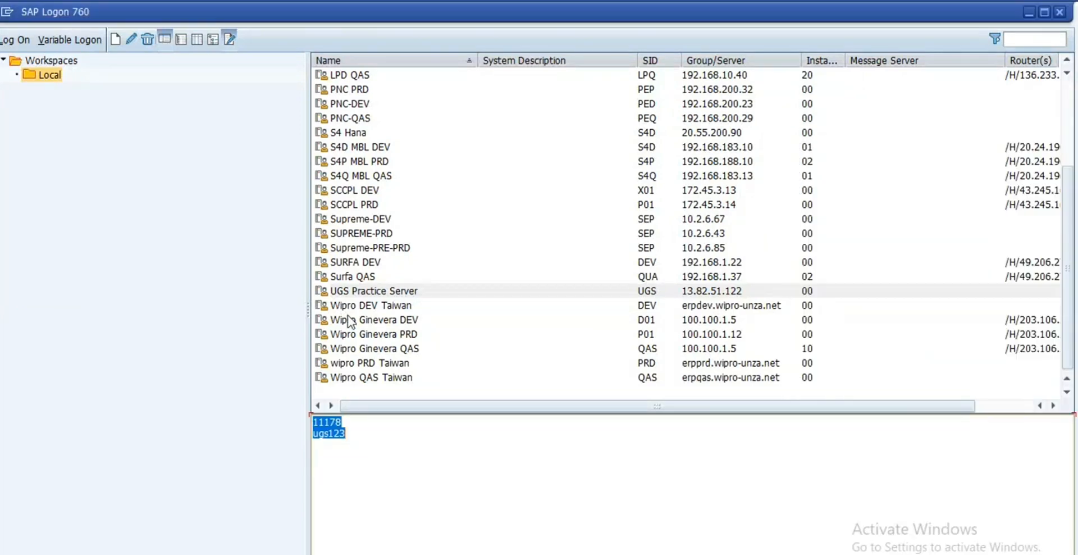
click(402, 291)
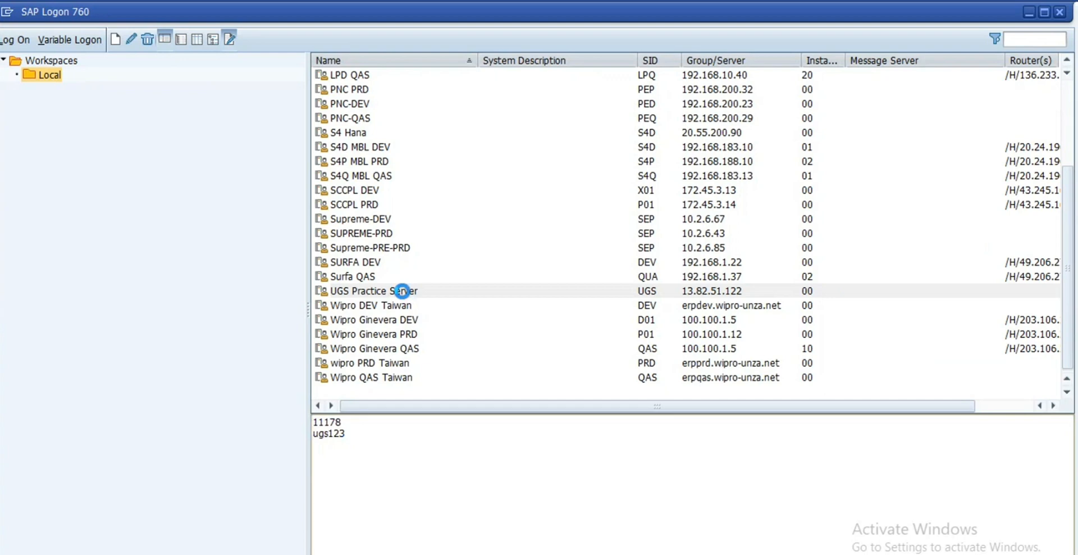
click(402, 291)
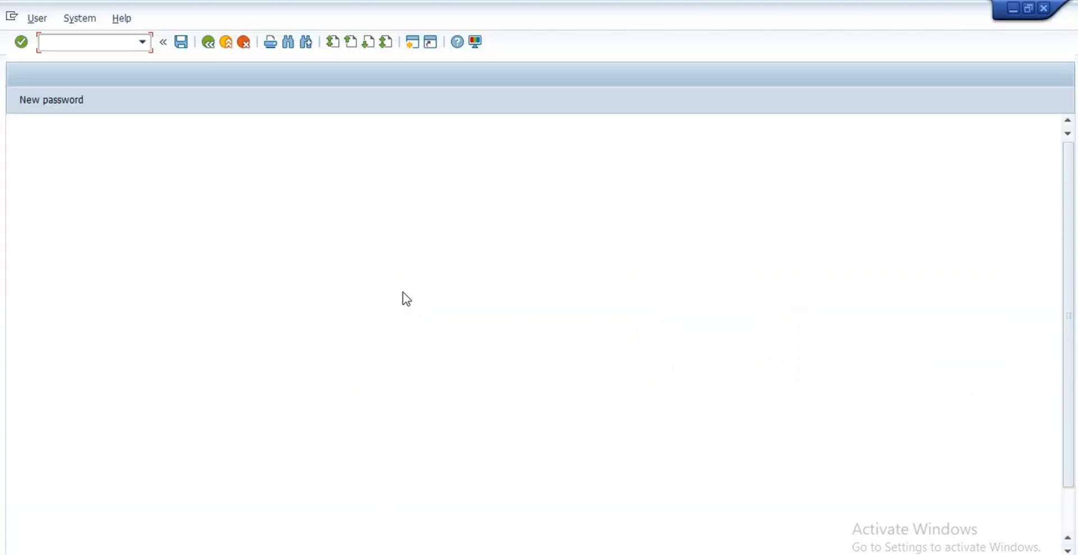
Step: Log on with the user ID and password, then run transaction spro
click(157, 168)
key(Tab)
key(Return)
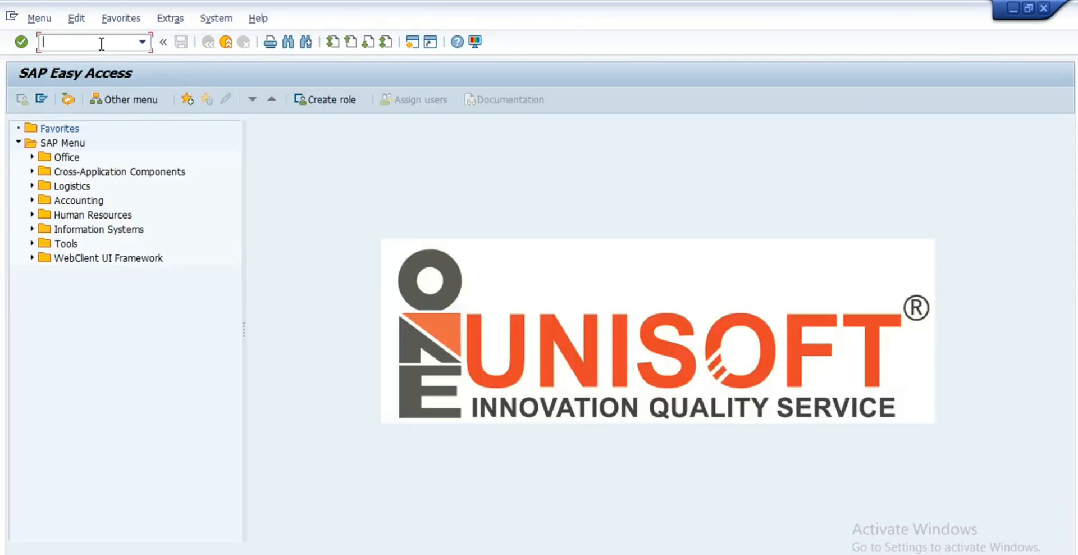
key(Return)
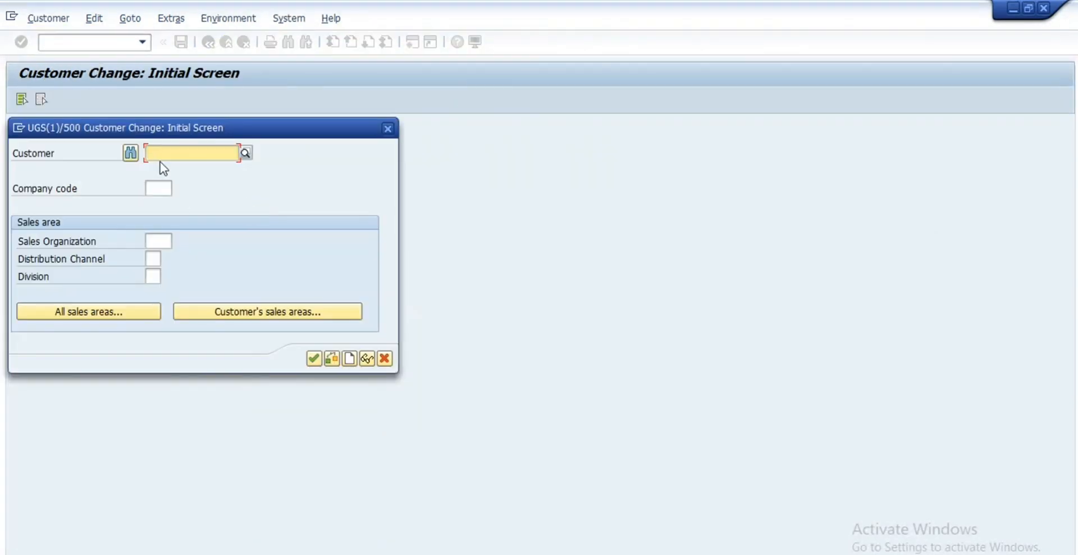
Step: Pick the previous customer and choose sales area RE99 / R8 / R9 to open its sales area data
click(166, 158)
click(168, 164)
click(229, 315)
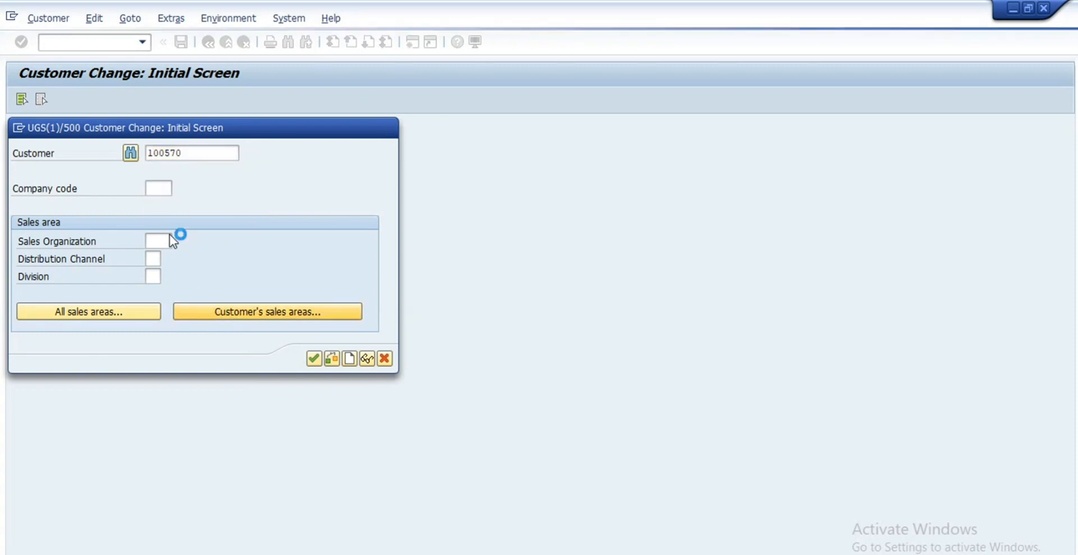
double_click(86, 239)
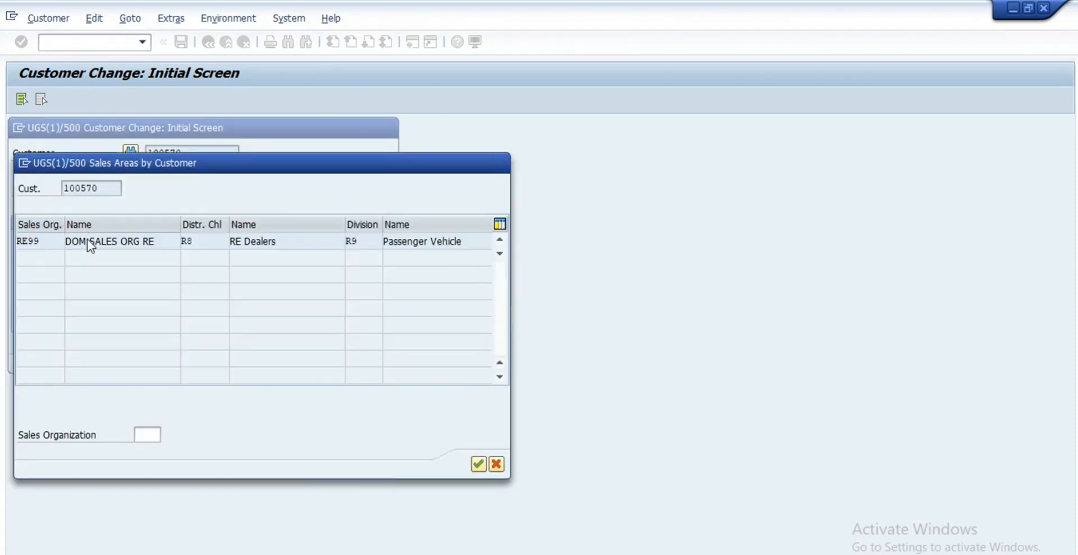
click(310, 359)
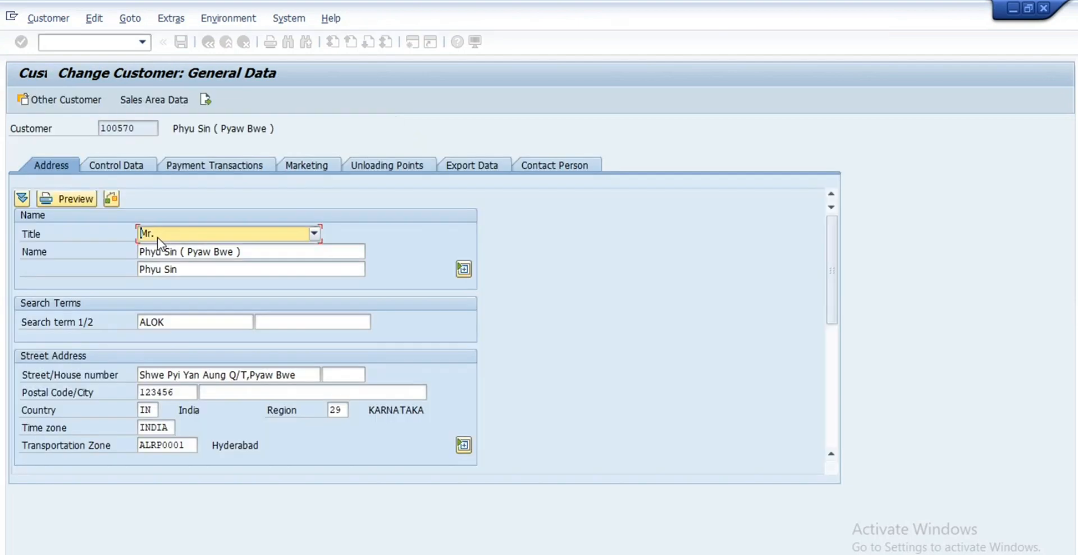
click(160, 103)
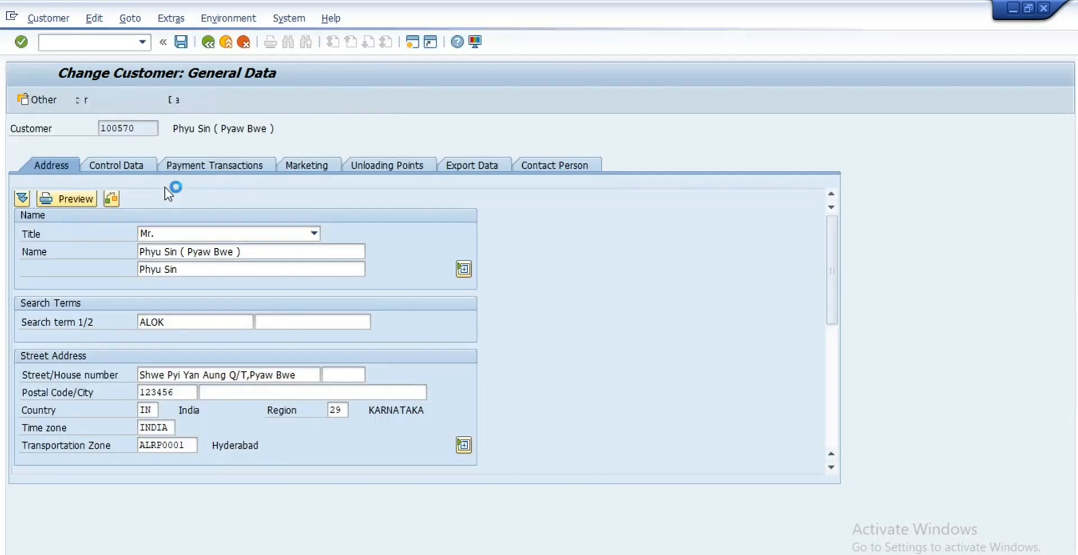
Step: Review the shipping conditions and delivering plant values on the Shipping tab
click(200, 219)
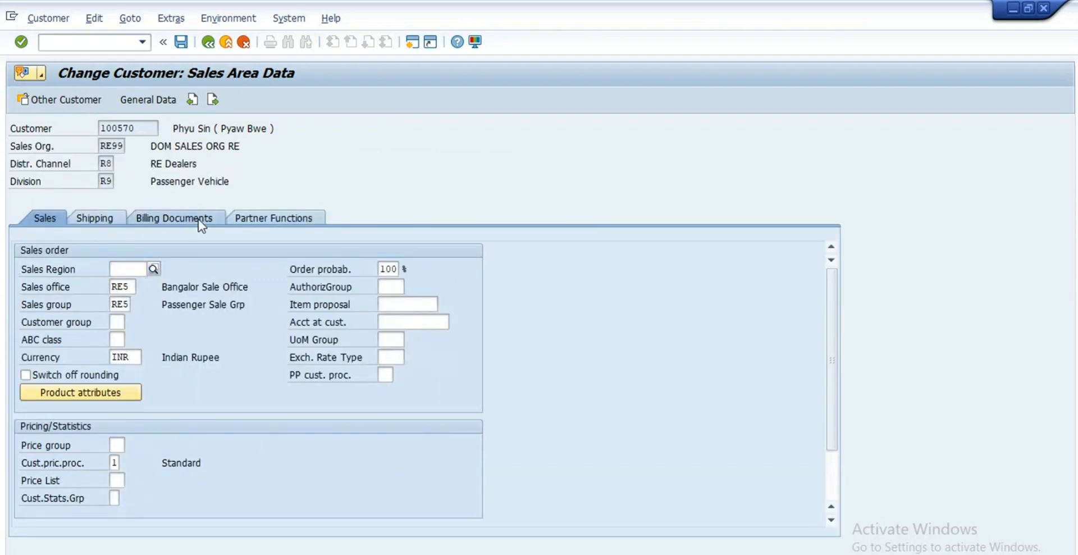
click(94, 219)
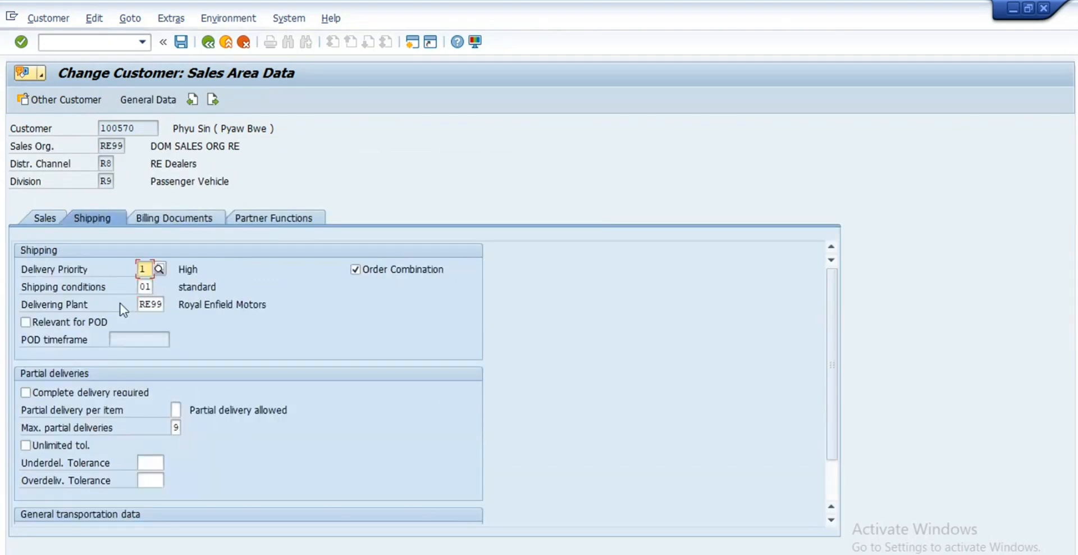
click(153, 288)
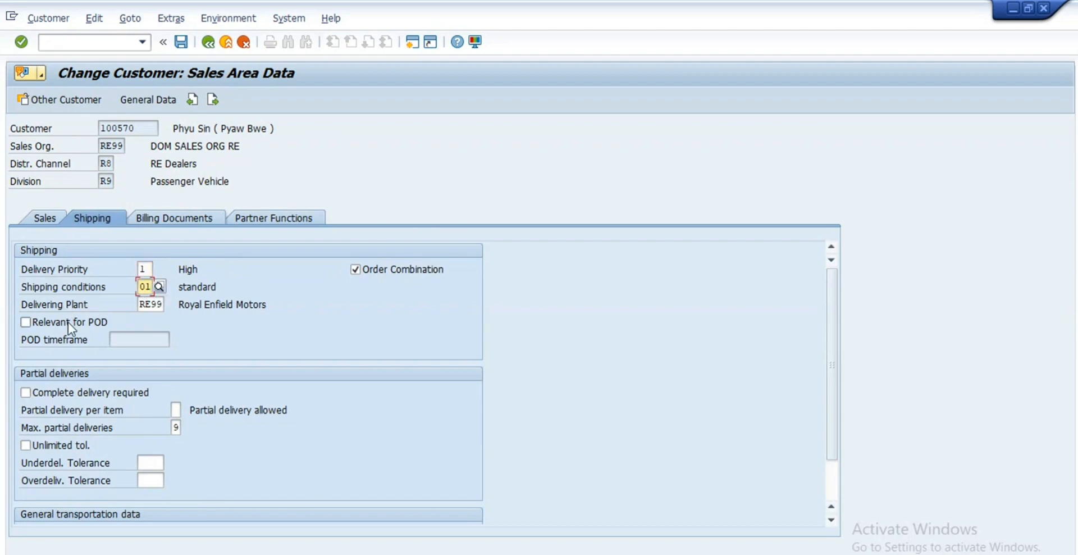
click(162, 305)
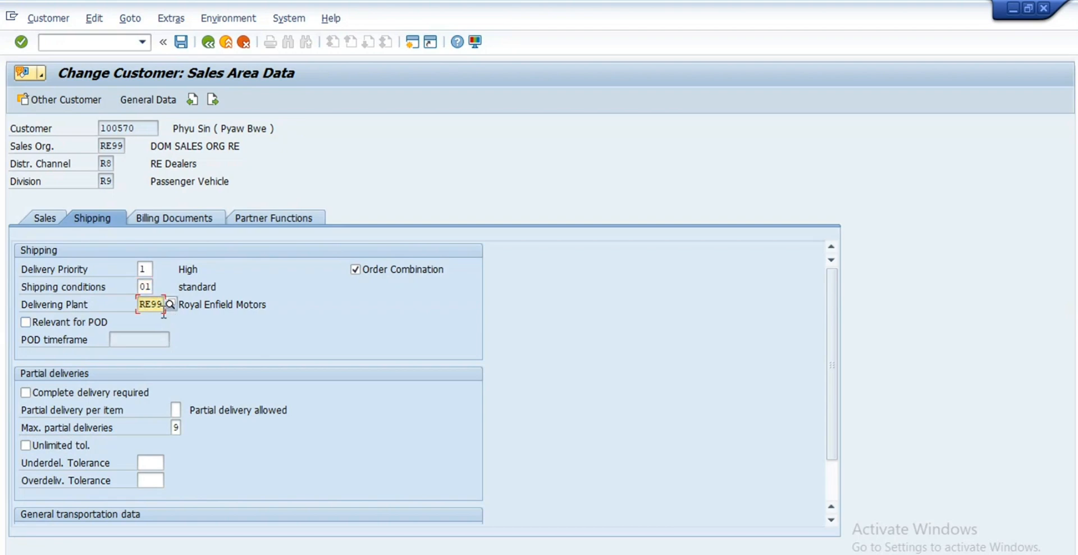
scroll(163, 312, down, 3)
scroll(164, 307, up, 3)
scroll(157, 361, down, 1)
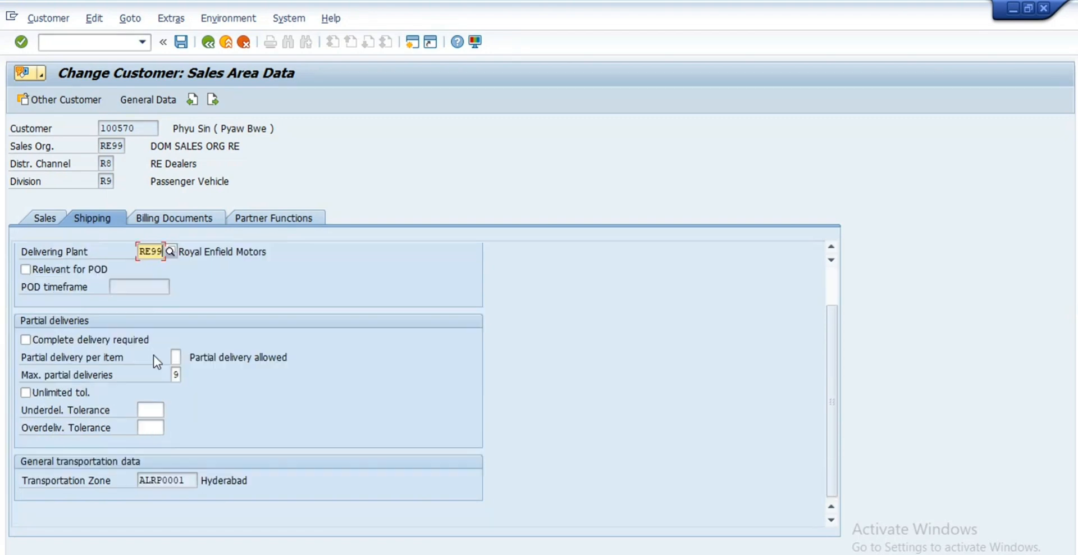
scroll(157, 362, up, 1)
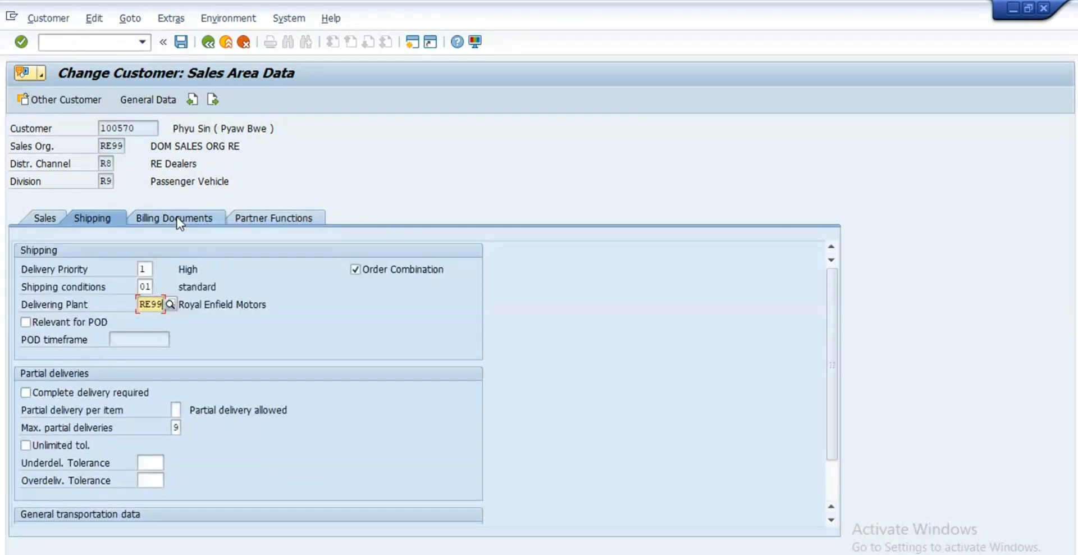
click(177, 218)
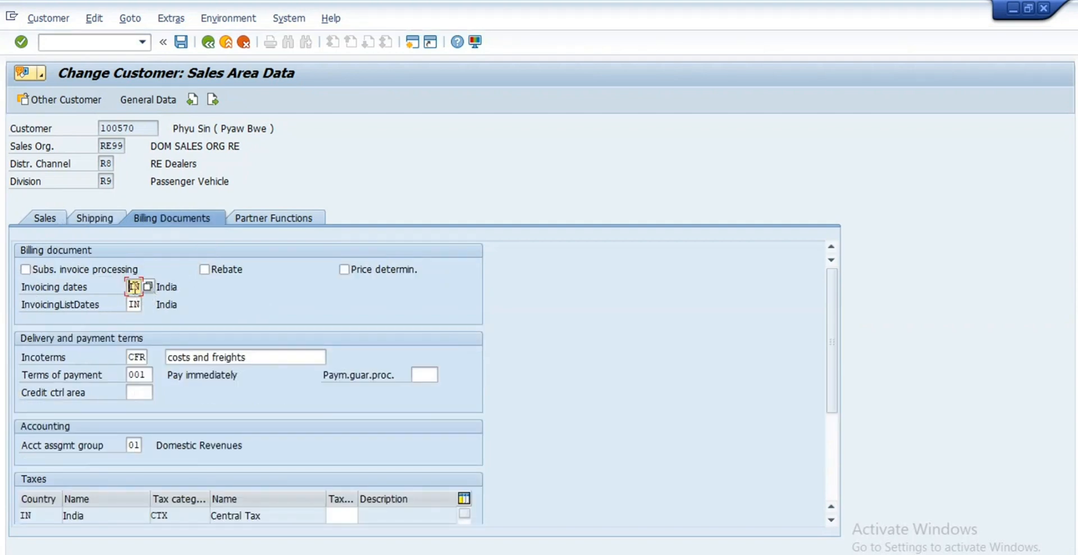
Step: Review Incoterms CFR, the available payment terms, and the account assignment group
scroll(151, 292, down, 1)
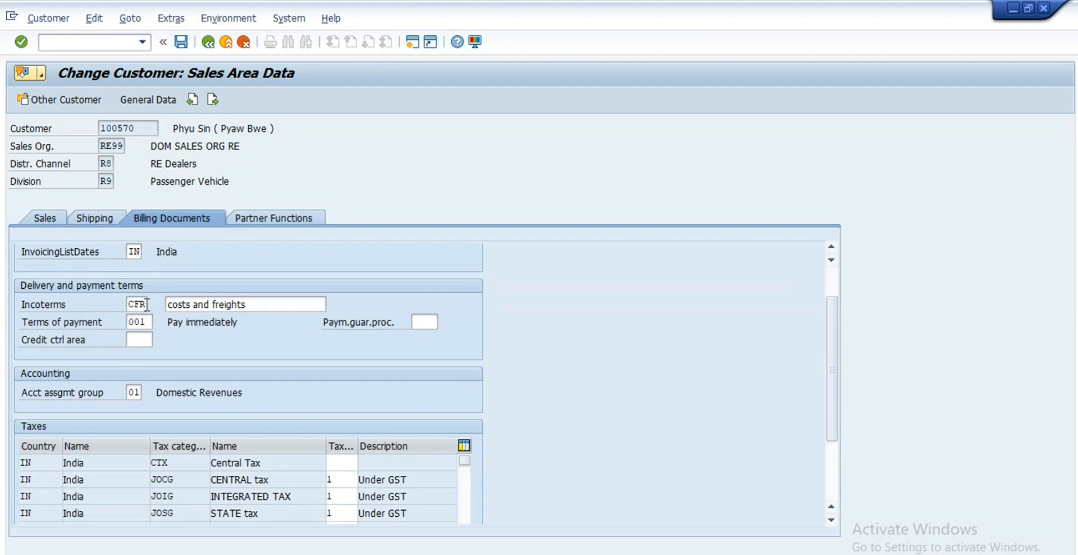
drag(147, 305, 85, 306)
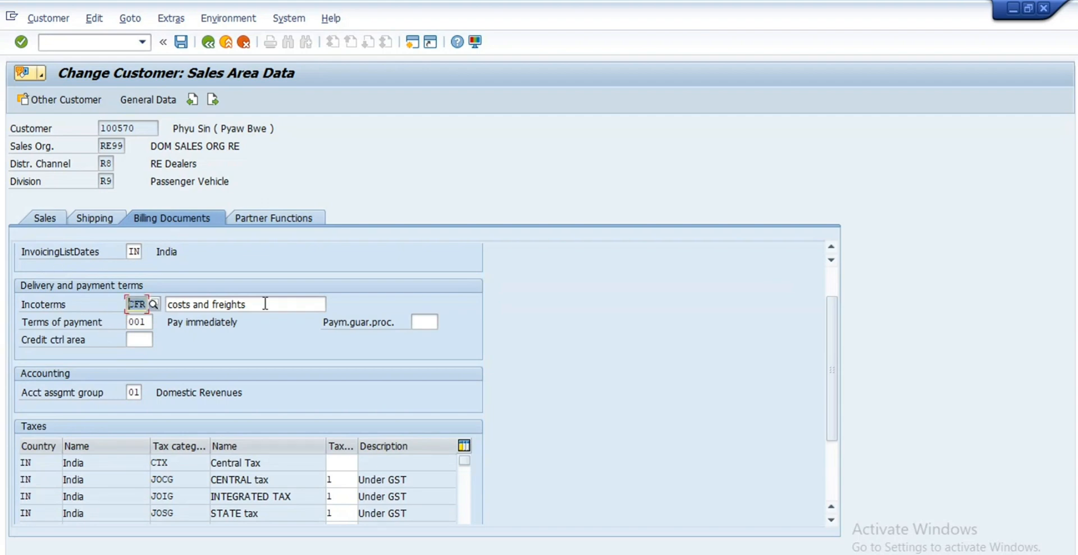
key(Tab)
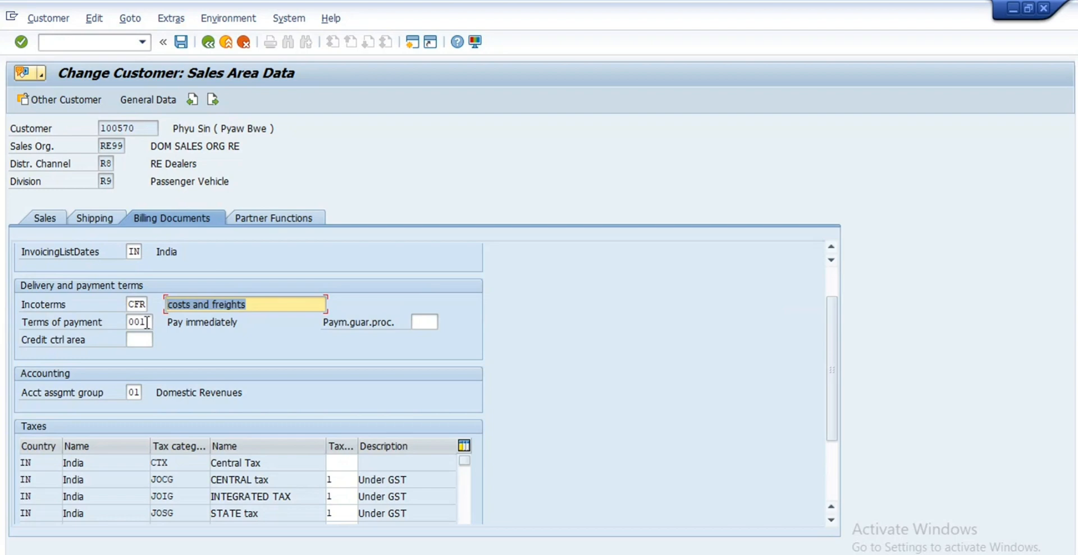
click(147, 322)
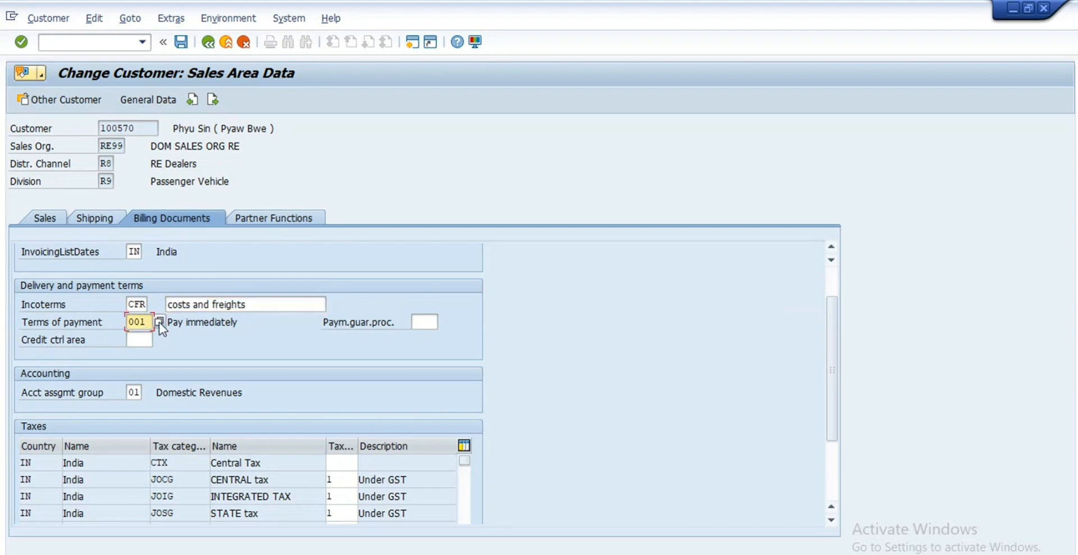
click(235, 303)
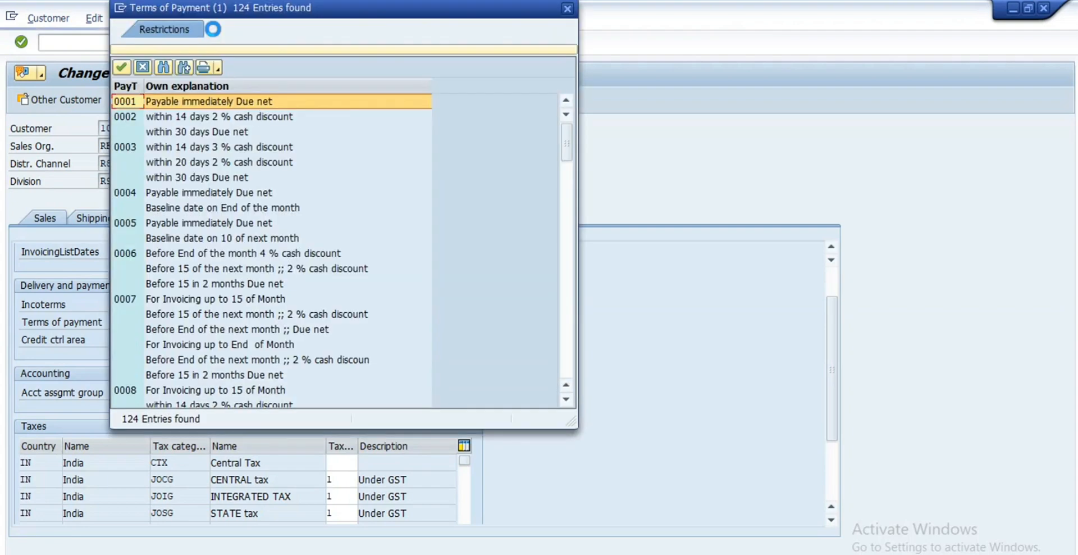
drag(226, 13, 827, 152)
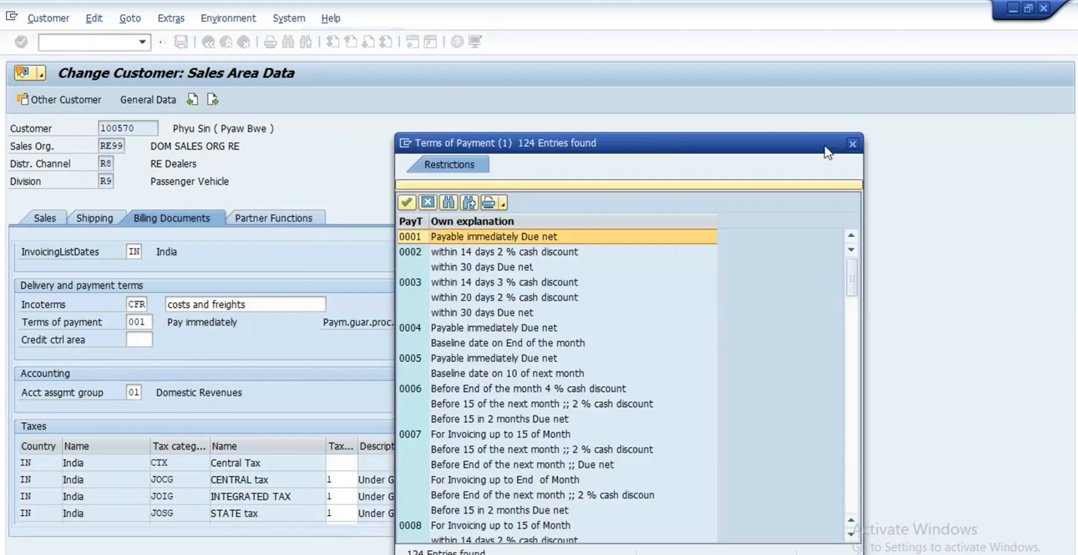
click(852, 144)
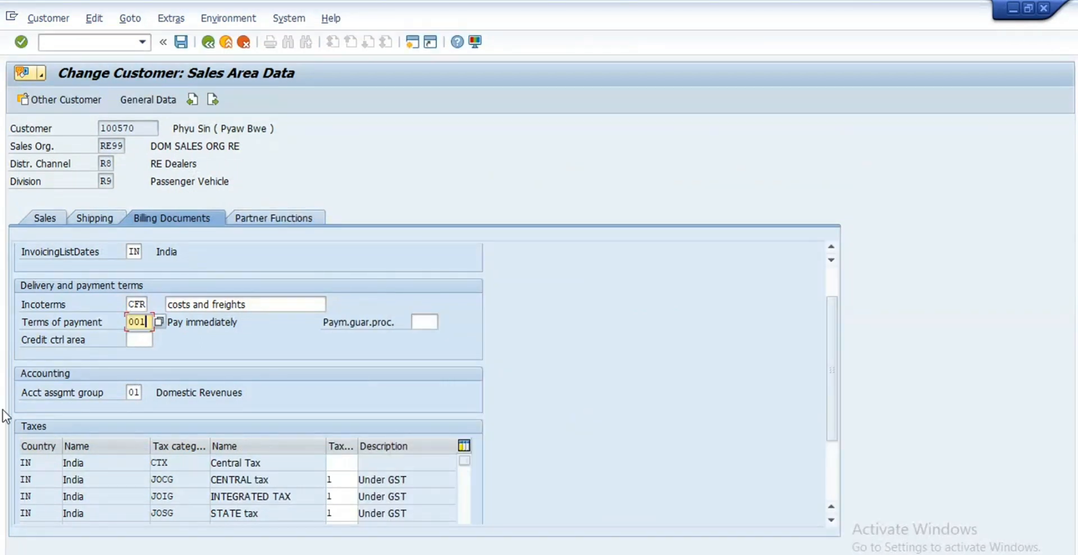
click(140, 392)
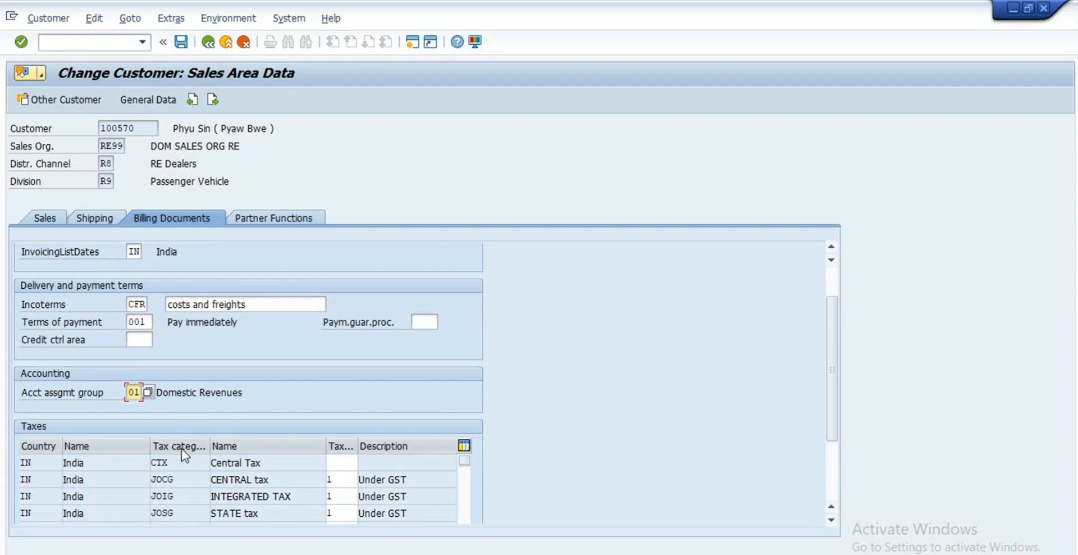
scroll(182, 450, down, 1)
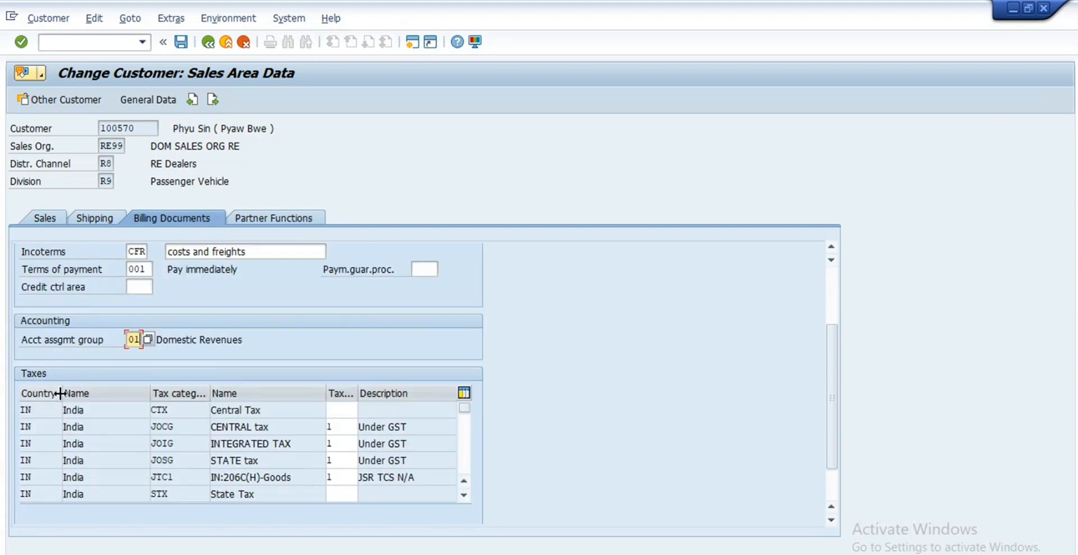
Step: Set the Central Tax and State Tax classifications to 0
click(336, 411)
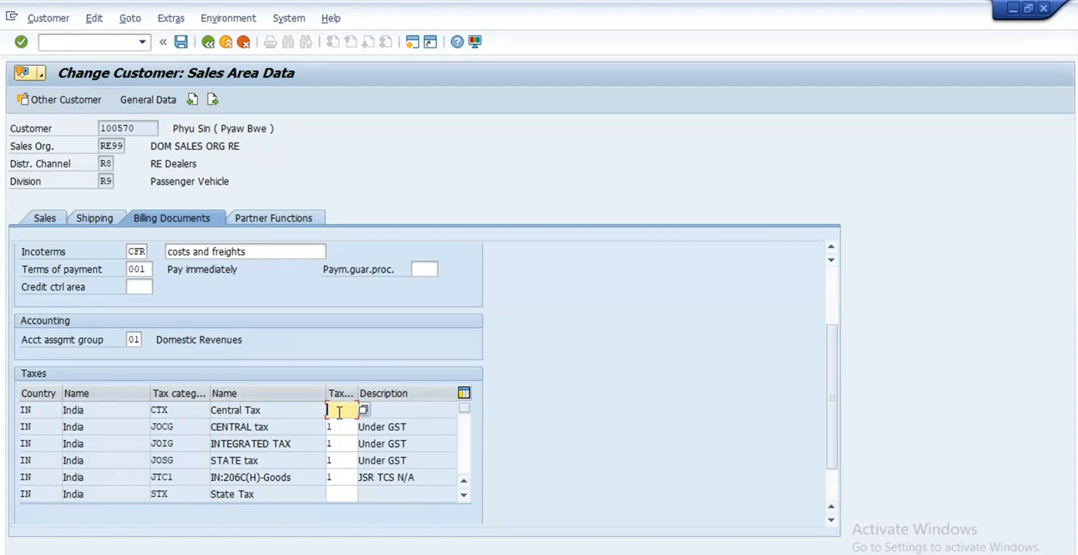
text(0)
click(346, 494)
text(0)
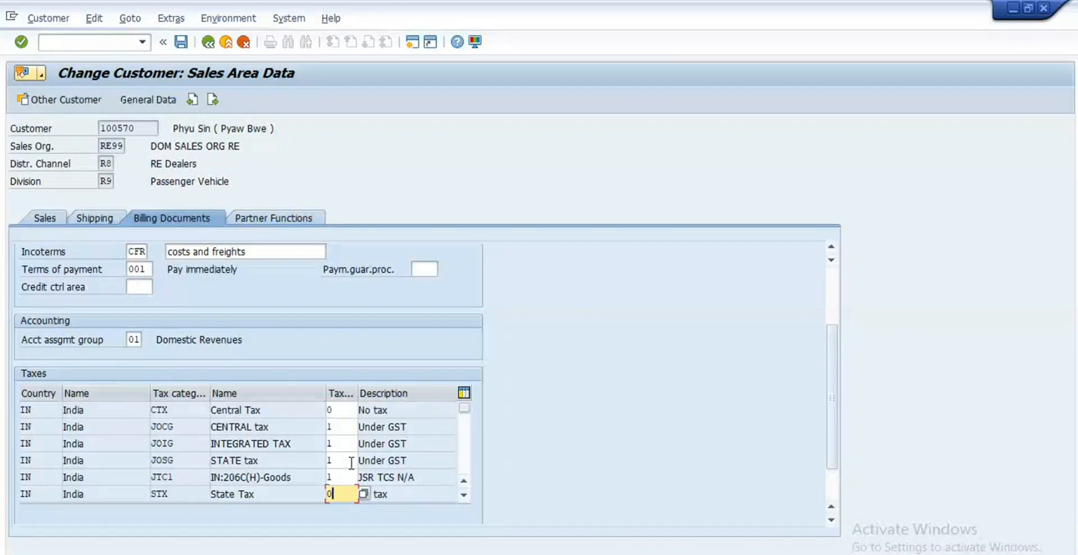
click(268, 220)
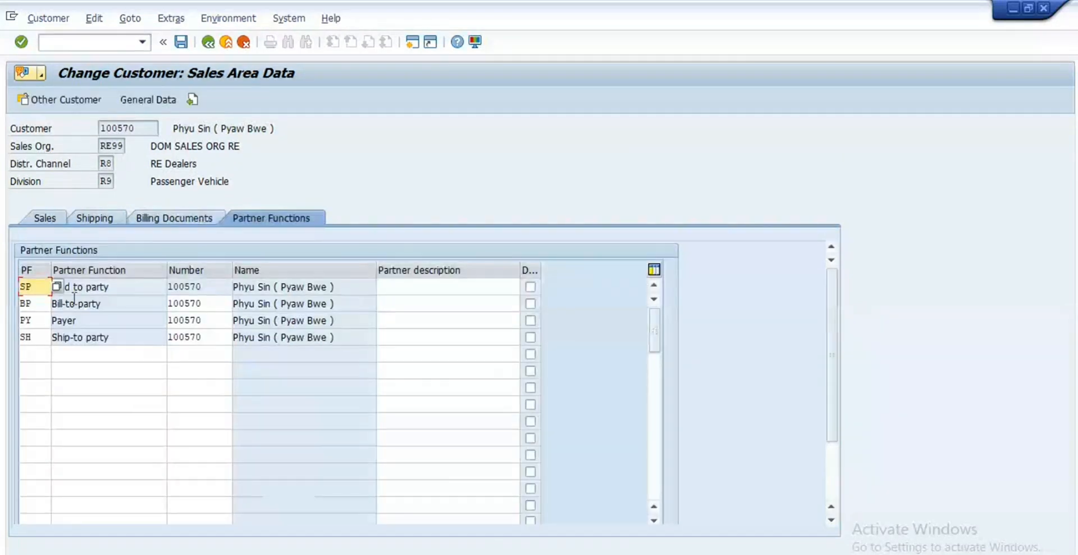
Step: Review partner functions SP, BP, PY and SH, including bill-to and ship-to parties
double_click(44, 287)
double_click(35, 303)
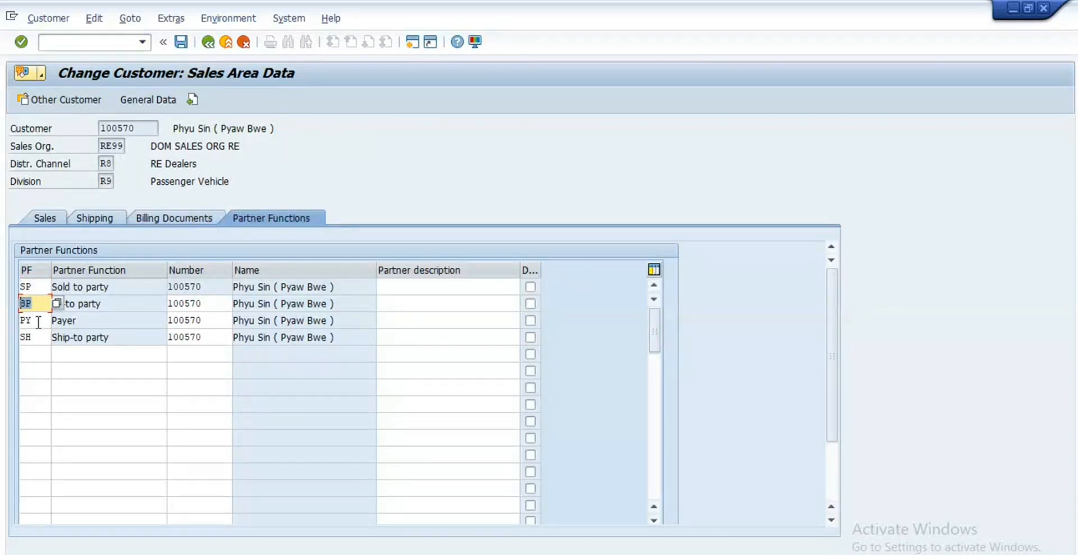
double_click(36, 320)
double_click(38, 337)
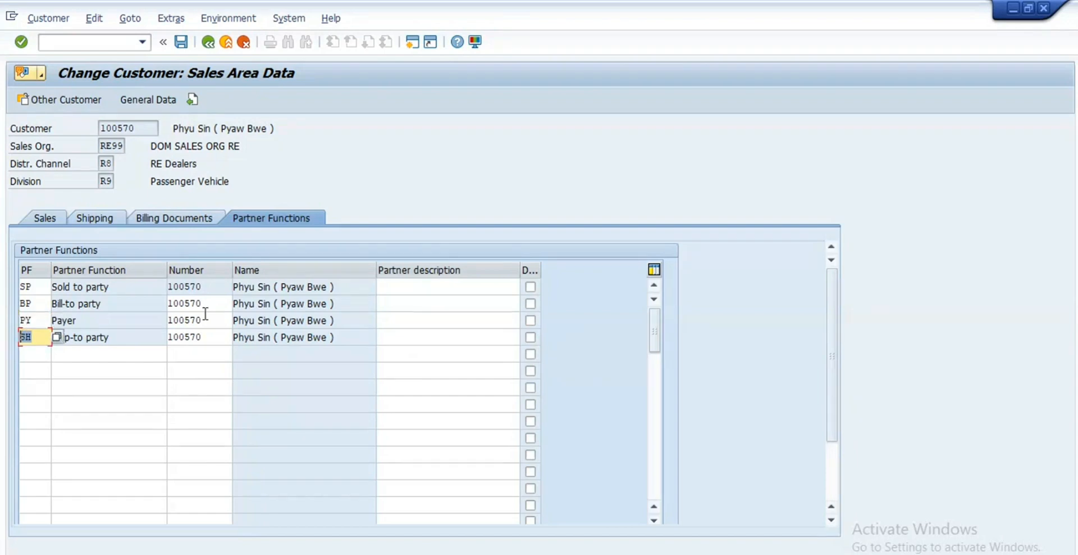
click(107, 305)
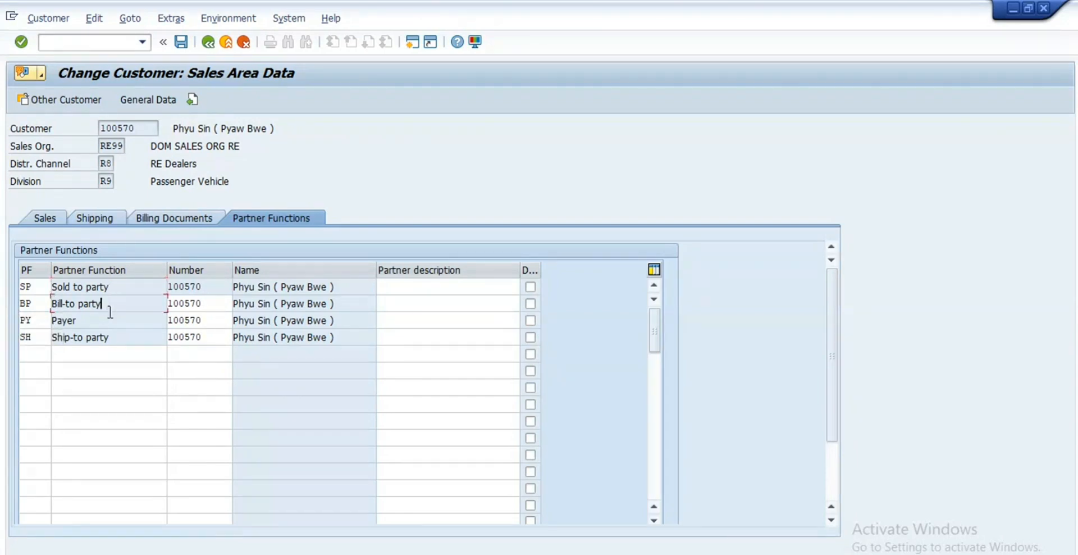
click(109, 338)
Step: Leave the customer without saving and close the Customer Change initial screen
click(208, 42)
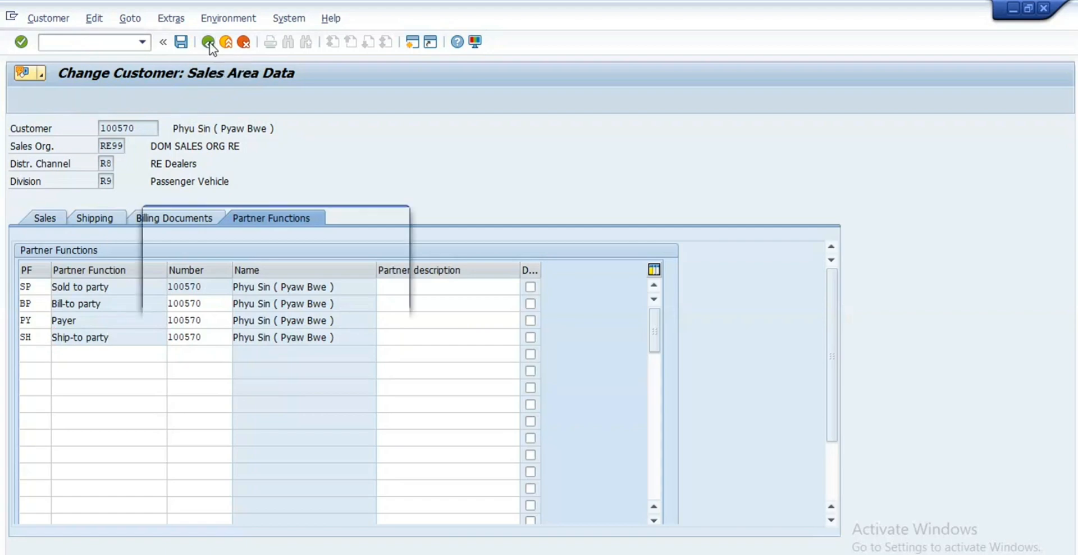
click(276, 293)
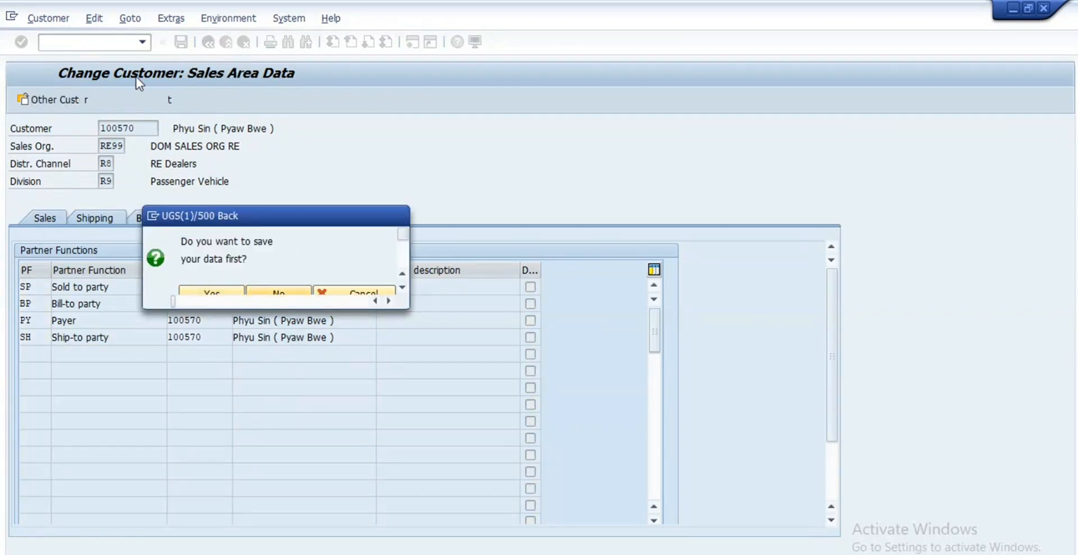
click(388, 129)
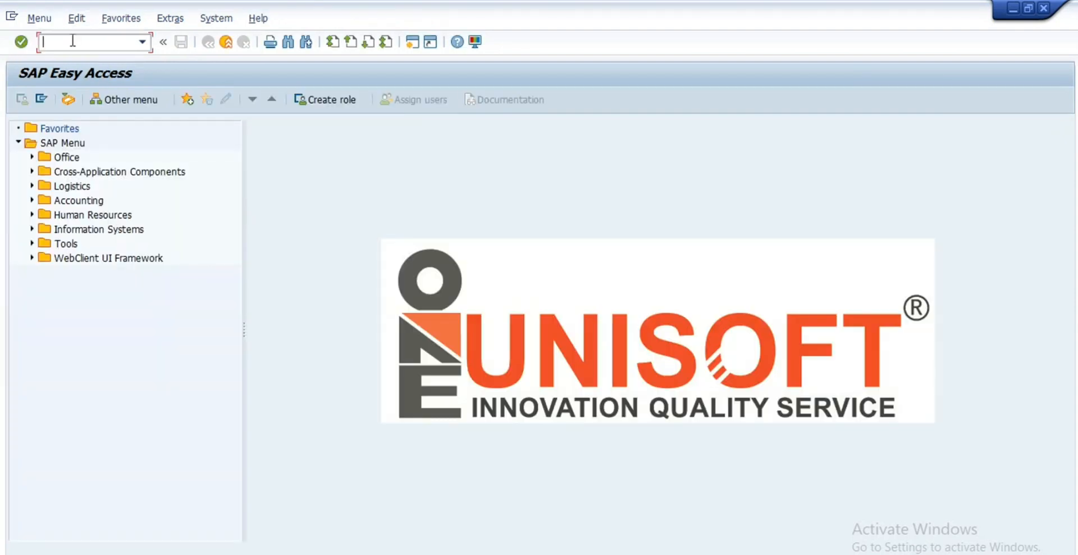
Step: Start a new material in MM01 with industry sector Chemical industry and material type FERT
text(mm01)
key(Return)
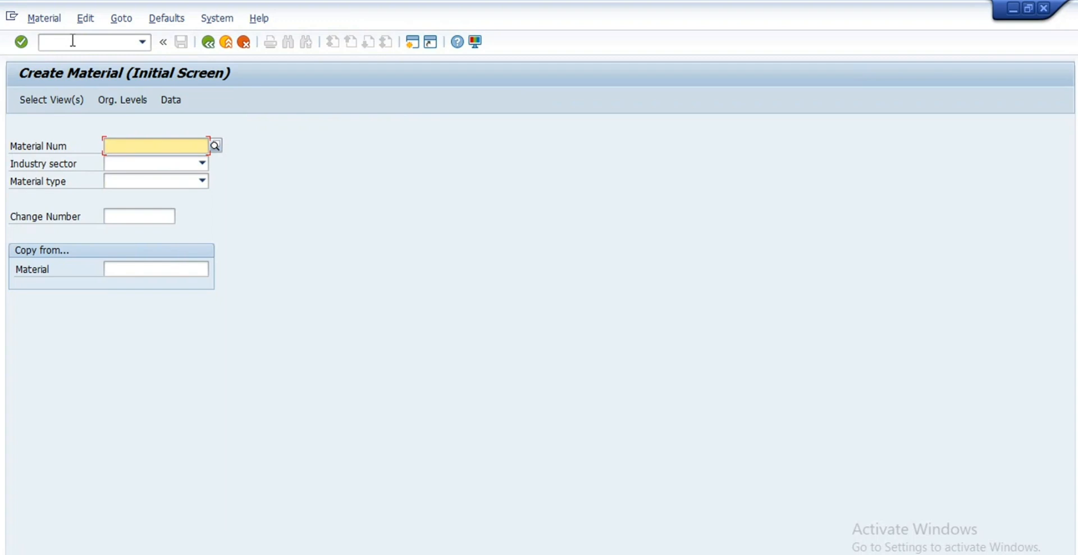
click(201, 165)
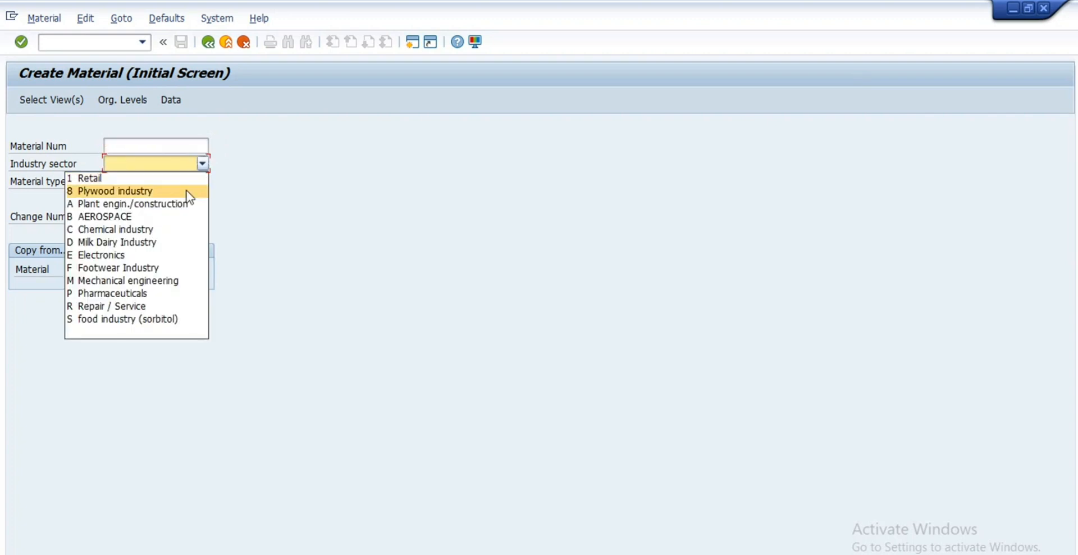
click(146, 231)
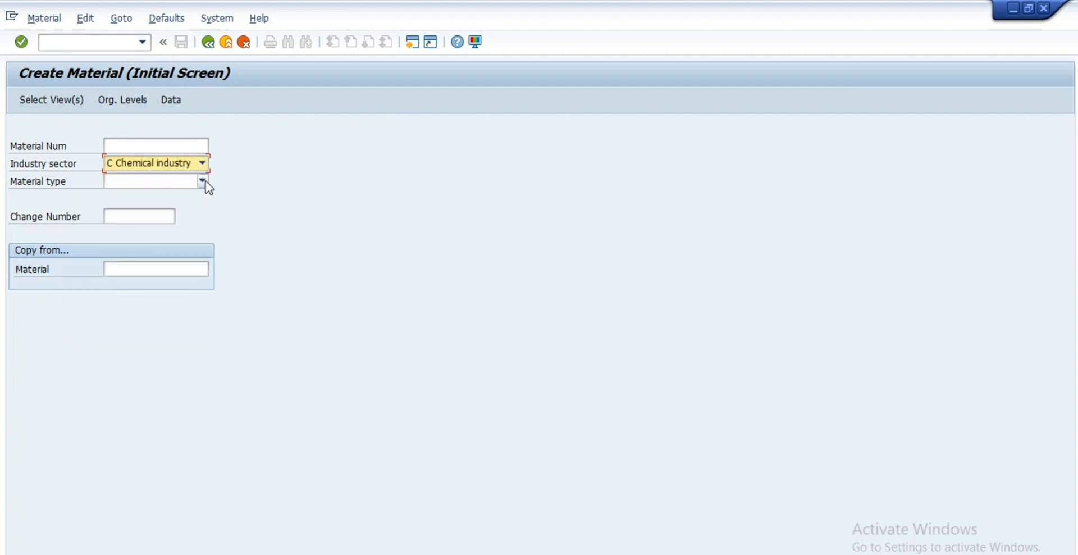
click(202, 181)
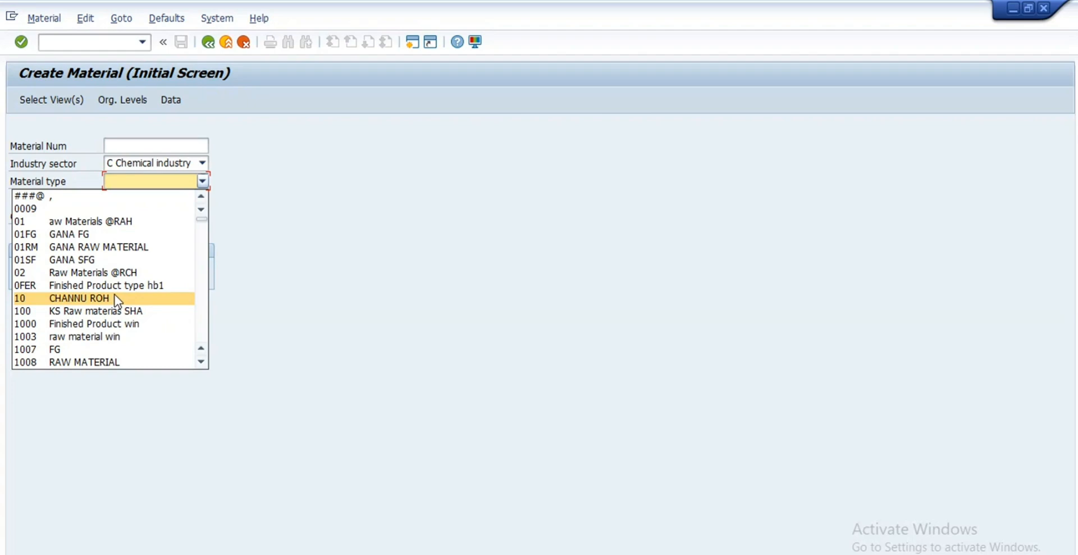
scroll(132, 296, down, 4)
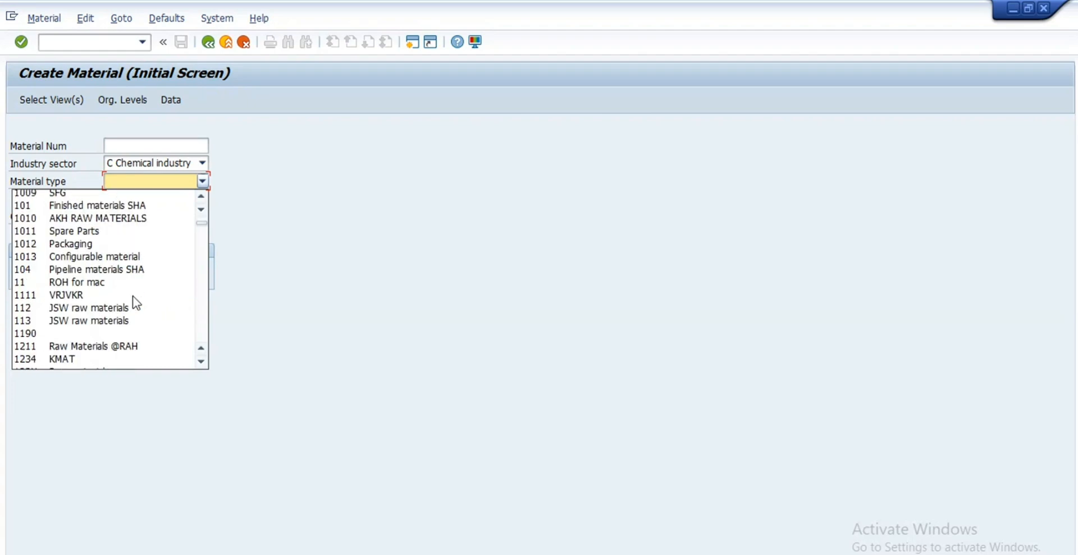
scroll(135, 303, up, 4)
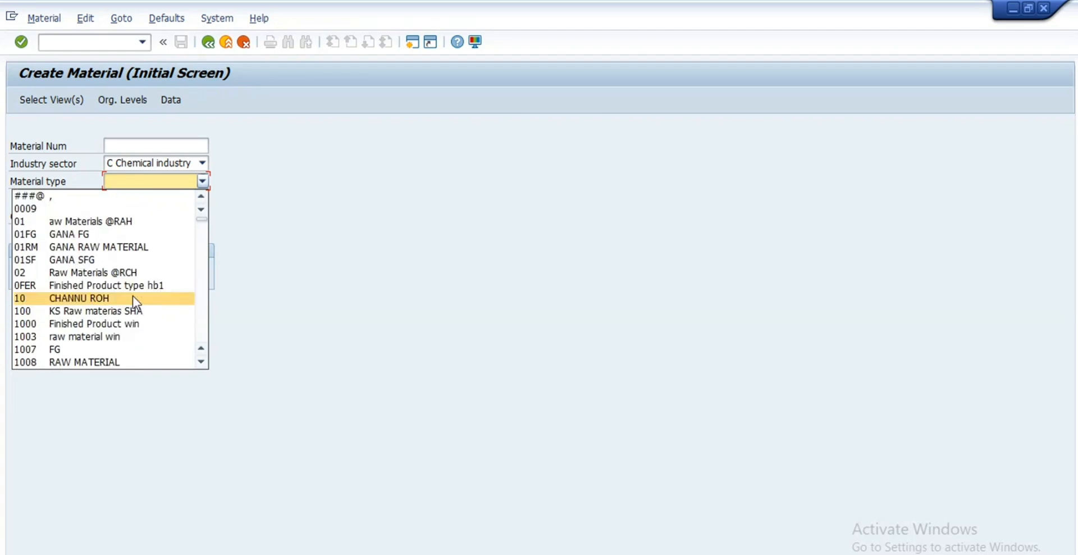
scroll(132, 295, down, 10)
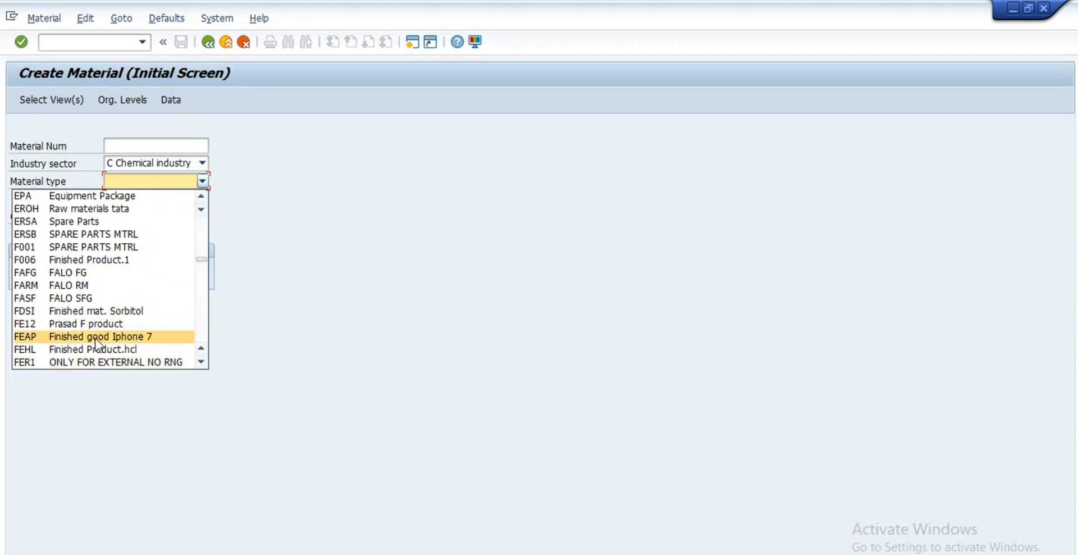
scroll(96, 344, down, 10)
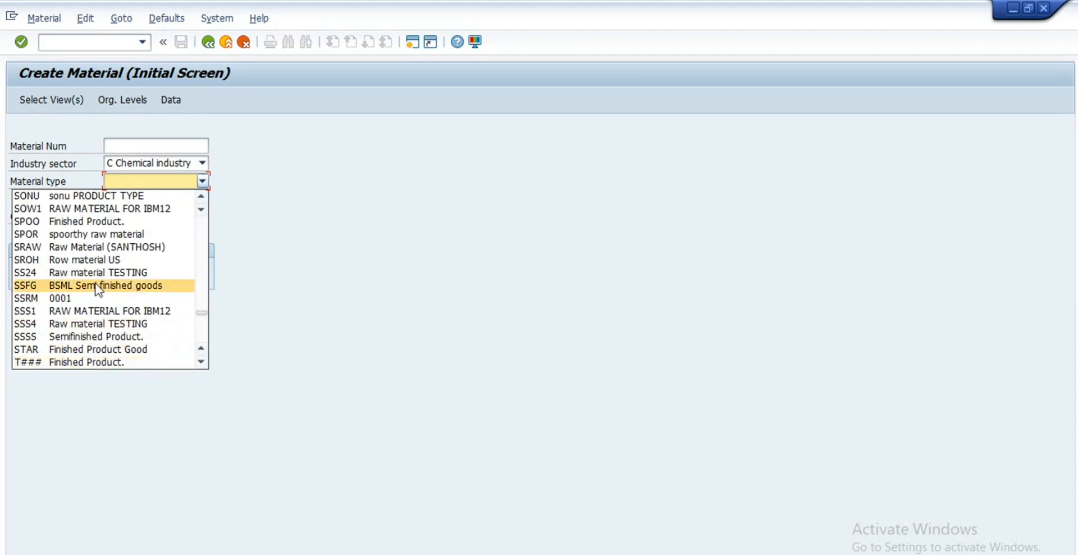
key(f)
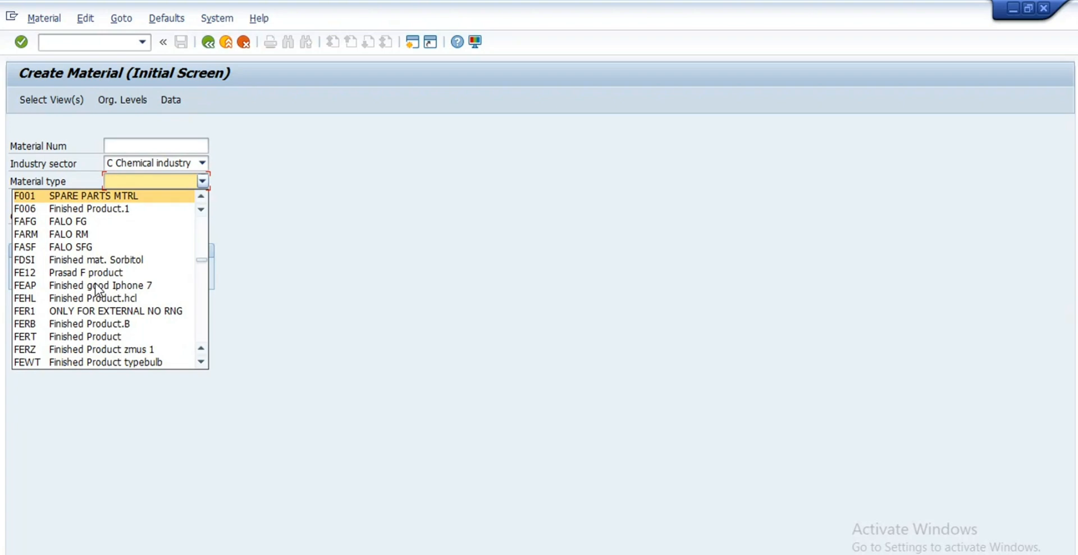
click(66, 337)
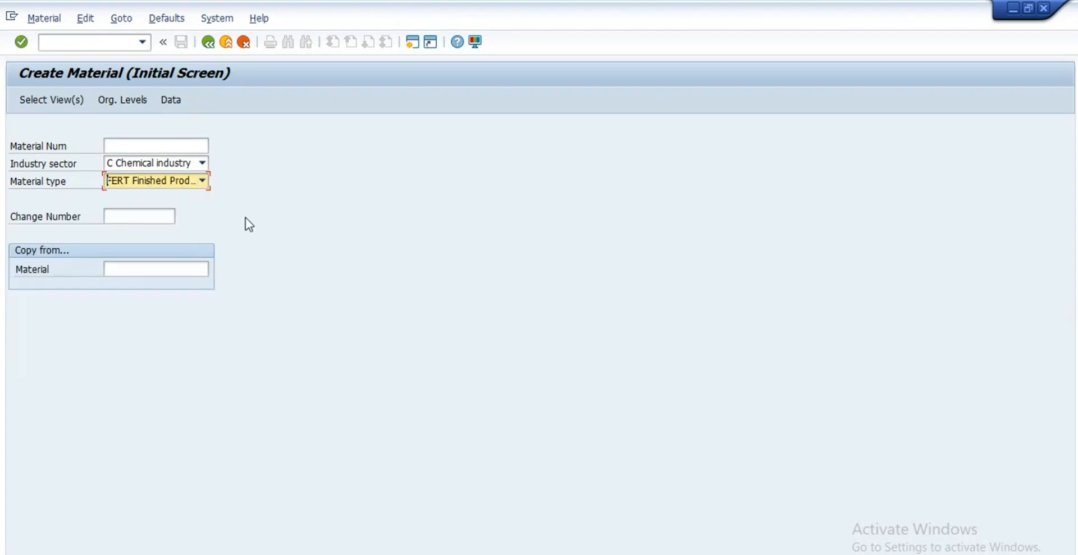
key(Return)
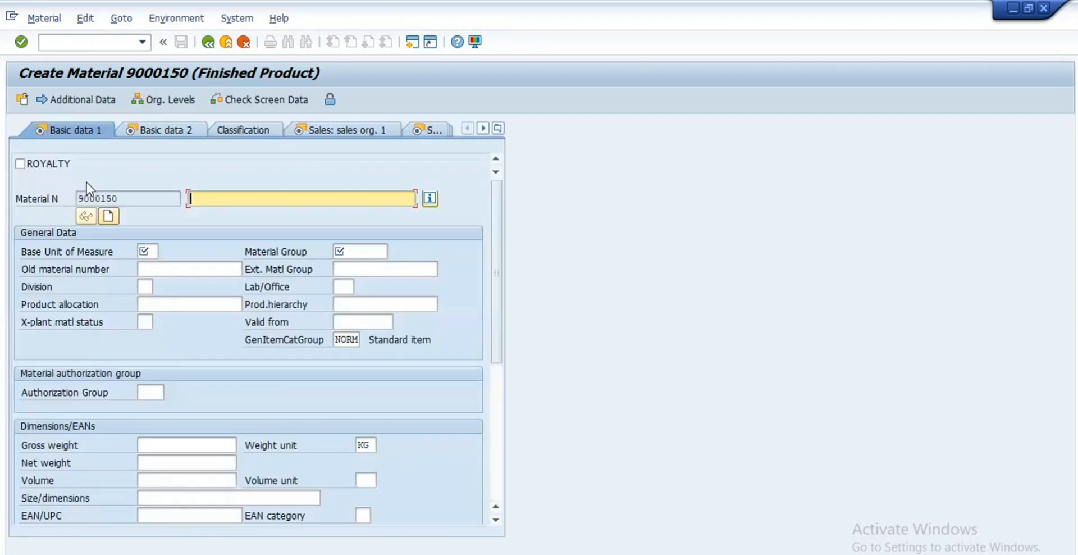
Step: Switch to the change-material transaction with /nmm02
click(112, 44)
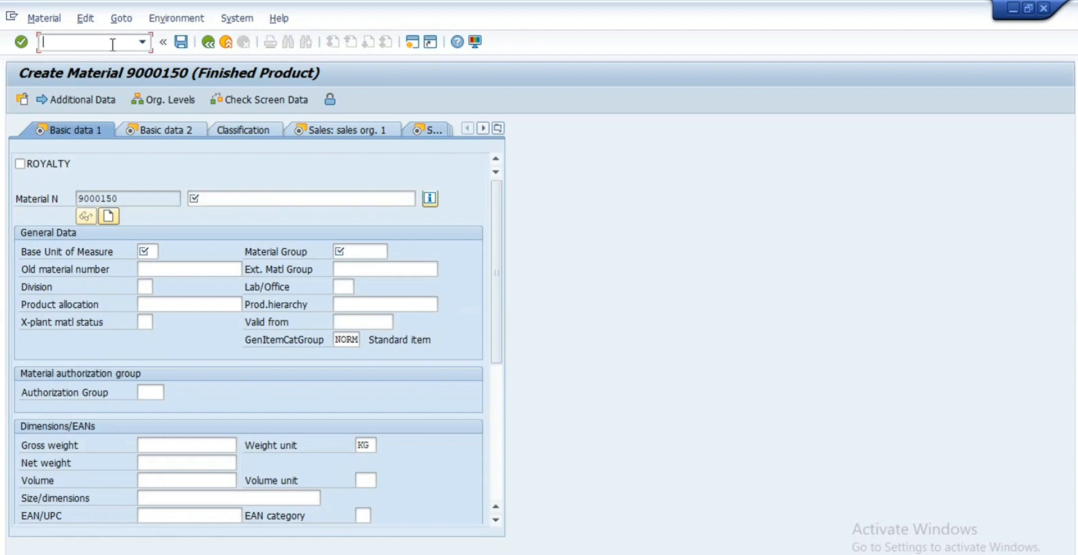
text(/nmm02)
key(Return)
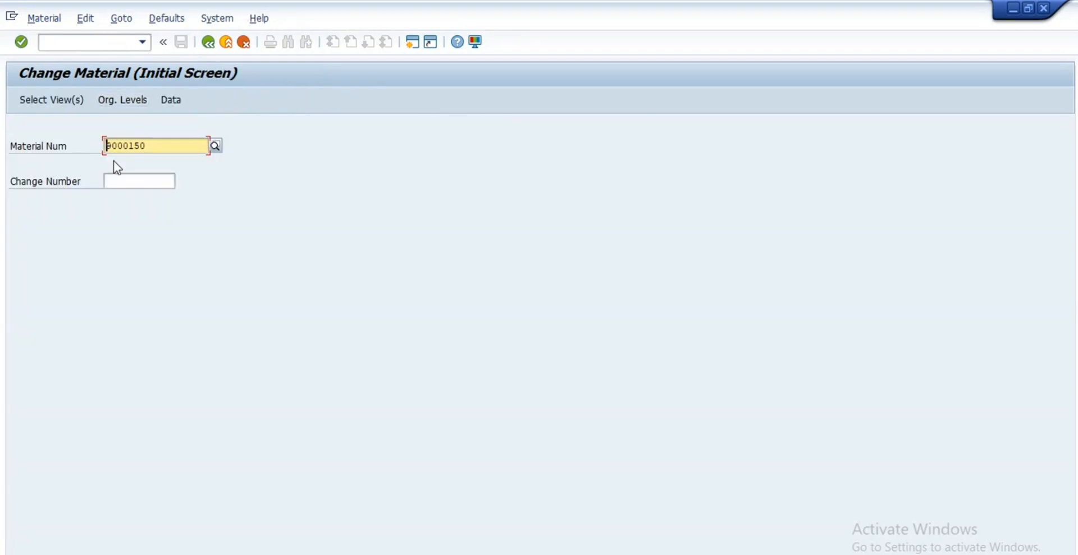
Step: Enter material 10203, choose the views to edit, and confirm plant RE99 organizational levels
drag(151, 145, 91, 144)
text(10203)
click(122, 101)
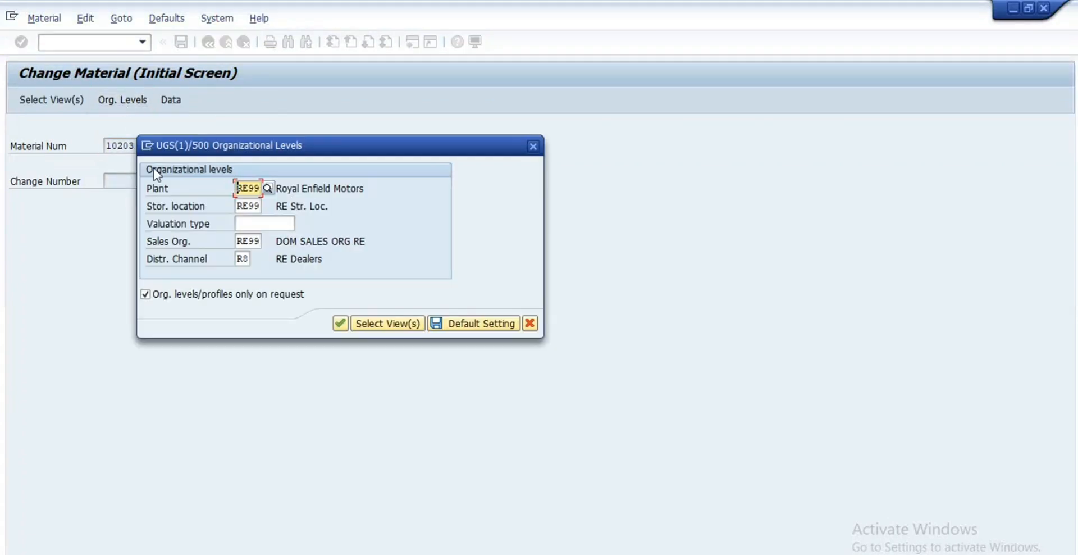
click(535, 148)
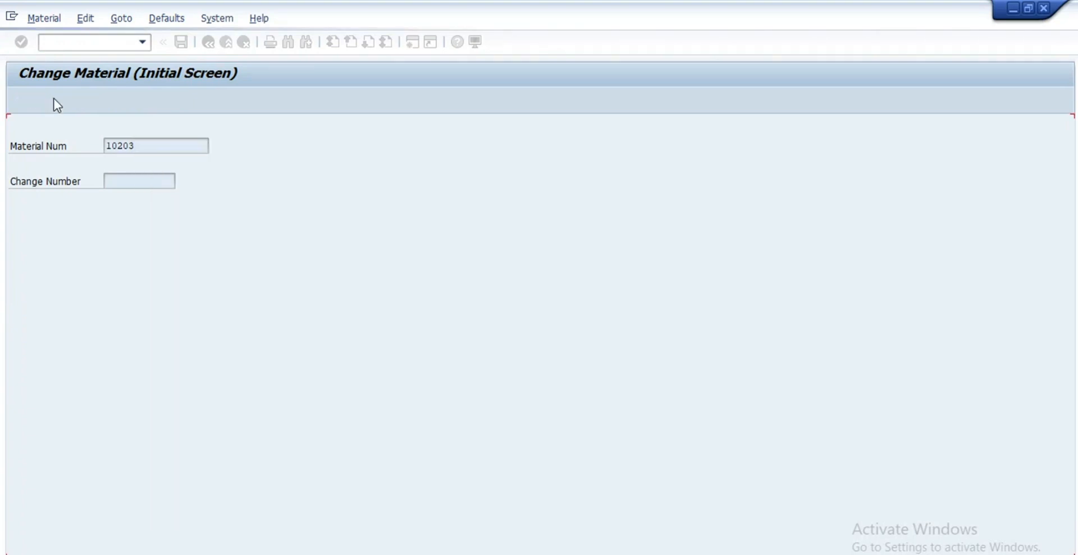
click(55, 100)
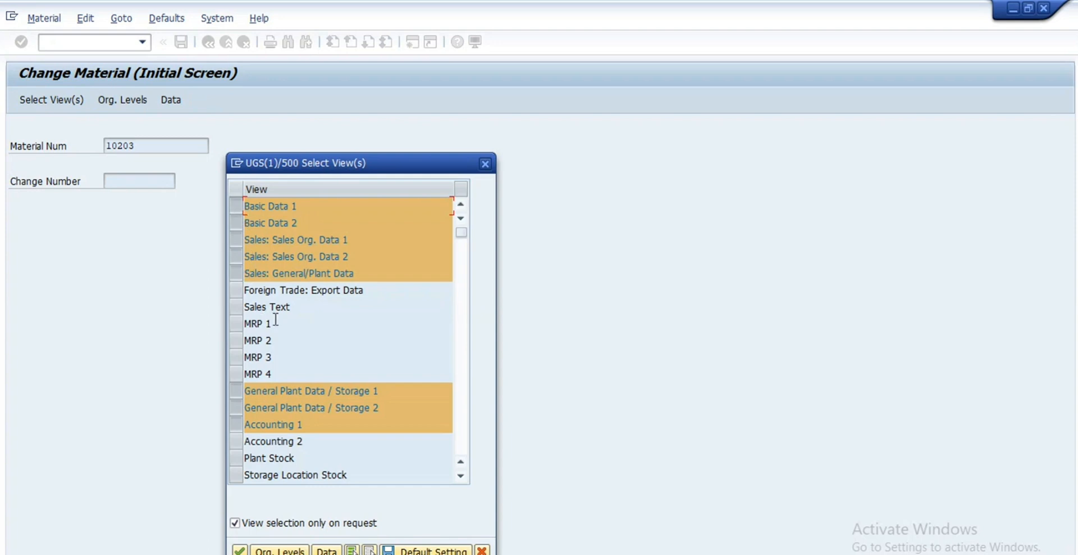
scroll(275, 319, down, 1)
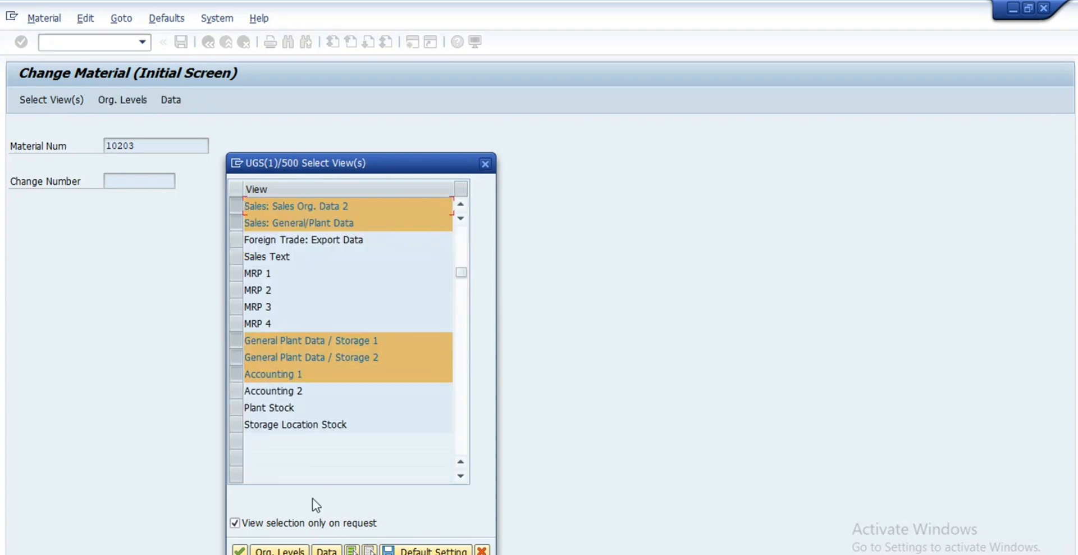
click(279, 550)
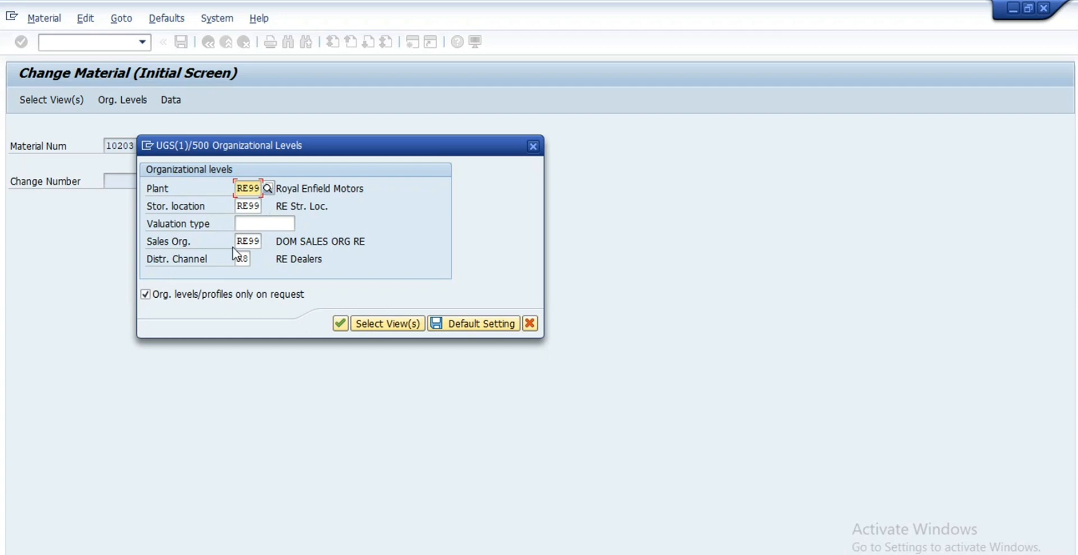
click(339, 325)
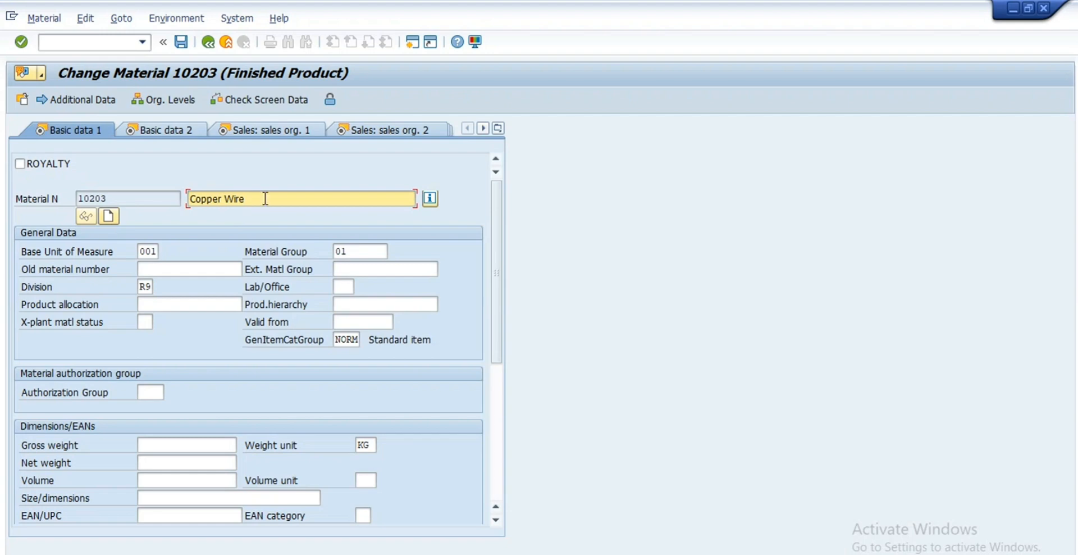
drag(247, 198, 59, 193)
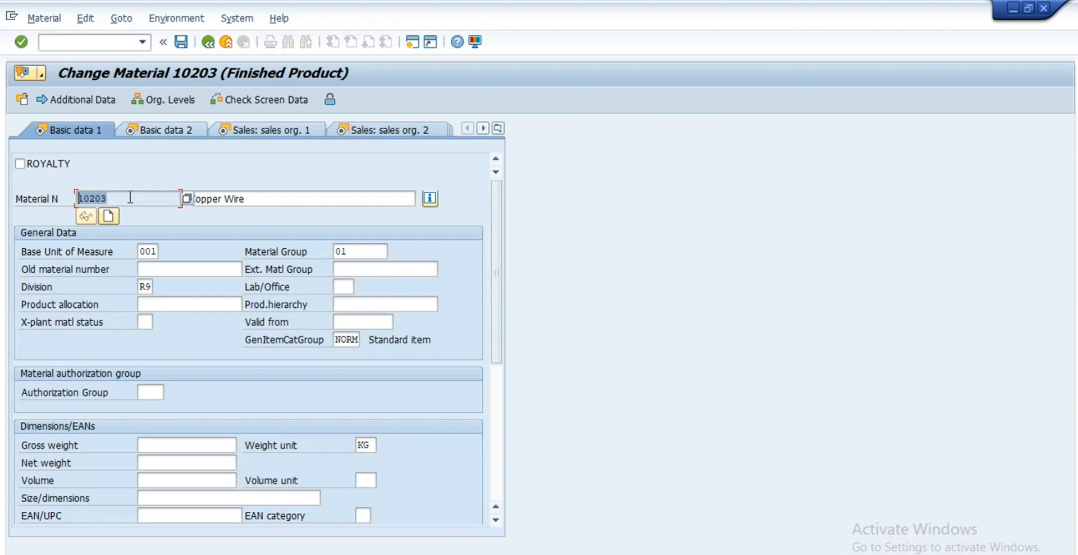
click(277, 196)
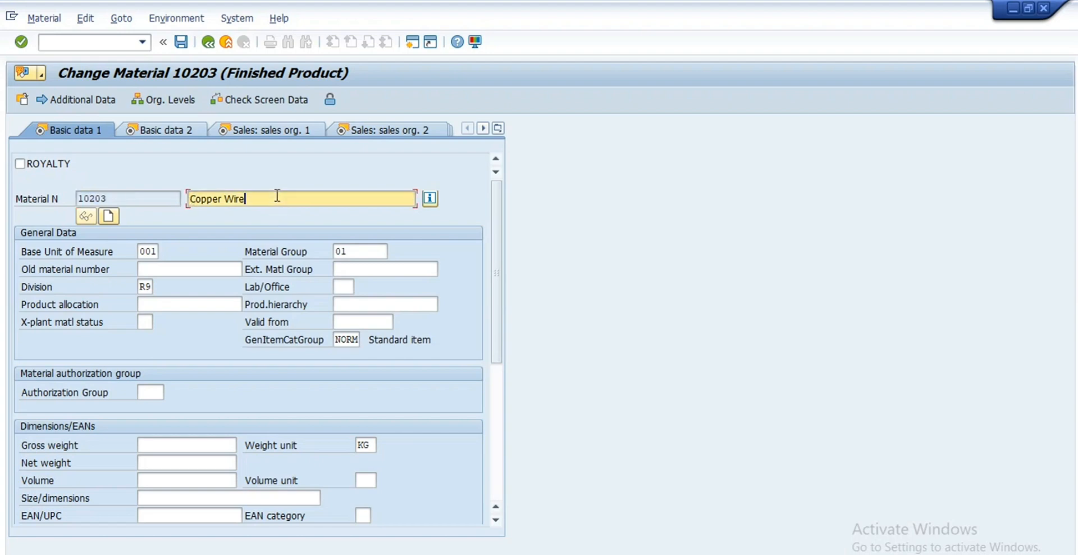
drag(264, 199, 177, 199)
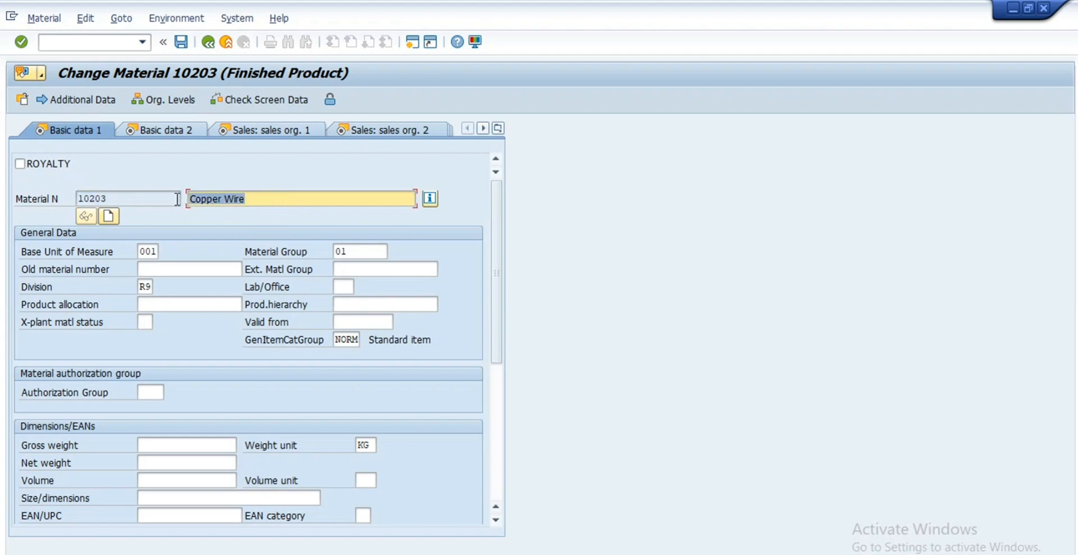
click(155, 251)
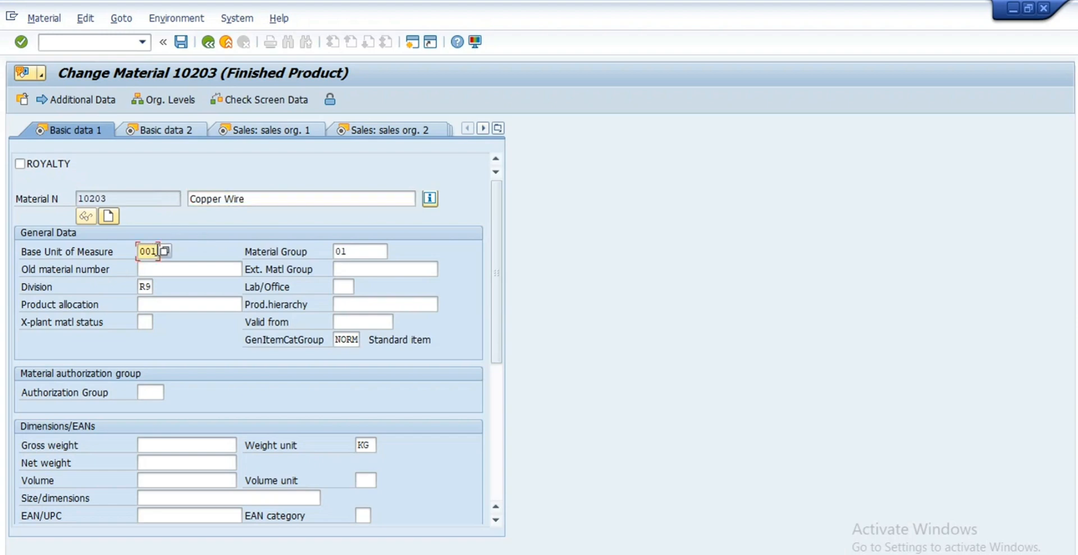
click(165, 255)
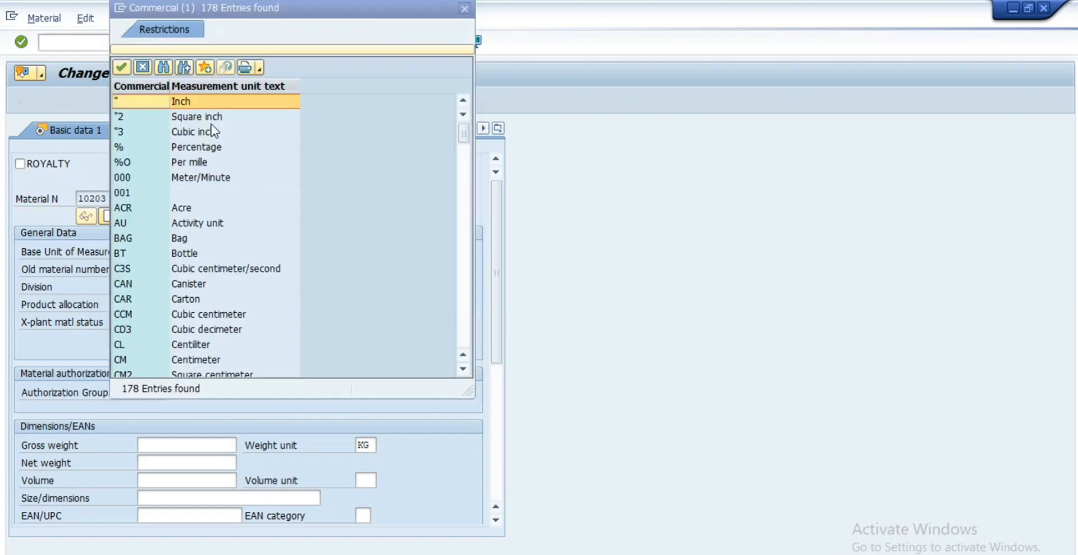
scroll(217, 235, down, 2)
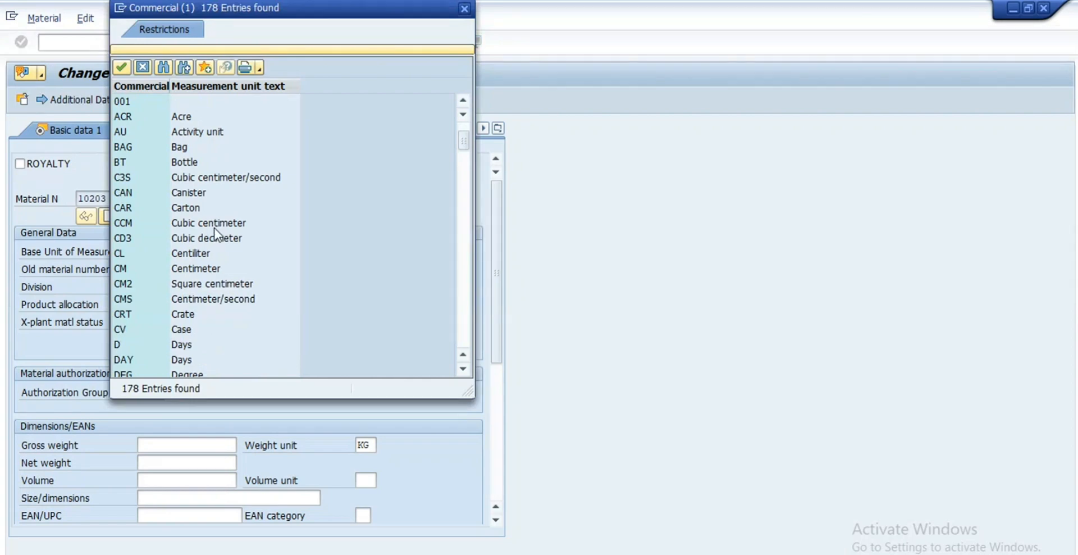
scroll(217, 236, up, 2)
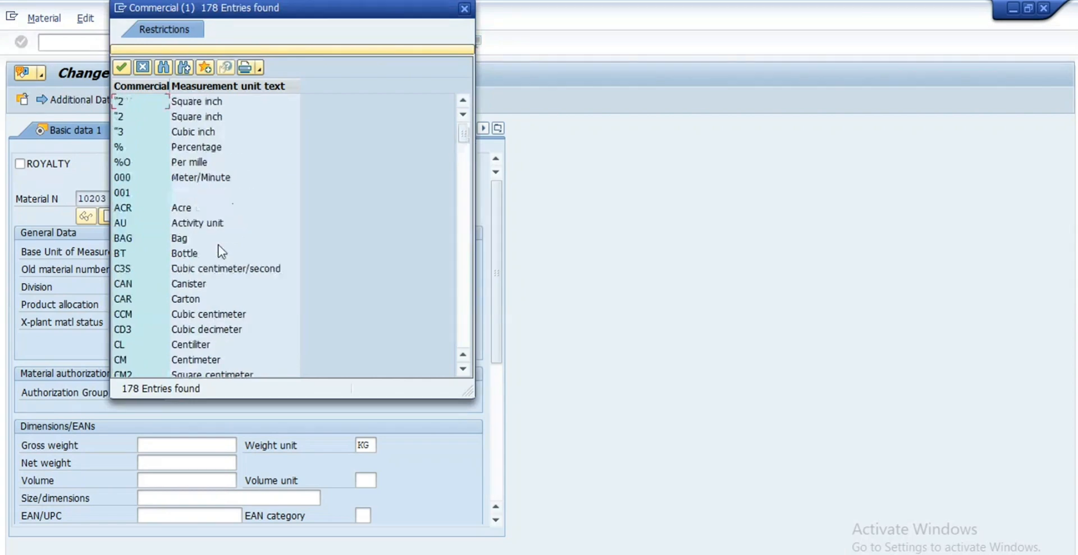
click(465, 8)
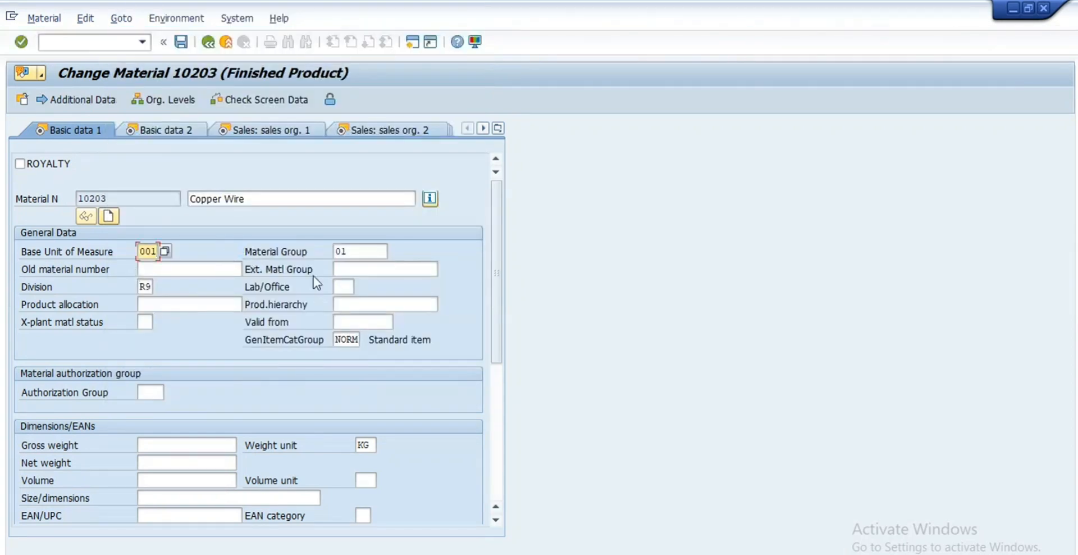
click(147, 287)
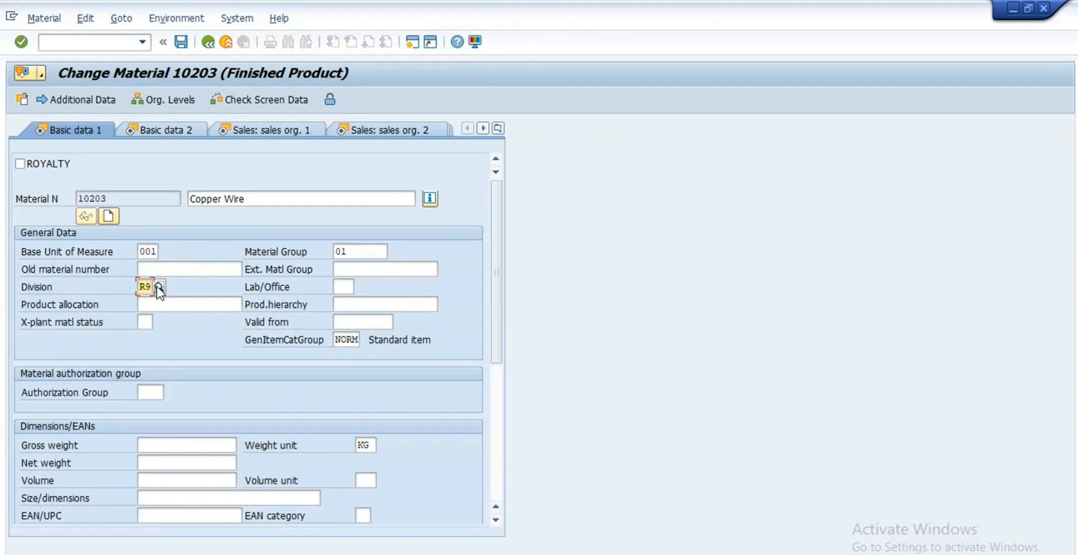
scroll(181, 349, down, 3)
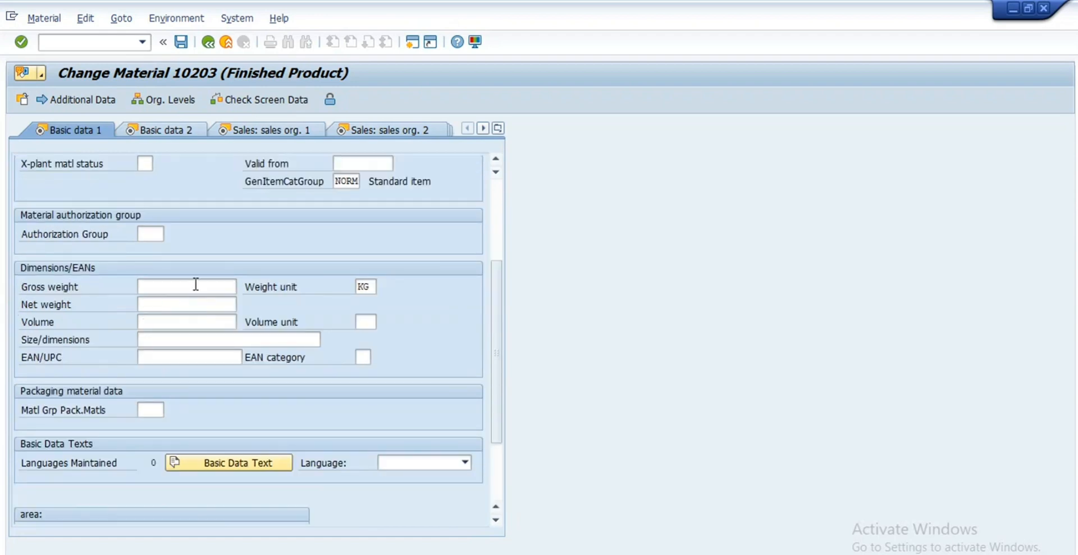
Step: Correct the Copper Wire weights to gross weight 20 and net weight 10 KG
click(197, 286)
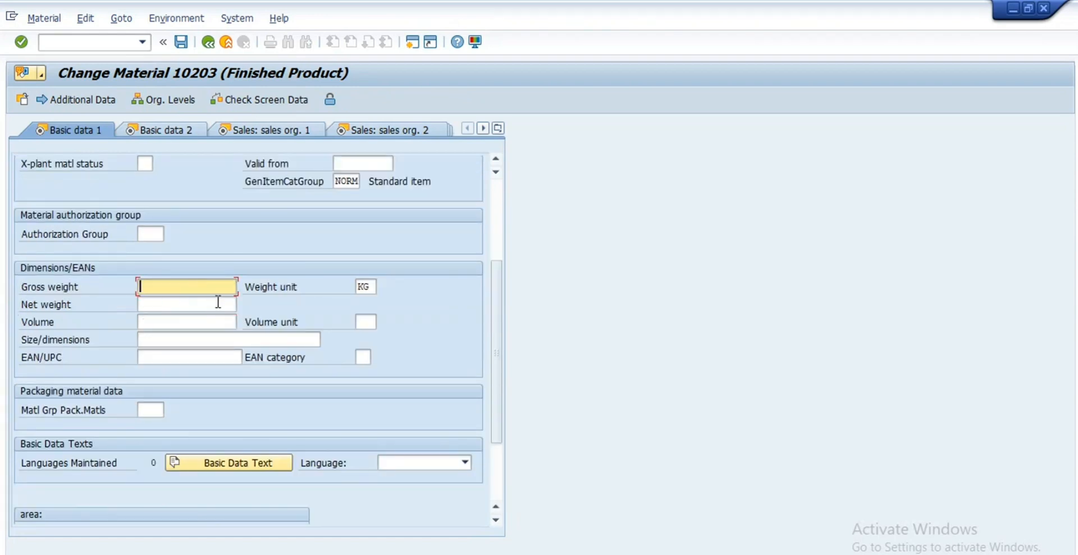
text(10)
click(217, 302)
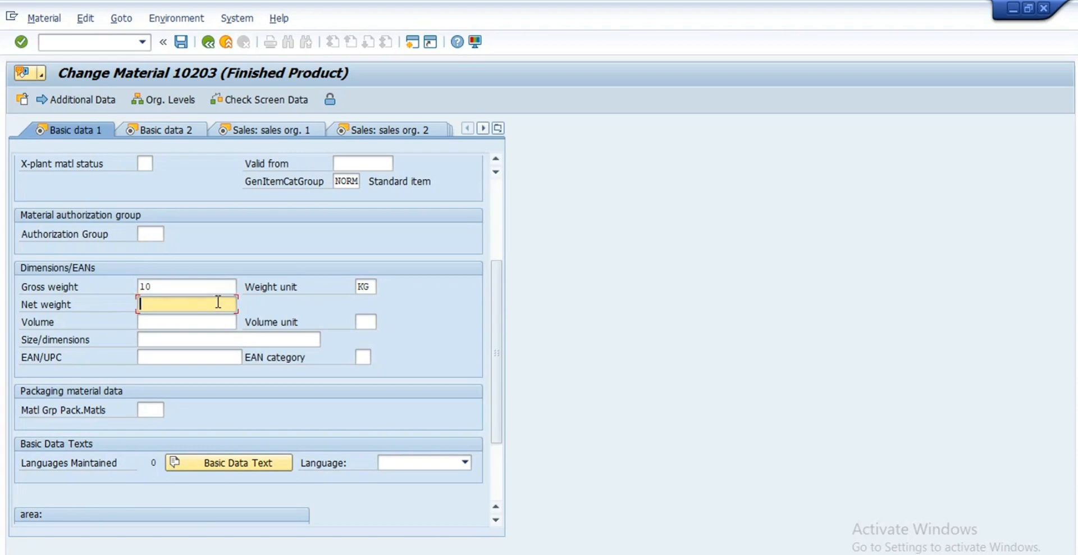
text(20)
click(198, 267)
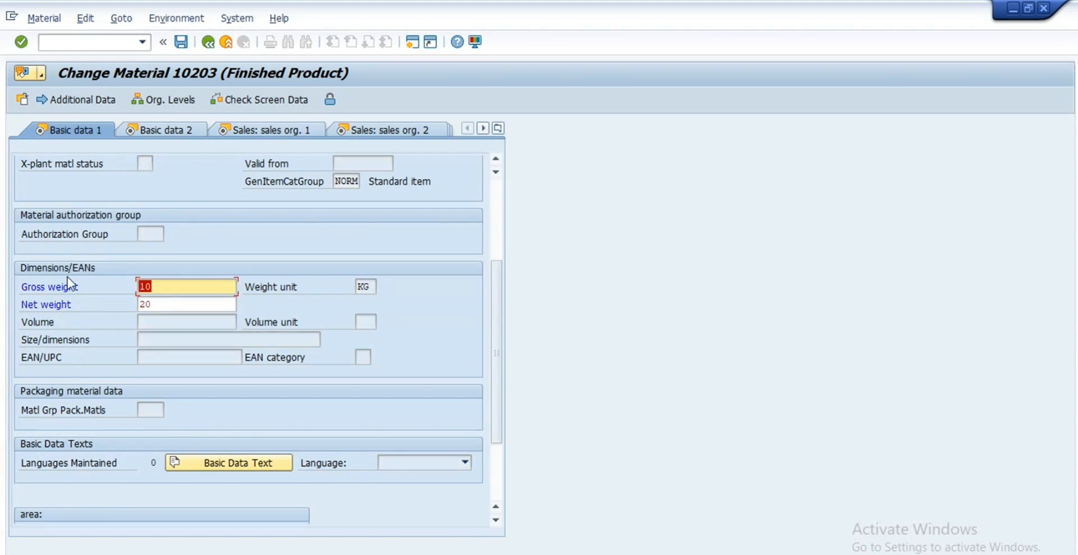
text(20)
key(Return)
text(10)
key(Return)
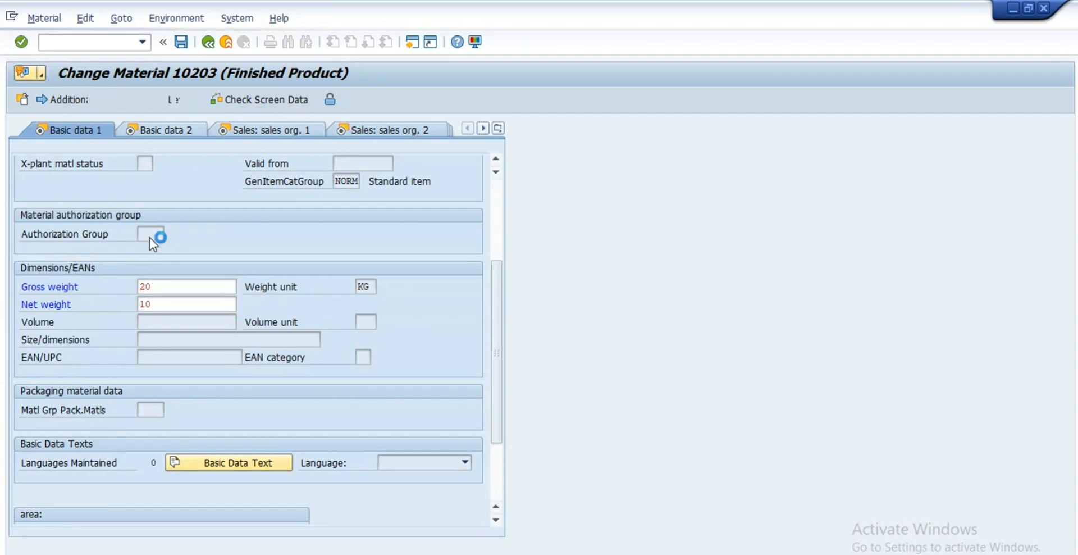
click(188, 132)
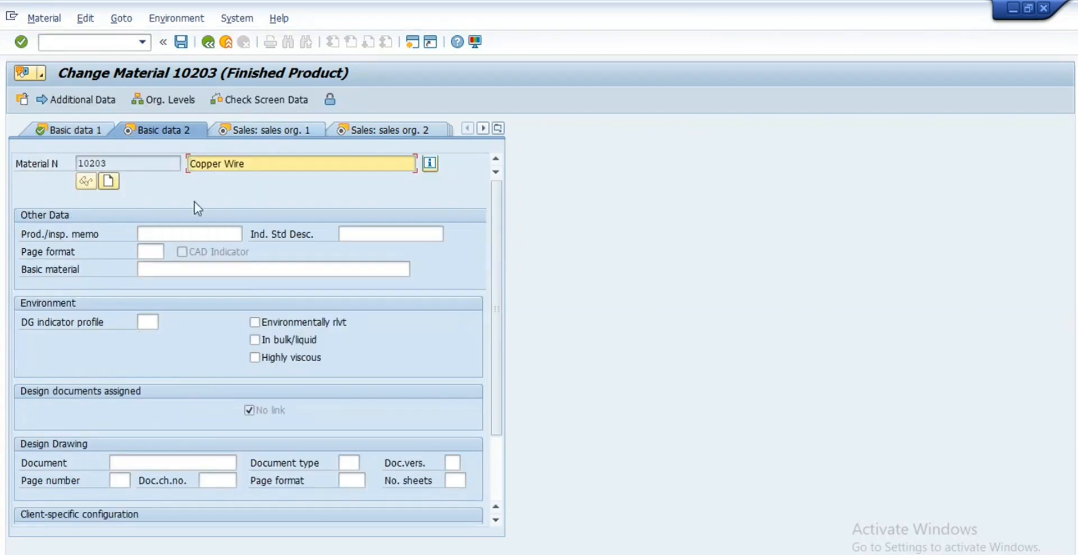
Step: Switch to the sales org. 1 view and inspect division R9, base unit 001 and material group 01
scroll(221, 336, down, 3)
scroll(221, 336, up, 3)
click(281, 135)
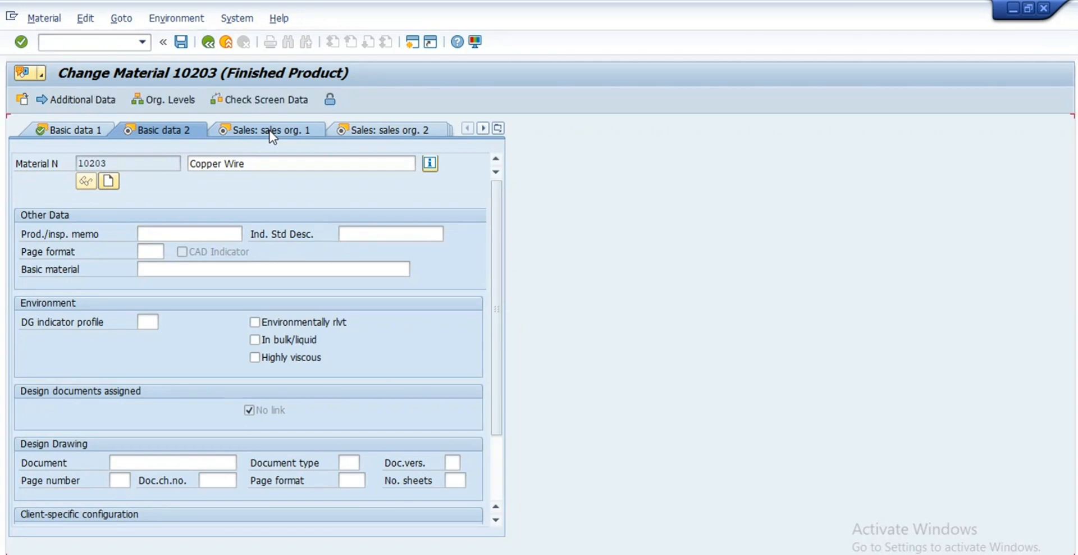
click(273, 137)
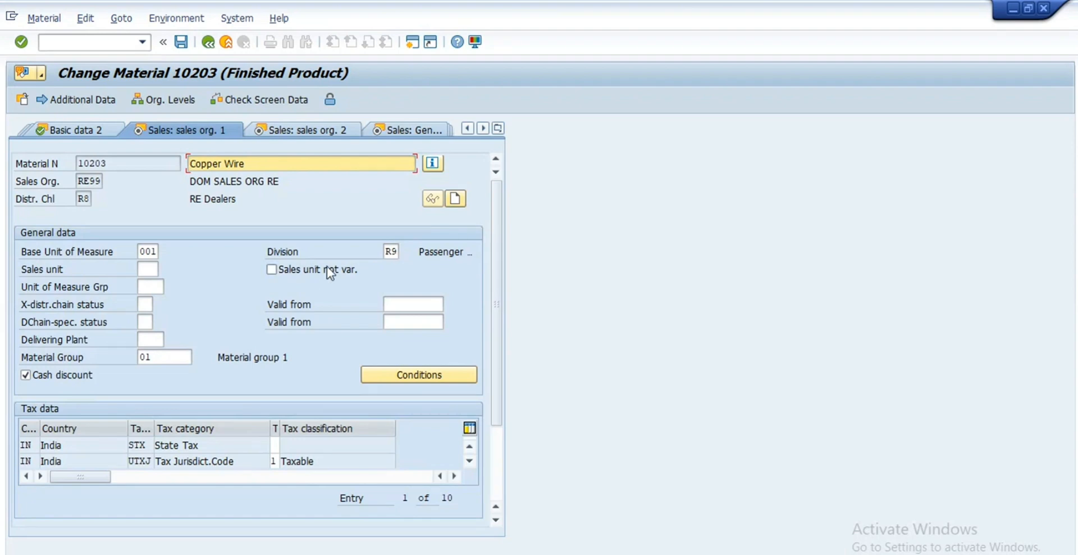
double_click(392, 252)
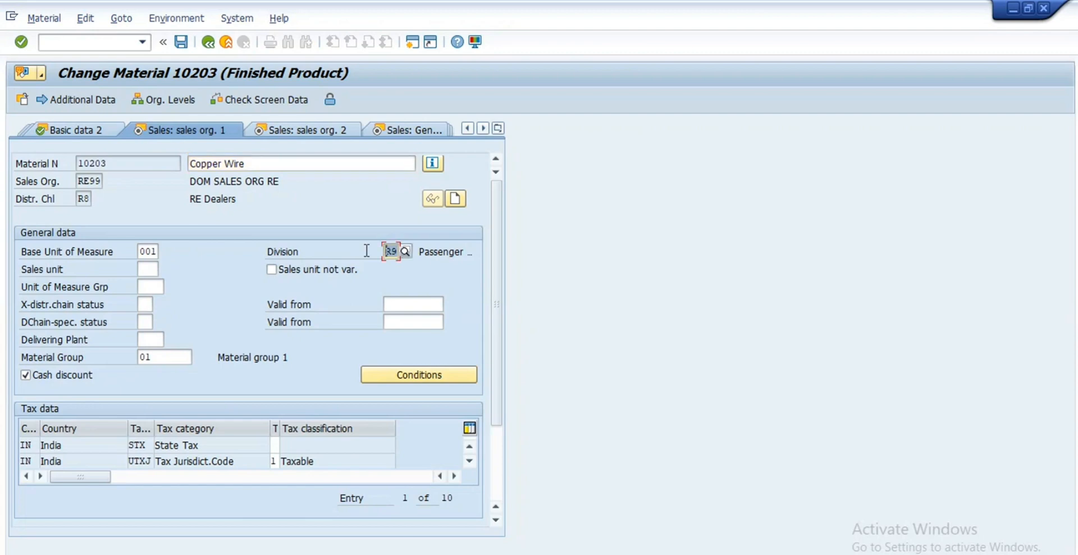
double_click(143, 251)
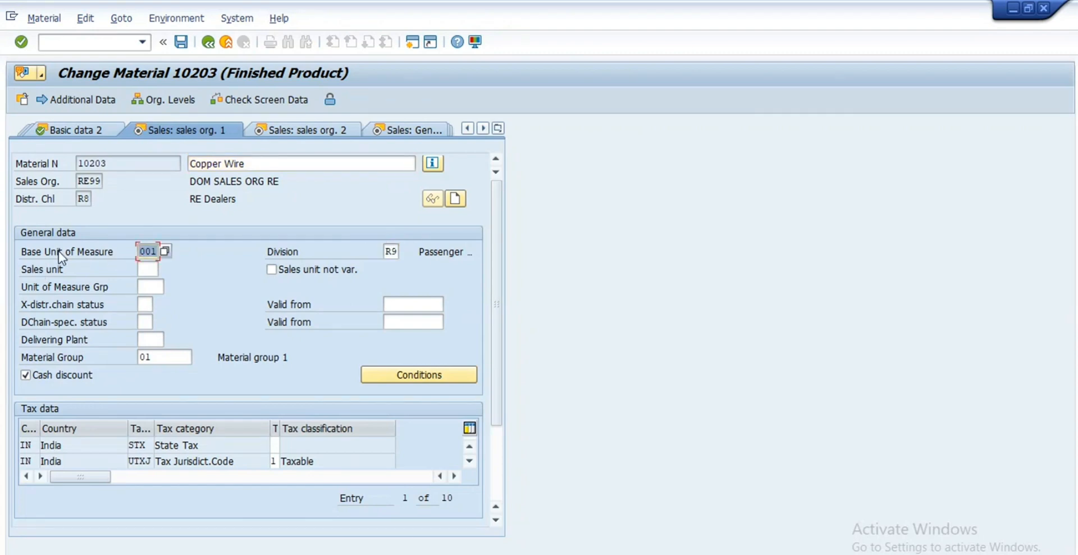
click(150, 252)
double_click(392, 251)
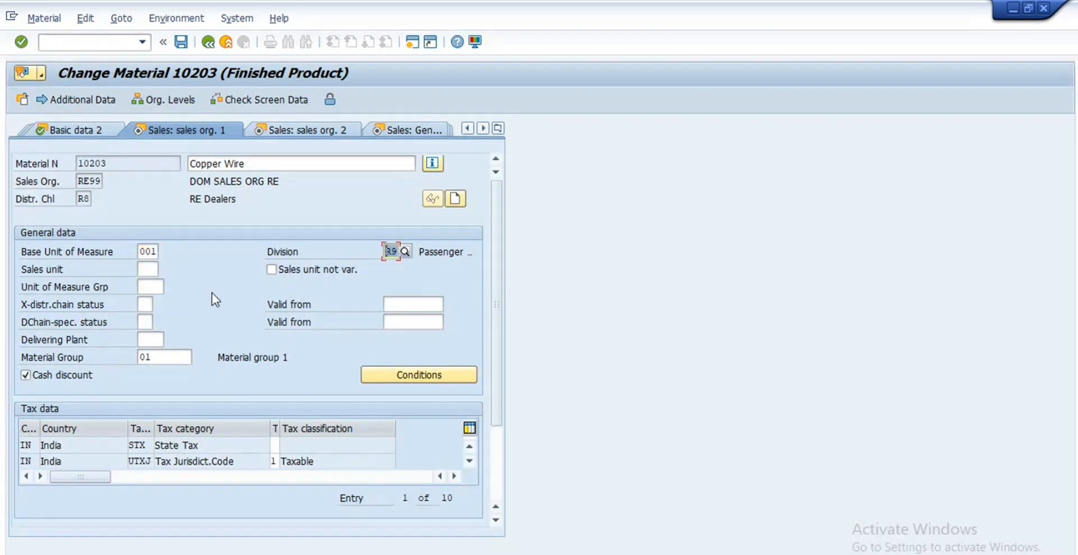
double_click(163, 358)
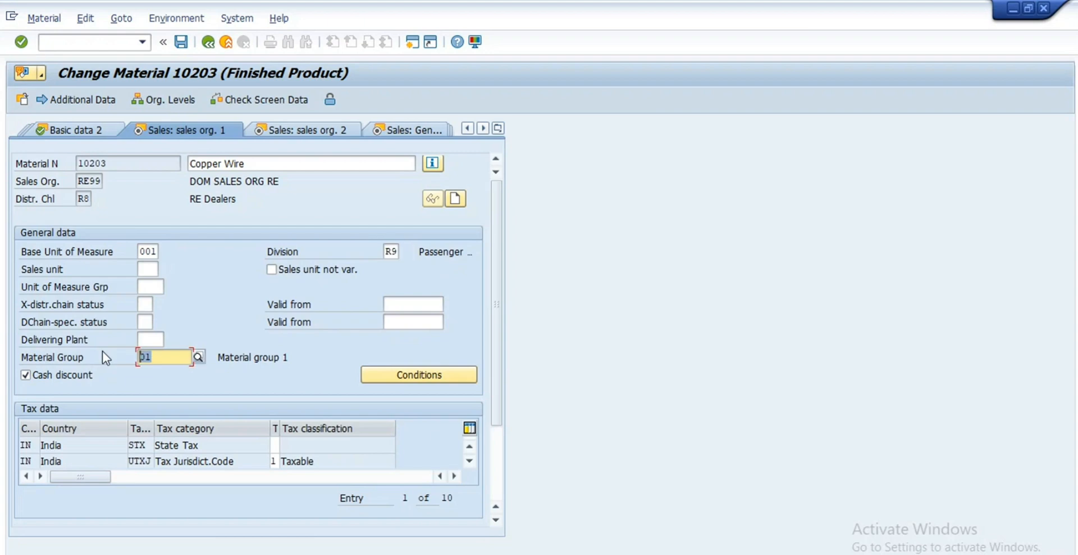
Step: Enter tax classification 0 for the State Tax row and confirm it
scroll(274, 293, down, 1)
scroll(274, 293, down, 1)
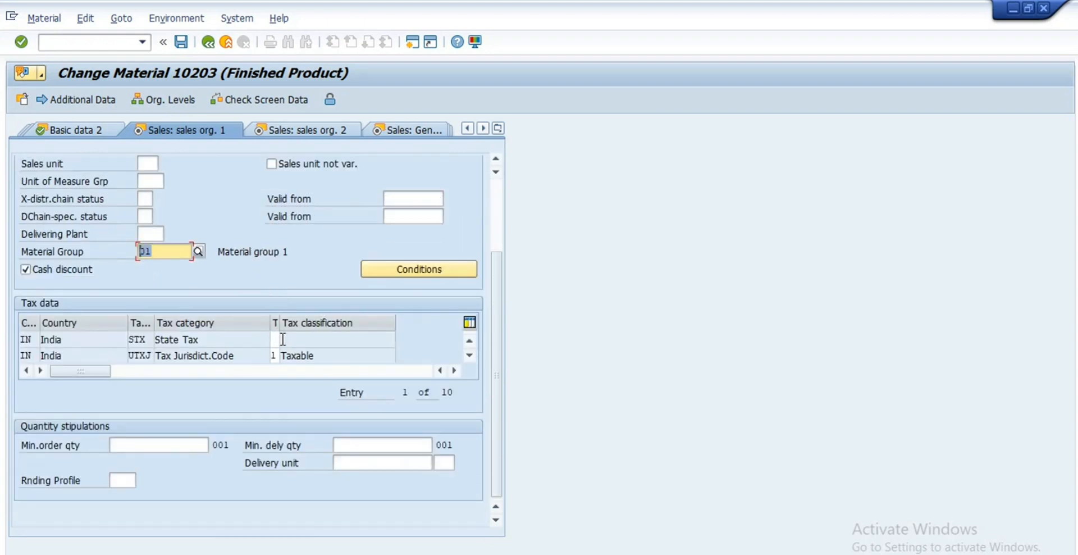
click(275, 340)
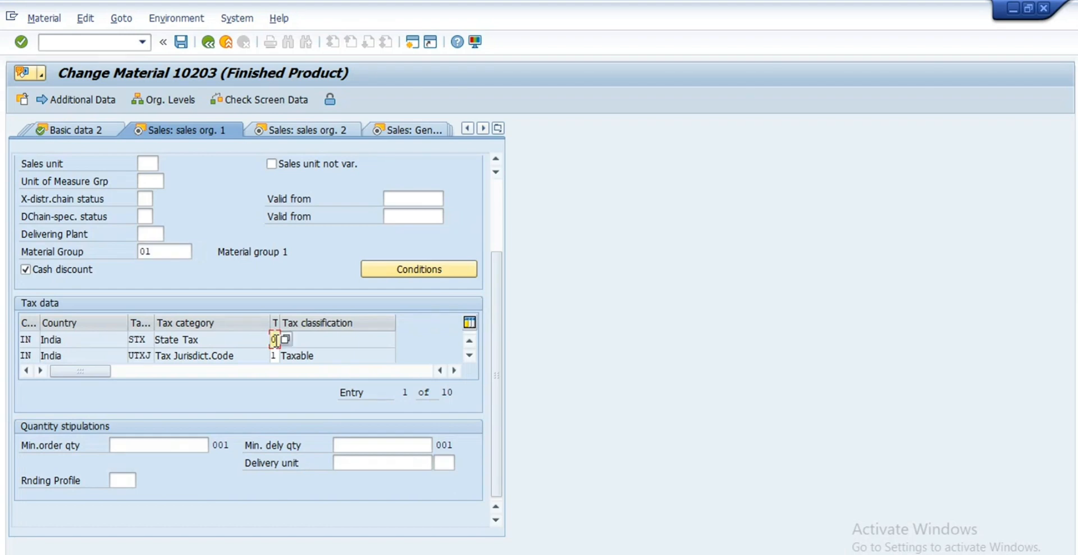
text(0)
key(Return)
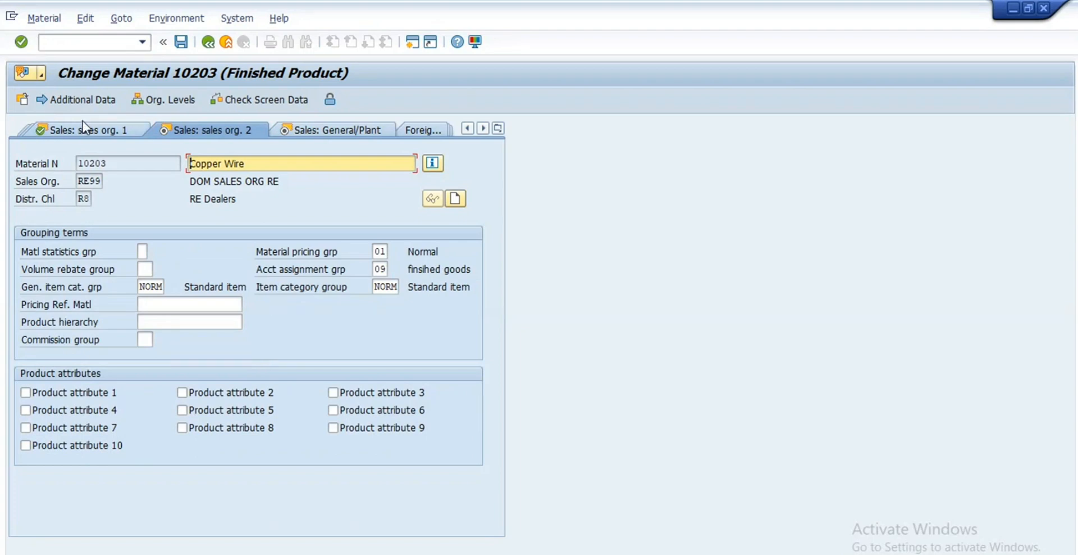
Step: Return via sales org. 1 to Basic data 1 and highlight general item category group NORM
click(83, 132)
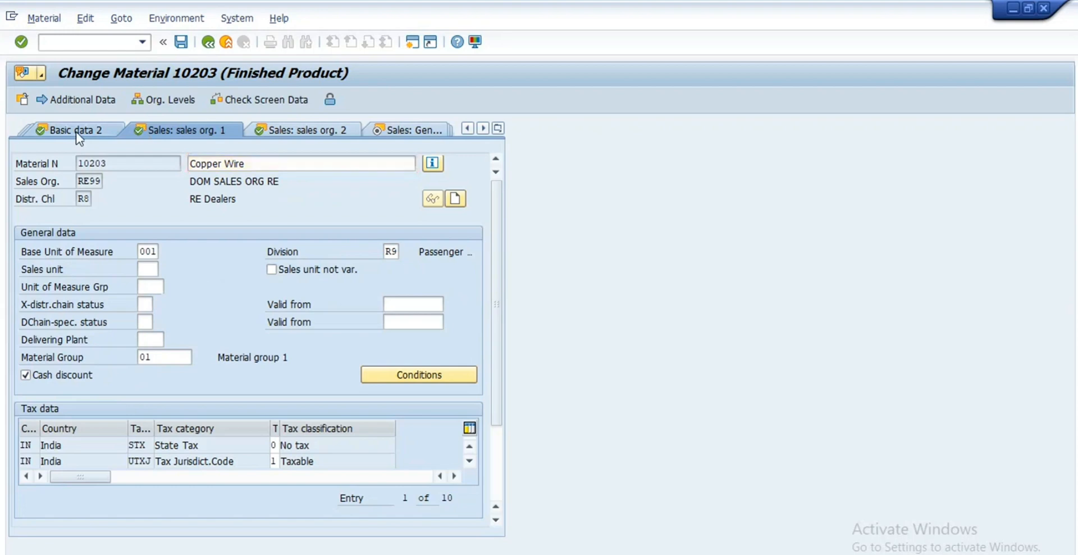
click(76, 131)
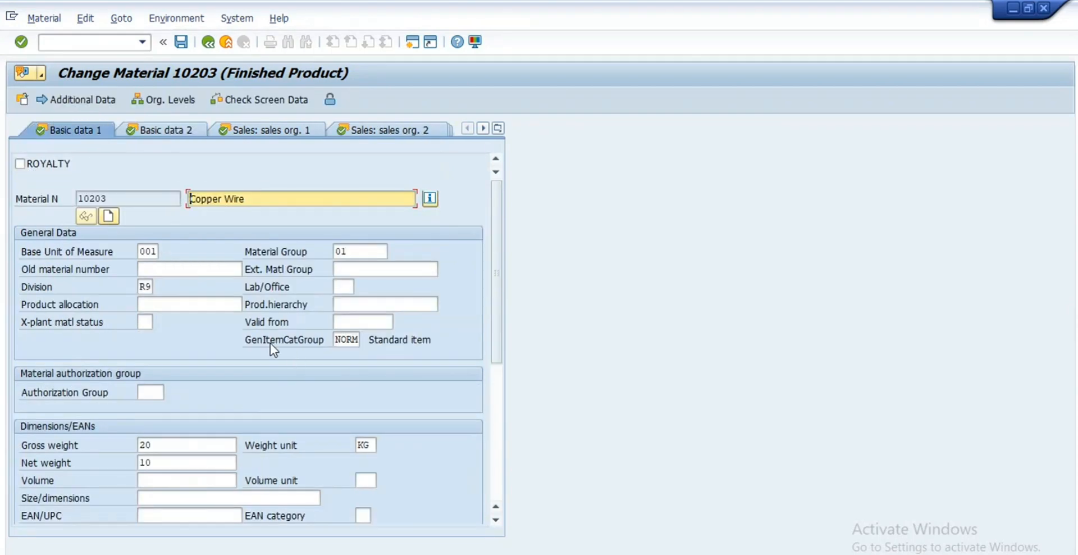
click(267, 344)
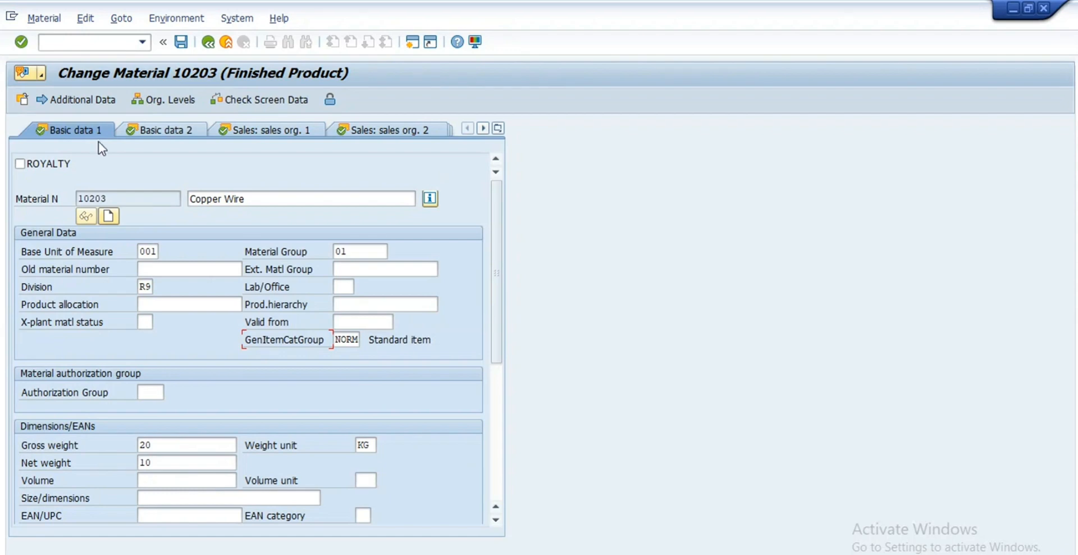
double_click(359, 339)
Step: Recheck the sales org. 1 view, then highlight both NORM item category groups on sales org. 2
click(299, 134)
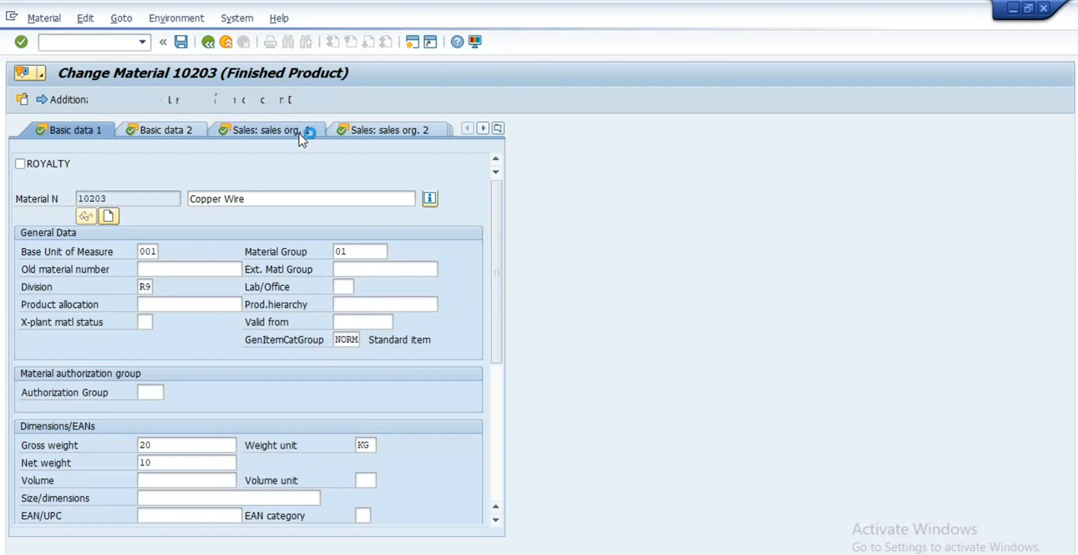
scroll(257, 372, down, 1)
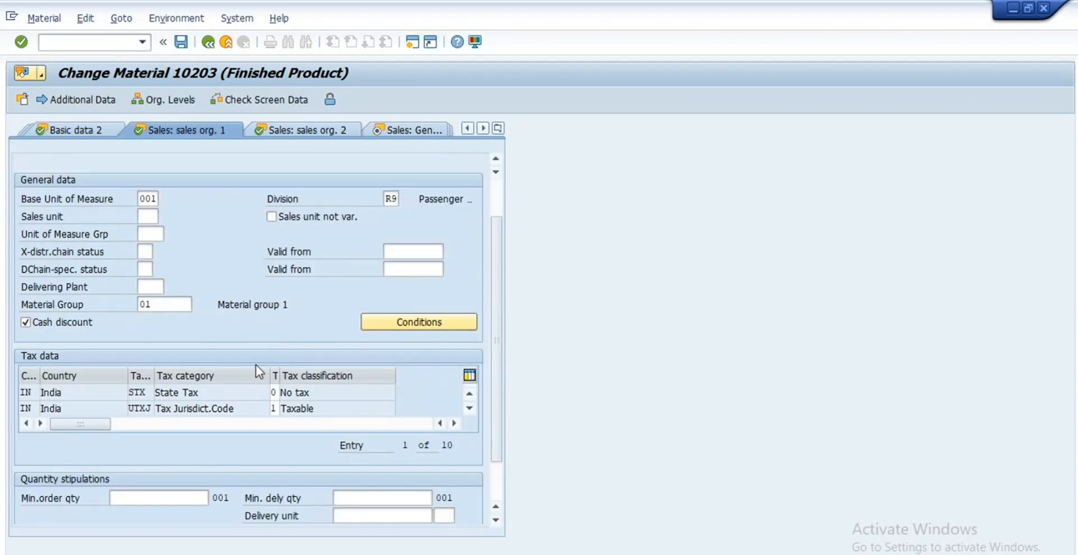
scroll(256, 365, down, 1)
scroll(256, 365, up, 2)
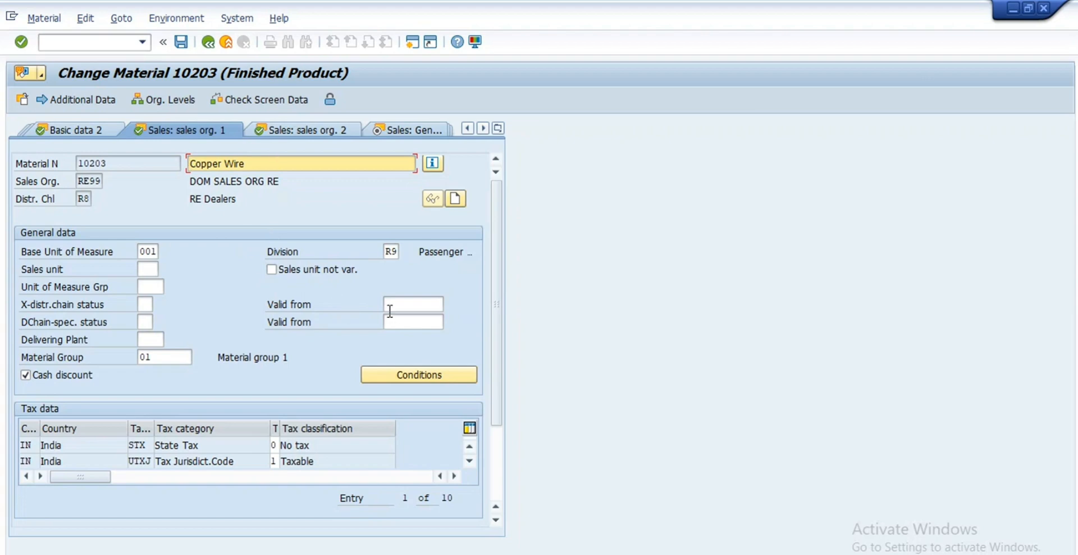
click(288, 133)
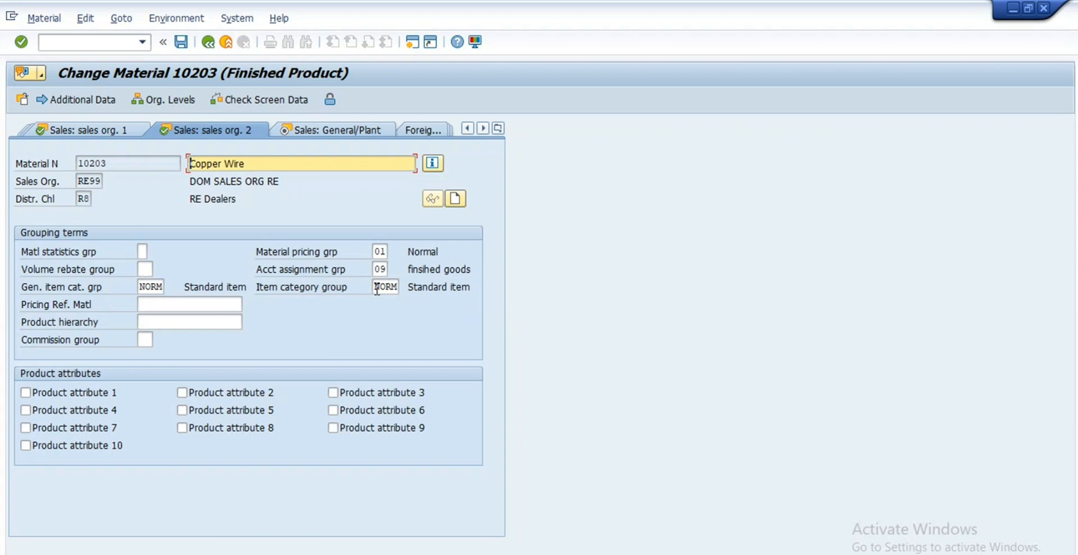
drag(375, 288, 416, 289)
drag(163, 287, 116, 287)
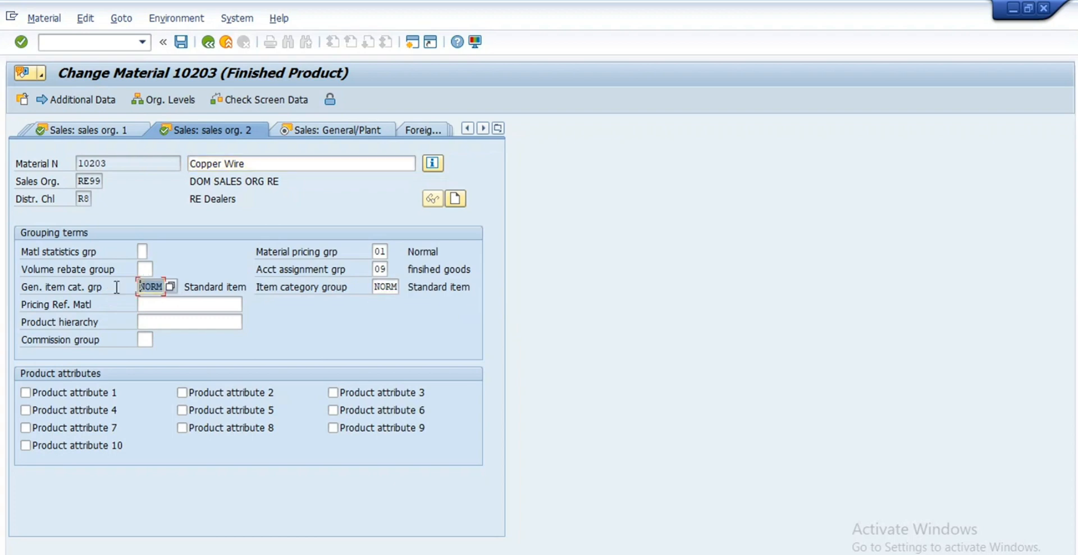
click(101, 295)
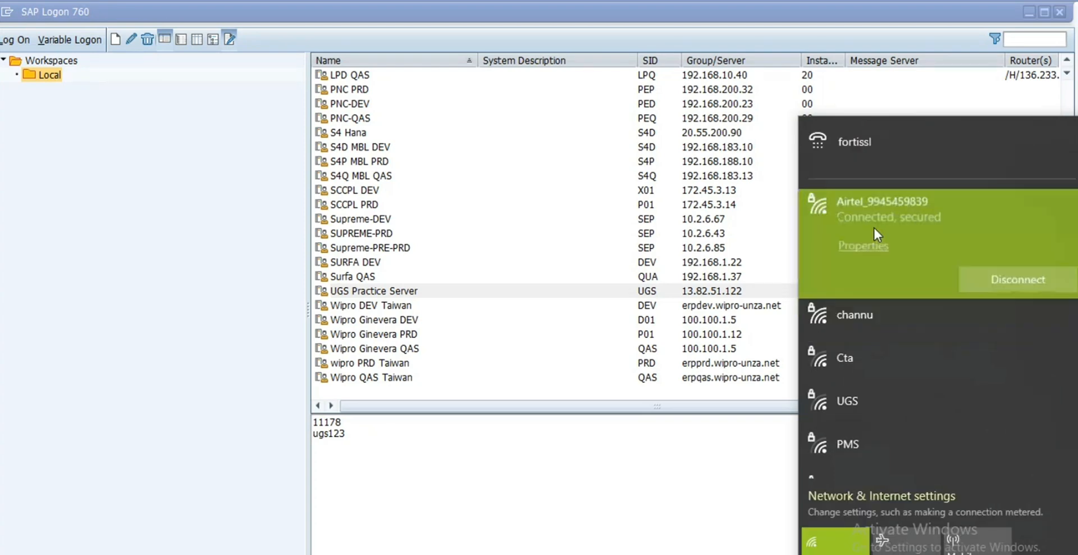
Step: Log back on to the UGS Practice Server, re-entering the user ID
click(432, 453)
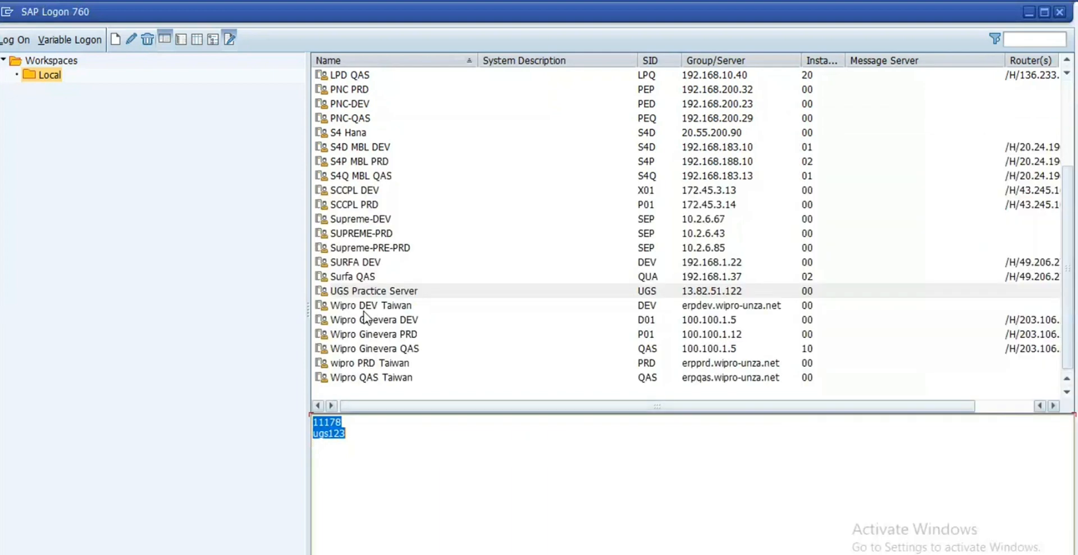
click(393, 291)
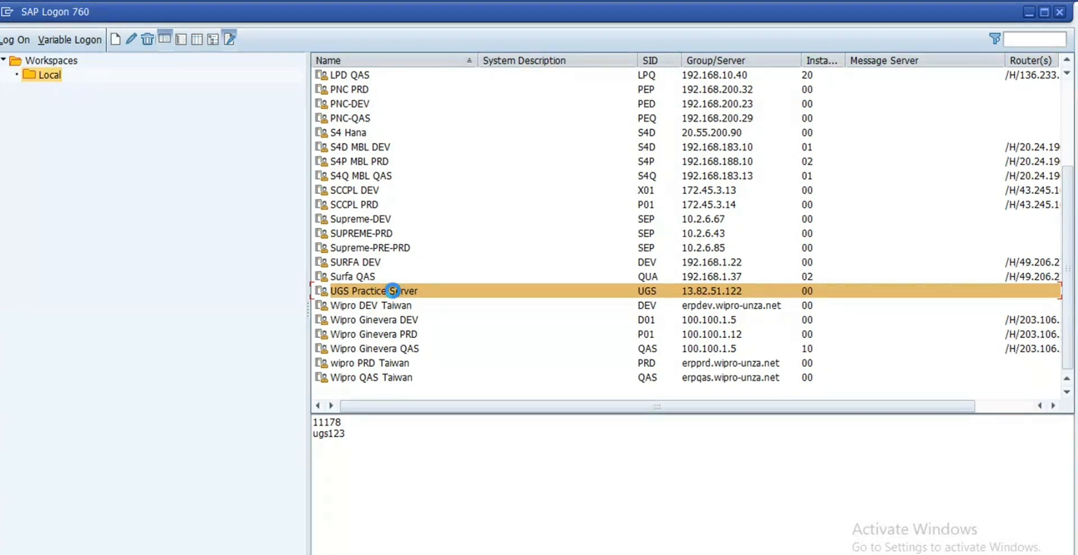
double_click(393, 291)
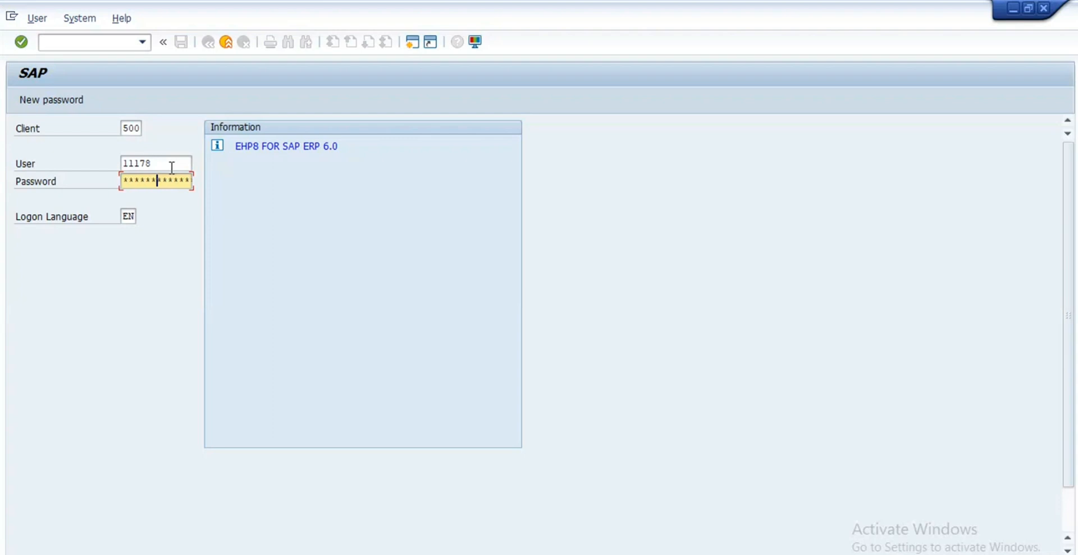
double_click(160, 164)
key(BackSpace)
text(11178)
key(Tab)
key(Return)
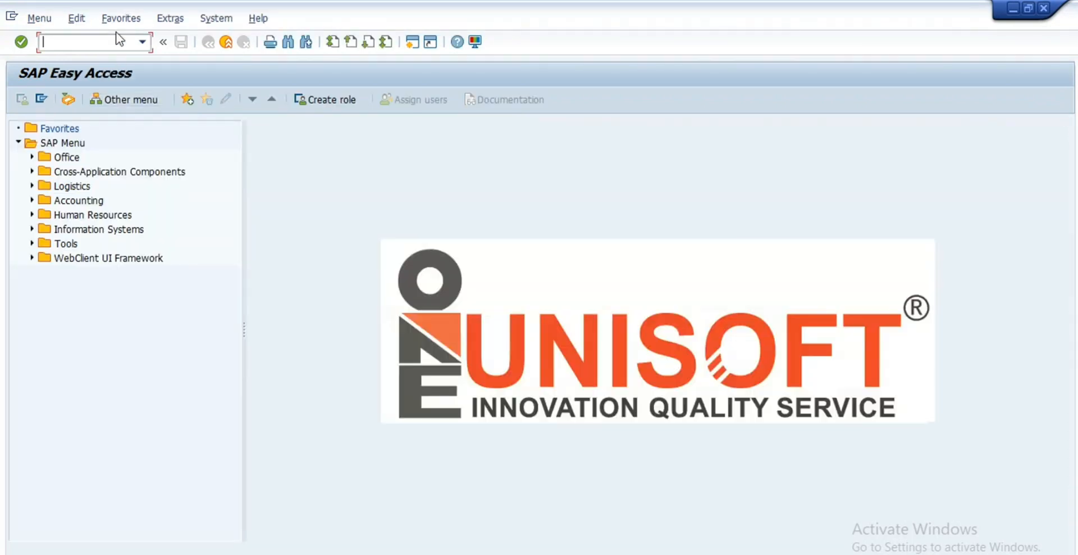
Step: Reopen material 10203 Copper Wire in change mode via se93 and show its sales org. 2 view
text(se93)
key(Return)
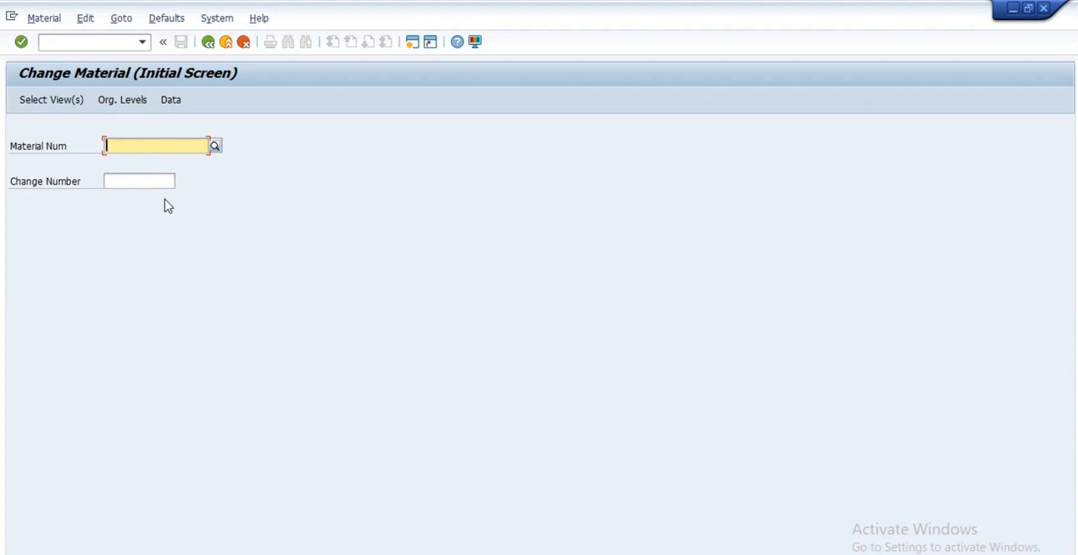
text(12)
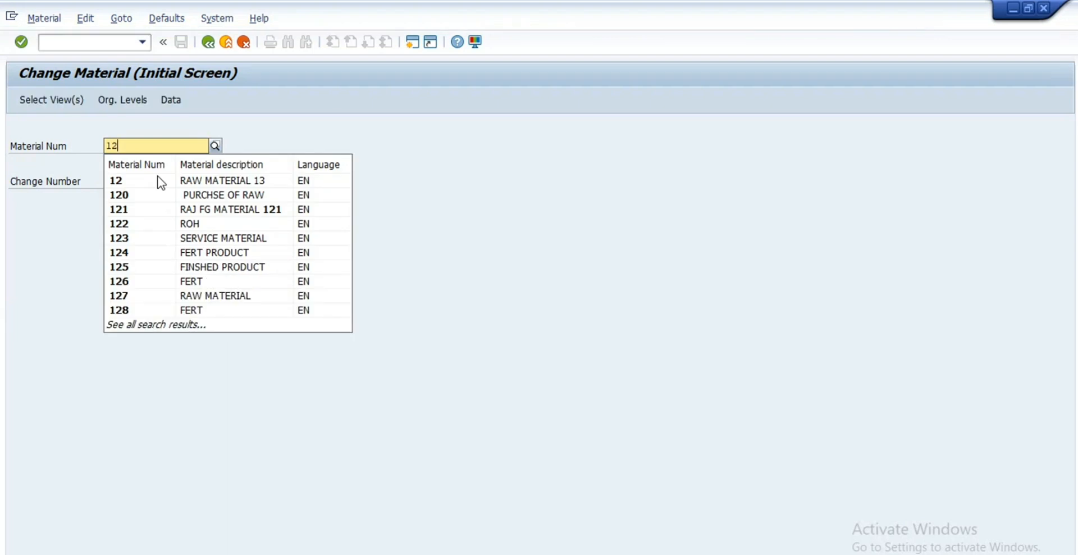
key(BackSpace)
text(02)
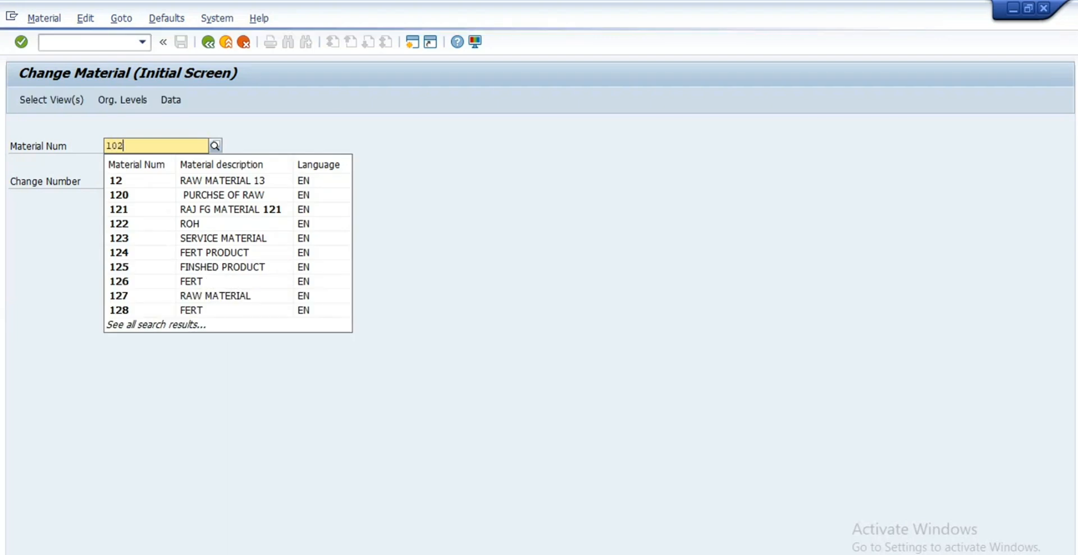
text(03)
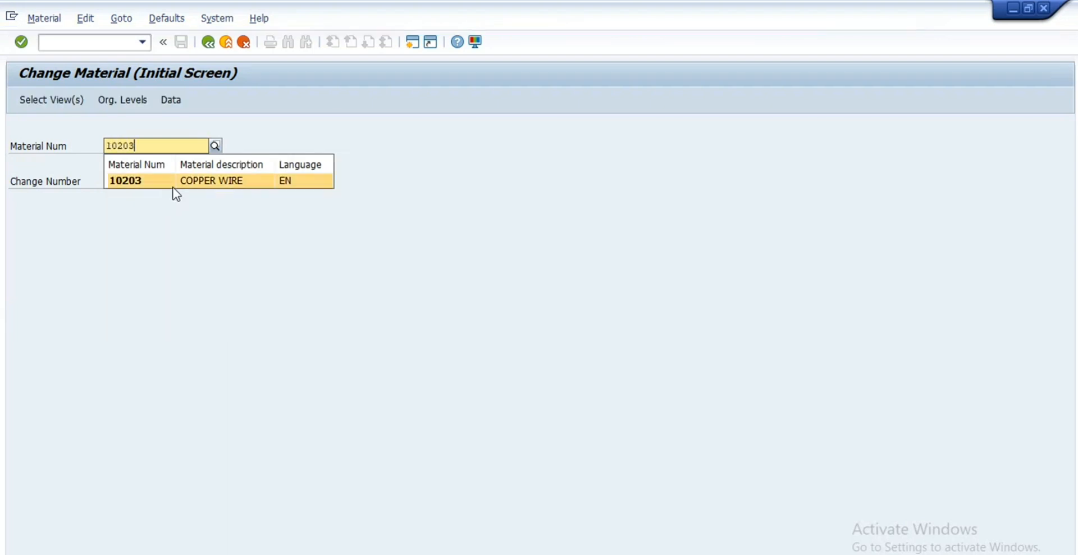
click(173, 186)
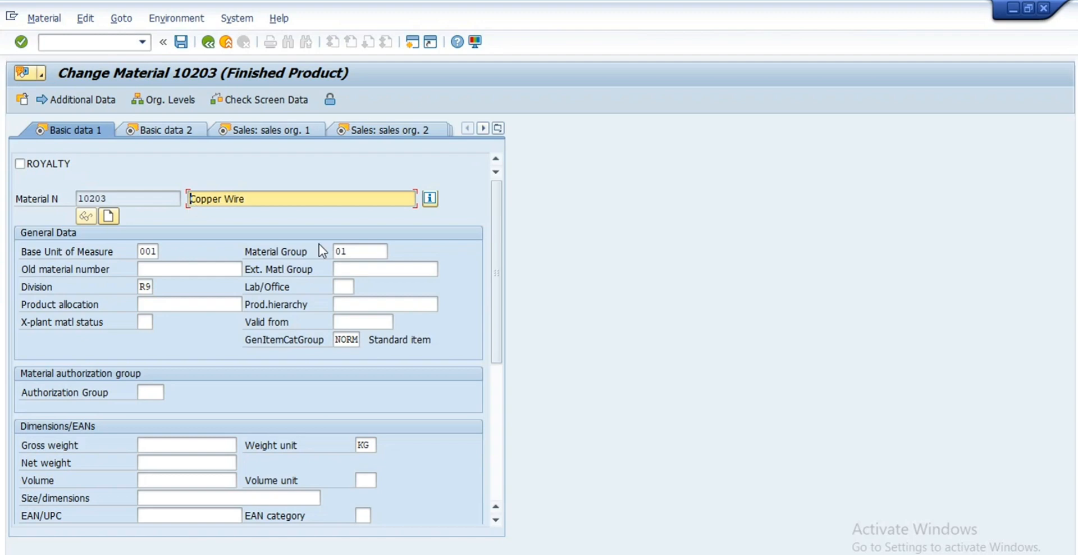
click(413, 132)
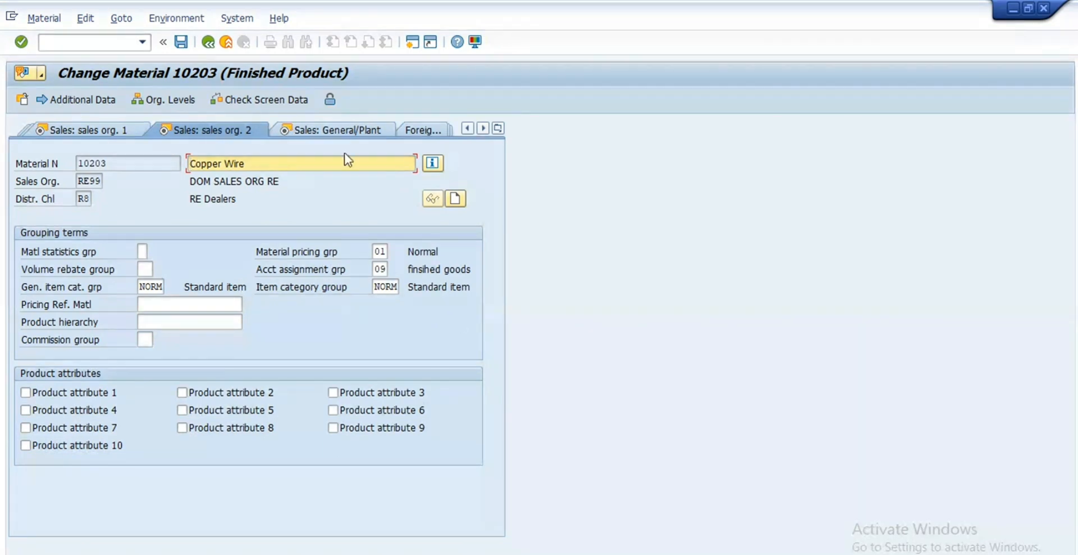
click(346, 133)
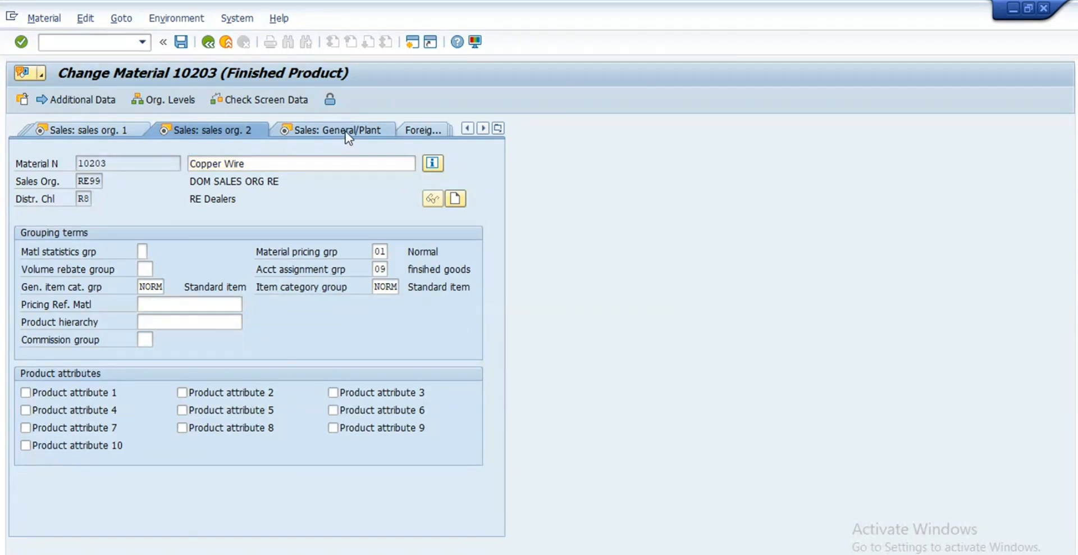